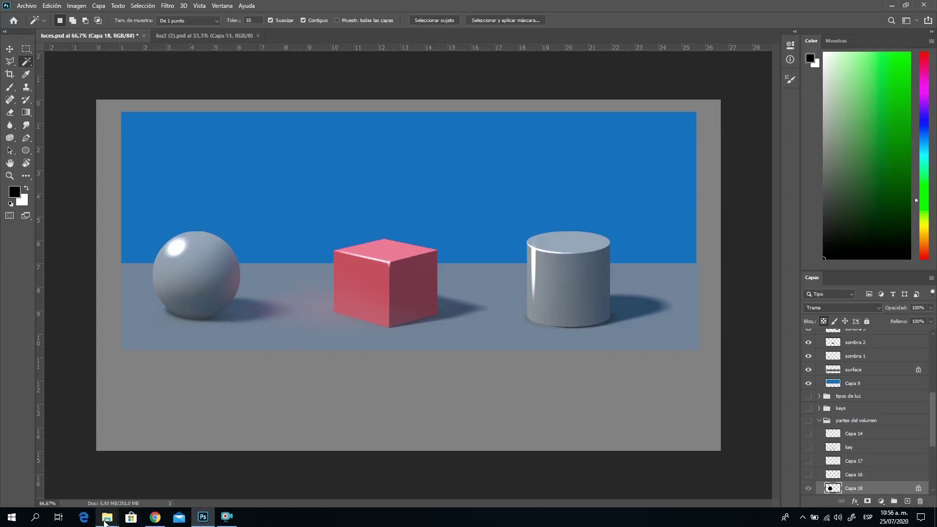
Open the d7yjzh5 image from the Descargas folder in Fotos and view its chart of material spheres from Matte to Translucent Thingy.
{"action": "mouse_move", "coordinate": [107, 520]}
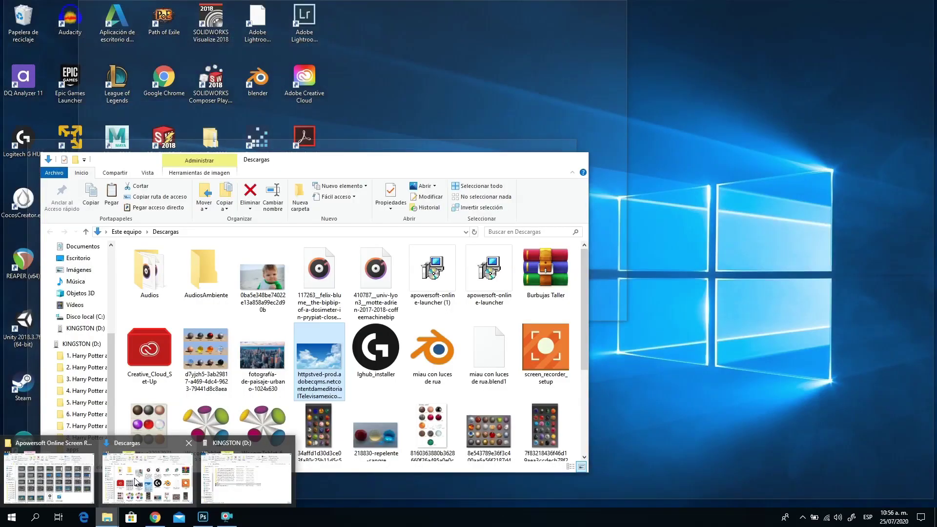
{"action": "left_click", "coordinate": [133, 488]}
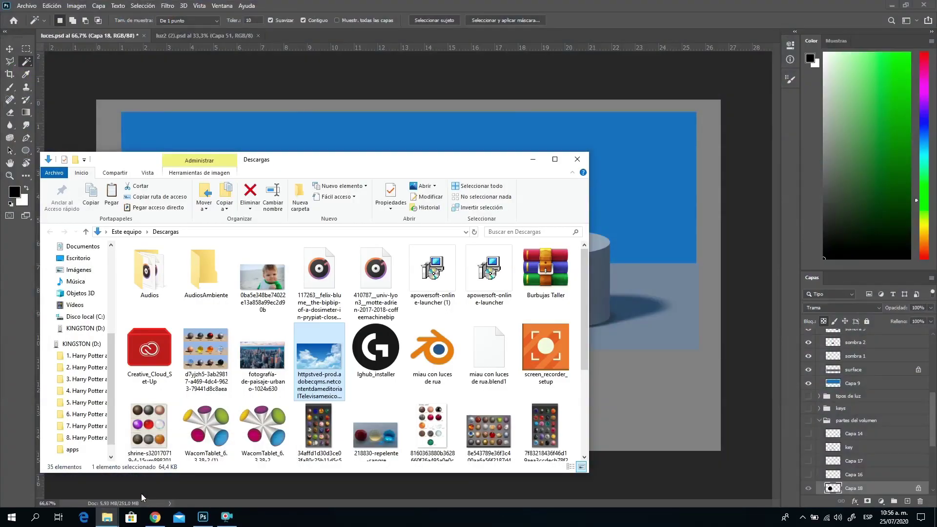
{"action": "double_click", "coordinate": [202, 344]}
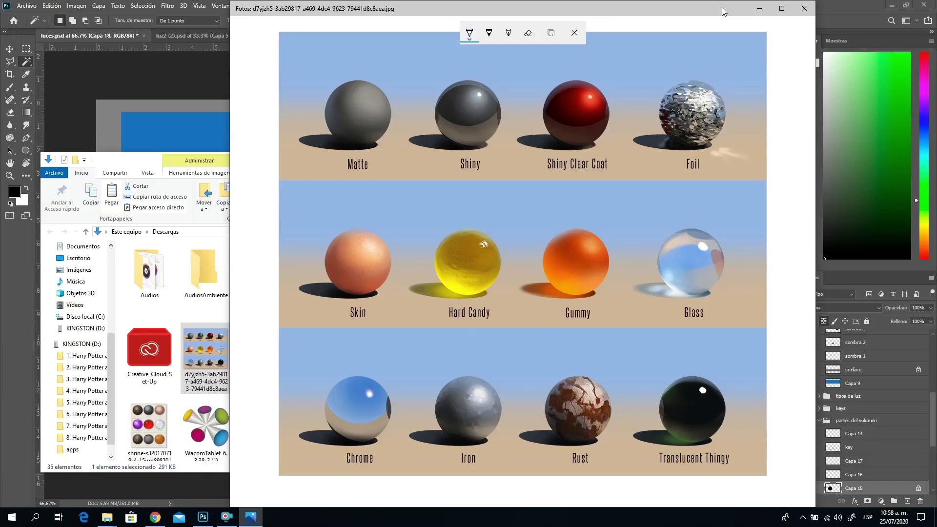
{"action": "left_click_drag", "start_coordinate": [701, 20], "coordinate": [563, 20]}
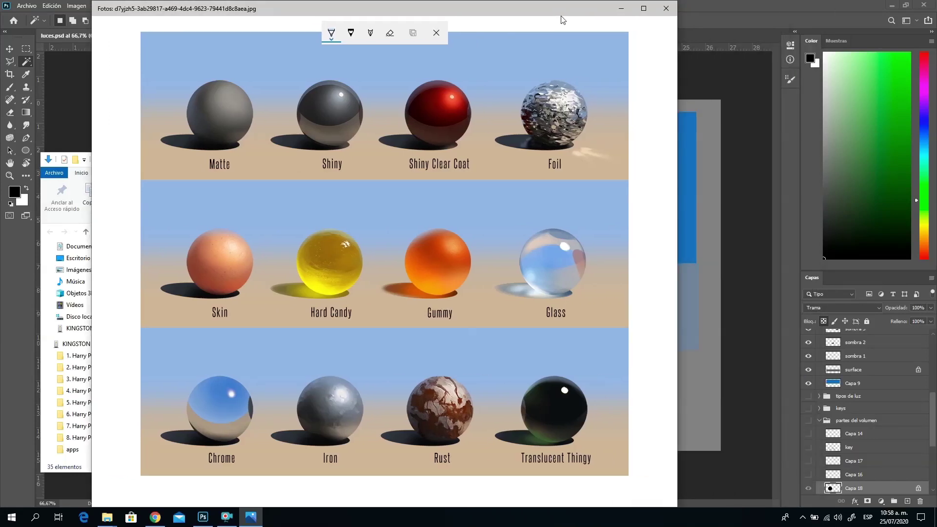
Open the shrine material studies image from the Descargas folder, view it maximized, and close it.
{"action": "left_click", "coordinate": [107, 517]}
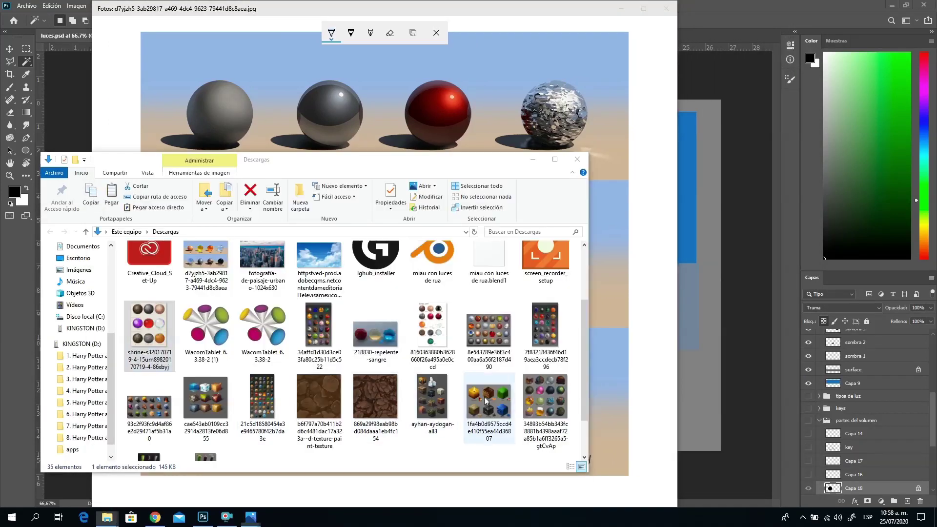
{"action": "double_click", "coordinate": [428, 317]}
{"action": "left_click", "coordinate": [444, 159]}
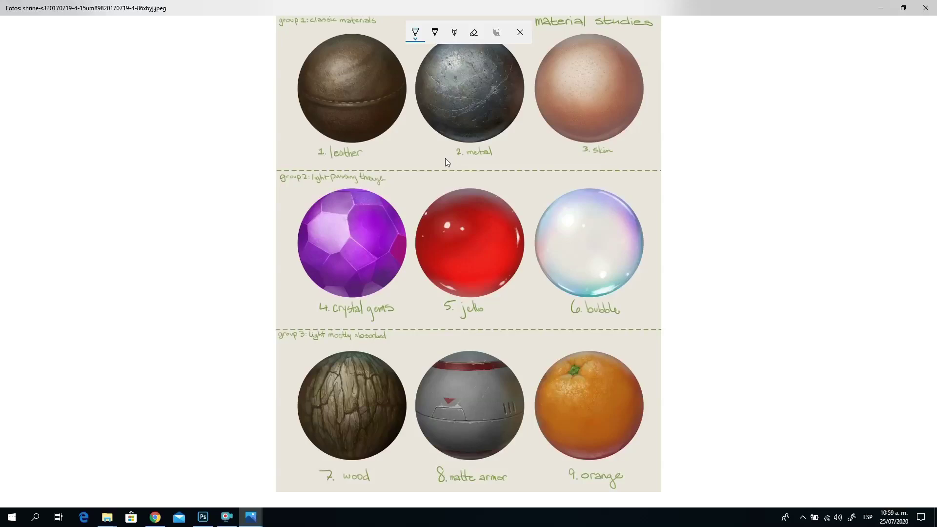
{"action": "left_click", "coordinate": [926, 10]}
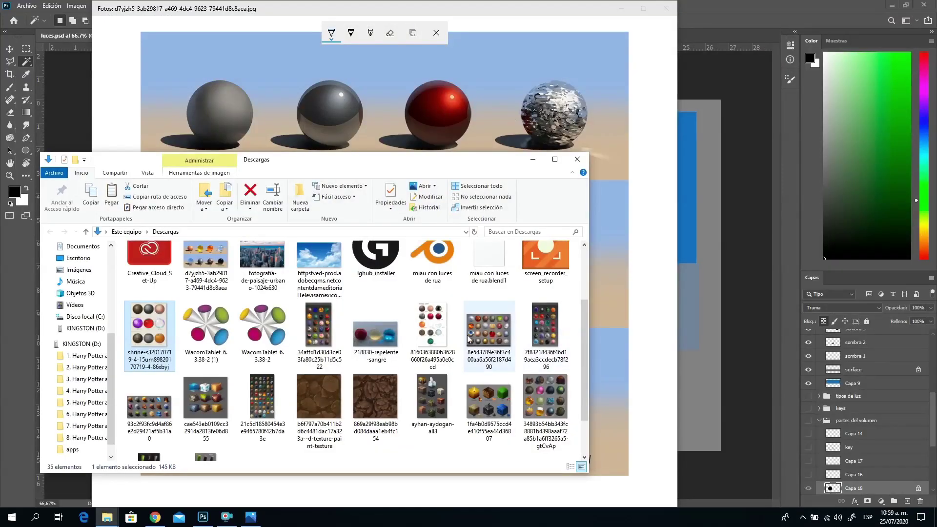
Open the 34affd material studies image in Photoshop and examine its top two rows, including the glass spheres and the candle, up close.
{"action": "left_click", "coordinate": [484, 153]}
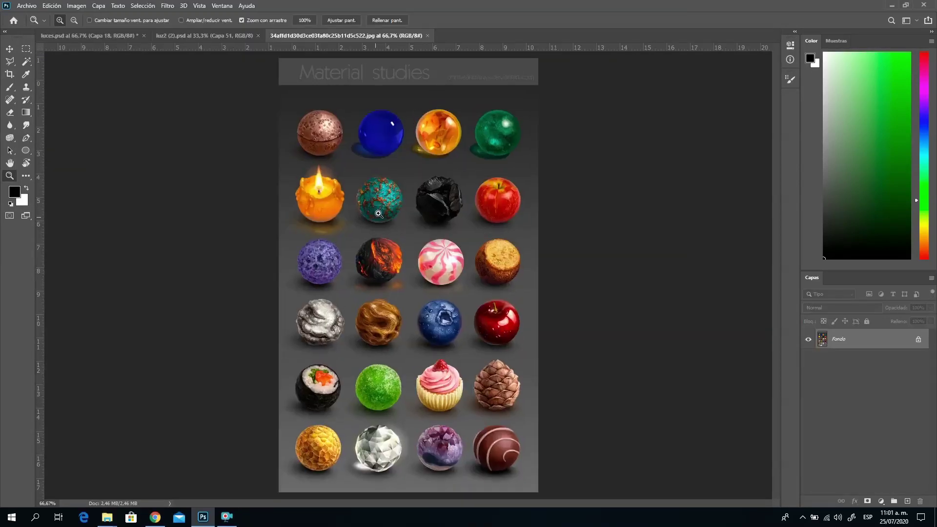
{"action": "left_click", "coordinate": [372, 152]}
{"action": "left_click", "coordinate": [365, 159]}
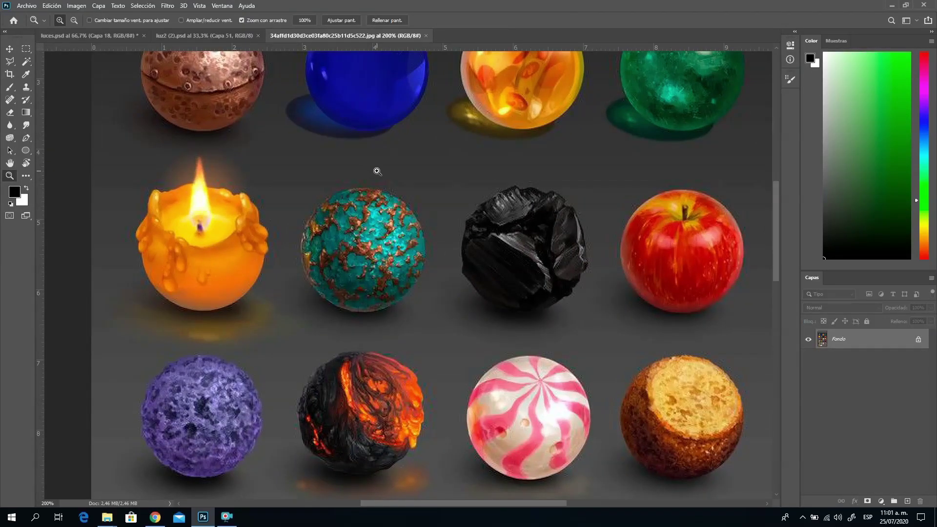
{"action": "left_click", "coordinate": [369, 177]}
{"action": "key", "text": "space"}
{"action": "left_click_drag", "start_coordinate": [360, 172], "coordinate": [471, 258]}
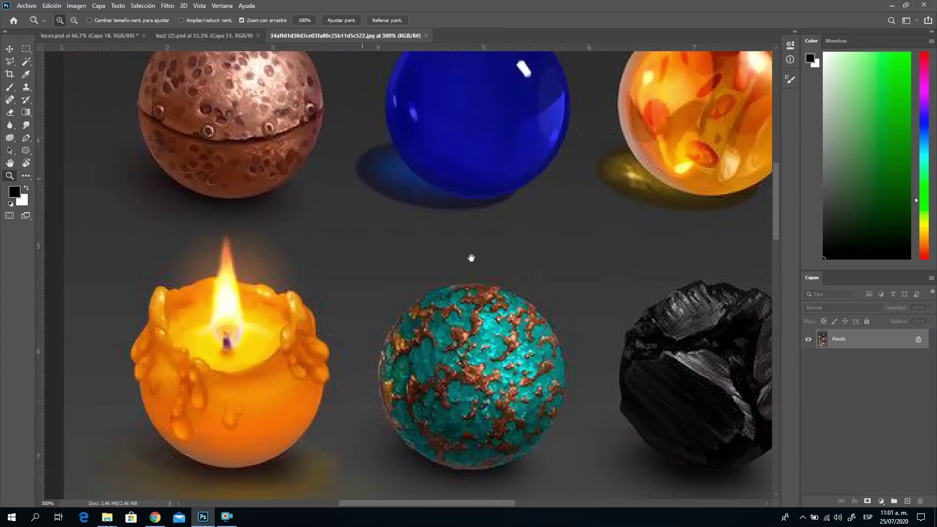
{"action": "left_click", "coordinate": [456, 241], "text": "alt"}
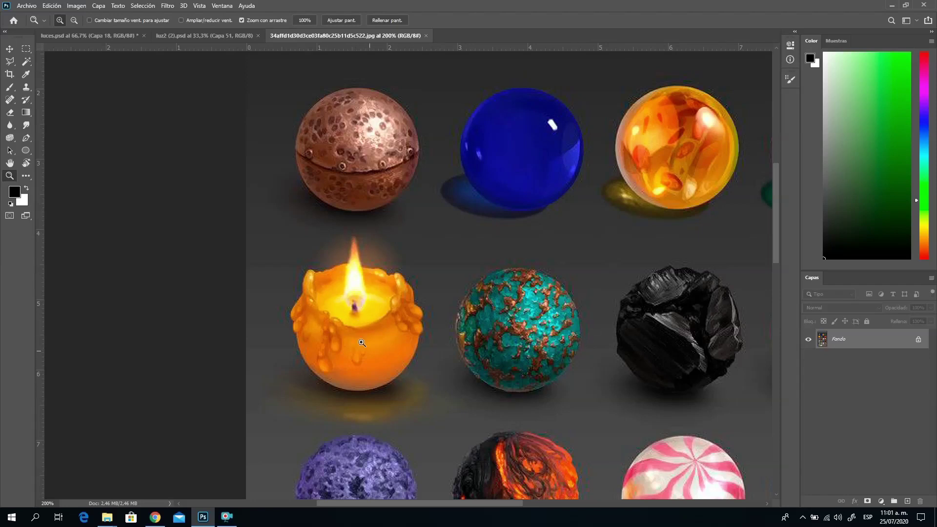
{"action": "left_click_drag", "start_coordinate": [537, 221], "coordinate": [287, 270]}
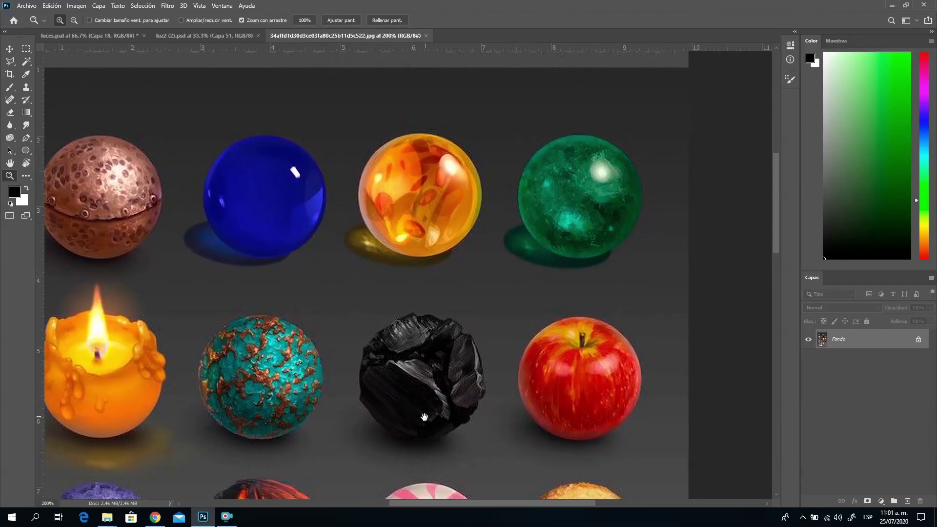
Examine the middle rows of the 34affd image, comparing the lava, candy, metal, wood, blueberry and cherry spheres.
{"action": "left_click_drag", "start_coordinate": [447, 396], "coordinate": [480, 163]}
{"action": "left_click_drag", "start_coordinate": [453, 333], "coordinate": [475, 87]}
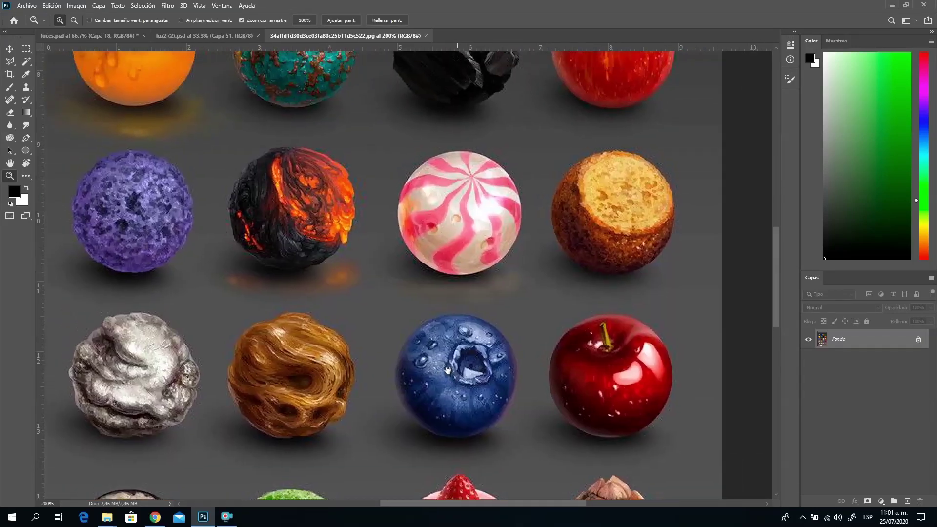
{"action": "left_click_drag", "start_coordinate": [448, 369], "coordinate": [524, 451]}
{"action": "left_click_drag", "start_coordinate": [487, 290], "coordinate": [493, 346]}
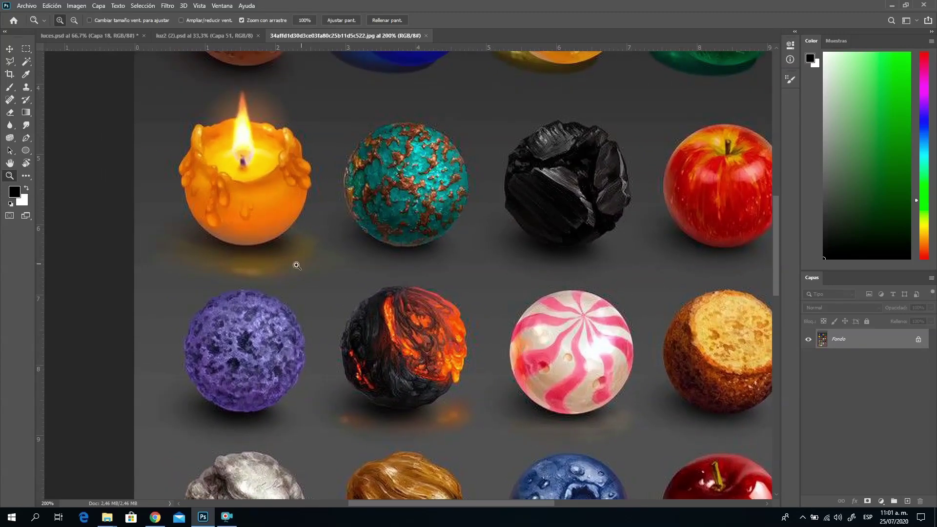
{"action": "left_click_drag", "start_coordinate": [453, 392], "coordinate": [360, 265]}
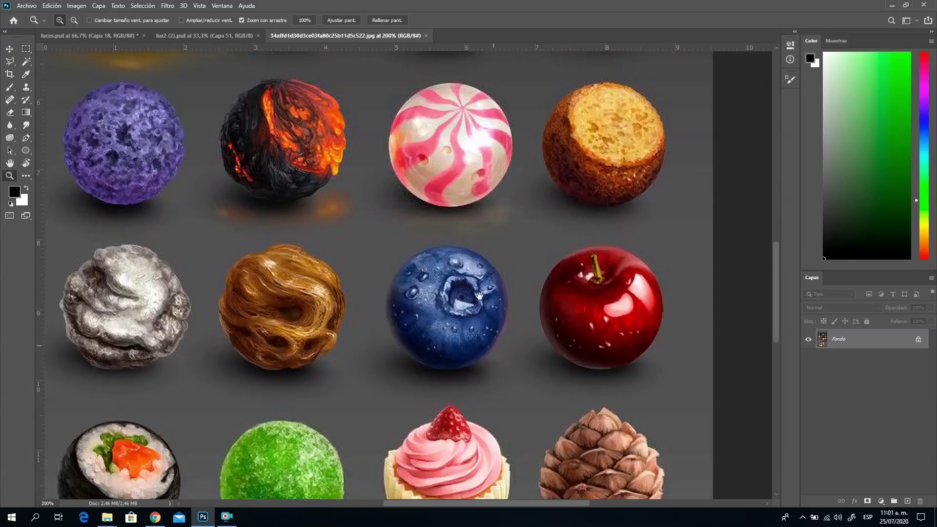
{"action": "left_click_drag", "start_coordinate": [518, 402], "coordinate": [475, 276]}
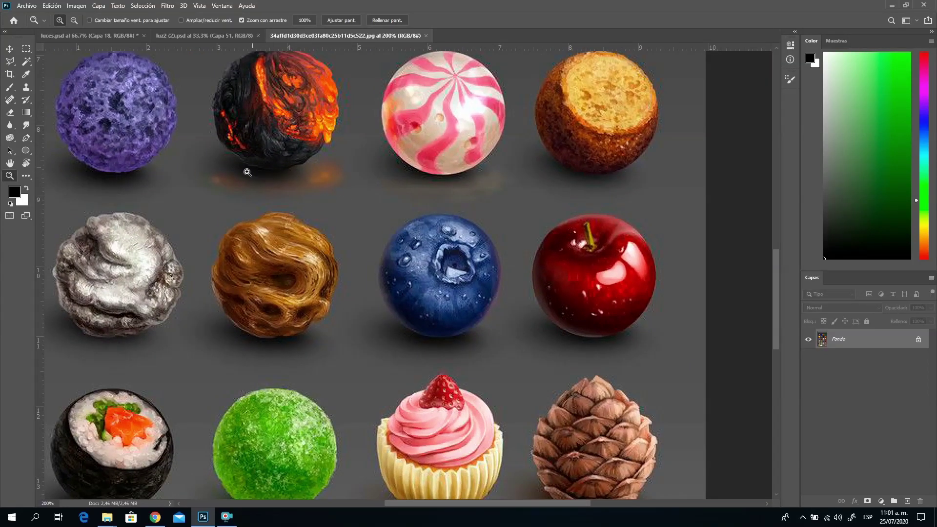
{"action": "left_click_drag", "start_coordinate": [332, 211], "coordinate": [436, 258]}
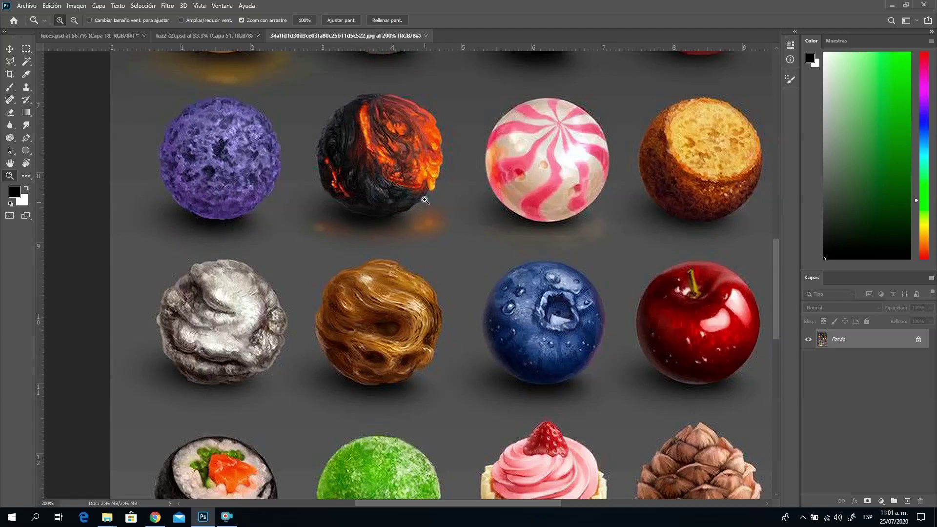
Examine the bottom two rows of the 34affd image, from the sushi and sugared green sphere to the crystal and chocolate spheres.
{"action": "left_click_drag", "start_coordinate": [542, 327], "coordinate": [521, 293]}
{"action": "scroll", "coordinate": [439, 299], "scroll_direction": "down", "scroll_amount": 3}
{"action": "scroll", "coordinate": [439, 298], "scroll_direction": "down", "scroll_amount": 5}
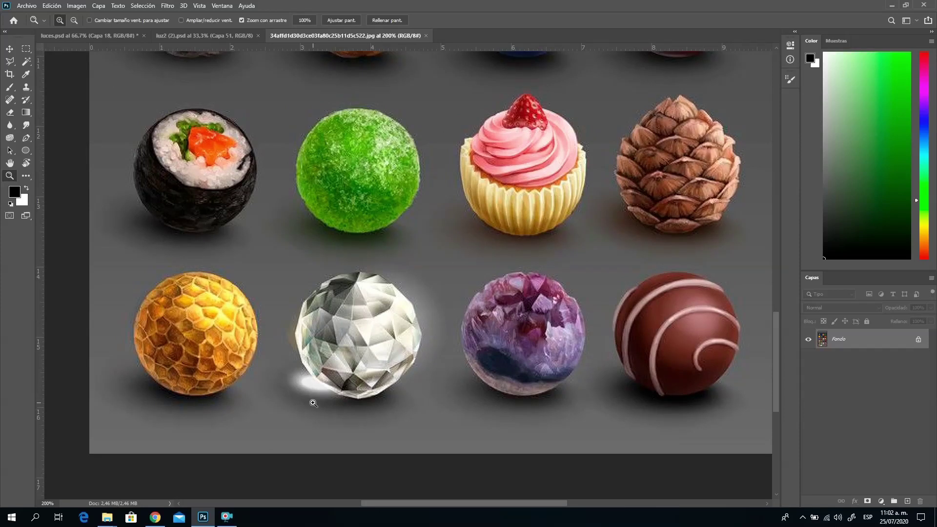
{"action": "mouse_move", "coordinate": [373, 235]}
{"action": "left_mouse_down"}
{"action": "mouse_move", "coordinate": [397, 254]}
{"action": "mouse_move", "coordinate": [384, 226]}
{"action": "left_mouse_up"}
Open 218830-repelente-sangre.jpg in Photoshop and examine the light in its red, clear and blue translucent spheres.
{"action": "mouse_move", "coordinate": [107, 516]}
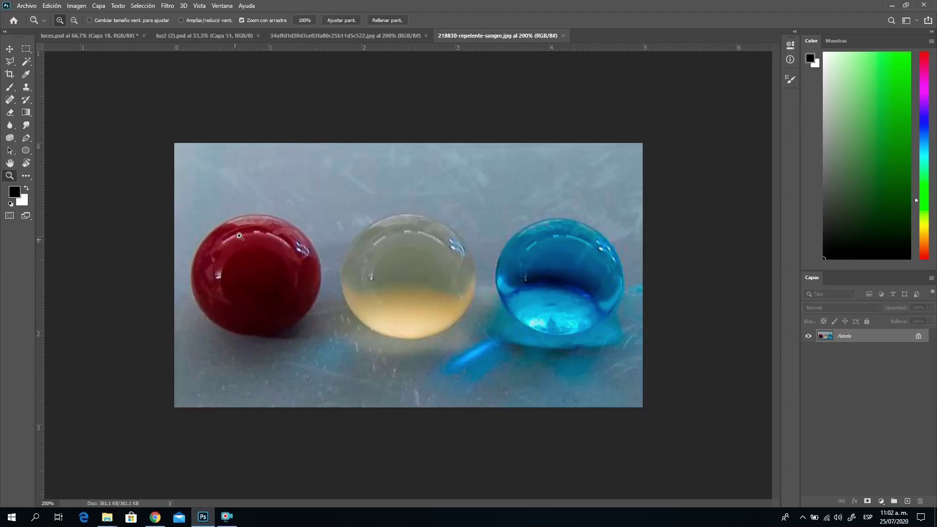
{"action": "left_click", "coordinate": [451, 214]}
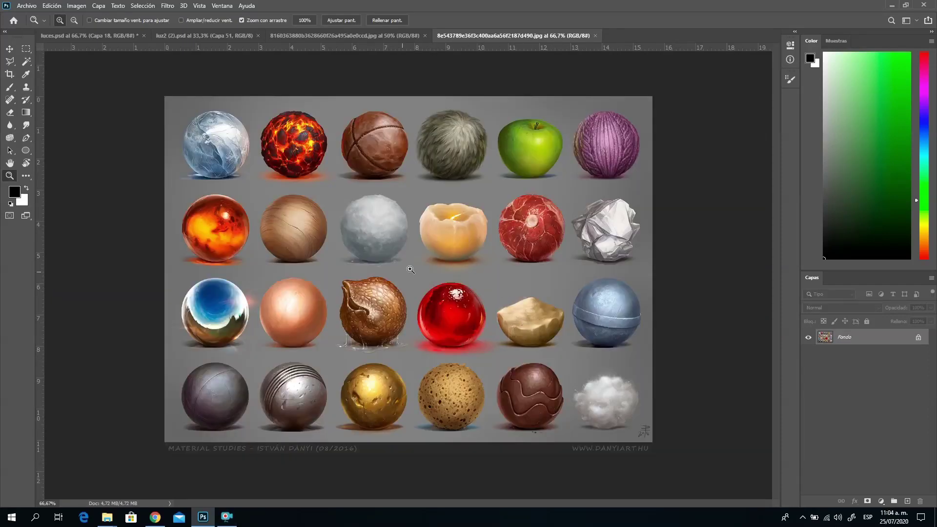
Open the 8e543789 material studies image and examine the candle and its neighbouring snow, meat and red translucent spheres up close.
{"action": "left_click", "coordinate": [322, 200]}
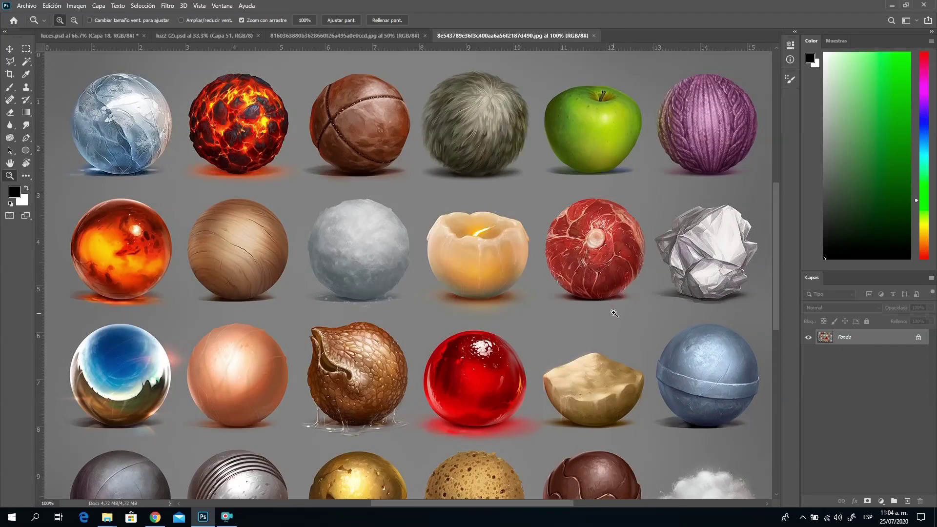
{"action": "left_click", "coordinate": [586, 235]}
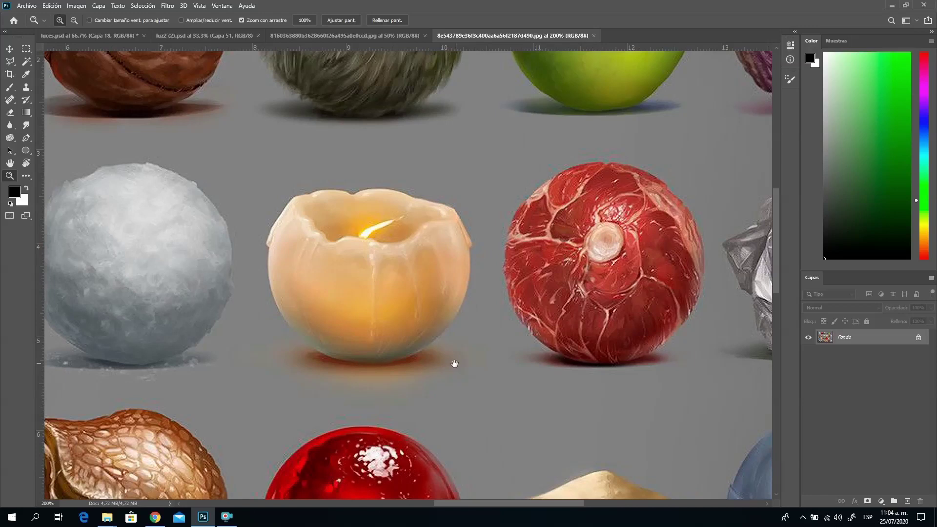
{"action": "left_click_drag", "start_coordinate": [452, 364], "coordinate": [498, 140]}
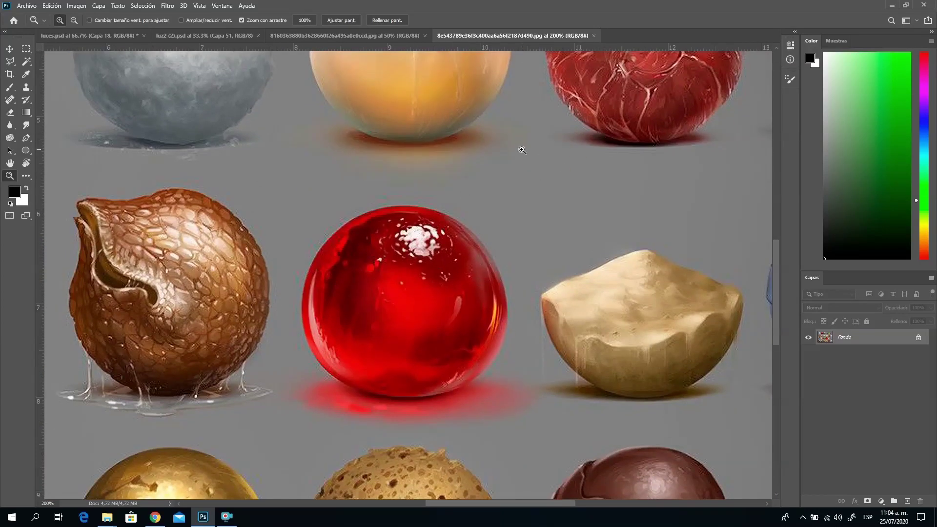
{"action": "left_click_drag", "start_coordinate": [517, 151], "coordinate": [399, 241]}
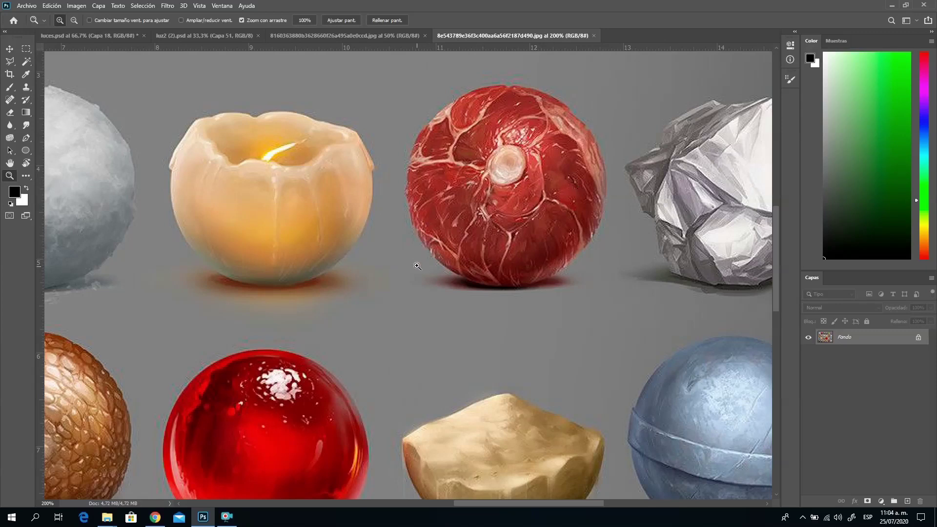
{"action": "left_click", "coordinate": [396, 270], "text": "alt"}
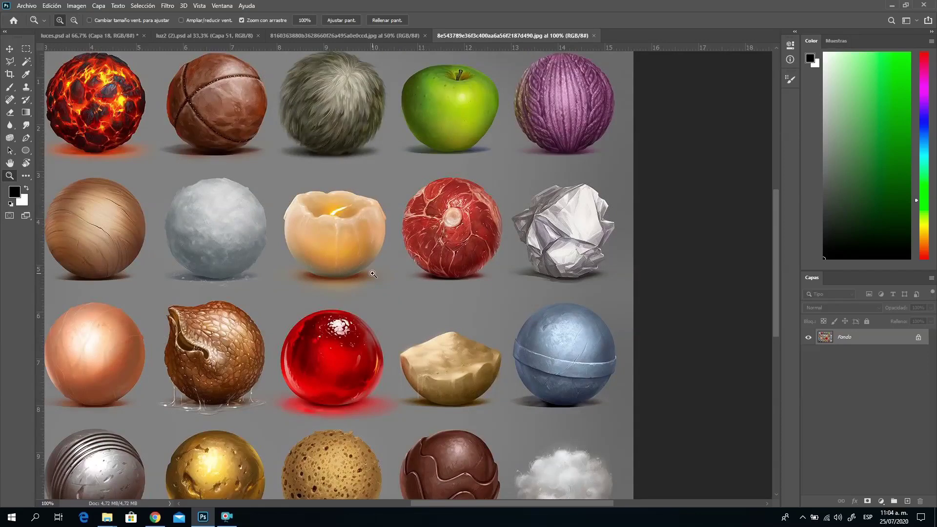
{"action": "left_click_drag", "start_coordinate": [312, 254], "coordinate": [517, 232]}
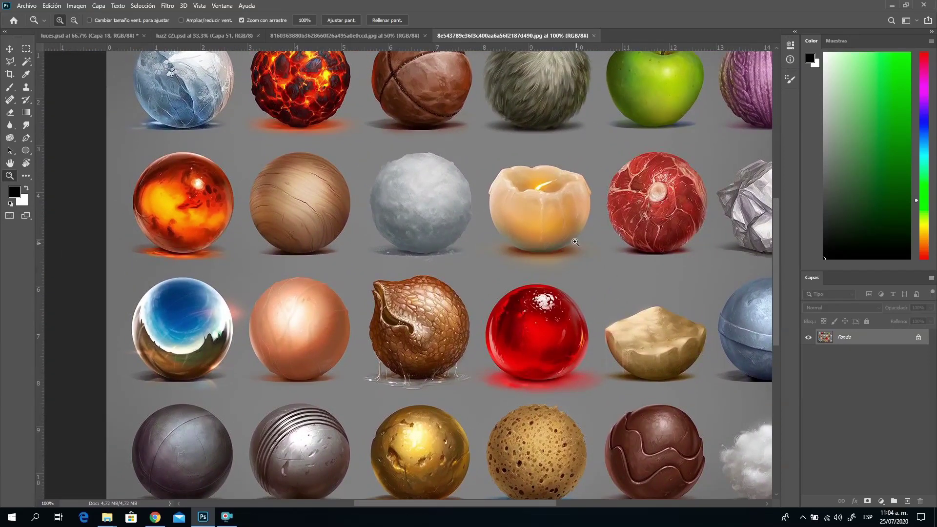
{"action": "left_click", "coordinate": [526, 216]}
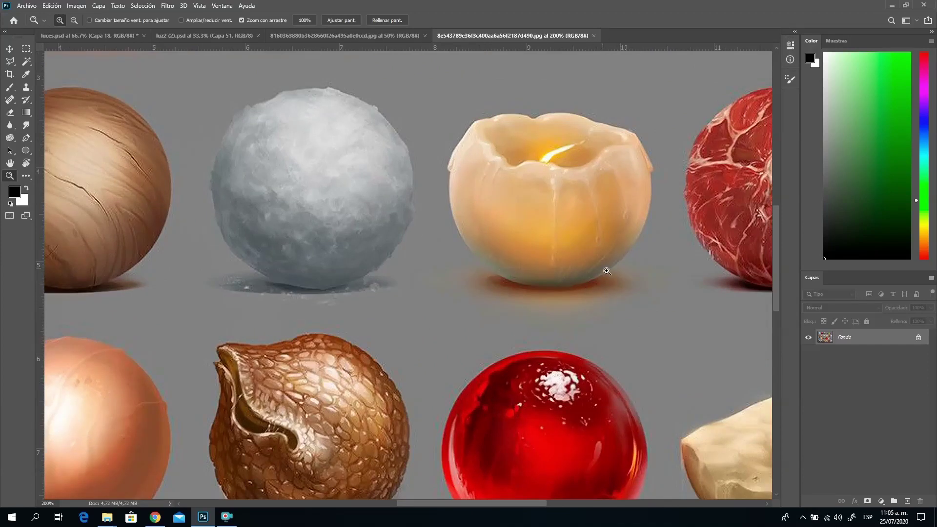
Examine the fiery, wood, chrome and skin spheres in the second and third rows of the 8e543789 image.
{"action": "left_click_drag", "start_coordinate": [325, 350], "coordinate": [460, 256]}
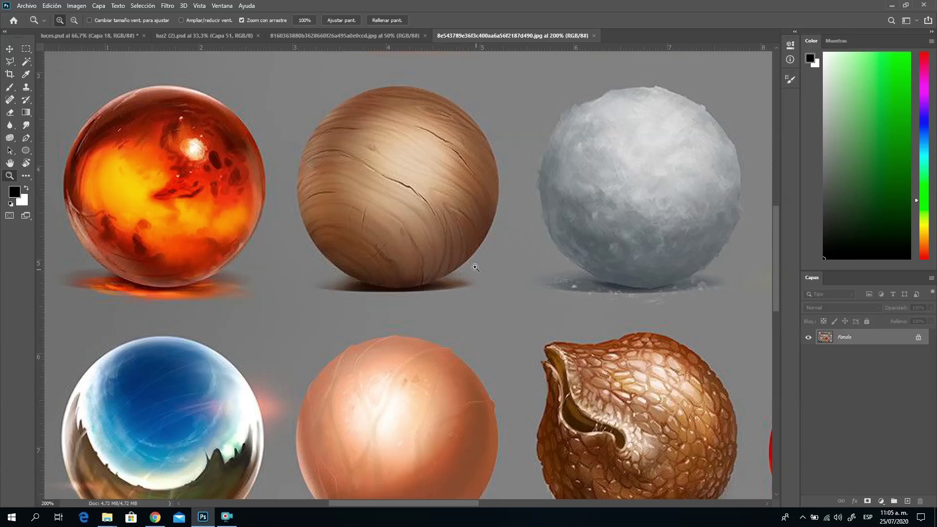
{"action": "left_click_drag", "start_coordinate": [299, 343], "coordinate": [359, 182]}
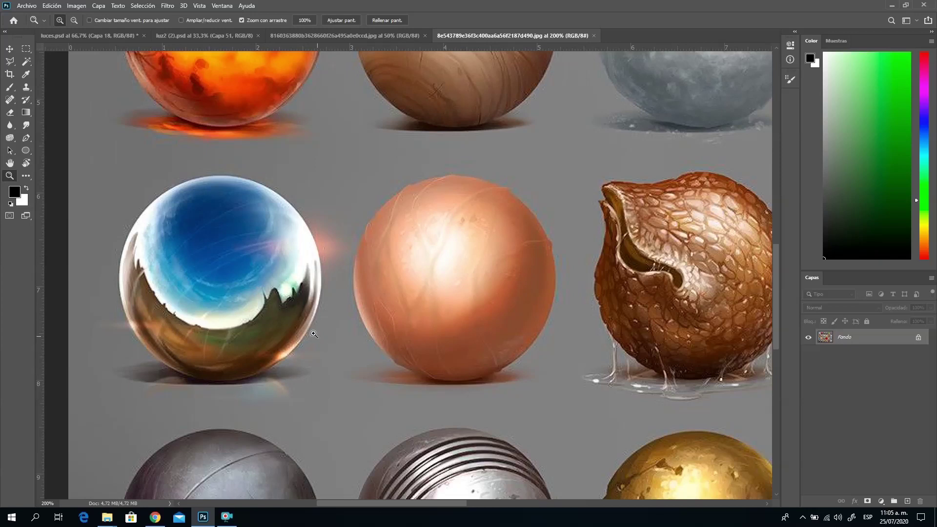
{"action": "left_click_drag", "start_coordinate": [585, 350], "coordinate": [281, 334]}
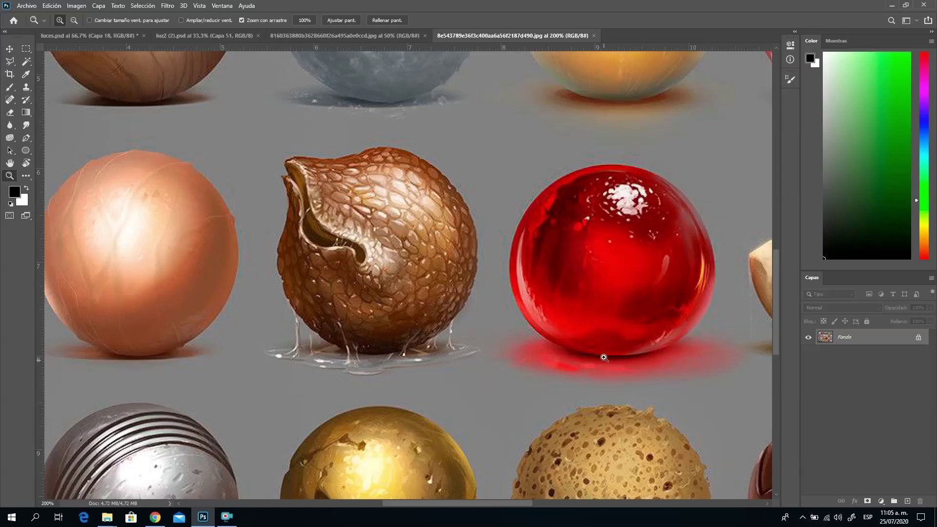
Examine the scaly brown sphere and the light passing through the red translucent sphere in the 8e543789 image up close.
{"action": "right_click", "coordinate": [515, 377]}
{"action": "left_click_drag", "start_coordinate": [496, 351], "coordinate": [565, 358]}
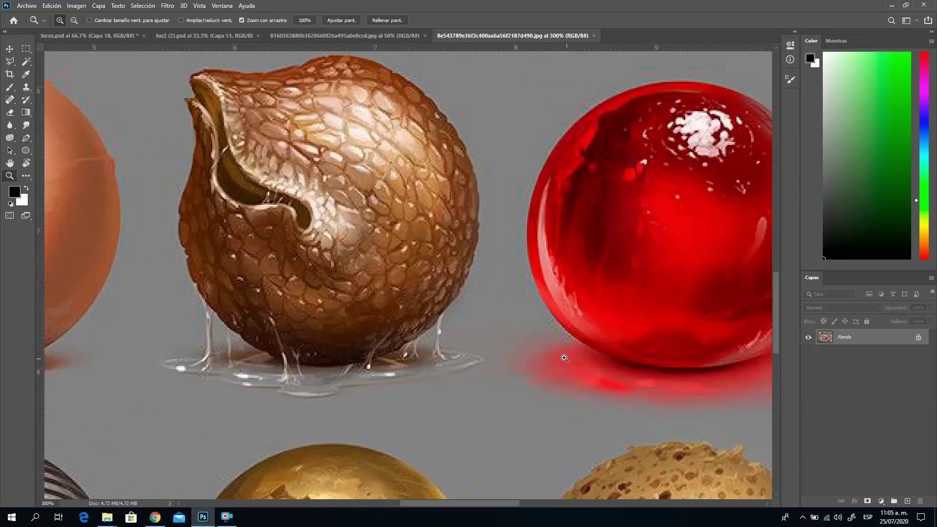
{"action": "scroll", "coordinate": [564, 358], "scroll_direction": "right", "scroll_amount": 5}
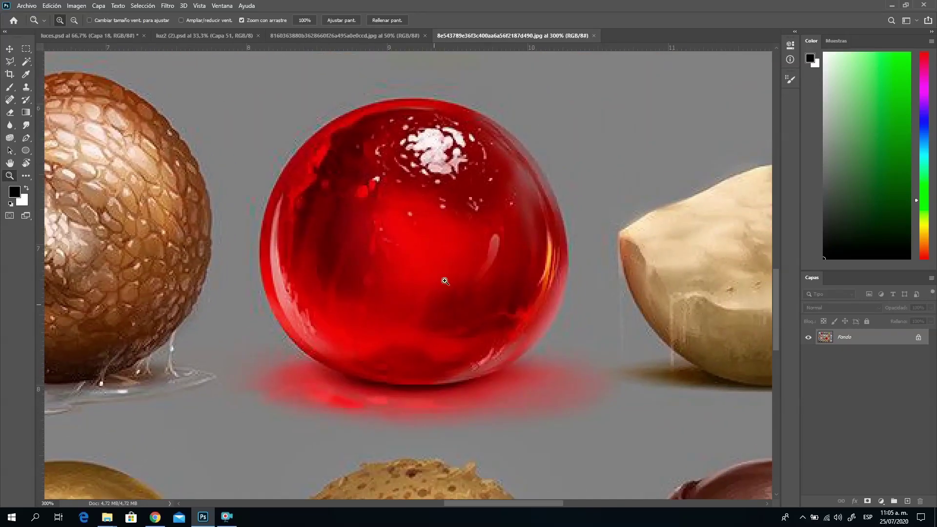
{"action": "left_click", "coordinate": [463, 313], "text": "alt"}
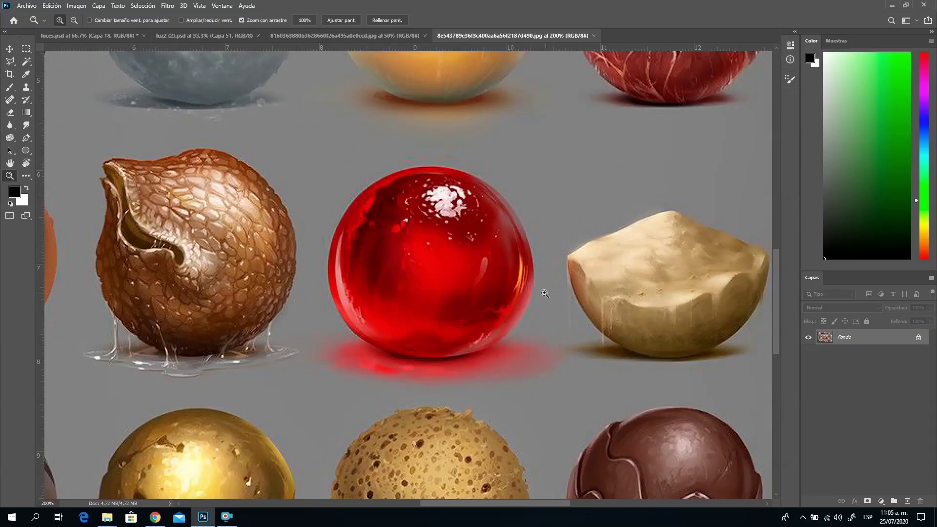
Examine the bottom row of the 8e543789 image, covering the chocolate, porous, gold and metal spheres.
{"action": "left_click_drag", "start_coordinate": [622, 365], "coordinate": [420, 232]}
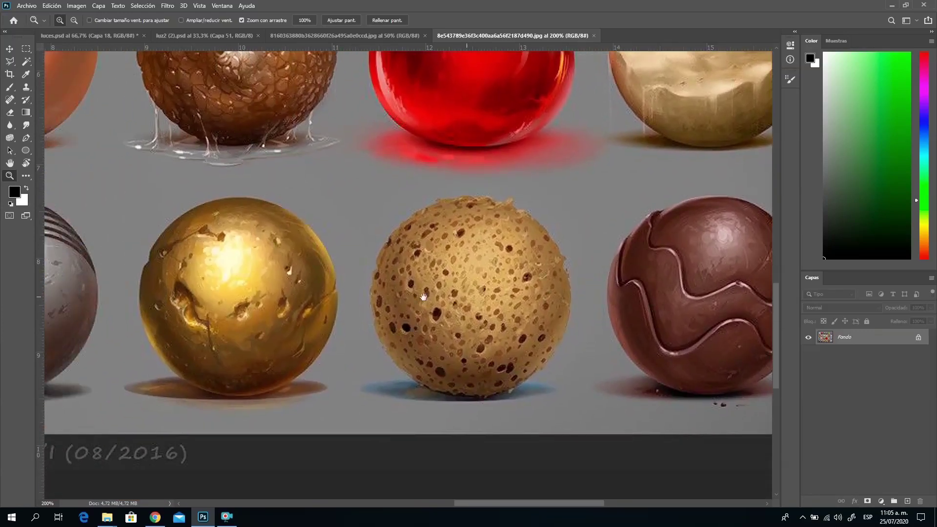
{"action": "left_click_drag", "start_coordinate": [423, 296], "coordinate": [687, 238]}
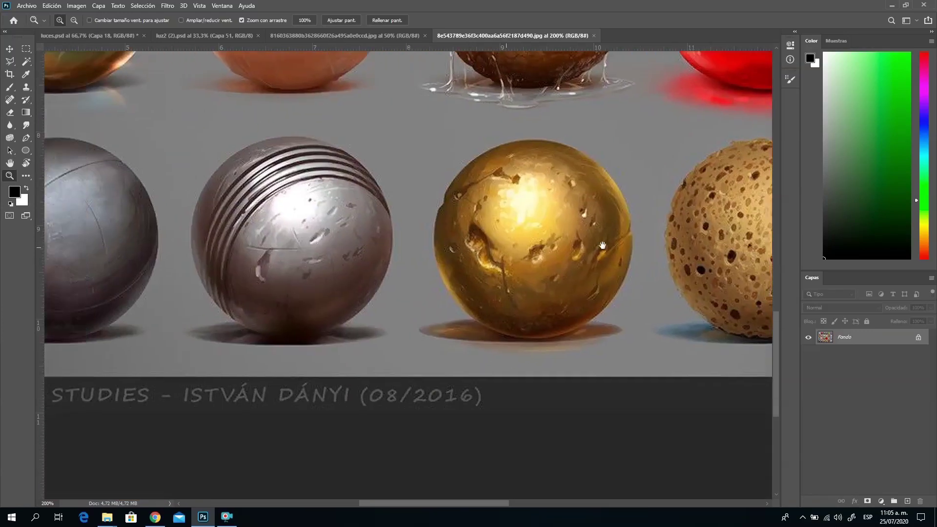
{"action": "left_click_drag", "start_coordinate": [283, 283], "coordinate": [439, 274]}
{"action": "left_click_drag", "start_coordinate": [439, 219], "coordinate": [481, 292]}
Examine the 7f832184 material spheres, from the translucent teal and rose spheres to the wood and glossy black ones in the last row.
{"action": "mouse_move", "coordinate": [522, 65]}
{"action": "left_mouse_down"}
{"action": "mouse_move", "coordinate": [483, 284]}
{"action": "mouse_move", "coordinate": [368, 370]}
{"action": "mouse_move", "coordinate": [389, 282]}
{"action": "left_mouse_up"}
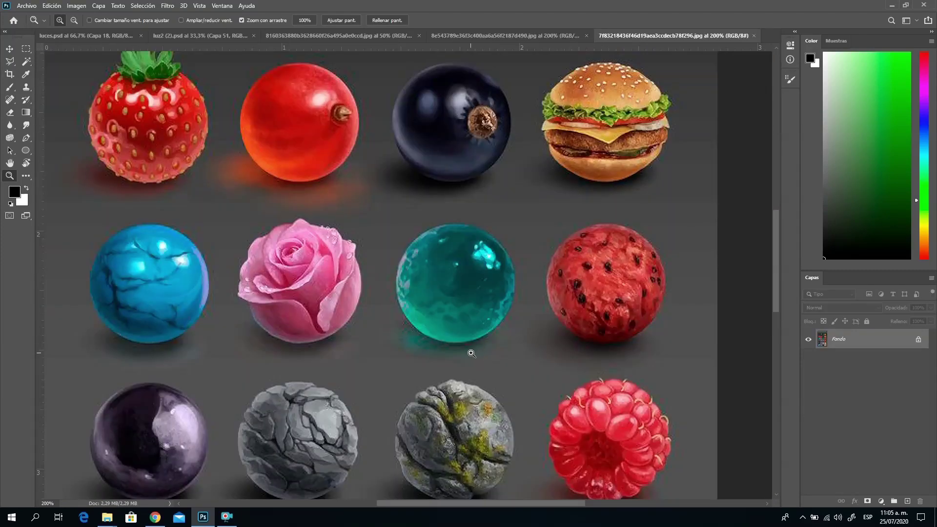
{"action": "left_click_drag", "start_coordinate": [454, 361], "coordinate": [437, 108]}
{"action": "left_click_drag", "start_coordinate": [407, 375], "coordinate": [366, 247]}
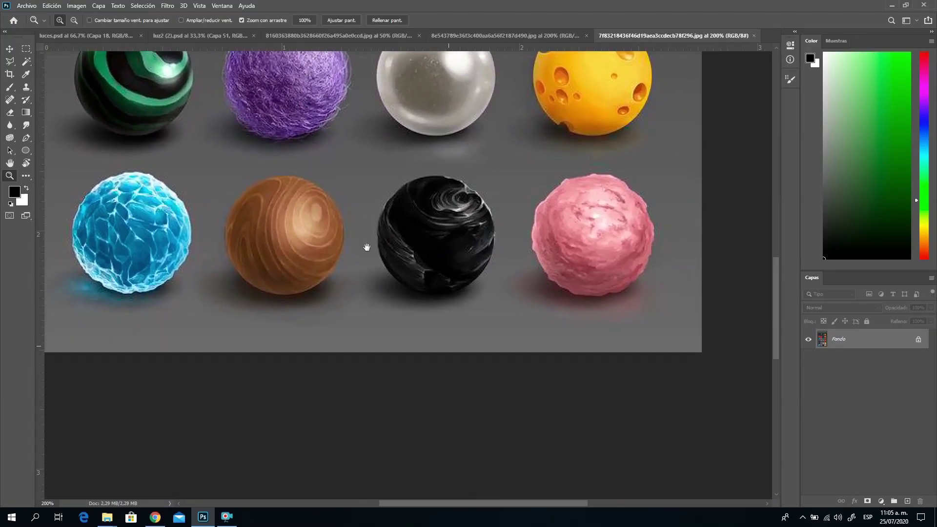
Open the 93c2f93 JPG from the Descargas folder as a separate Photoshop document, without applying colour management.
{"action": "left_click", "coordinate": [107, 517]}
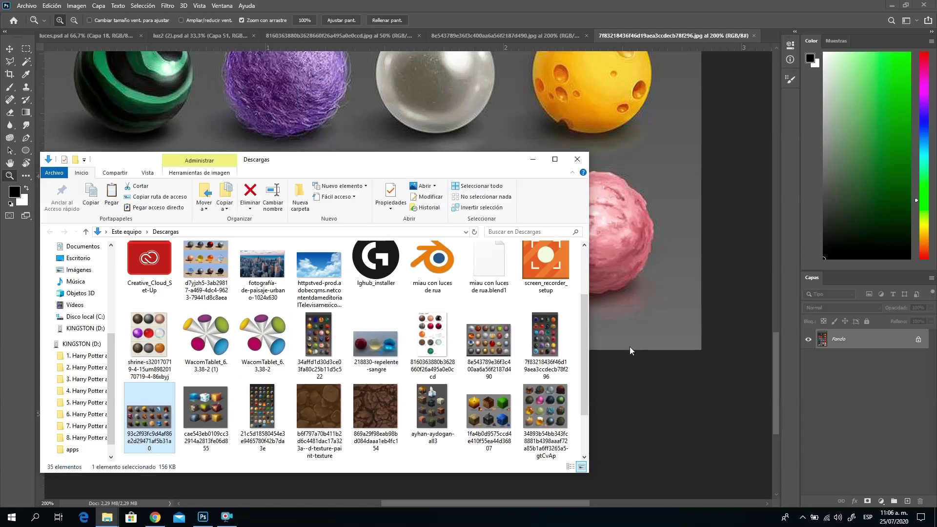
{"action": "left_click", "coordinate": [154, 420]}
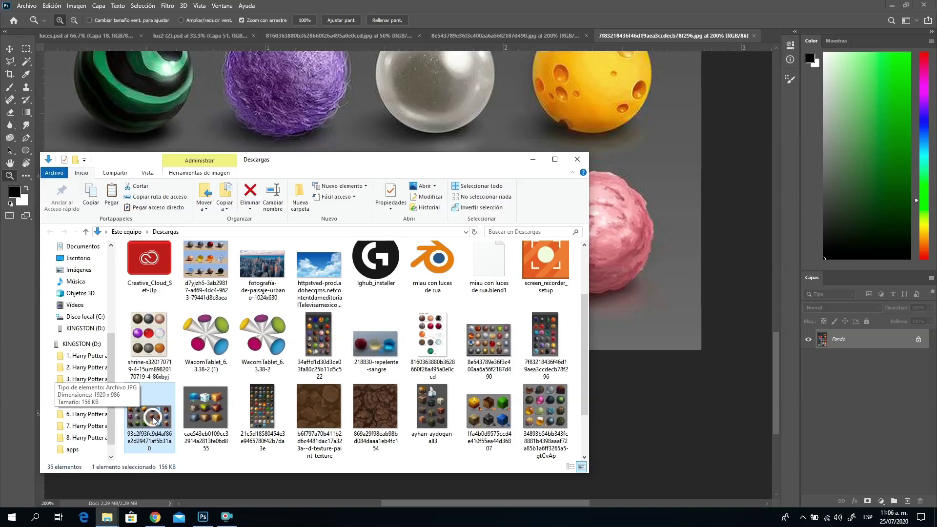
{"action": "left_click_drag", "start_coordinate": [153, 420], "coordinate": [653, 36]}
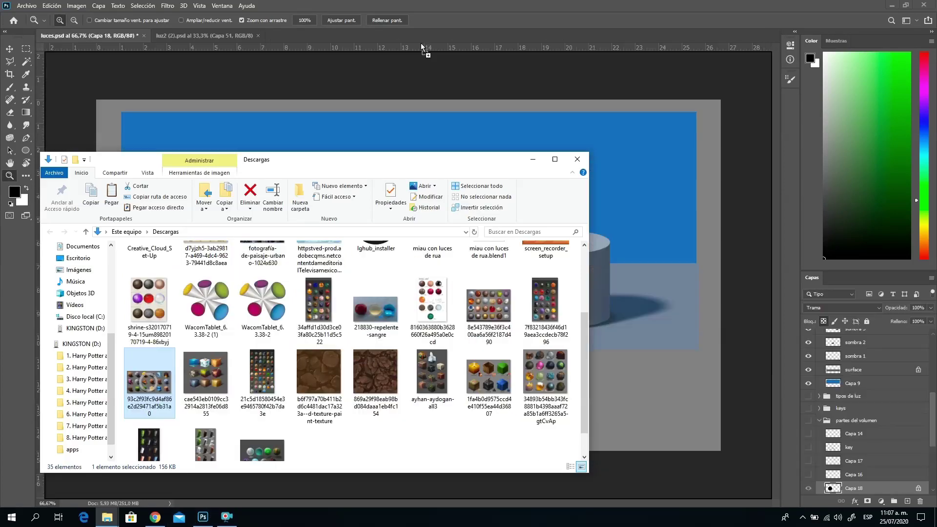
{"action": "left_click_drag", "start_coordinate": [421, 43], "coordinate": [426, 38]}
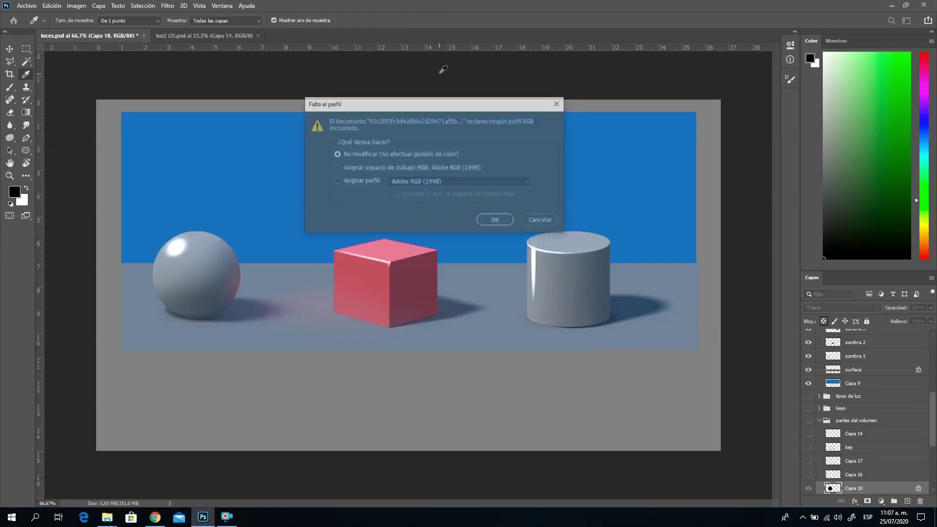
{"action": "left_click", "coordinate": [496, 220]}
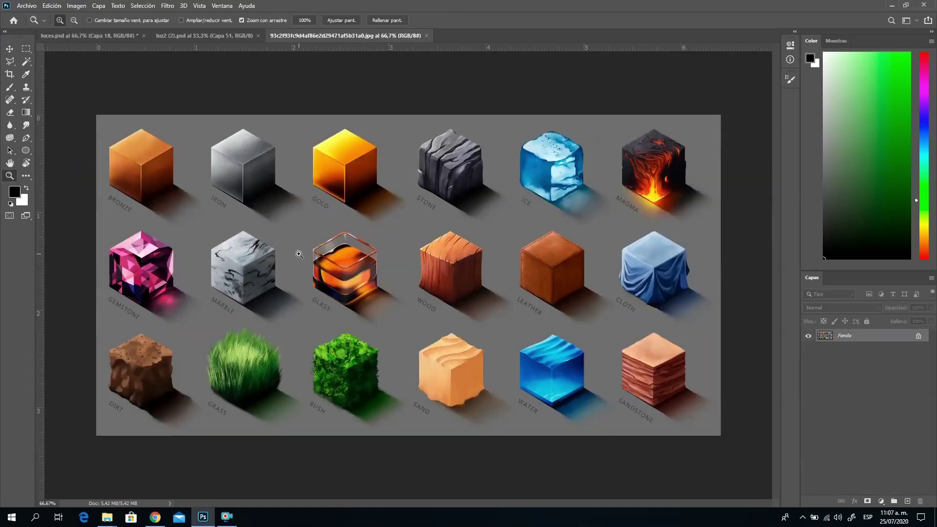
Examine the labelled material cubes in the 93c2f93 image, from bronze, iron and gold to gemstone, glass, grass and sand.
{"action": "left_click", "coordinate": [276, 251]}
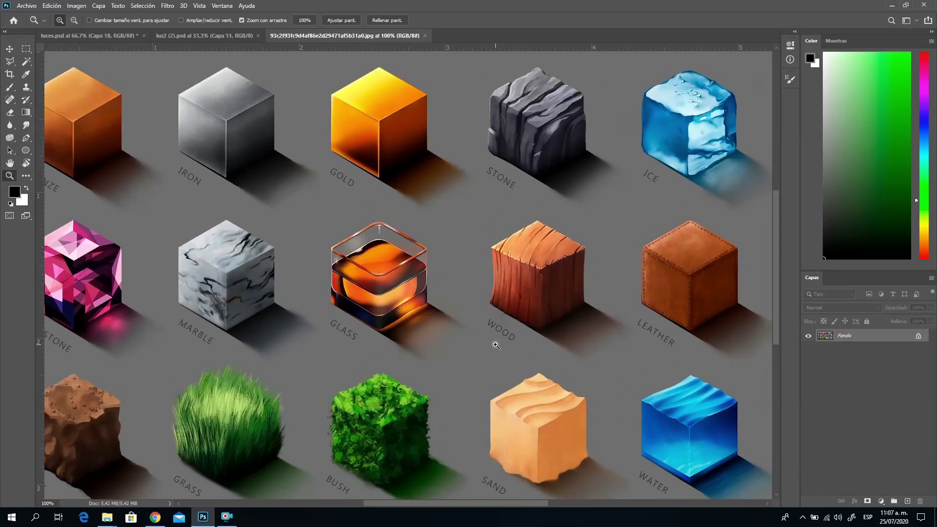
{"action": "left_click_drag", "start_coordinate": [281, 256], "coordinate": [281, 211]}
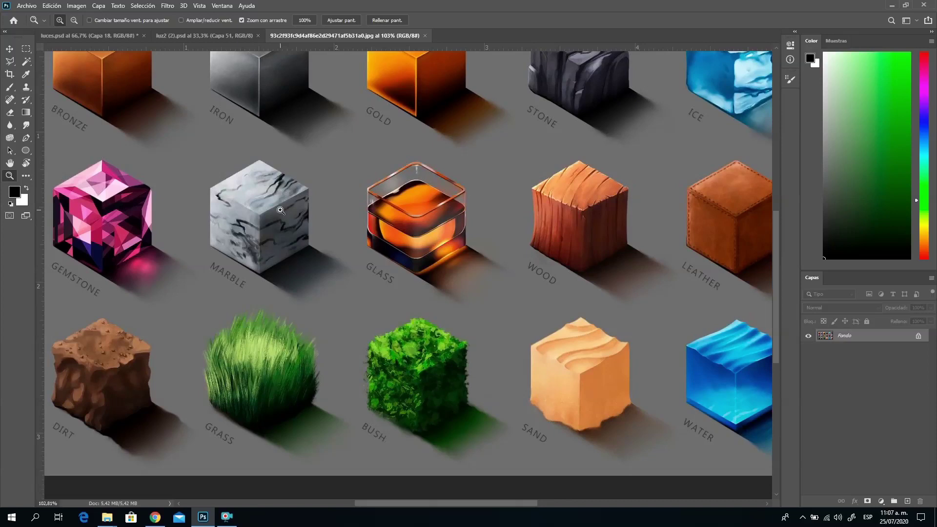
{"action": "left_click_drag", "start_coordinate": [553, 259], "coordinate": [564, 309]}
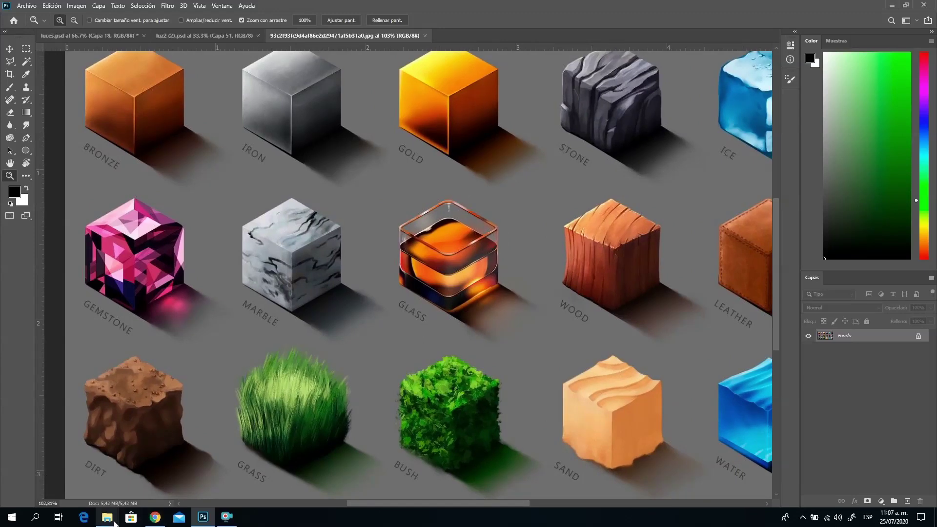
Open the cae543eb JPG from the Descargas folder in Photoshop without colour management and examine its nine material cubes up close.
{"action": "mouse_move", "coordinate": [112, 521]}
{"action": "left_click", "coordinate": [189, 479]}
{"action": "left_click", "coordinate": [201, 371]}
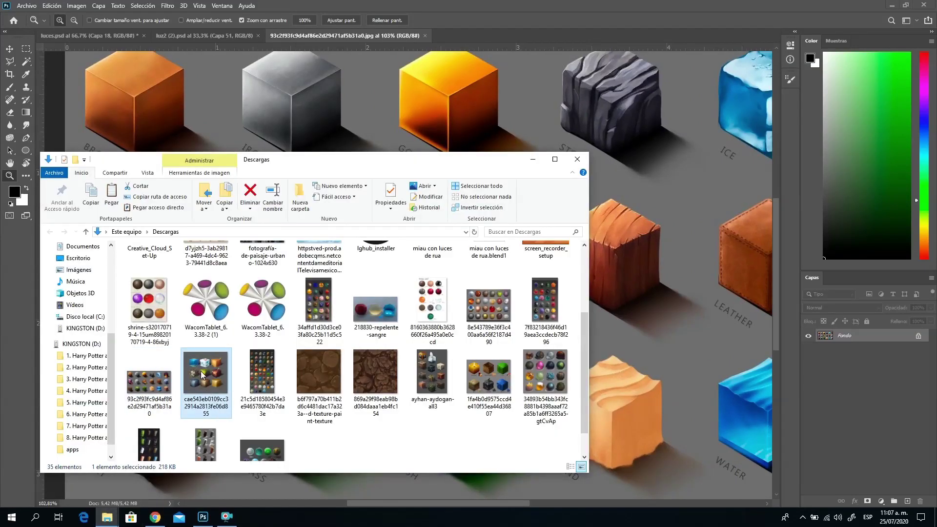
{"action": "left_click_drag", "start_coordinate": [204, 371], "coordinate": [463, 29]}
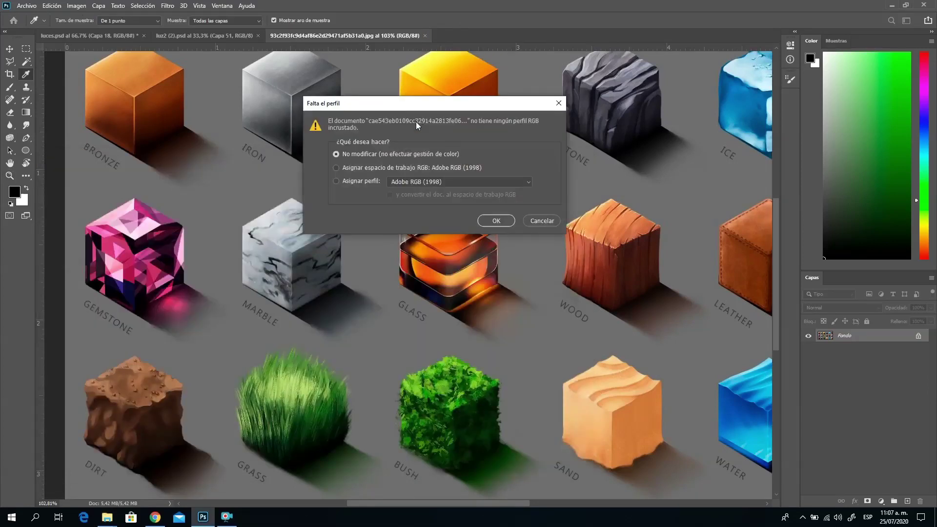
{"action": "key", "text": "Return"}
{"action": "key", "text": "z"}
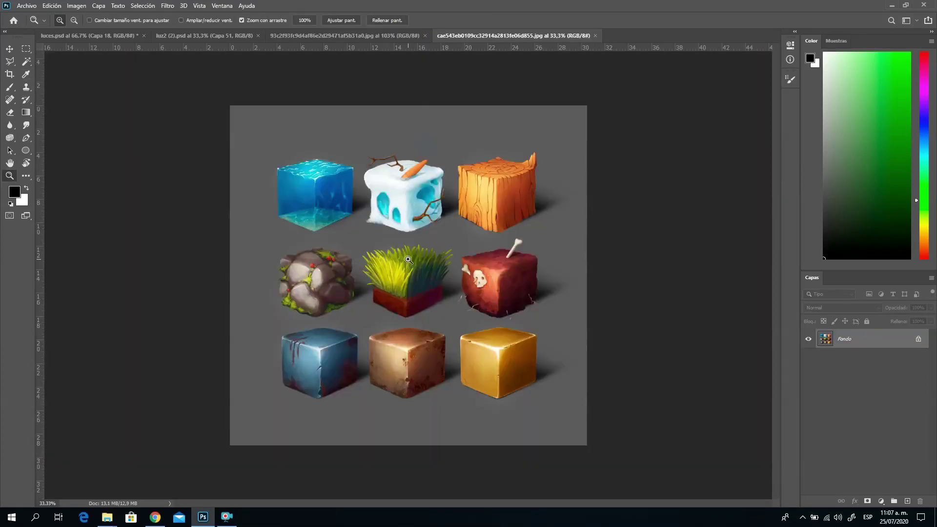
{"action": "left_click", "coordinate": [394, 258]}
{"action": "left_click", "coordinate": [374, 238]}
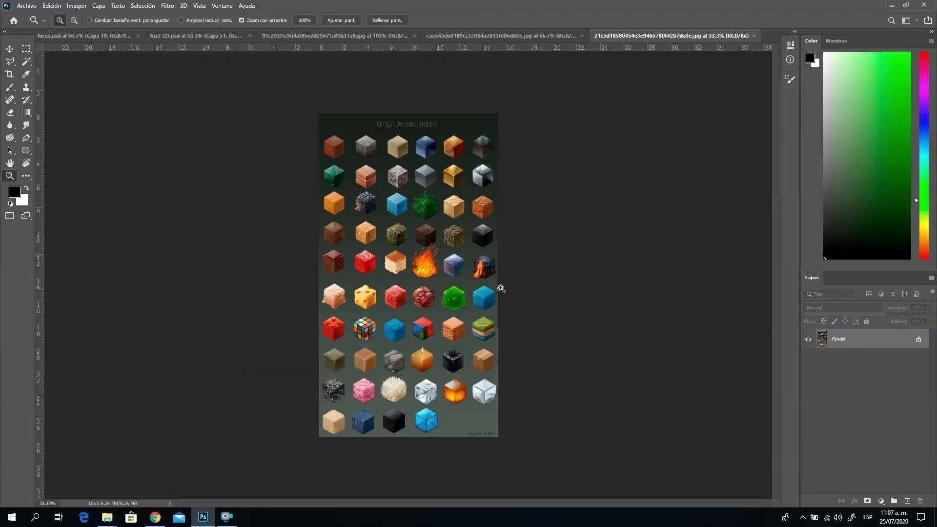
Examine the upper rows of cubes in the 21c5d185 image, including the marble, stone, grass, sand and metal cubes.
{"action": "left_click_drag", "start_coordinate": [400, 207], "coordinate": [410, 186]}
{"action": "left_click", "coordinate": [310, 203]}
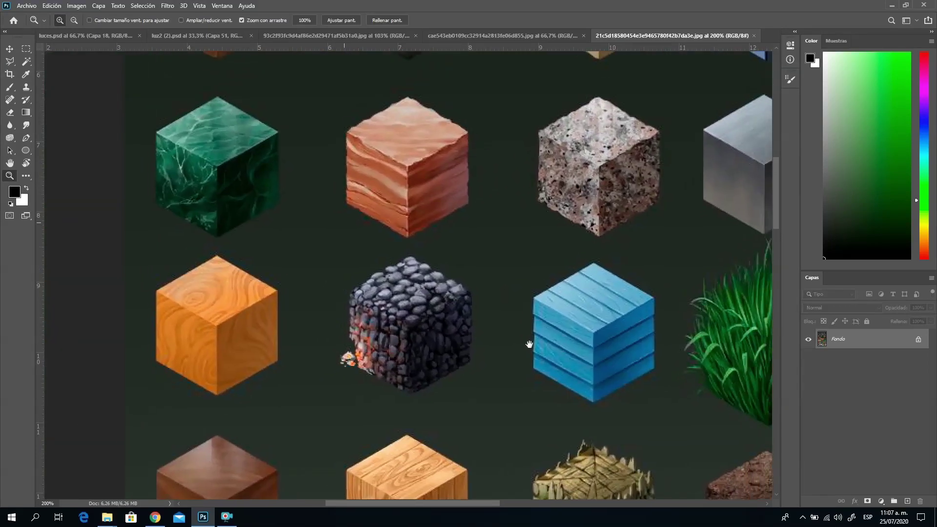
{"action": "left_click_drag", "start_coordinate": [549, 294], "coordinate": [344, 226]}
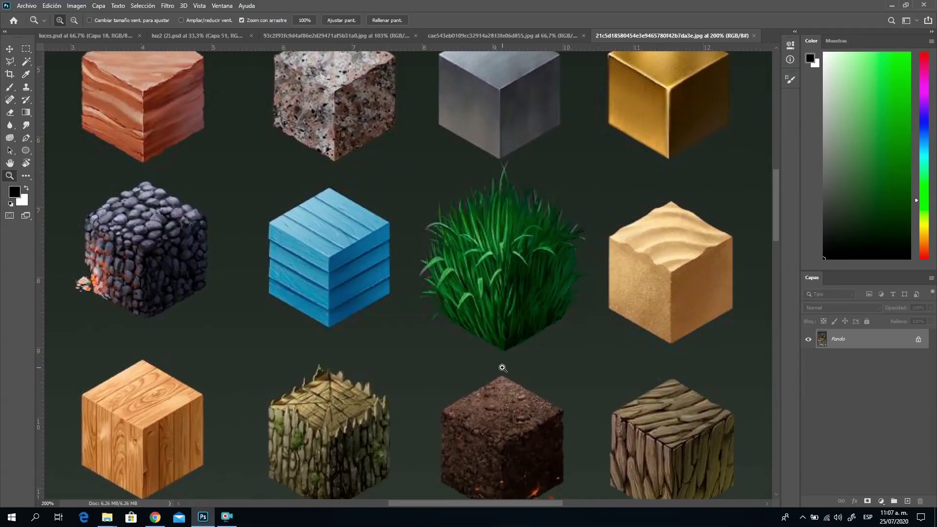
{"action": "left_click_drag", "start_coordinate": [423, 250], "coordinate": [402, 383]}
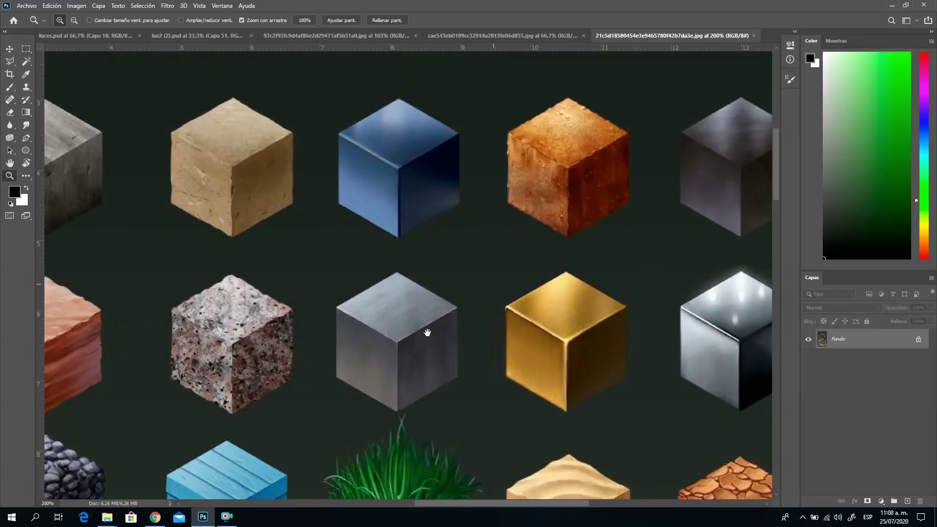
{"action": "left_click_drag", "start_coordinate": [427, 332], "coordinate": [476, 156]}
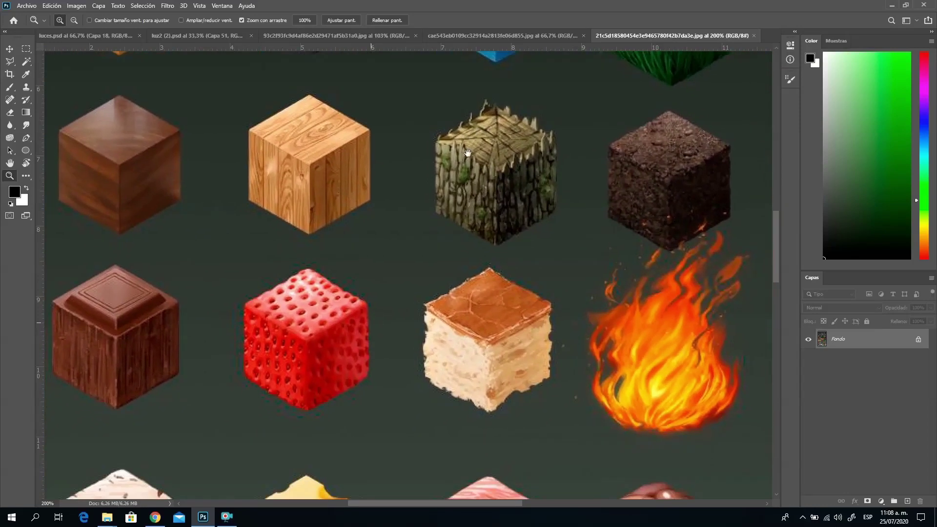
Examine the lower rows of the 21c5d185 image, from the chocolate, cheese and meat cubes to the slime, candle and ice cubes.
{"action": "left_click_drag", "start_coordinate": [449, 330], "coordinate": [504, 202]}
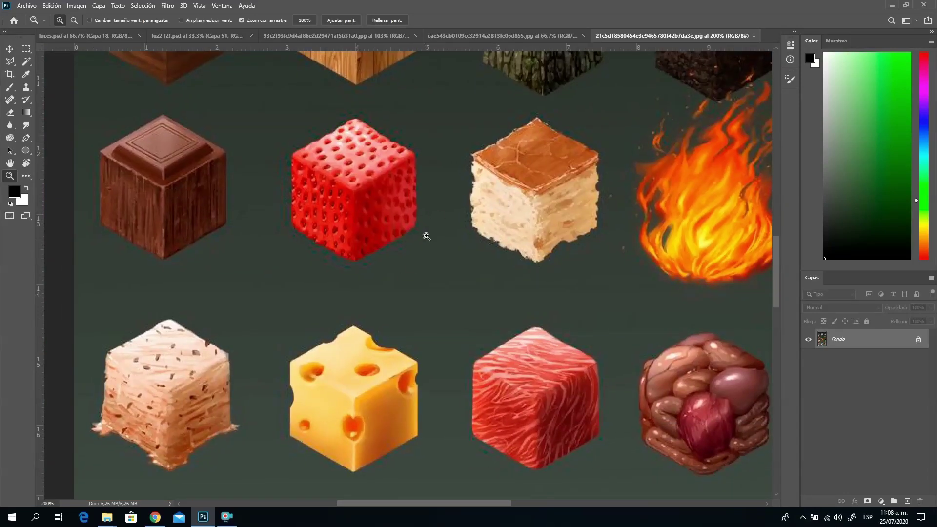
{"action": "left_click_drag", "start_coordinate": [564, 313], "coordinate": [376, 327]}
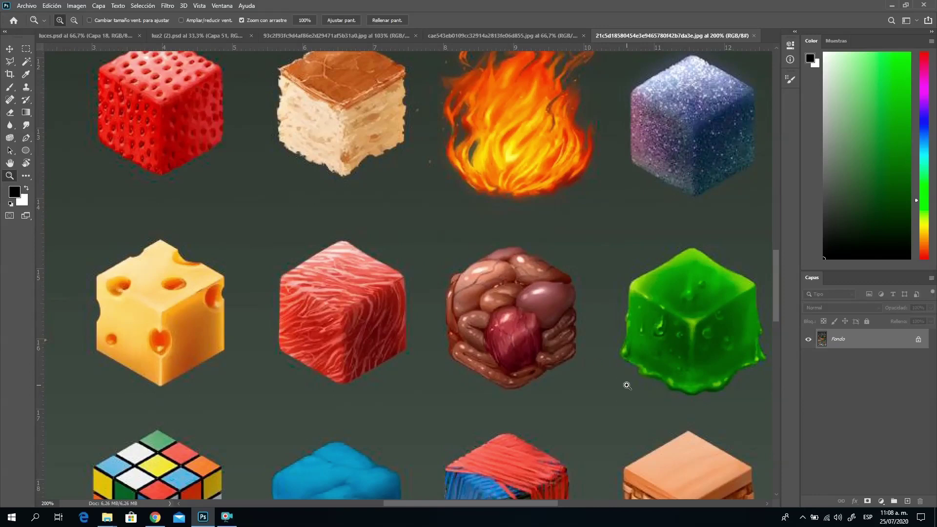
{"action": "left_click_drag", "start_coordinate": [616, 378], "coordinate": [362, 260]}
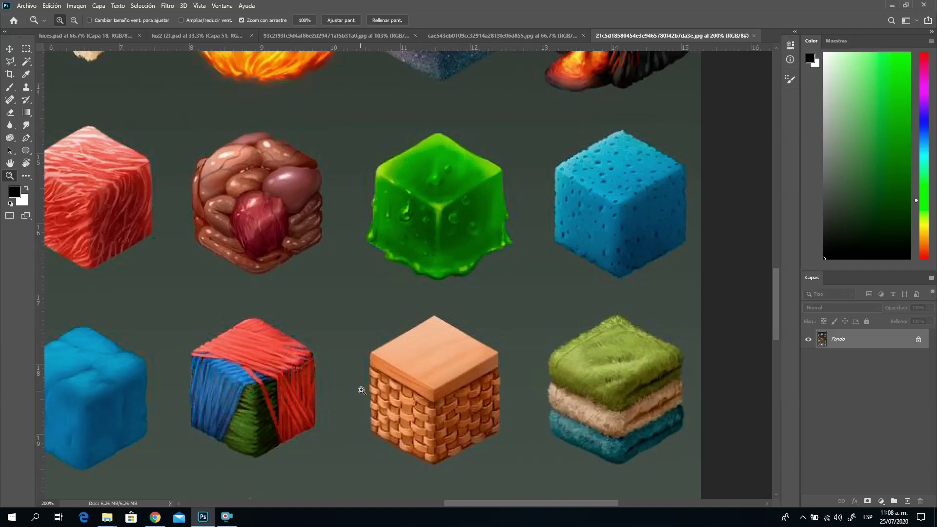
{"action": "mouse_move", "coordinate": [351, 393]}
{"action": "left_mouse_down"}
{"action": "mouse_move", "coordinate": [606, 244]}
{"action": "mouse_move", "coordinate": [680, 123]}
{"action": "mouse_move", "coordinate": [596, 236]}
{"action": "mouse_move", "coordinate": [591, 313]}
{"action": "mouse_move", "coordinate": [430, 222]}
{"action": "mouse_move", "coordinate": [551, 326]}
{"action": "mouse_move", "coordinate": [658, 295]}
{"action": "mouse_move", "coordinate": [719, 251]}
{"action": "left_mouse_up"}
{"action": "left_click_drag", "start_coordinate": [554, 108], "coordinate": [504, 316]}
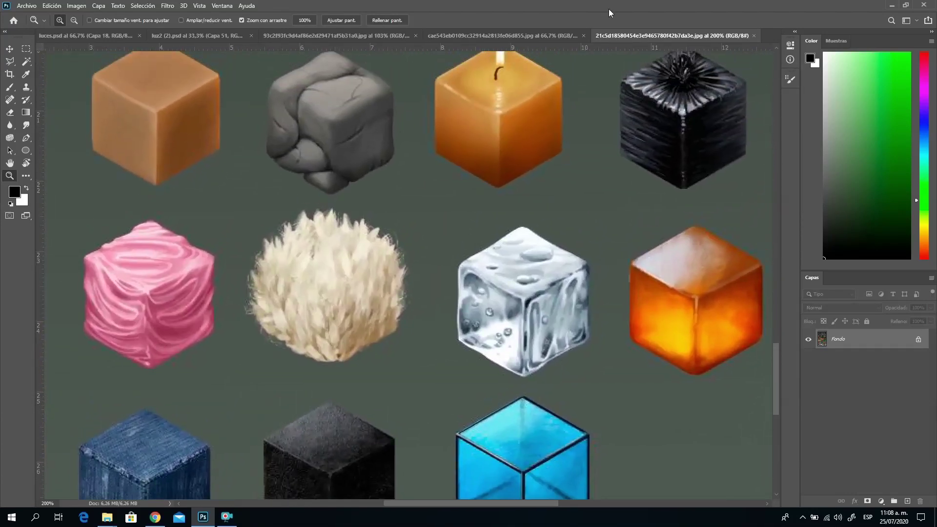
Open the a2bebbb PNG from the Descargas folder as a separate Photoshop document, without applying colour management.
{"action": "mouse_move", "coordinate": [106, 516]}
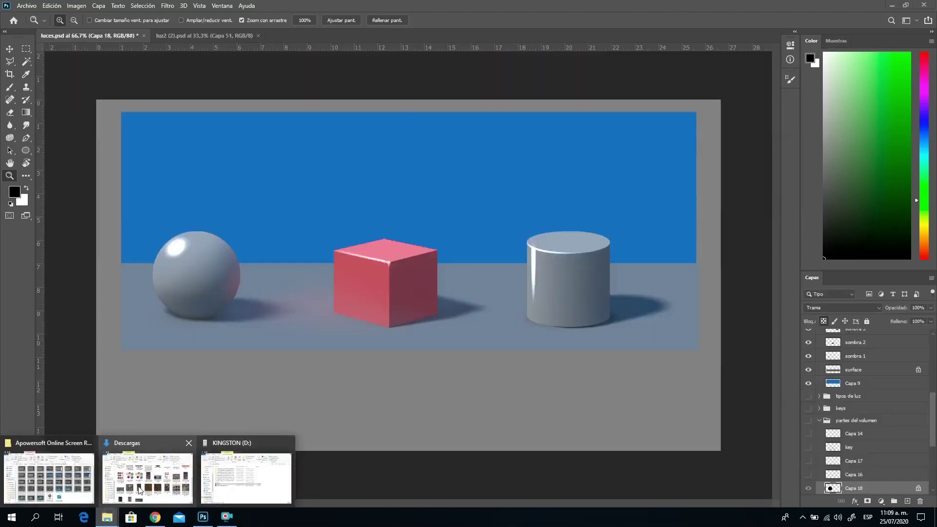
{"action": "left_click", "coordinate": [141, 490]}
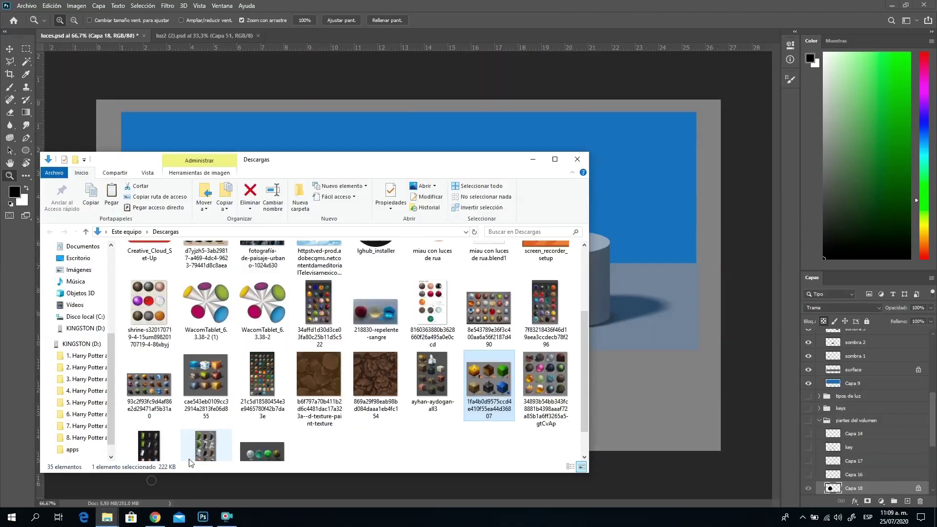
{"action": "left_click_drag", "start_coordinate": [584, 349], "coordinate": [585, 394]}
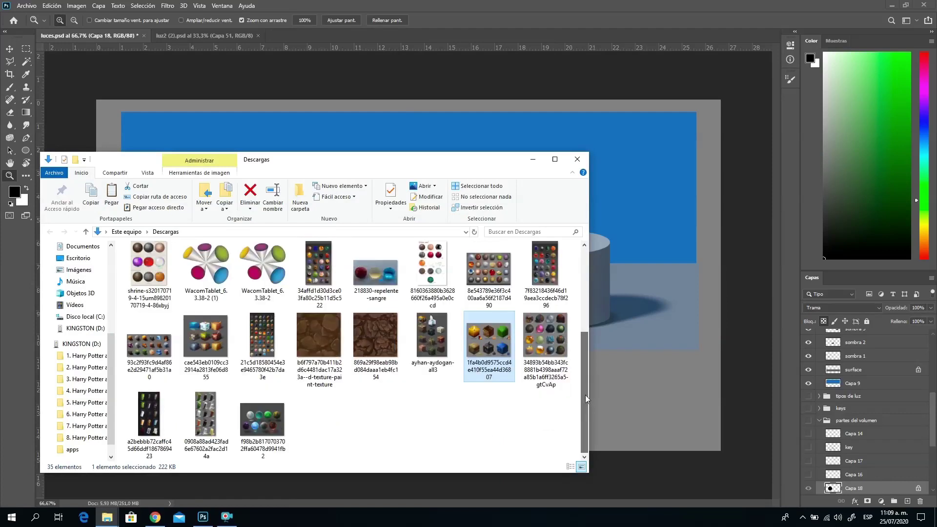
{"action": "left_click", "coordinate": [148, 418]}
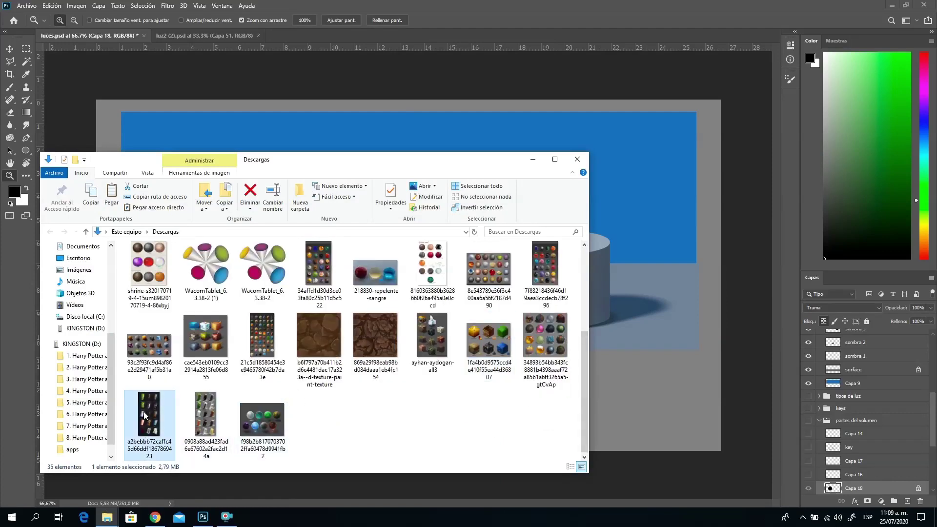
{"action": "left_click_drag", "start_coordinate": [150, 421], "coordinate": [404, 44]}
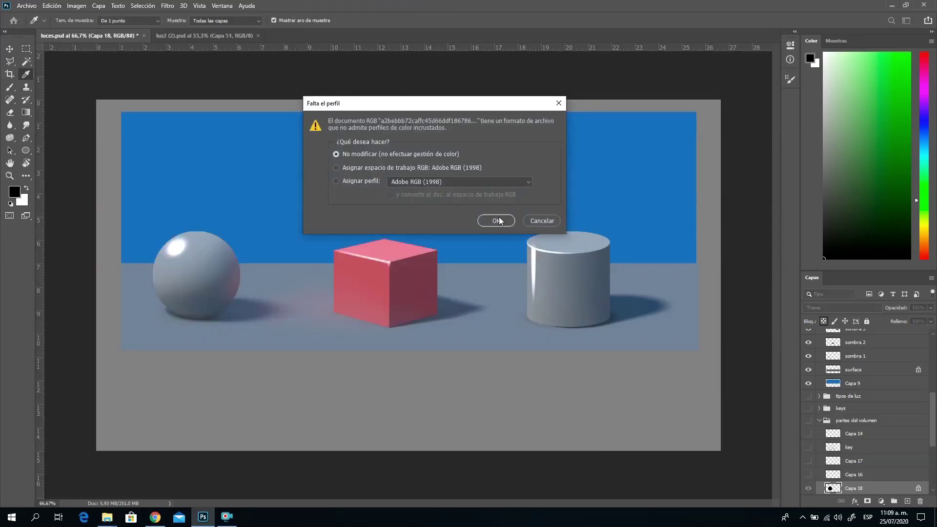
{"action": "left_click", "coordinate": [496, 221]}
Examine the grass, wood, leaves, iron and water cylinders in the upper rows of the a2bebbb image up close.
{"action": "key", "text": "z"}
{"action": "left_click", "coordinate": [375, 122]}
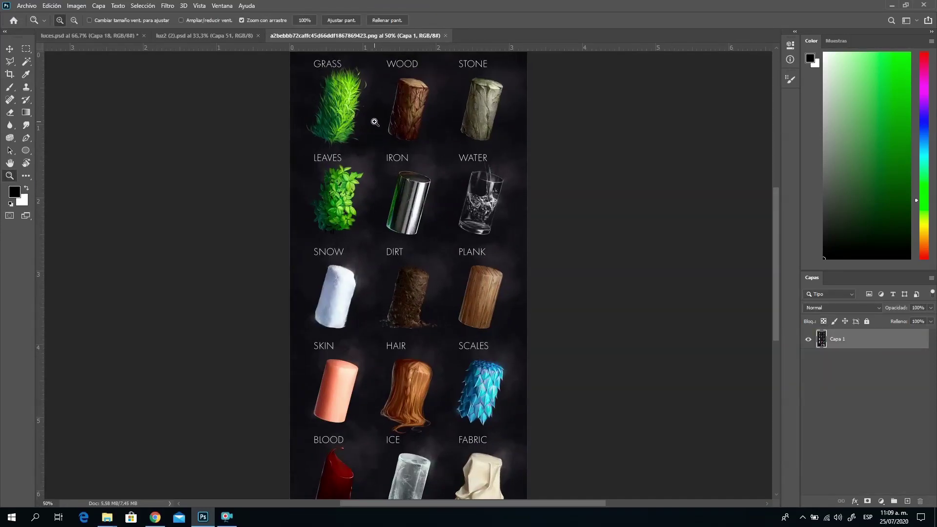
{"action": "left_click", "coordinate": [375, 123]}
{"action": "left_click", "coordinate": [372, 127]}
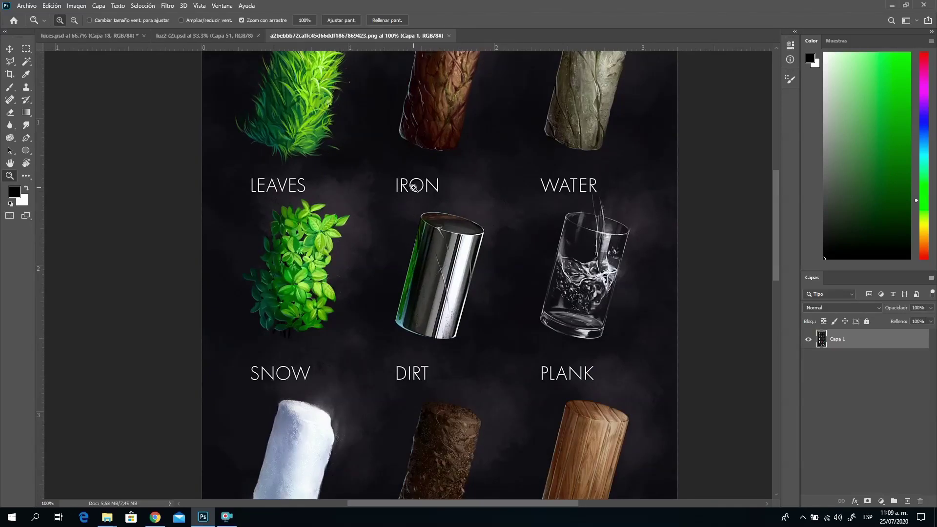
{"action": "left_click", "coordinate": [439, 215]}
{"action": "scroll", "coordinate": [433, 179], "scroll_direction": "up", "scroll_amount": 5}
{"action": "left_click_drag", "start_coordinate": [444, 215], "coordinate": [429, 183]}
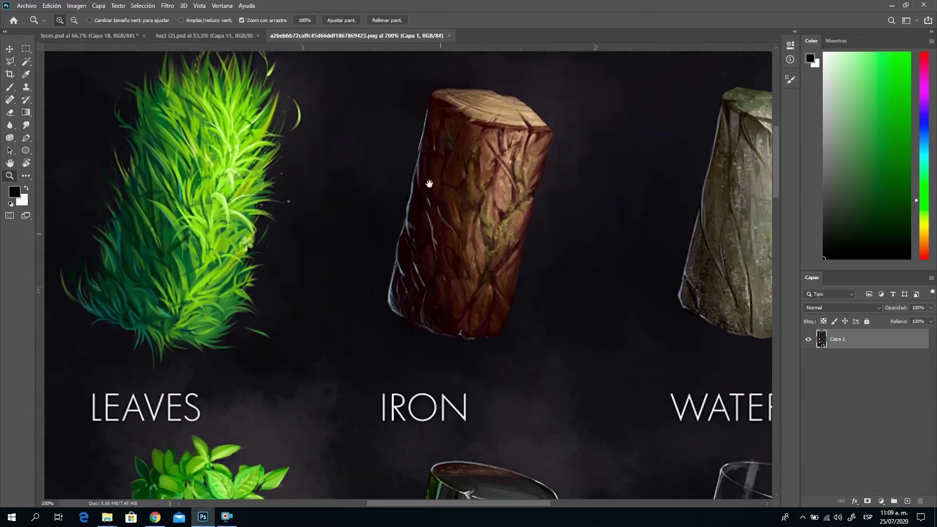
Examine the iron, water, snow, dirt, plank, skin, hair and scales cylinders of the a2bebbb image down to its blood and ice row.
{"action": "scroll", "coordinate": [430, 184], "scroll_direction": "down", "scroll_amount": 5}
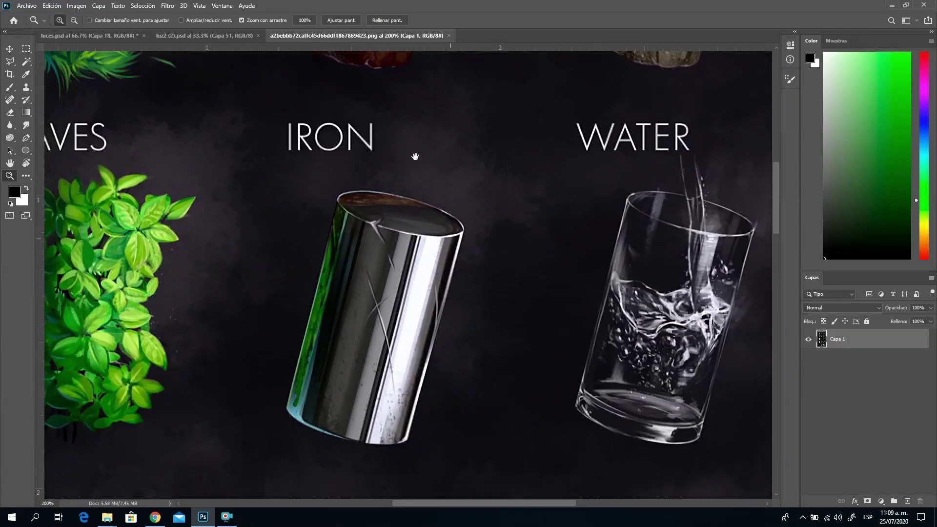
{"action": "scroll", "coordinate": [414, 156], "scroll_direction": "down", "scroll_amount": 5}
{"action": "scroll", "coordinate": [429, 155], "scroll_direction": "left", "scroll_amount": 2}
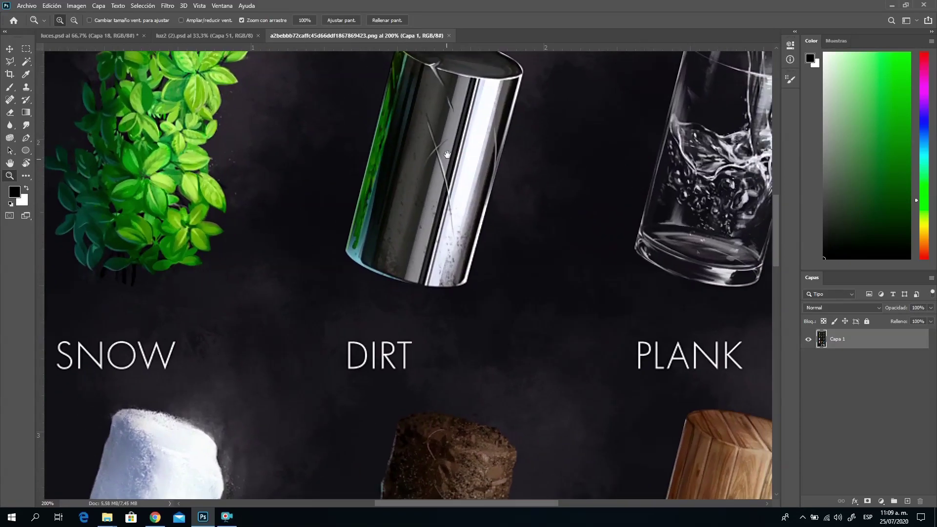
{"action": "scroll", "coordinate": [439, 234], "scroll_direction": "right", "scroll_amount": 3}
{"action": "scroll", "coordinate": [416, 249], "scroll_direction": "down", "scroll_amount": 5}
{"action": "scroll", "coordinate": [416, 249], "scroll_direction": "left", "scroll_amount": 4}
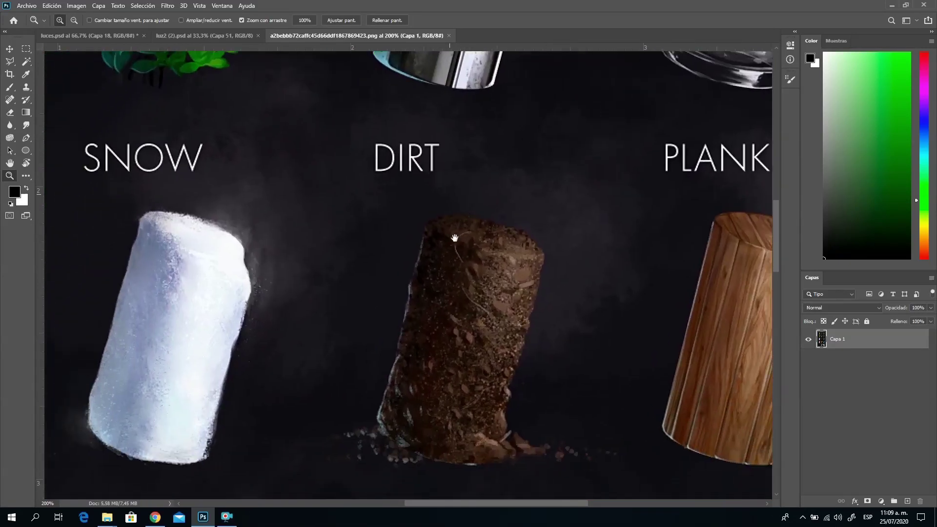
{"action": "scroll", "coordinate": [414, 219], "scroll_direction": "right", "scroll_amount": 2}
{"action": "scroll", "coordinate": [425, 234], "scroll_direction": "down", "scroll_amount": 7}
{"action": "scroll", "coordinate": [439, 196], "scroll_direction": "left", "scroll_amount": 4}
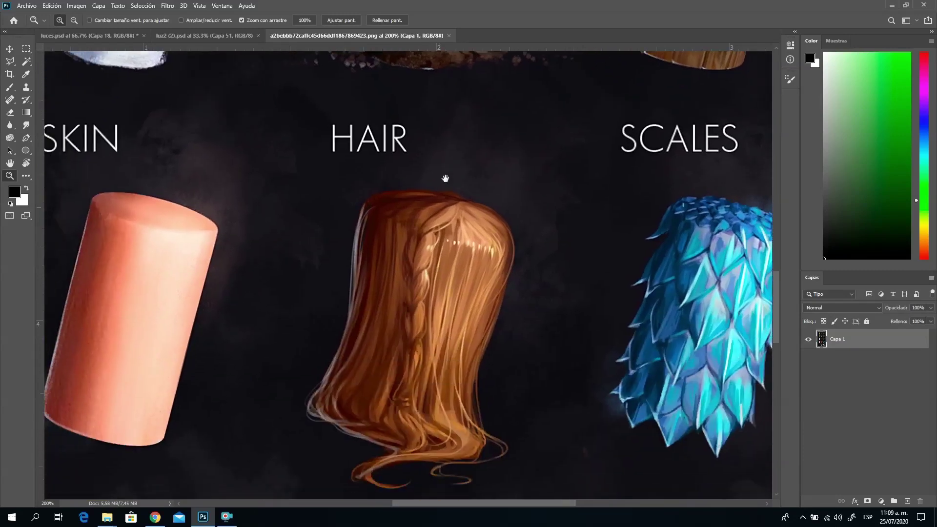
{"action": "scroll", "coordinate": [439, 229], "scroll_direction": "down", "scroll_amount": 8}
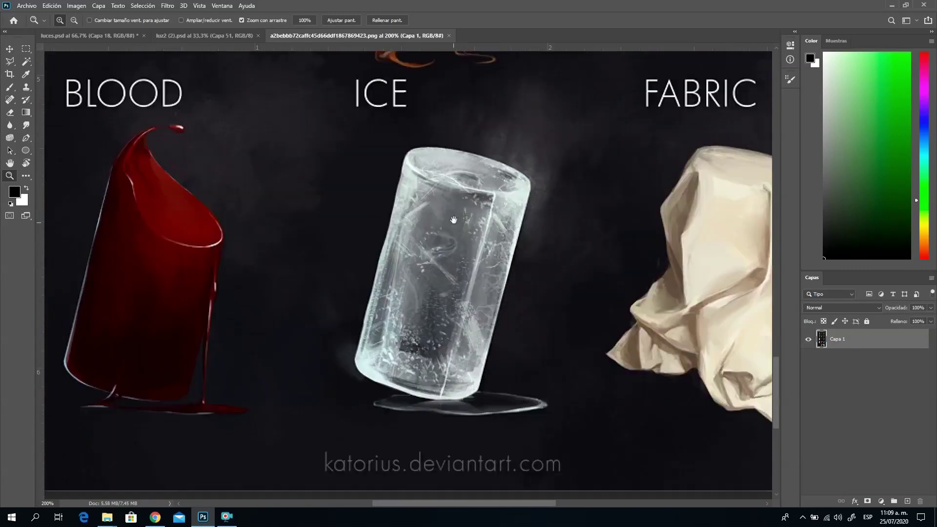
Compare the ice and fabric cylinders with the skin, hair, snow and dirt cylinders in the rows above them.
{"action": "scroll", "coordinate": [439, 264], "scroll_direction": "up", "scroll_amount": 5}
{"action": "scroll", "coordinate": [429, 273], "scroll_direction": "right", "scroll_amount": 4}
{"action": "scroll", "coordinate": [439, 253], "scroll_direction": "left", "scroll_amount": 2}
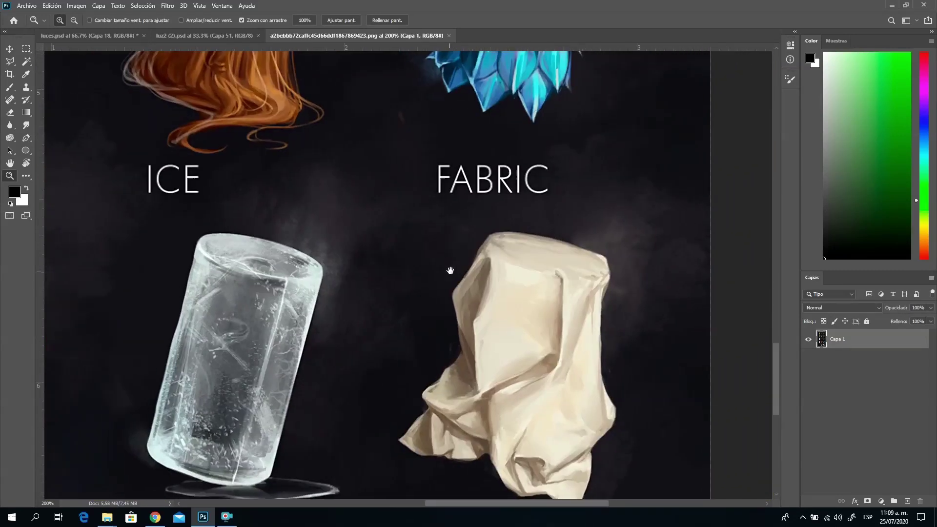
{"action": "scroll", "coordinate": [398, 227], "scroll_direction": "up", "scroll_amount": 6}
{"action": "scroll", "coordinate": [414, 210], "scroll_direction": "left", "scroll_amount": 4}
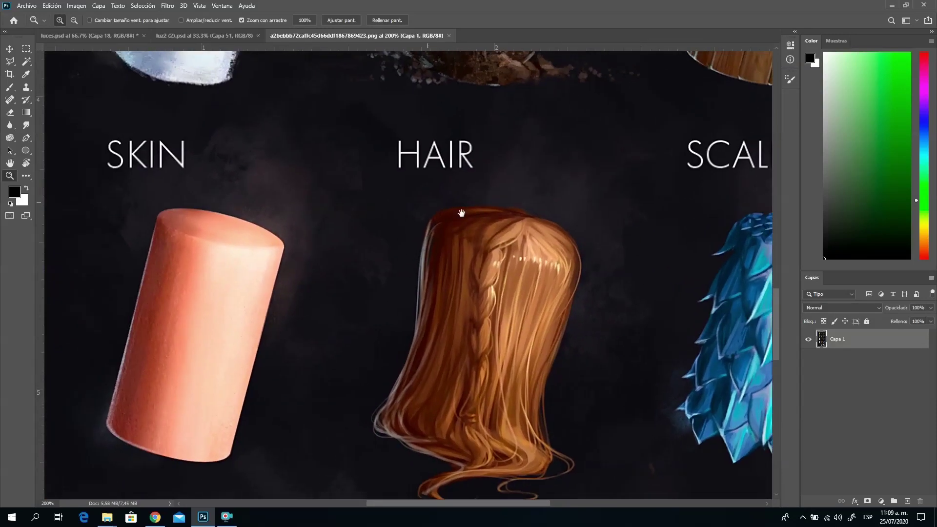
{"action": "scroll", "coordinate": [430, 191], "scroll_direction": "up", "scroll_amount": 6}
{"action": "scroll", "coordinate": [430, 195], "scroll_direction": "right", "scroll_amount": 3}
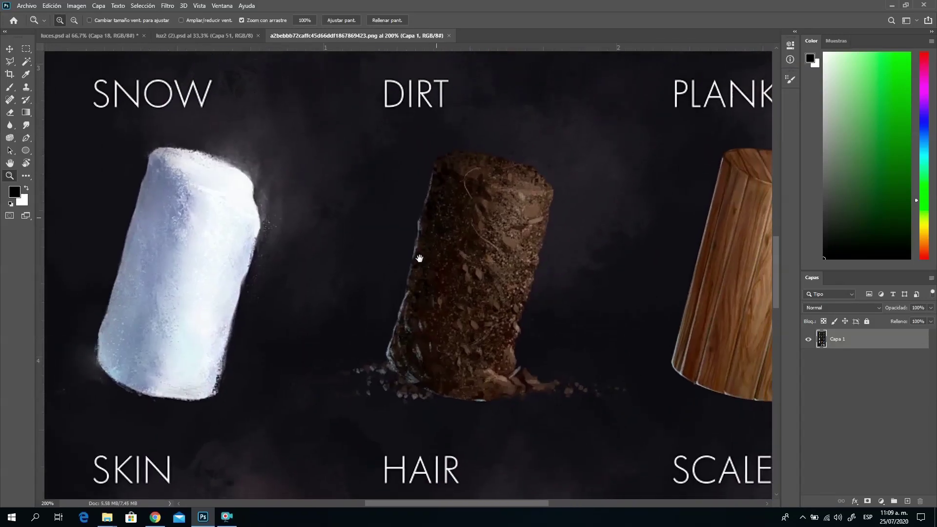
Review the dirt, plank, hair and scales cylinders again, down to the ice and fabric cylinders in the last row.
{"action": "scroll", "coordinate": [420, 259], "scroll_direction": "right", "scroll_amount": 2}
{"action": "scroll", "coordinate": [439, 317], "scroll_direction": "down", "scroll_amount": 3}
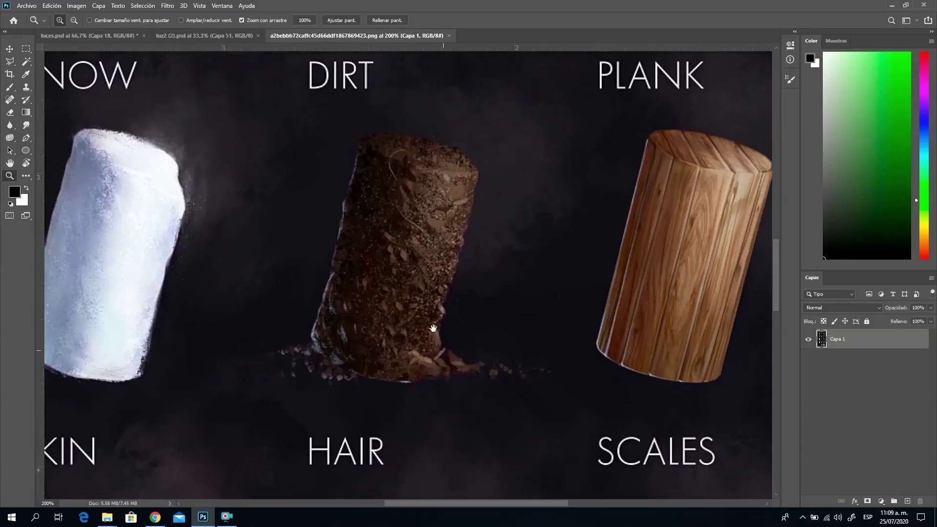
{"action": "scroll", "coordinate": [418, 288], "scroll_direction": "right", "scroll_amount": 1}
{"action": "scroll", "coordinate": [419, 293], "scroll_direction": "down", "scroll_amount": 5}
{"action": "scroll", "coordinate": [476, 317], "scroll_direction": "right", "scroll_amount": 1}
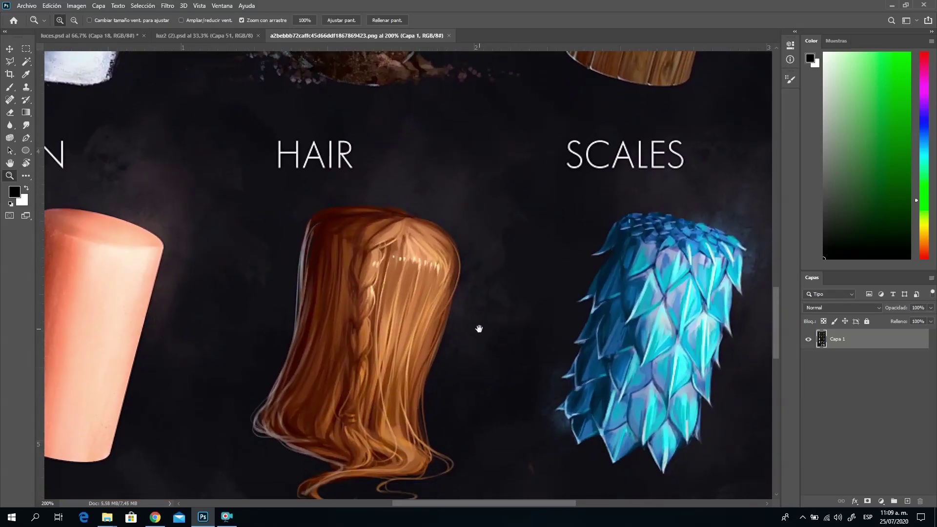
{"action": "scroll", "coordinate": [464, 338], "scroll_direction": "down", "scroll_amount": 11}
{"action": "scroll", "coordinate": [464, 339], "scroll_direction": "left", "scroll_amount": 2}
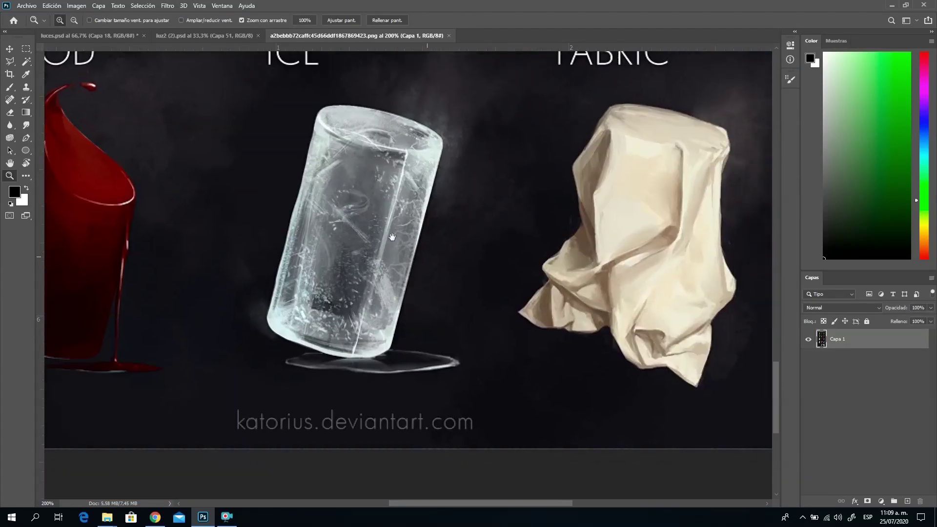
{"action": "scroll", "coordinate": [461, 285], "scroll_direction": "right", "scroll_amount": 2}
{"action": "scroll", "coordinate": [459, 263], "scroll_direction": "up", "scroll_amount": 1}
{"action": "scroll", "coordinate": [454, 243], "scroll_direction": "left", "scroll_amount": 1}
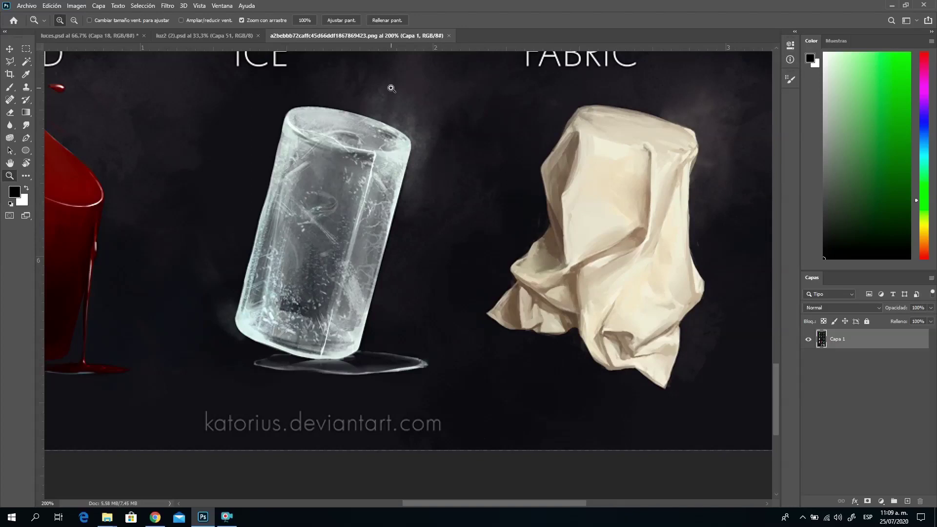
Close the a2bebbb image and open the 0908a88 JPG from the Descargas folder.
{"action": "left_click", "coordinate": [448, 35]}
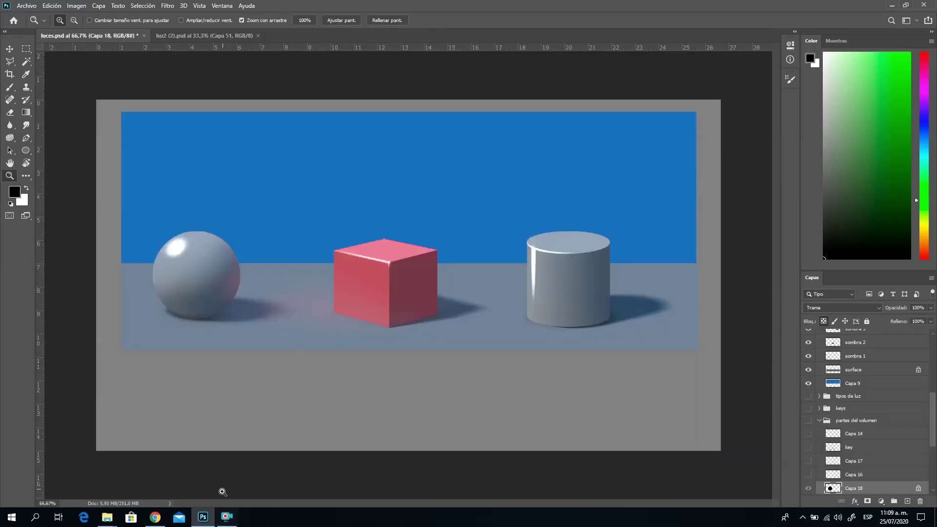
{"action": "mouse_move", "coordinate": [107, 517]}
{"action": "left_click", "coordinate": [146, 494]}
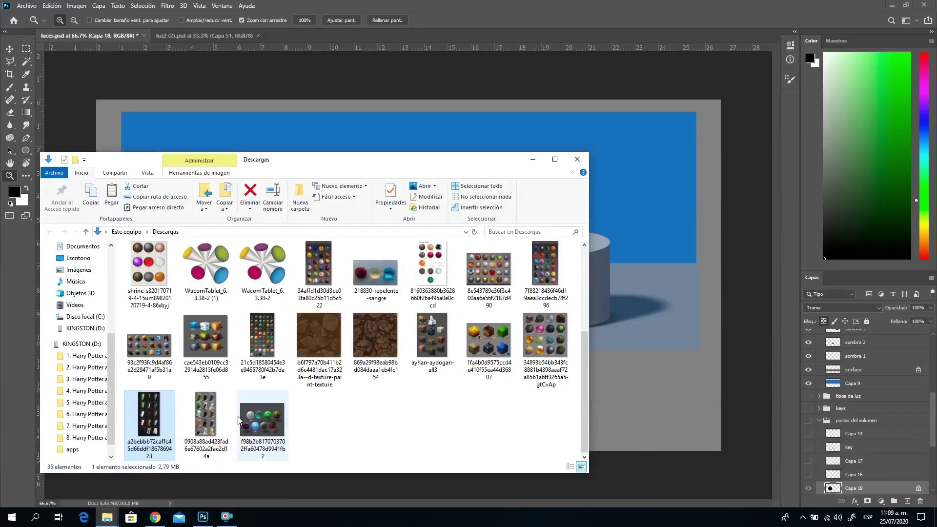
{"action": "double_click", "coordinate": [203, 420]}
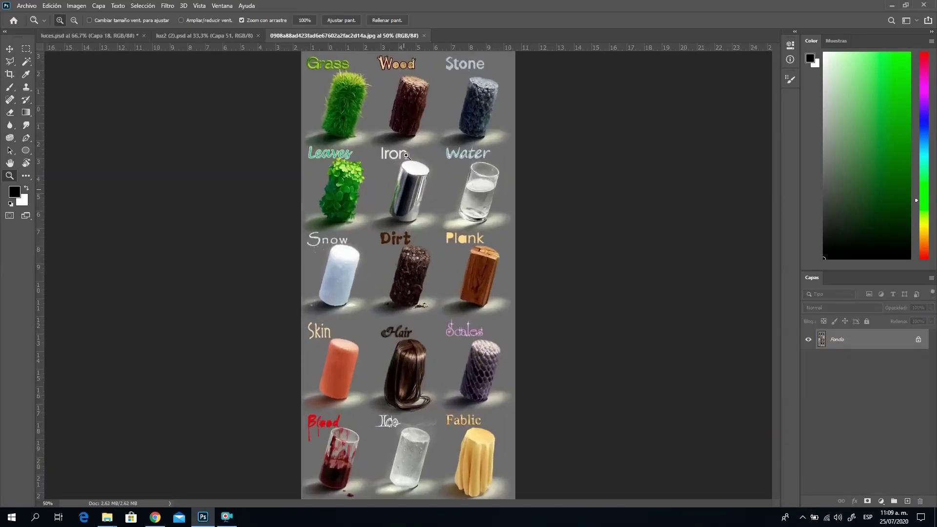
Examine the grass, wood, stone, leaves, iron and water cylinders in the upper rows of the 0908a88 image up close.
{"action": "left_click", "coordinate": [406, 155]}
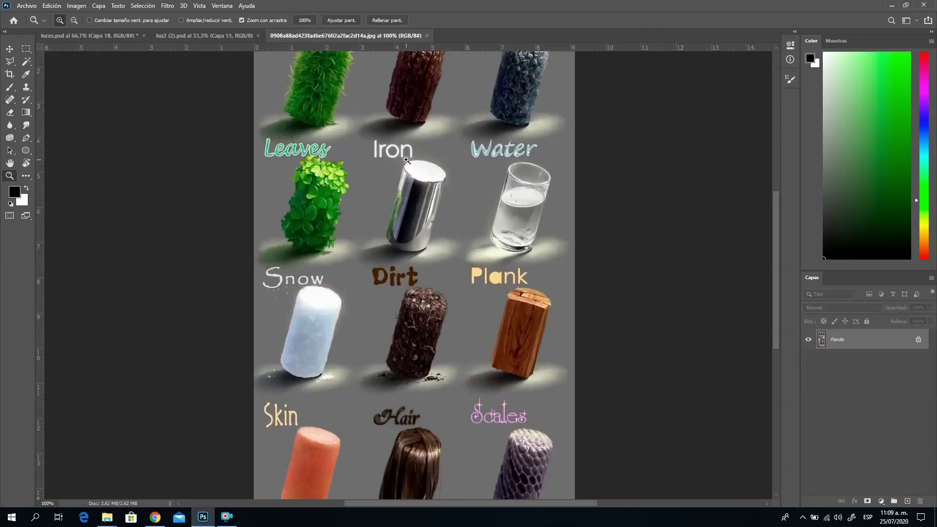
{"action": "left_click", "coordinate": [443, 209]}
{"action": "left_click_drag", "start_coordinate": [407, 208], "coordinate": [415, 248]}
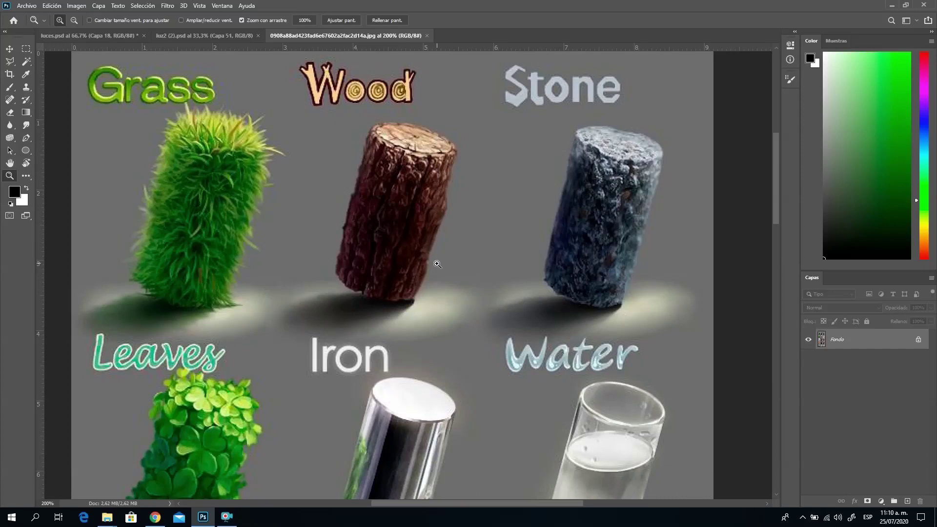
{"action": "left_click_drag", "start_coordinate": [465, 317], "coordinate": [464, 156]}
{"action": "left_click_drag", "start_coordinate": [477, 307], "coordinate": [409, 237]}
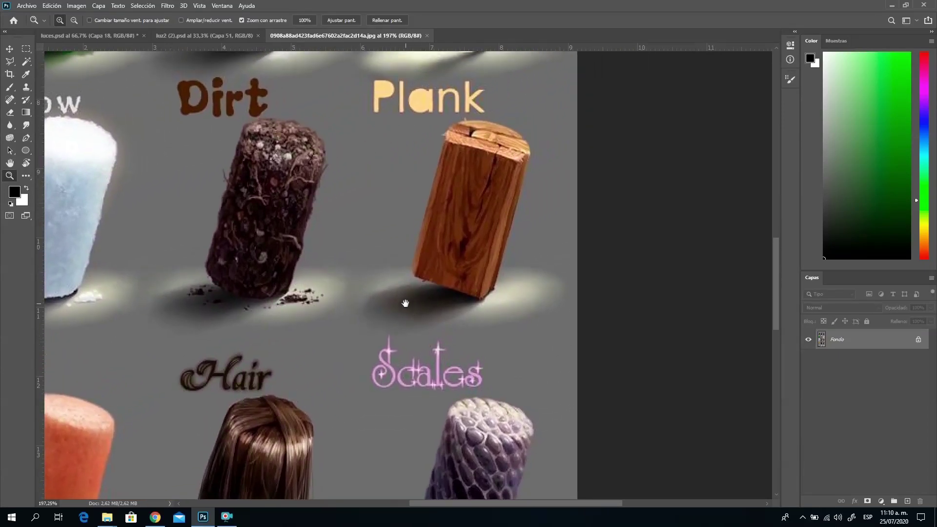
Examine the snow, dirt, plank, skin, hair, scales, blood, ice and fabric cylinders in the lower rows, and close the 0908a88 image.
{"action": "left_click_drag", "start_coordinate": [369, 205], "coordinate": [351, 327]}
{"action": "left_click_drag", "start_coordinate": [386, 388], "coordinate": [429, 117]}
{"action": "left_click_drag", "start_coordinate": [388, 283], "coordinate": [451, 142]}
{"action": "left_click_drag", "start_coordinate": [457, 325], "coordinate": [423, 216]}
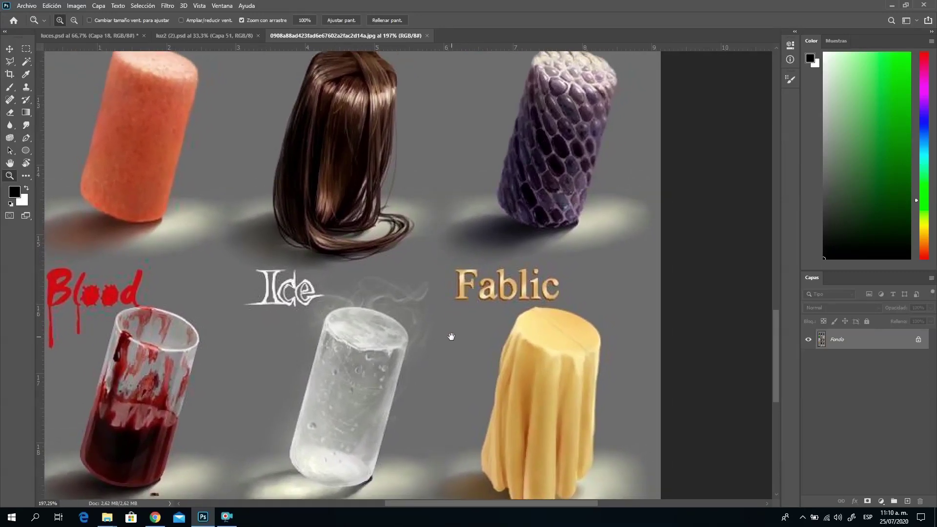
{"action": "left_click_drag", "start_coordinate": [451, 337], "coordinate": [448, 250]}
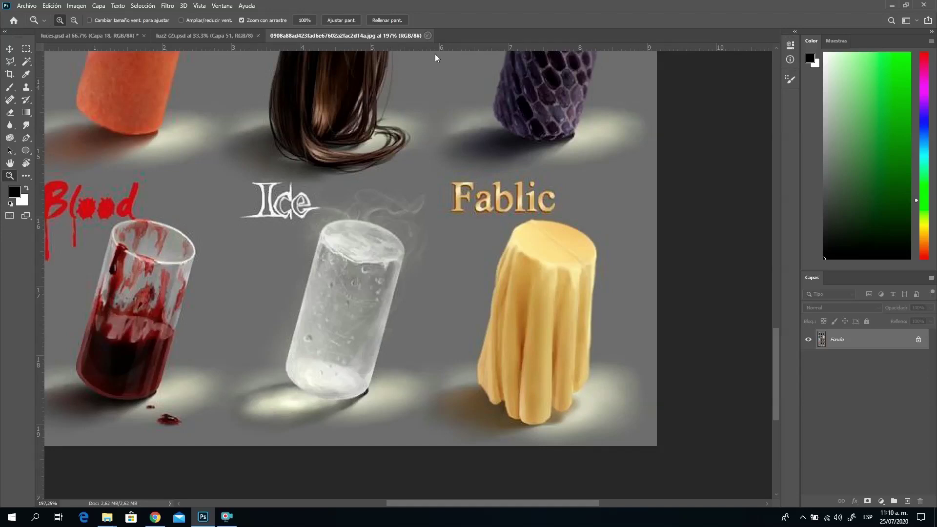
{"action": "key", "text": "ctrl+w"}
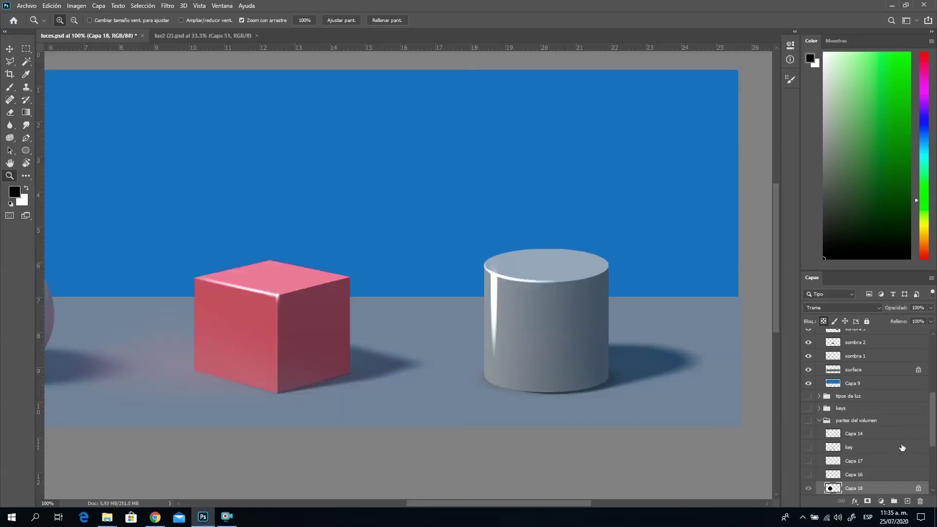
Duplicate the "luz y forma spot light" group within luces.psd under the name "luz y forma metal".
{"action": "scroll", "coordinate": [867, 385], "scroll_direction": "up", "scroll_amount": 5}
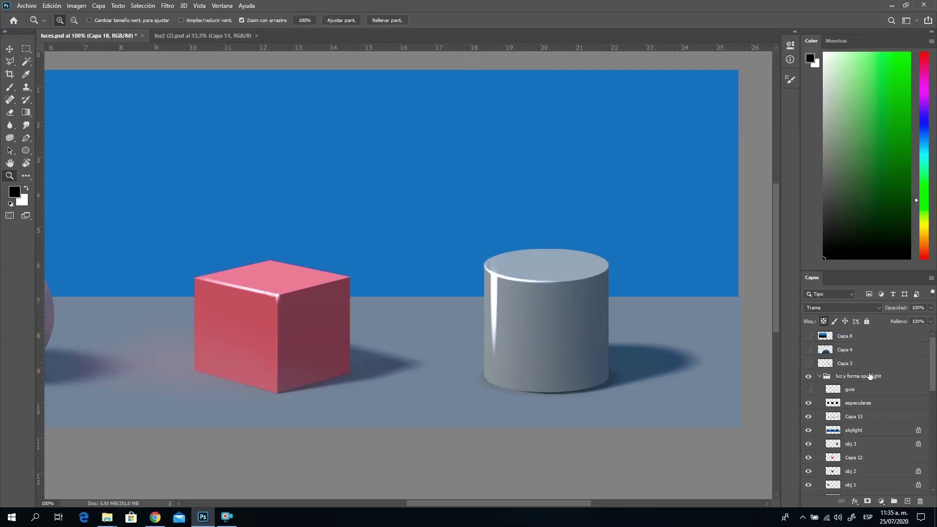
{"action": "left_click", "coordinate": [875, 376]}
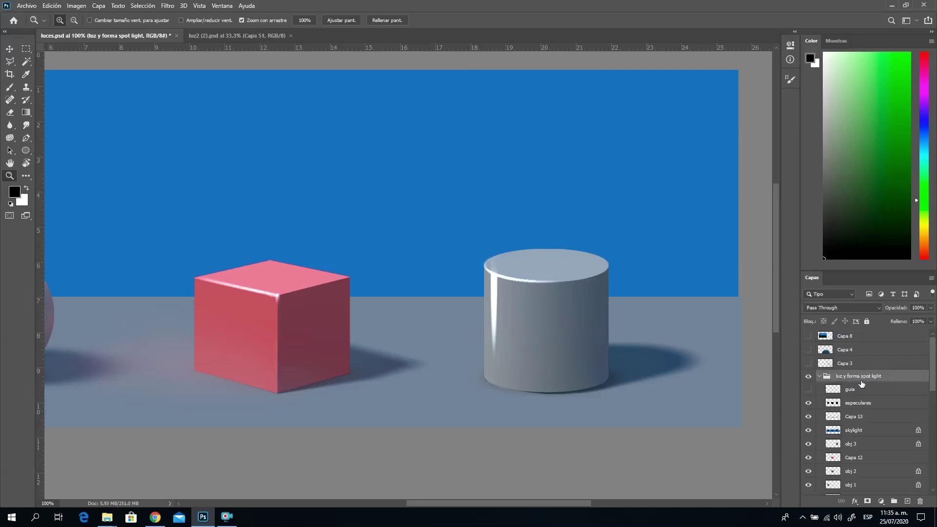
{"action": "right_click", "coordinate": [864, 377]}
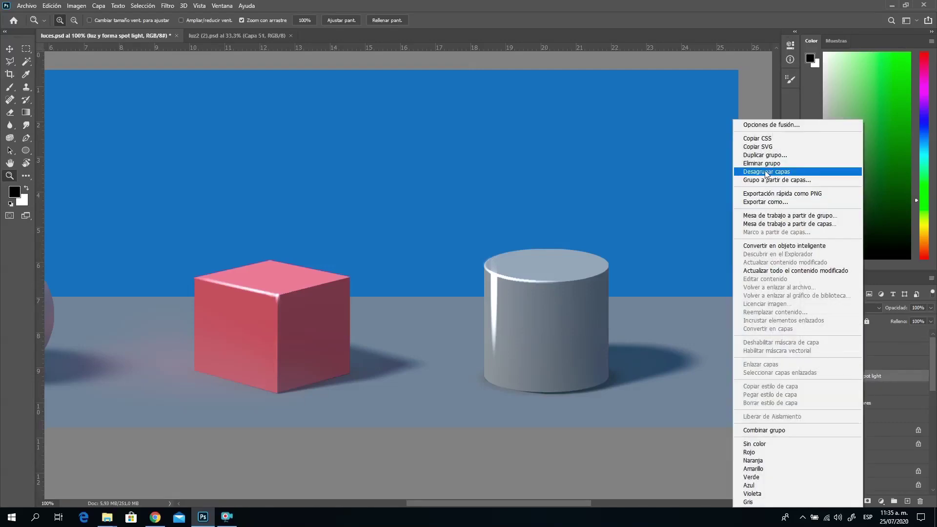
{"action": "left_click", "coordinate": [776, 156]}
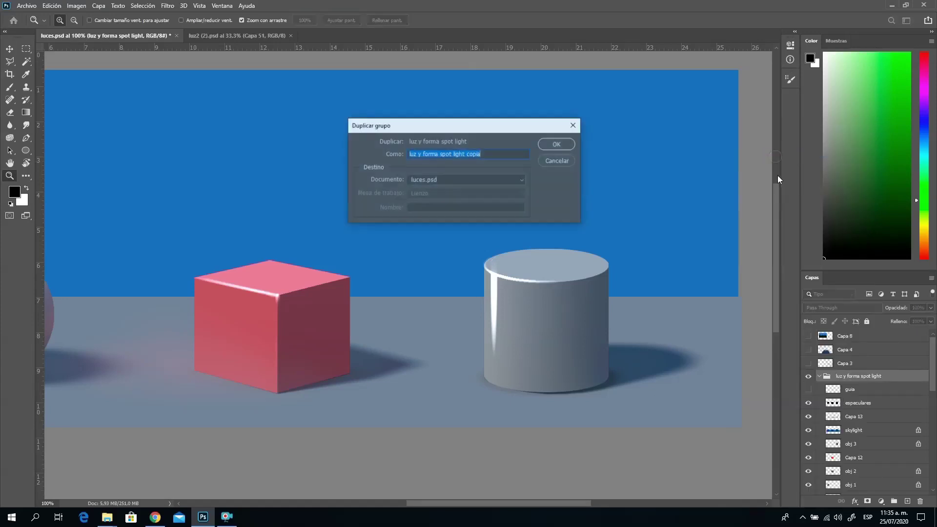
{"action": "left_click", "coordinate": [493, 159]}
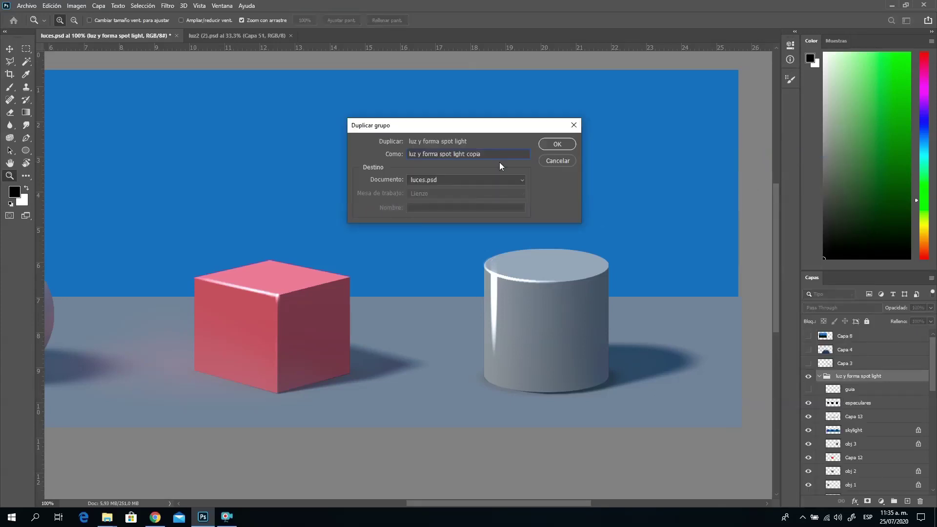
{"action": "key", "text": "BackSpace"}
{"action": "key", "text": "BackSpace"}
{"action": "key", "text": "BackSpace"}
{"action": "key", "text": "BackSpace"}
{"action": "key", "text": "BackSpace"}
{"action": "key", "text": "BackSpace"}
{"action": "key", "text": "BackSpace"}
{"action": "key", "text": "BackSpace"}
{"action": "key", "text": "BackSpace"}
{"action": "key", "text": "BackSpace"}
{"action": "key", "text": "BackSpace"}
{"action": "key", "text": "BackSpace"}
{"action": "key", "text": "BackSpace"}
{"action": "type", "text": "metal"}
{"action": "left_click", "coordinate": [561, 142]}
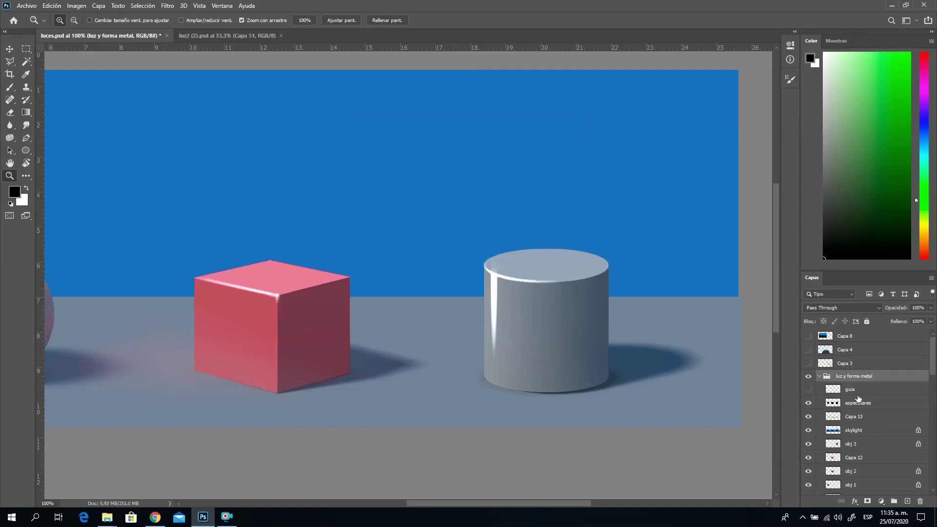
Hide and collapse the original "luz y forma spot light" group, and collapse the "partes del volumen" group.
{"action": "left_click_drag", "start_coordinate": [932, 369], "coordinate": [933, 416]}
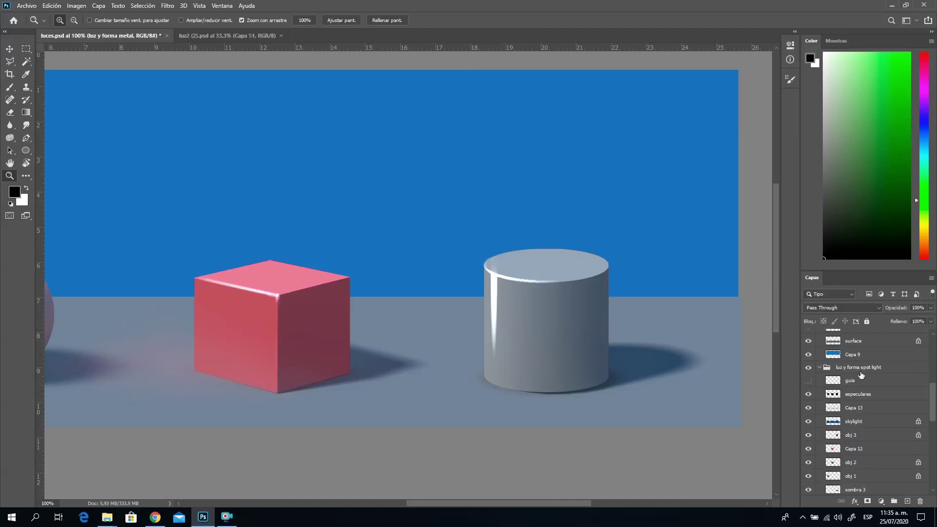
{"action": "left_click", "coordinate": [820, 368]}
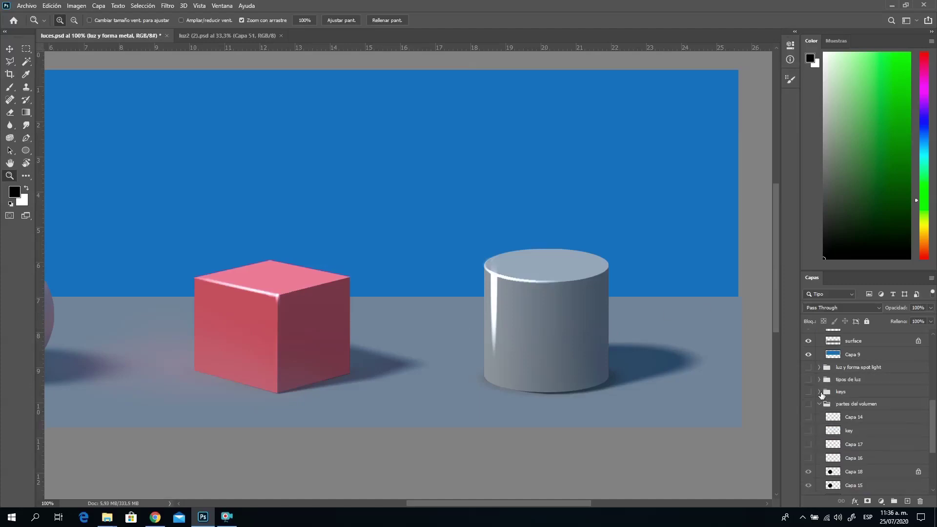
{"action": "left_click", "coordinate": [818, 404]}
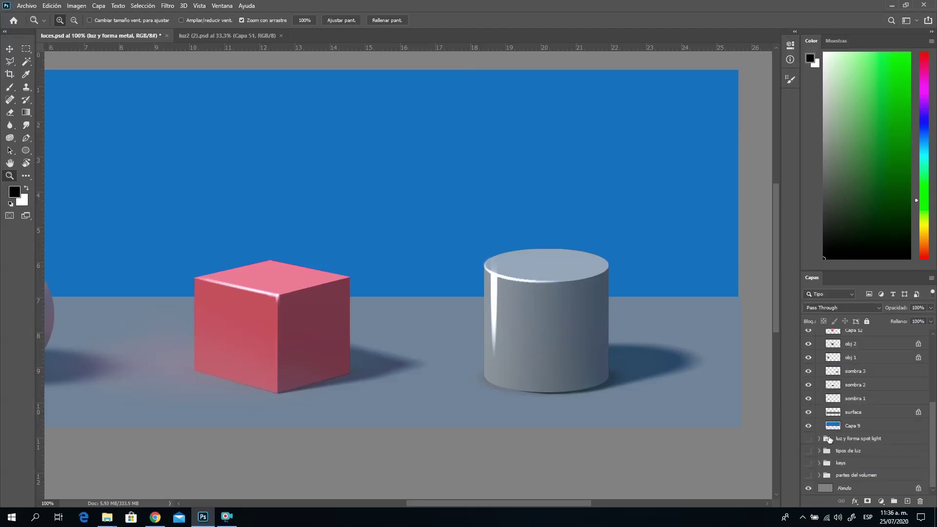
Hide the skylight layer in the "luz y forma metal" group.
{"action": "scroll", "coordinate": [935, 437], "scroll_direction": "up", "scroll_amount": 4}
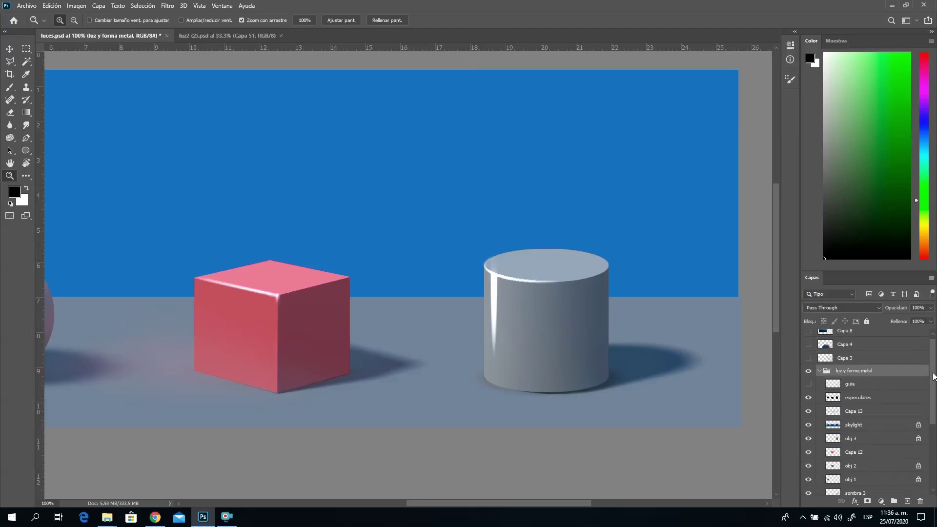
{"action": "scroll", "coordinate": [922, 408], "scroll_direction": "down", "scroll_amount": 2}
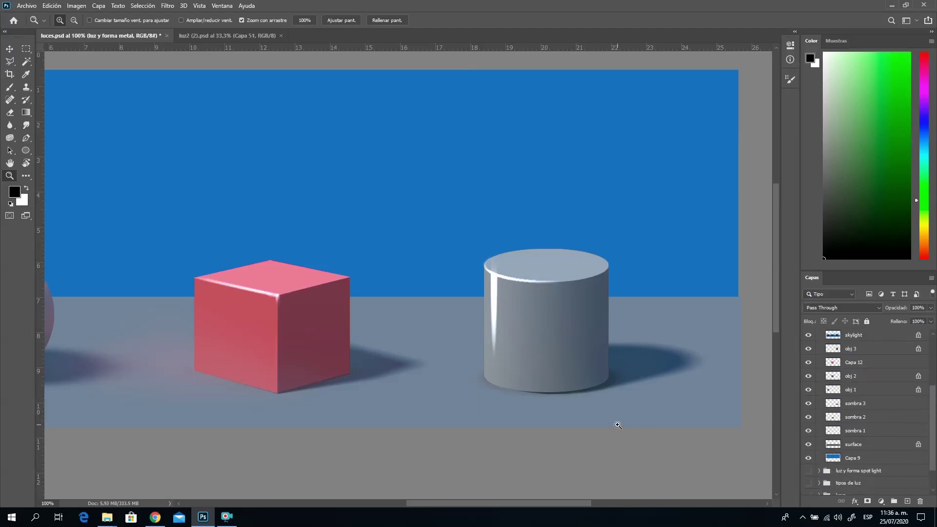
{"action": "left_click", "coordinate": [315, 228], "text": "alt"}
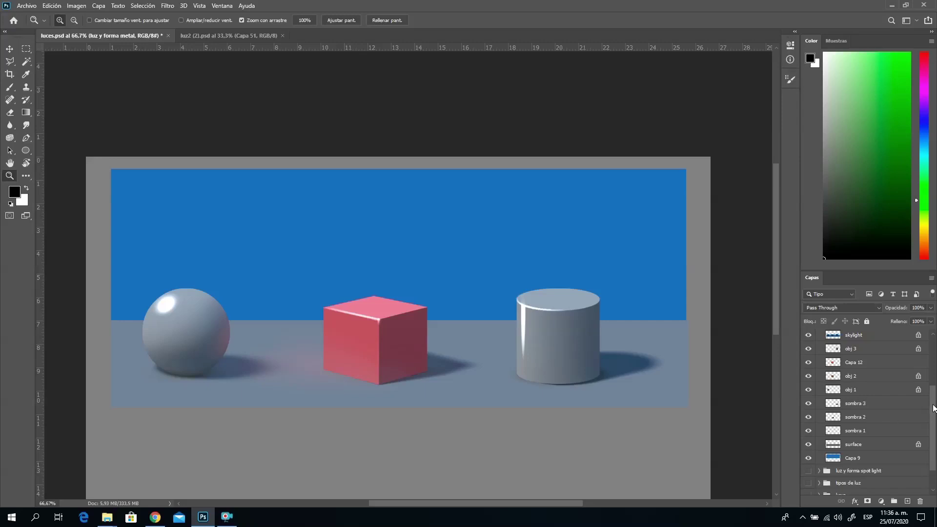
{"action": "left_click", "coordinate": [860, 461]}
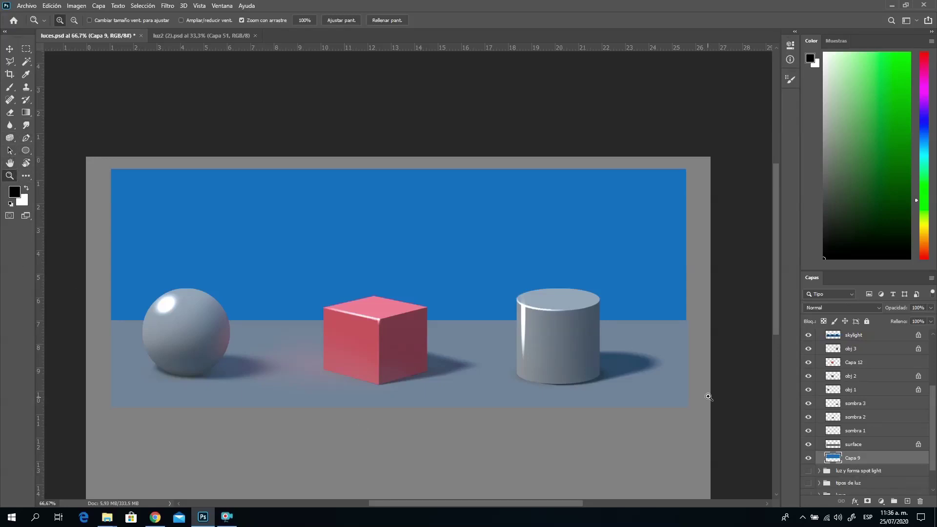
{"action": "left_click", "coordinate": [872, 337]}
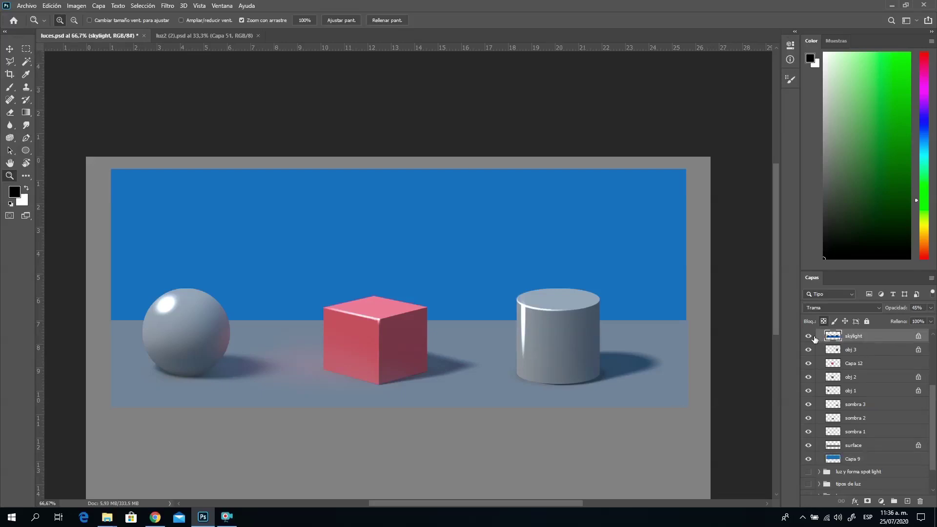
{"action": "left_click", "coordinate": [808, 336]}
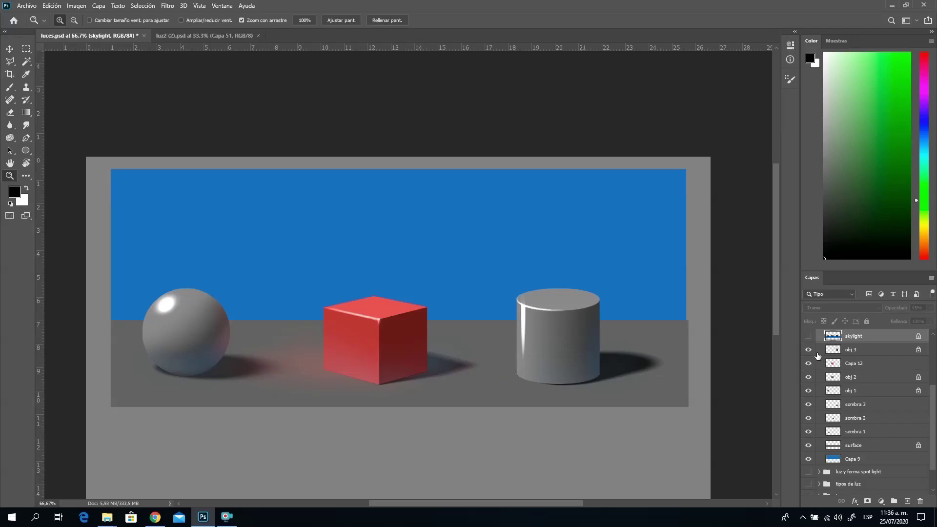
Fill the blue background on the Capa 9 layer with black using the Paint Bucket.
{"action": "left_click", "coordinate": [864, 459]}
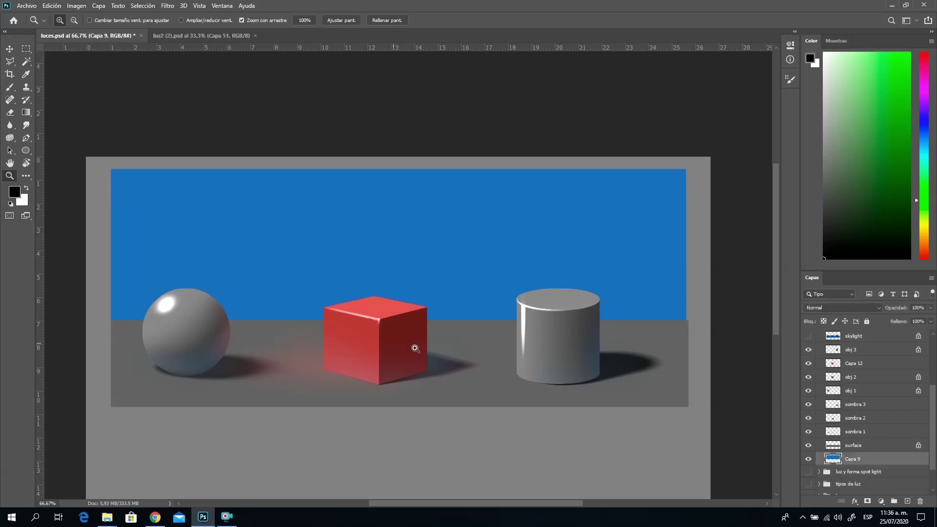
{"action": "left_click", "coordinate": [25, 162]}
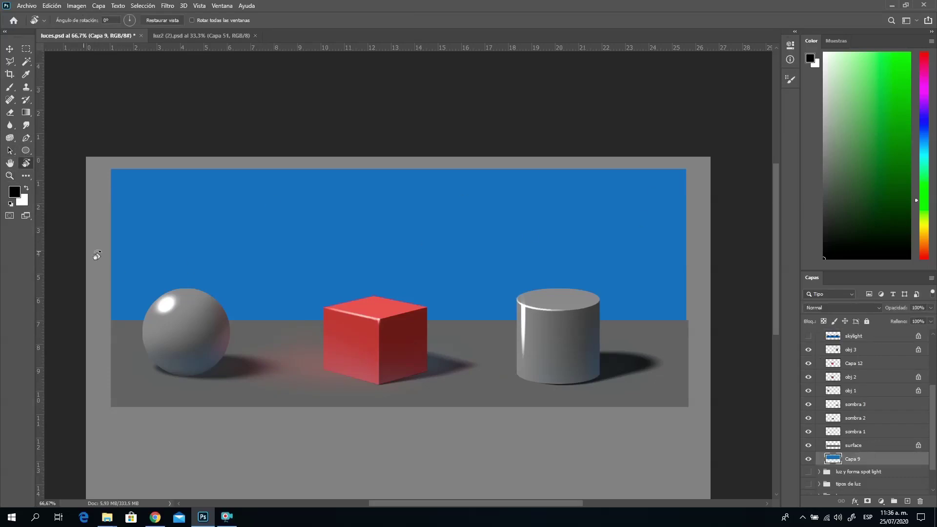
{"action": "left_click", "coordinate": [26, 112]}
{"action": "left_click", "coordinate": [53, 121]}
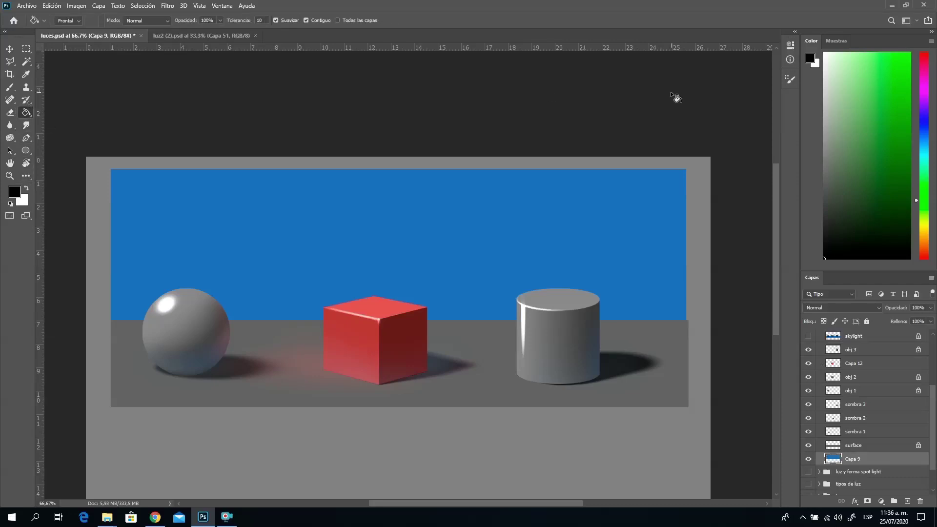
{"action": "left_click", "coordinate": [581, 212]}
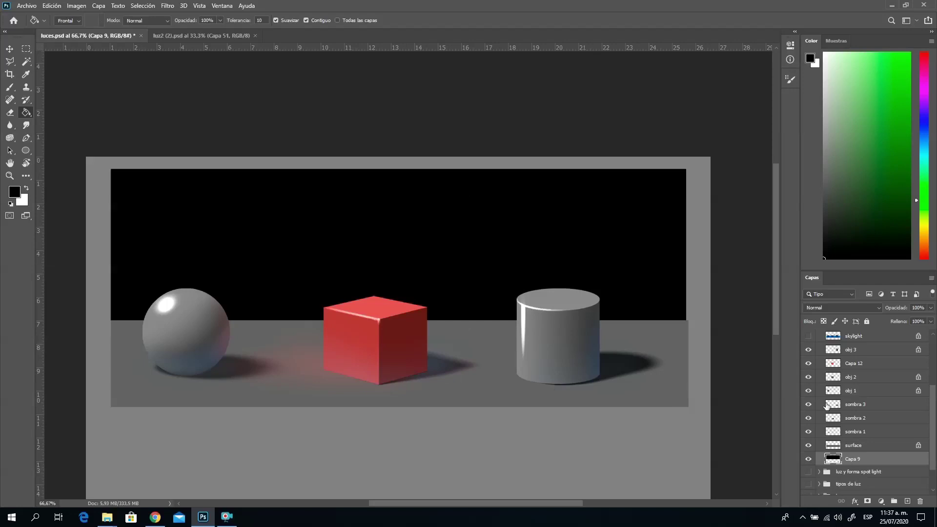
Compare the scene with and without the Capa 13 layer in the "luz y forma metal" group.
{"action": "left_click_drag", "start_coordinate": [934, 418], "coordinate": [932, 371]}
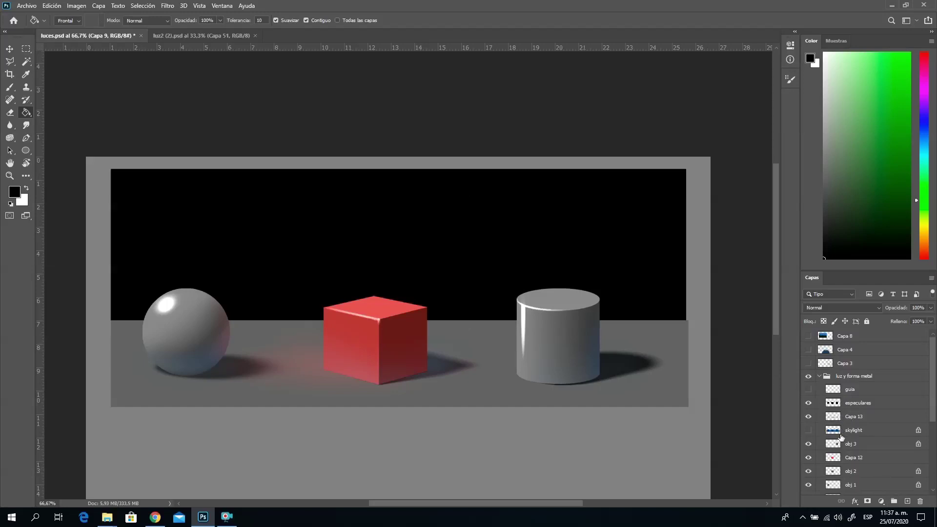
{"action": "left_click_drag", "start_coordinate": [841, 435], "coordinate": [559, 415]}
{"action": "left_click_drag", "start_coordinate": [221, 397], "coordinate": [873, 429]}
{"action": "left_click", "coordinate": [867, 420]}
{"action": "left_click", "coordinate": [867, 420]}
{"action": "left_click", "coordinate": [808, 417]}
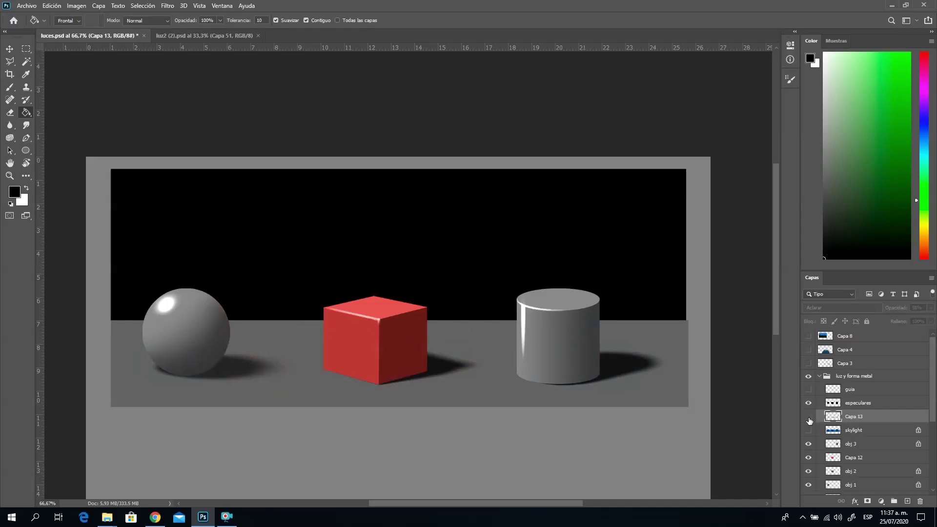
{"action": "left_click", "coordinate": [808, 417]}
Rename the Capa 13 layer as "luz de rebote".
{"action": "double_click", "coordinate": [854, 416]}
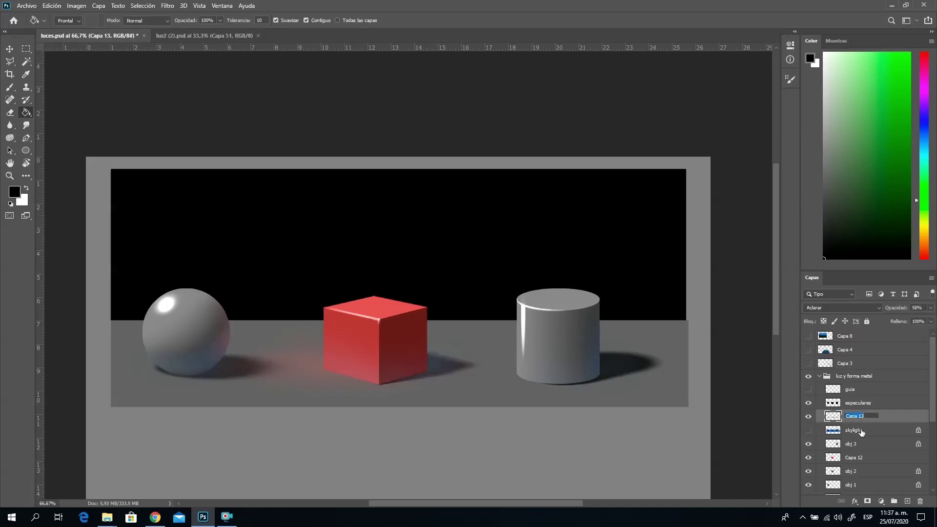
{"action": "key", "text": "BackSpace"}
{"action": "type", "text": "luz de rebote"}
{"action": "key", "text": "Return"}
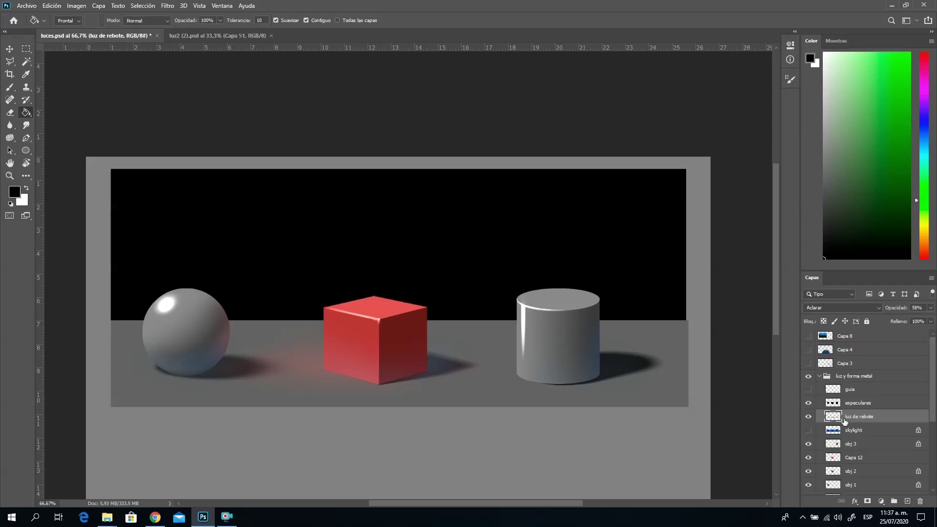
Hide the "luz de rebote" layer and the red Capa 12 layer that colours the cube.
{"action": "left_click", "coordinate": [808, 416]}
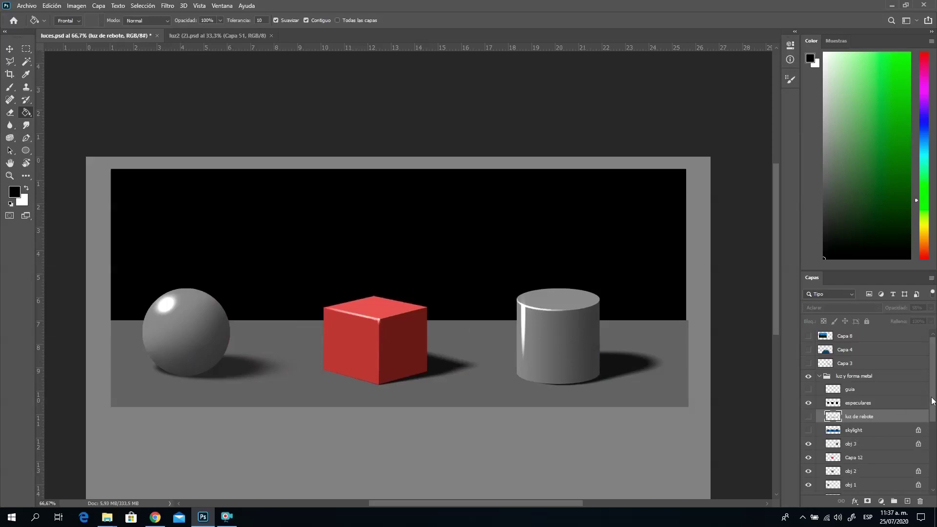
{"action": "left_click_drag", "start_coordinate": [933, 400], "coordinate": [932, 436]}
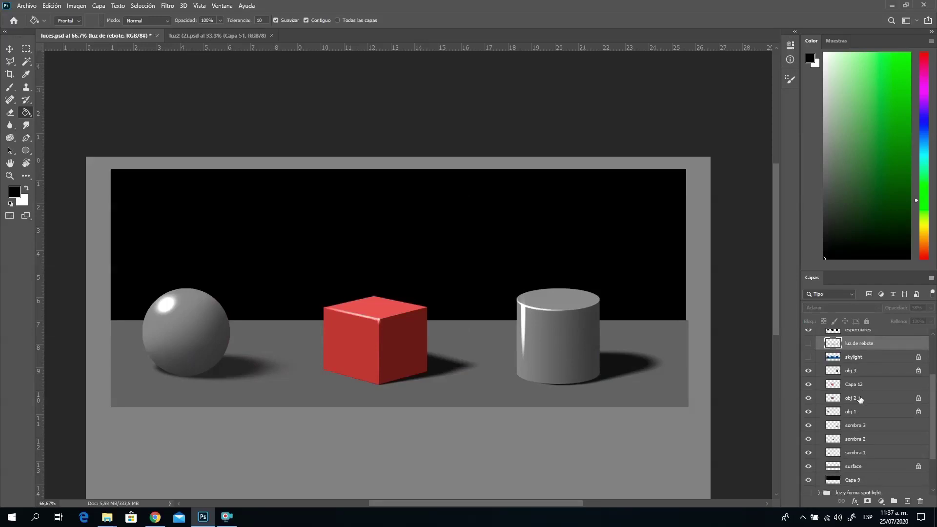
{"action": "left_click", "coordinate": [808, 384]}
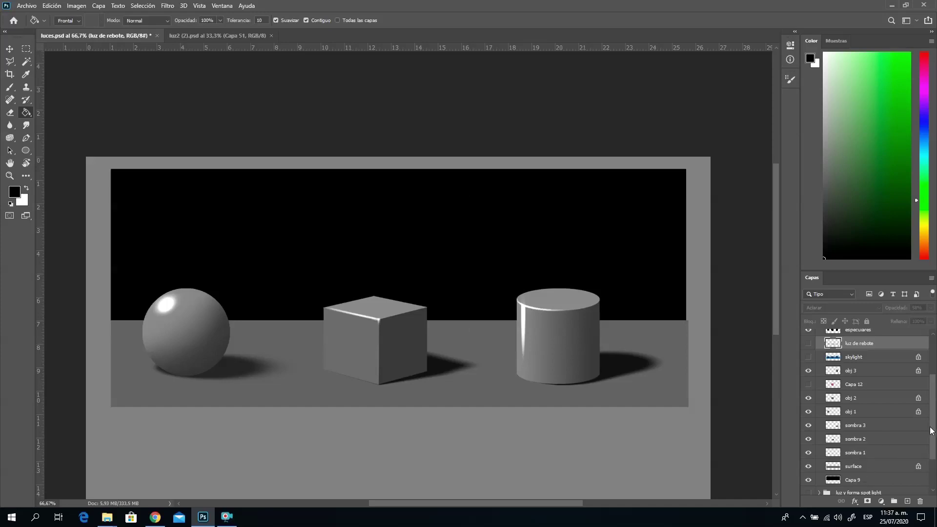
Compare the three objects with and without the especulares layer.
{"action": "left_click_drag", "start_coordinate": [930, 432], "coordinate": [928, 382]}
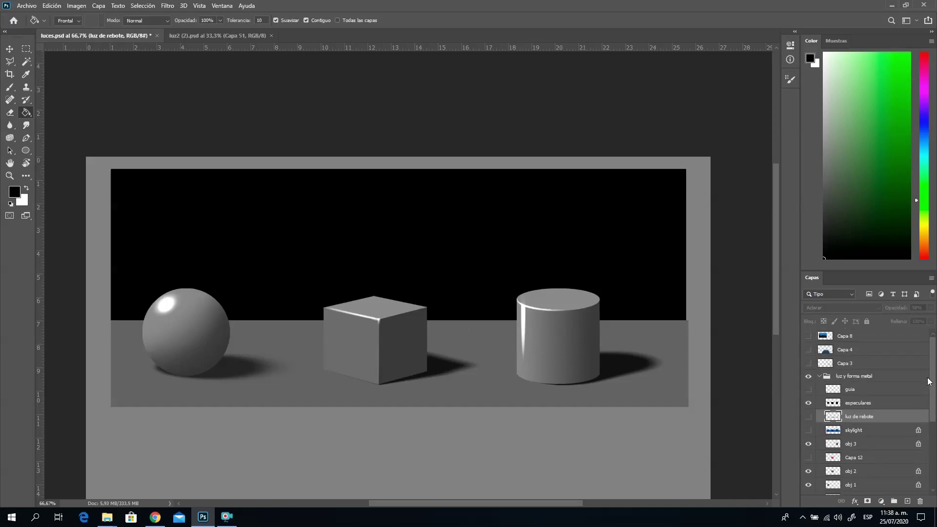
{"action": "left_click", "coordinate": [858, 405]}
{"action": "left_click", "coordinate": [809, 403]}
{"action": "left_click", "coordinate": [808, 404]}
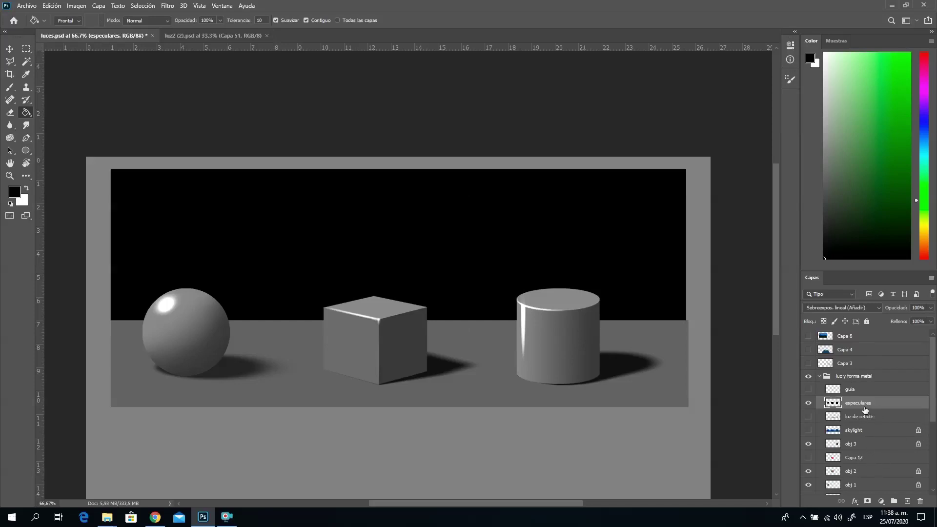
Delete the Capa 12, skylight and "luz de rebote" layers from the "luz y forma metal" group.
{"action": "left_click_drag", "start_coordinate": [933, 392], "coordinate": [934, 425]}
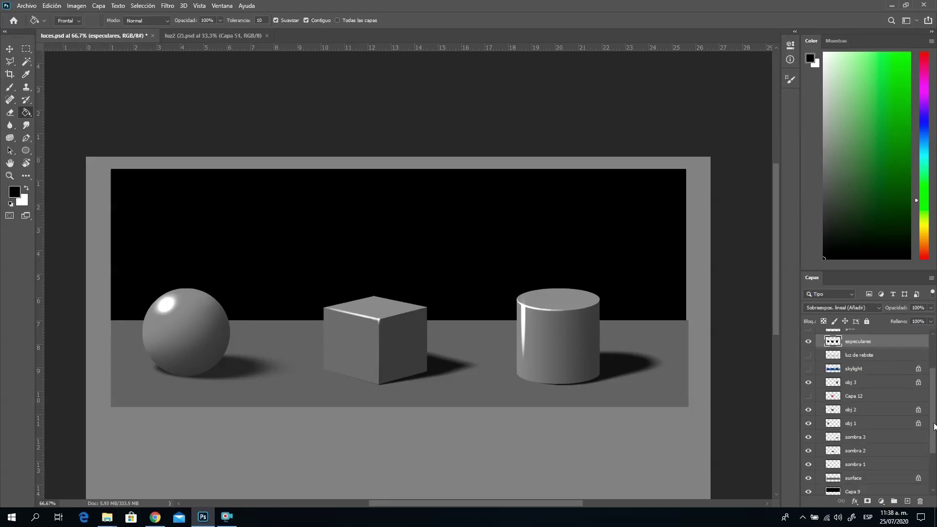
{"action": "left_click", "coordinate": [863, 451]}
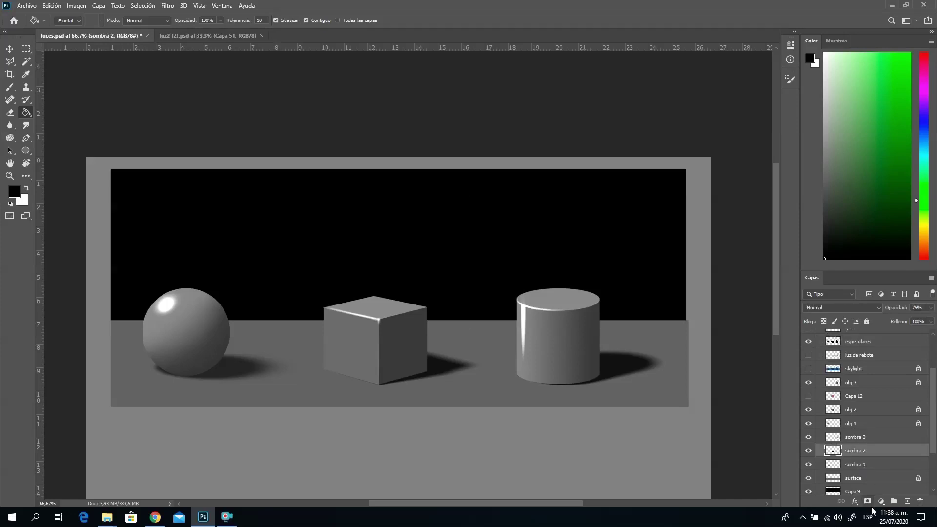
{"action": "left_click", "coordinate": [854, 424]}
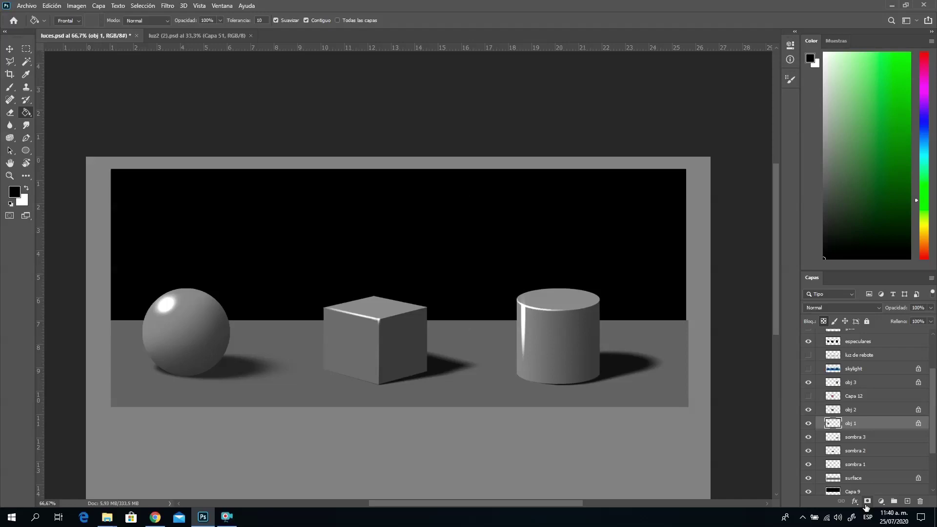
{"action": "left_click", "coordinate": [861, 400]}
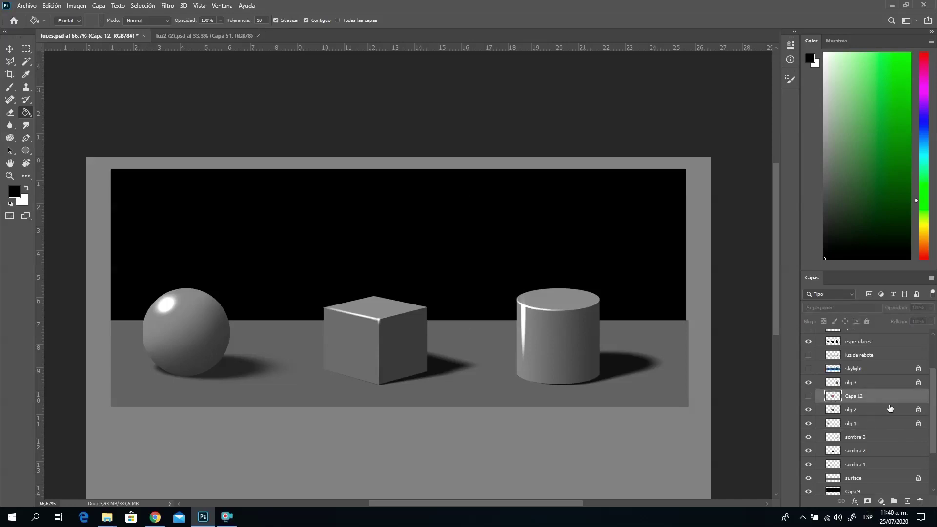
{"action": "key", "text": "Delete"}
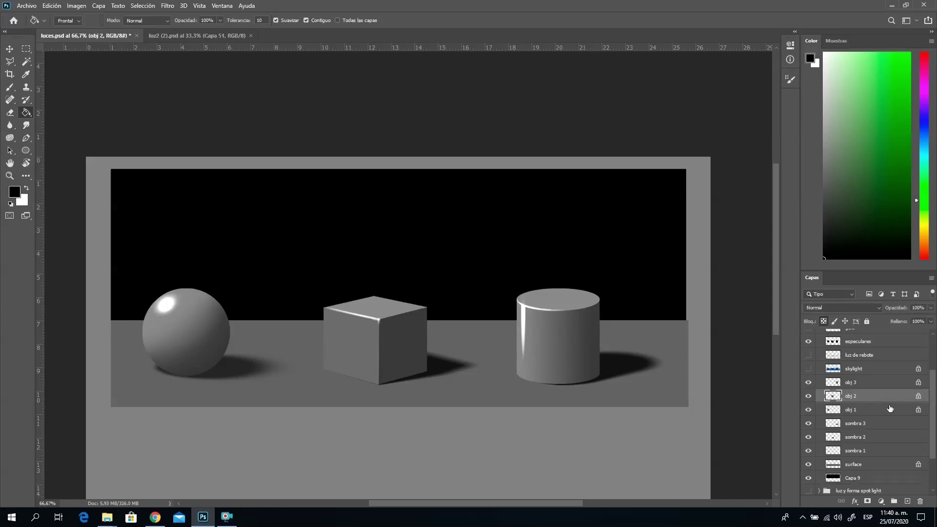
{"action": "left_click", "coordinate": [863, 371]}
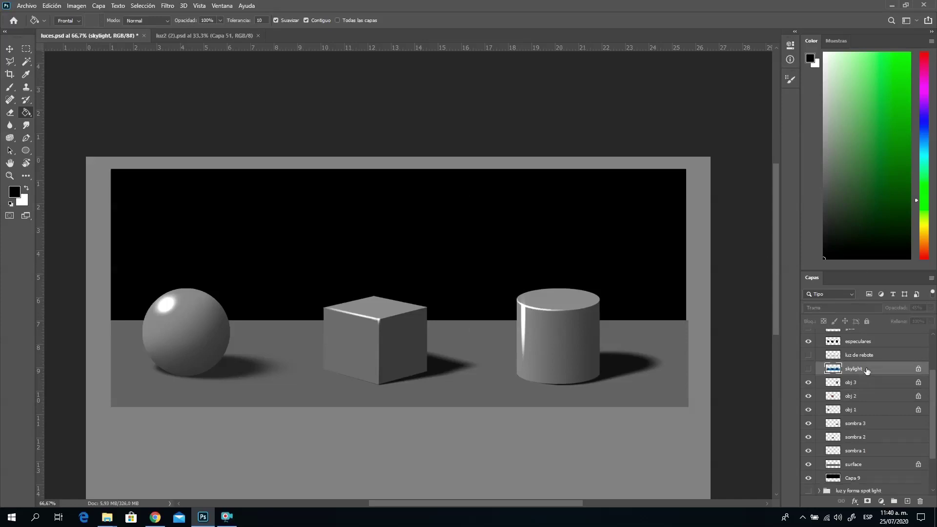
{"action": "key", "text": "Delete"}
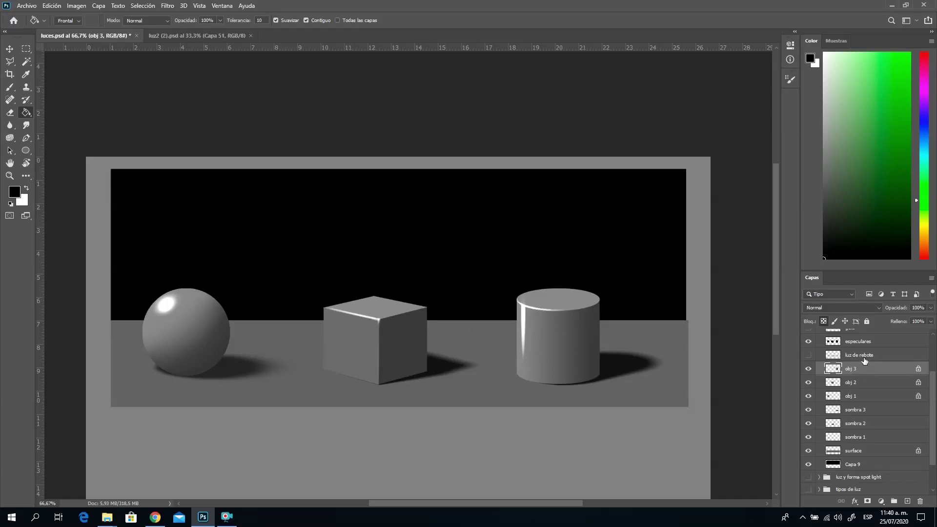
{"action": "left_click", "coordinate": [868, 356]}
{"action": "key", "text": "Delete"}
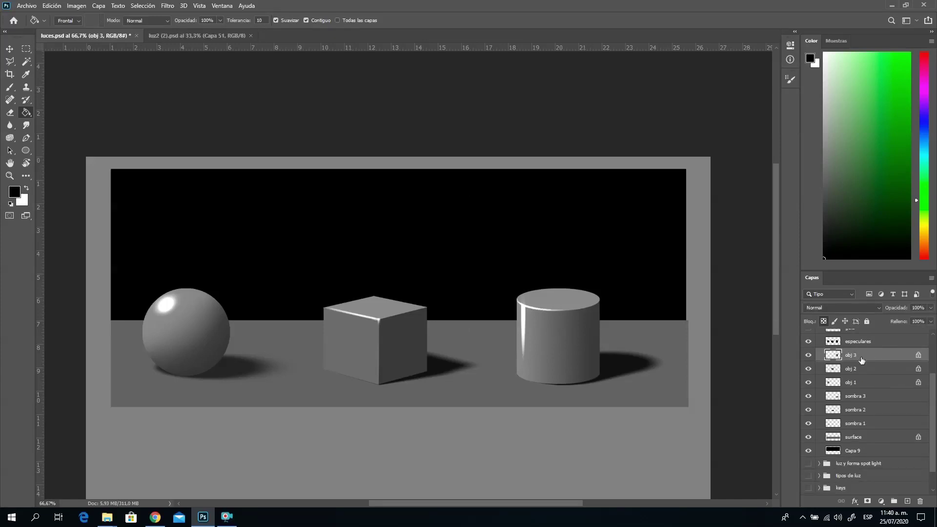
Create a new layer directly above obj 1 and name it "metal 1".
{"action": "left_click", "coordinate": [853, 385]}
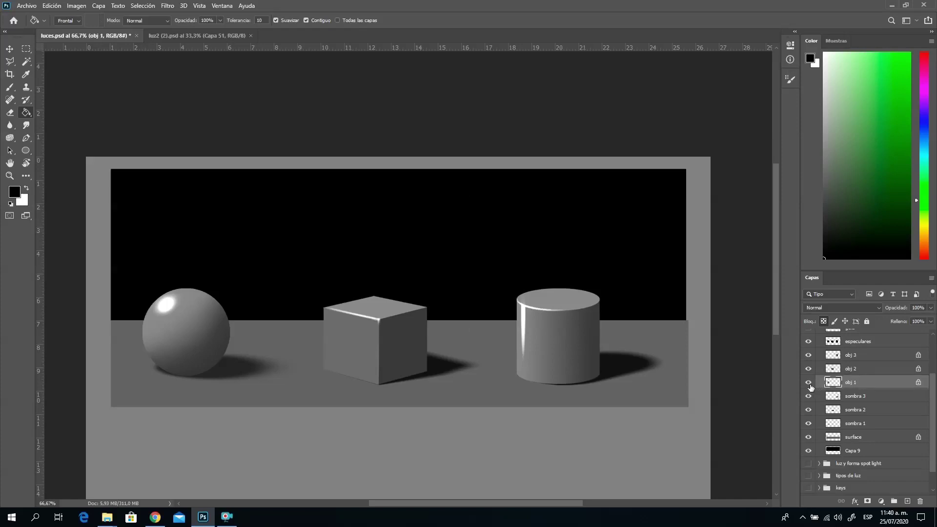
{"action": "left_click", "coordinate": [908, 502]}
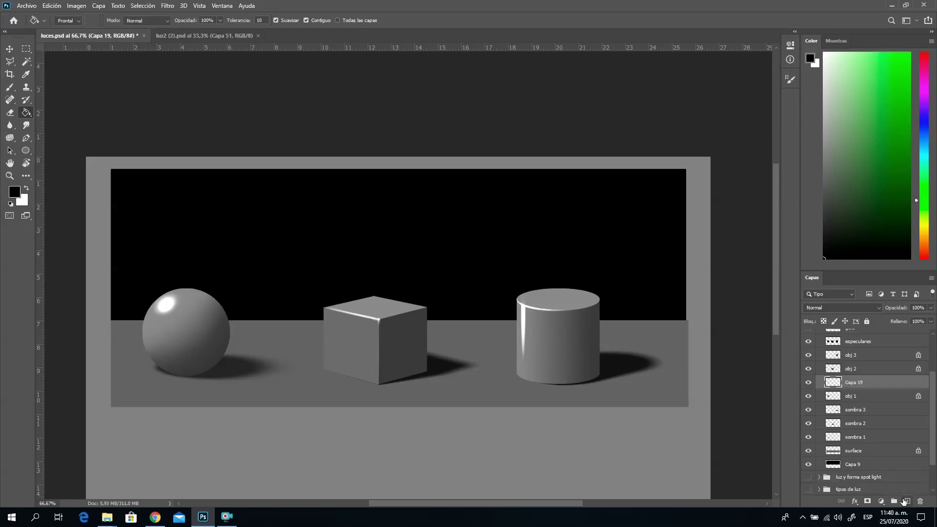
{"action": "double_click", "coordinate": [851, 383]}
{"action": "type", "text": "metal 1"}
{"action": "left_click", "coordinate": [9, 176]}
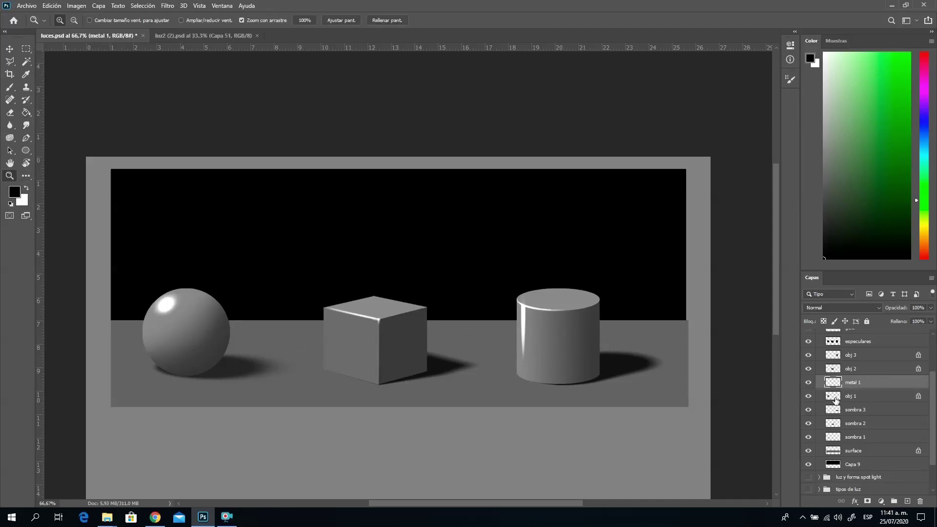
Select the sphere's outline from the obj 1 layer and paint it solid dark grey on "metal 1" with a 109 px hard round brush.
{"action": "left_click", "coordinate": [832, 399], "text": "ctrl"}
{"action": "left_click", "coordinate": [10, 88]}
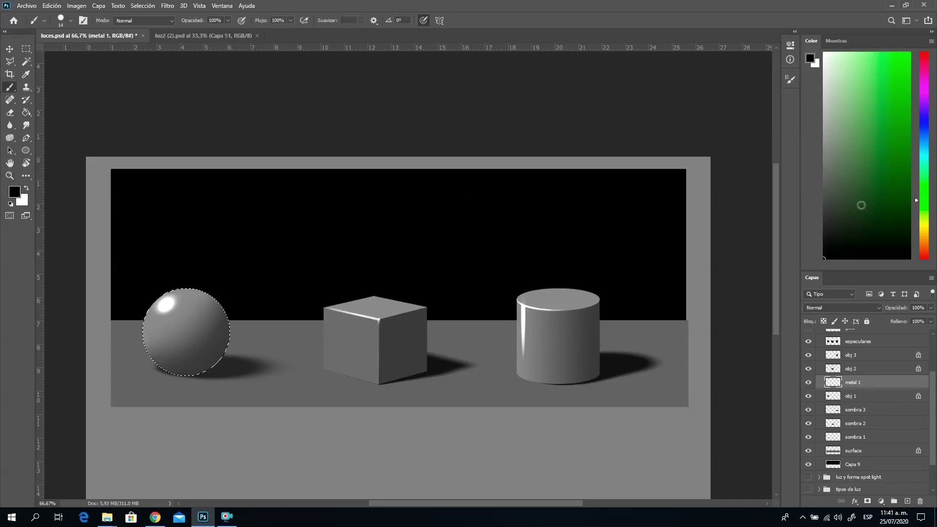
{"action": "left_click_drag", "start_coordinate": [829, 195], "coordinate": [797, 195]}
{"action": "right_click", "coordinate": [191, 288]}
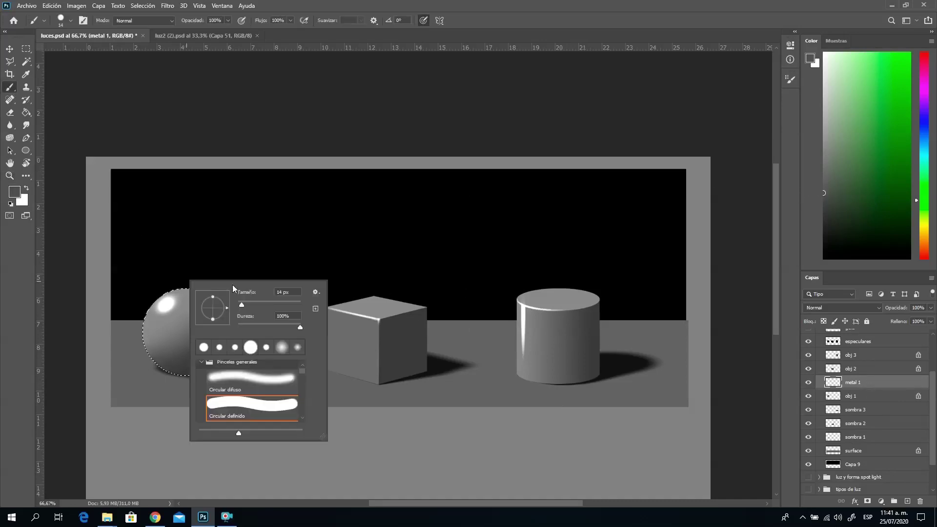
{"action": "left_click", "coordinate": [272, 304]}
{"action": "key", "text": "Return"}
{"action": "left_click_drag", "start_coordinate": [212, 274], "coordinate": [237, 335]}
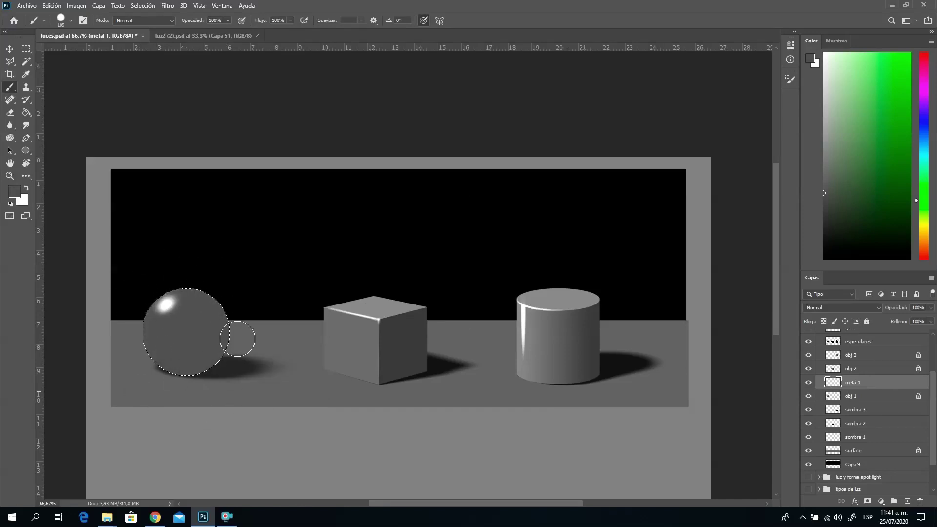
{"action": "key", "text": "ctrl+d"}
Lock the transparent pixels of the "metal 1" layer and the black Capa 9 background layer.
{"action": "left_click", "coordinate": [823, 321]}
{"action": "left_click", "coordinate": [860, 464]}
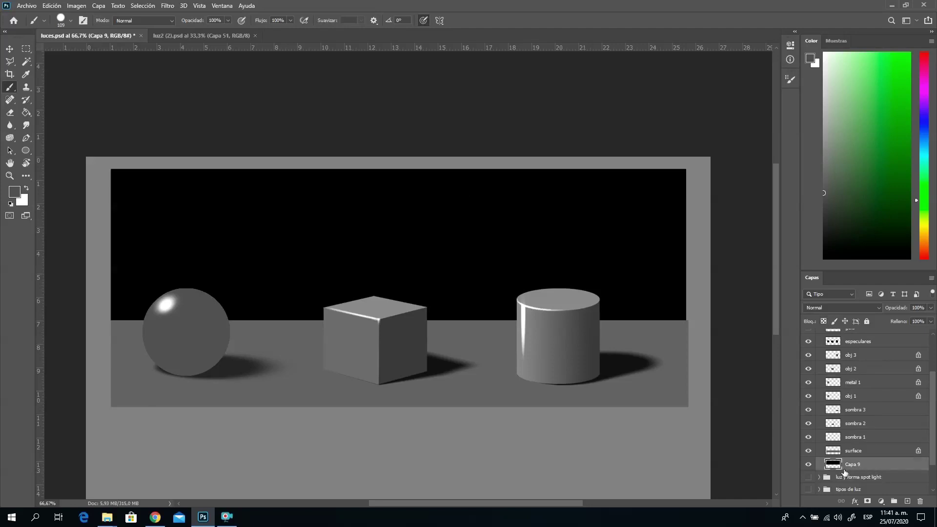
{"action": "left_click", "coordinate": [825, 322]}
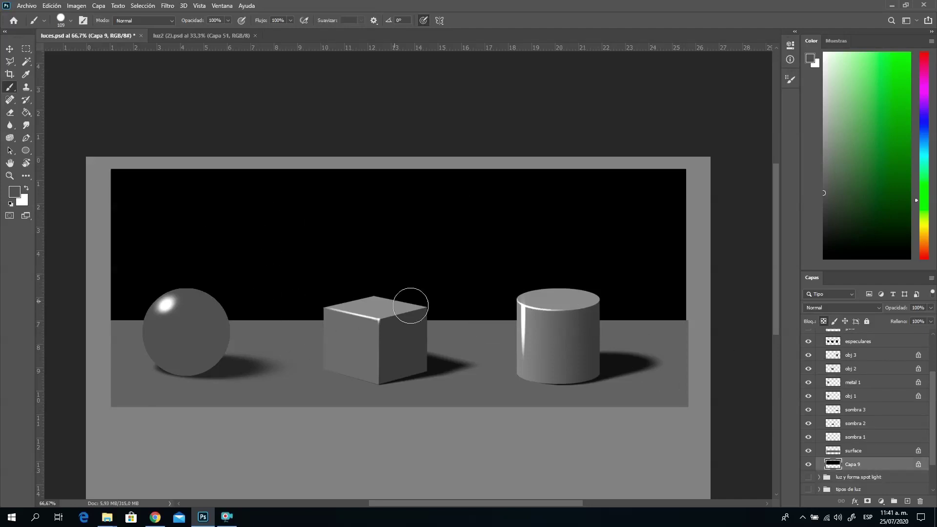
Fill the Capa 9 background with a vertical linear gradient from grey 535353 at its upper edge to black toward the horizon.
{"action": "right_click", "coordinate": [28, 119]}
{"action": "left_click", "coordinate": [54, 109]}
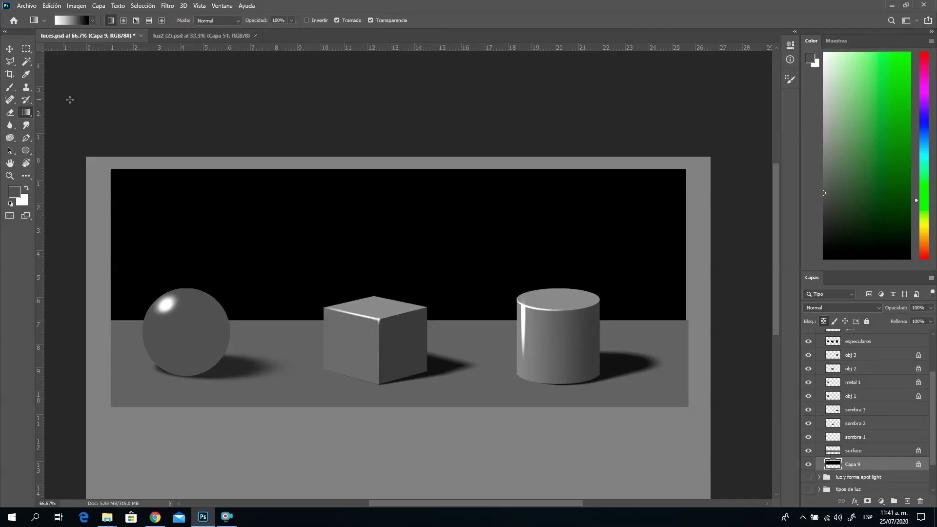
{"action": "left_click", "coordinate": [62, 23]}
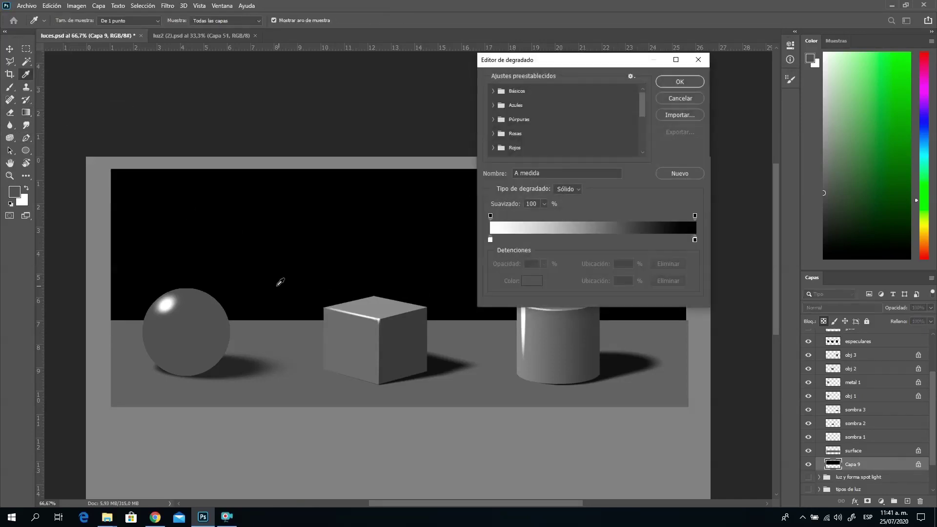
{"action": "left_click", "coordinate": [490, 239]}
{"action": "left_click", "coordinate": [531, 281]}
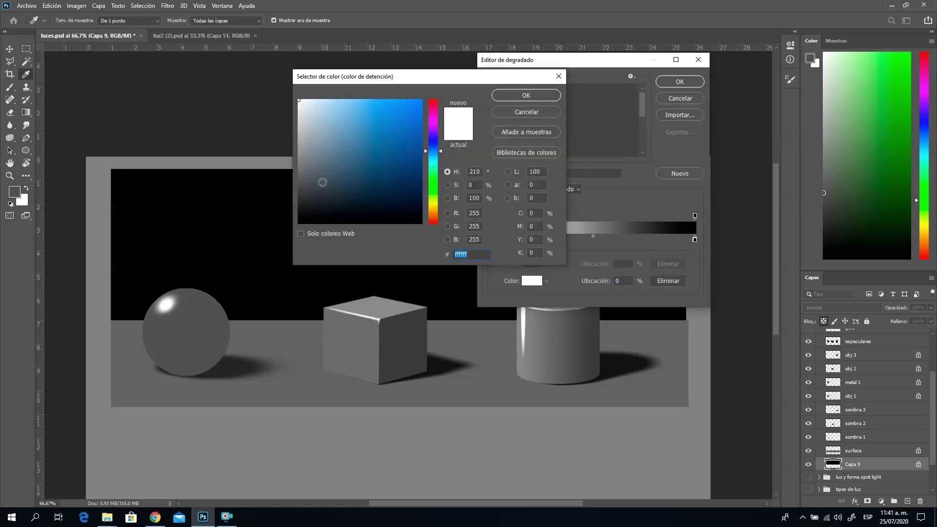
{"action": "mouse_move", "coordinate": [322, 182]}
{"action": "left_mouse_down"}
{"action": "mouse_move", "coordinate": [274, 189]}
{"action": "mouse_move", "coordinate": [283, 183]}
{"action": "left_mouse_up"}
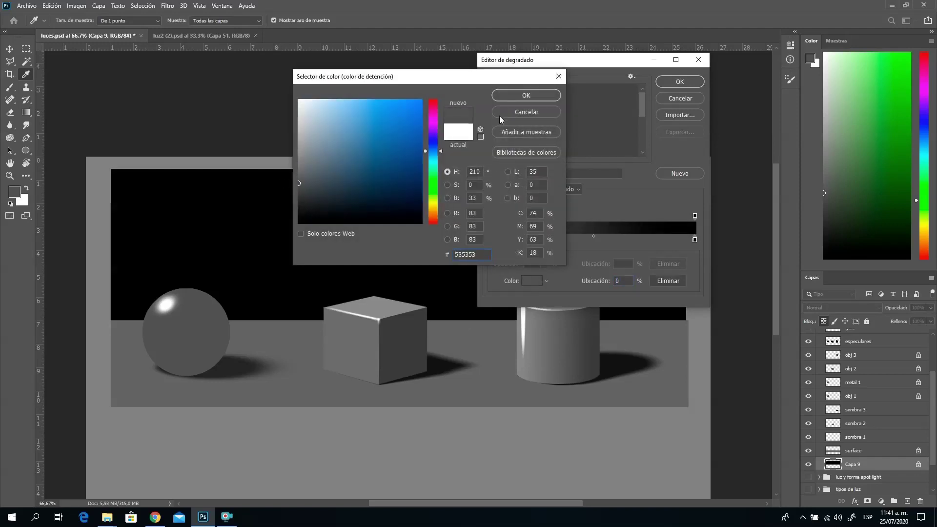
{"action": "left_click", "coordinate": [525, 96]}
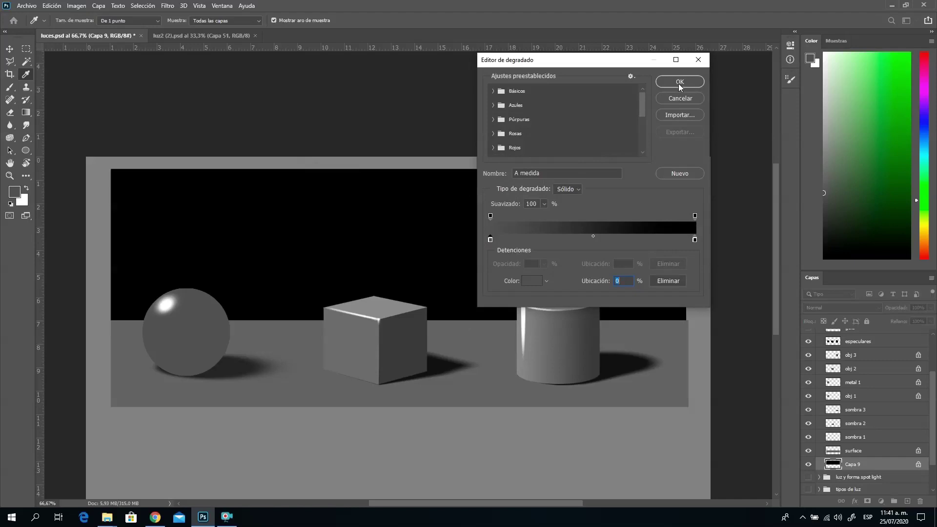
{"action": "left_click", "coordinate": [680, 83]}
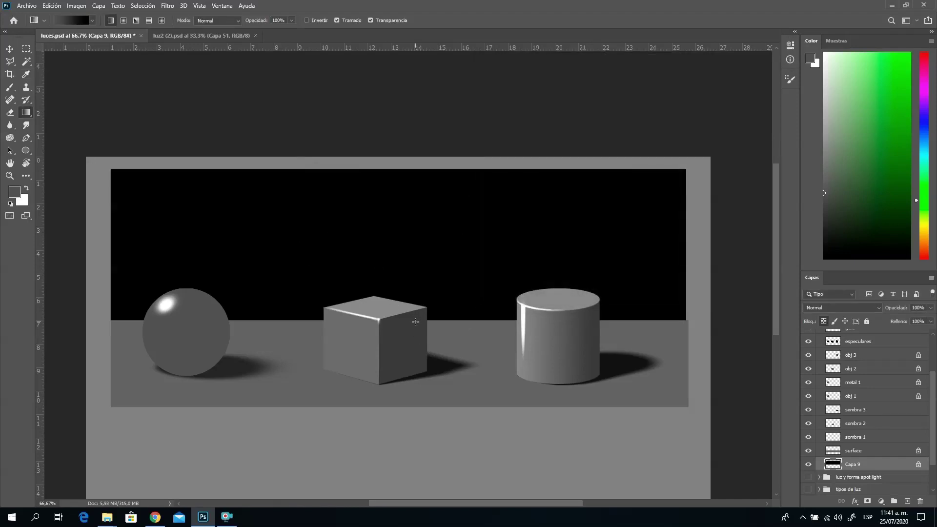
{"action": "left_click_drag", "start_coordinate": [416, 322], "coordinate": [445, 384]}
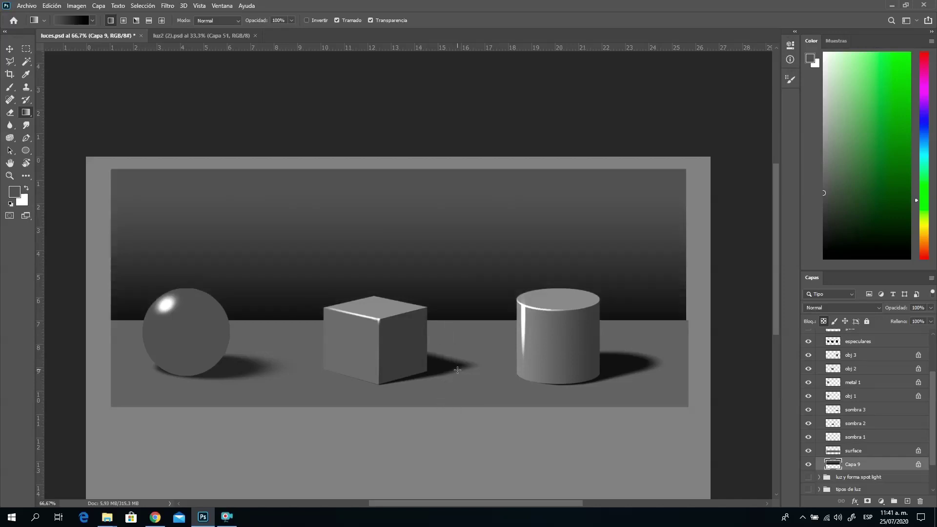
{"action": "left_click_drag", "start_coordinate": [440, 168], "coordinate": [445, 388]}
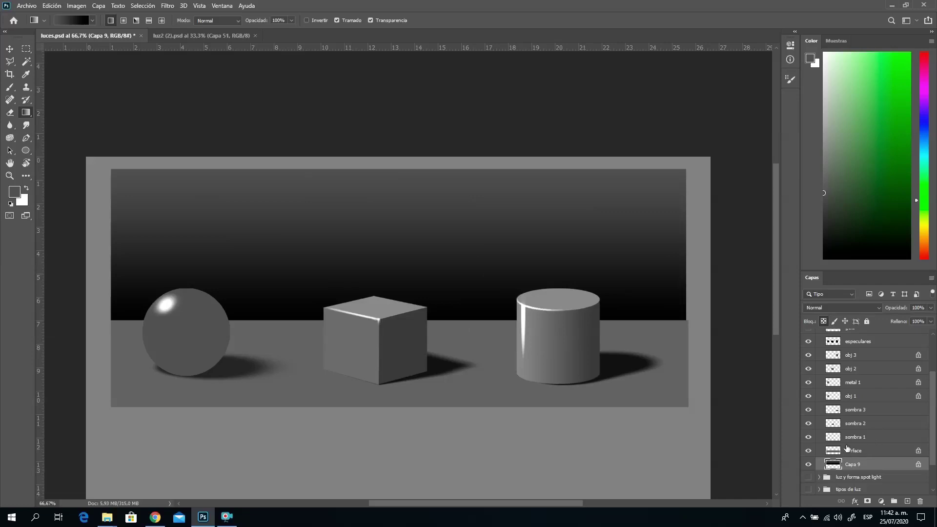
Lower the opacity of the especulares highlights layer to 10%.
{"action": "left_click", "coordinate": [856, 385]}
{"action": "left_click", "coordinate": [808, 382]}
{"action": "left_click", "coordinate": [809, 383]}
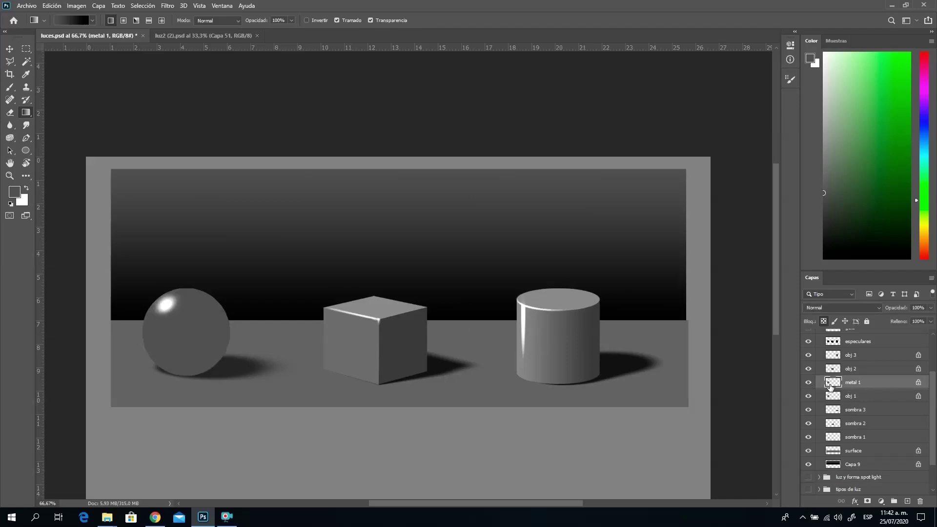
{"action": "left_click", "coordinate": [9, 176]}
{"action": "left_click_drag", "start_coordinate": [134, 272], "coordinate": [171, 276]}
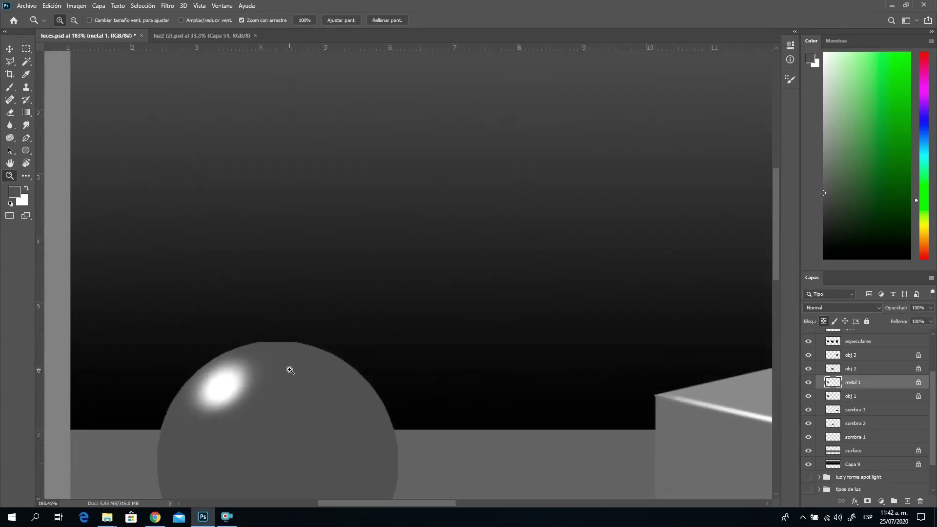
{"action": "left_click_drag", "start_coordinate": [320, 428], "coordinate": [348, 272]}
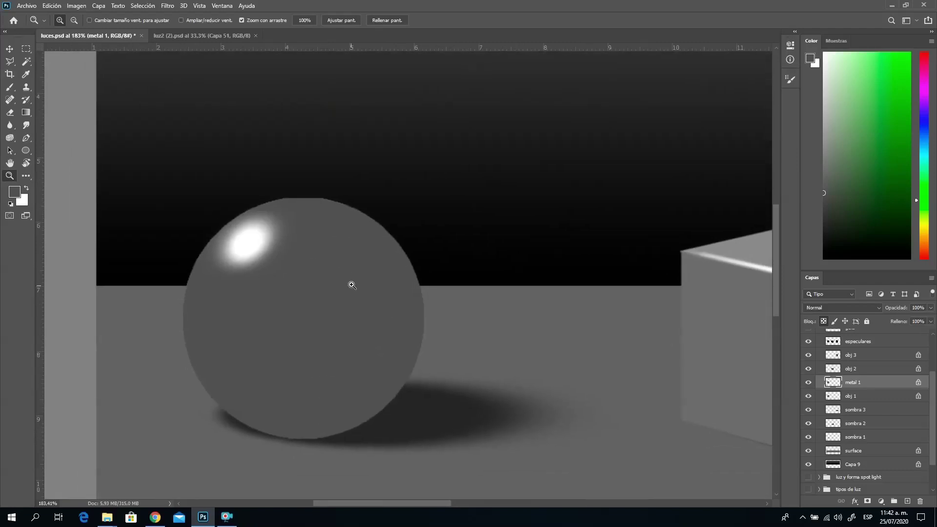
{"action": "left_click", "coordinate": [859, 342]}
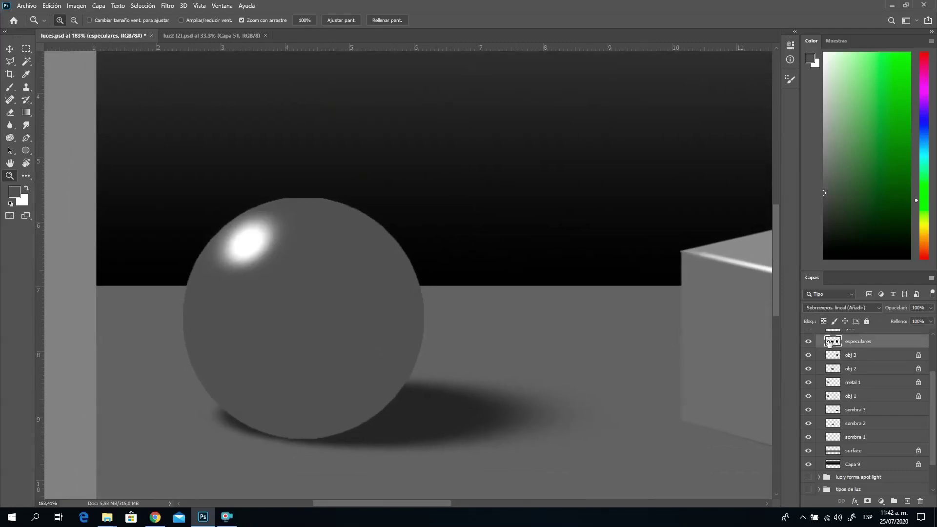
{"action": "left_click", "coordinate": [929, 310]}
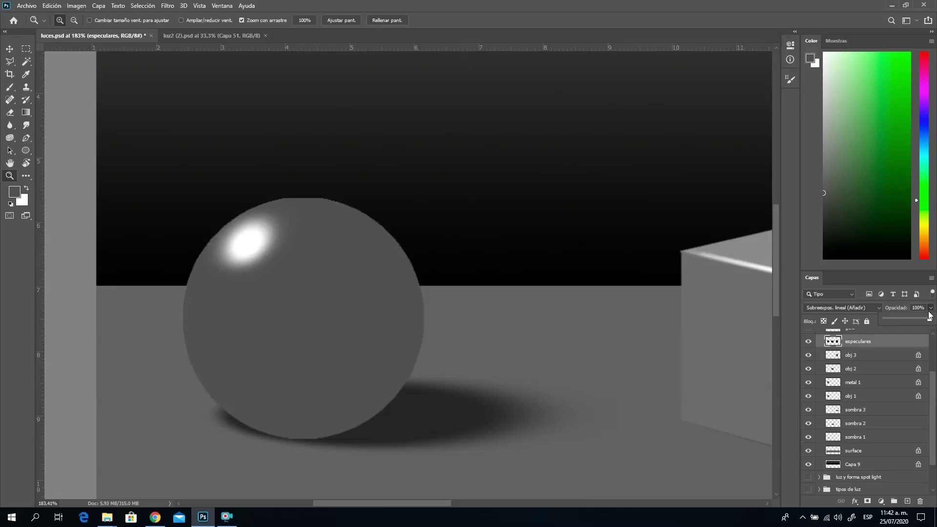
{"action": "left_click", "coordinate": [884, 318]}
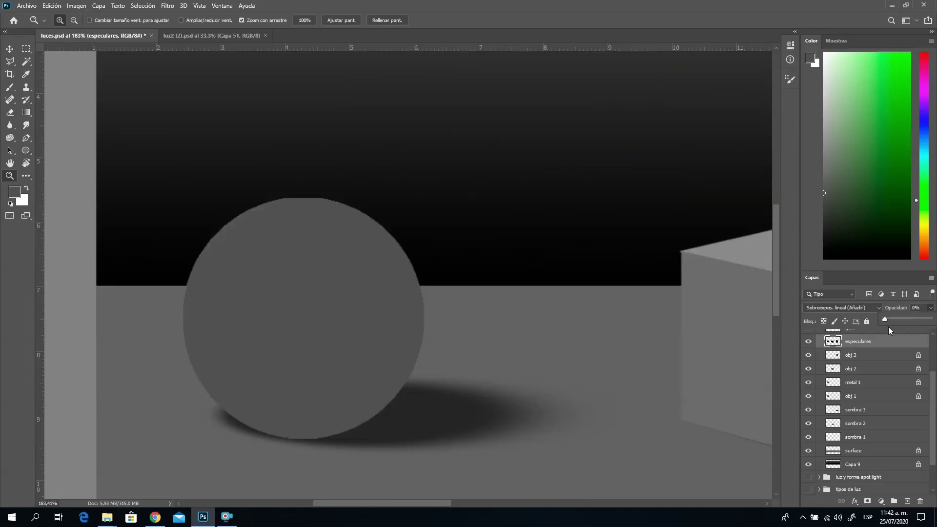
{"action": "left_click", "coordinate": [889, 318]}
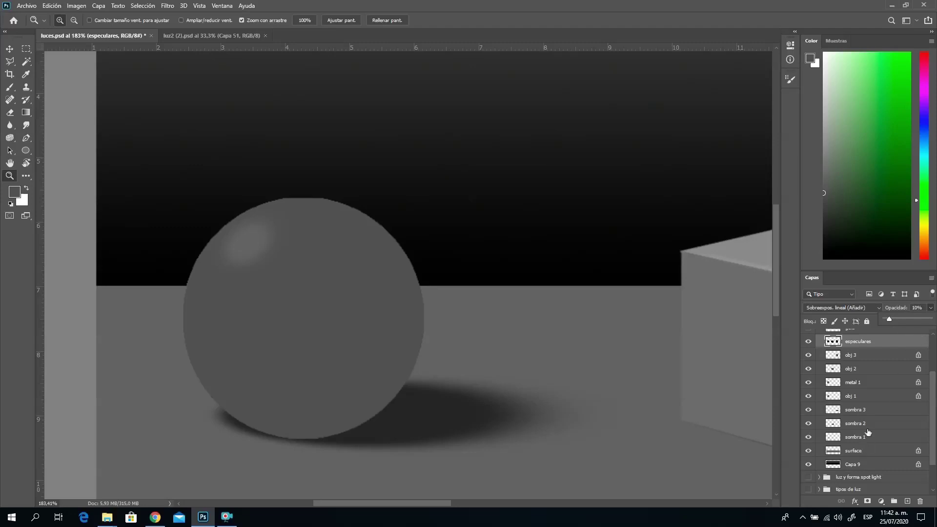
On the "metal 1" layer, paint a curved floor reflection across the sphere's underside with the sampled surface grey and the 109 px brush.
{"action": "left_click", "coordinate": [853, 384]}
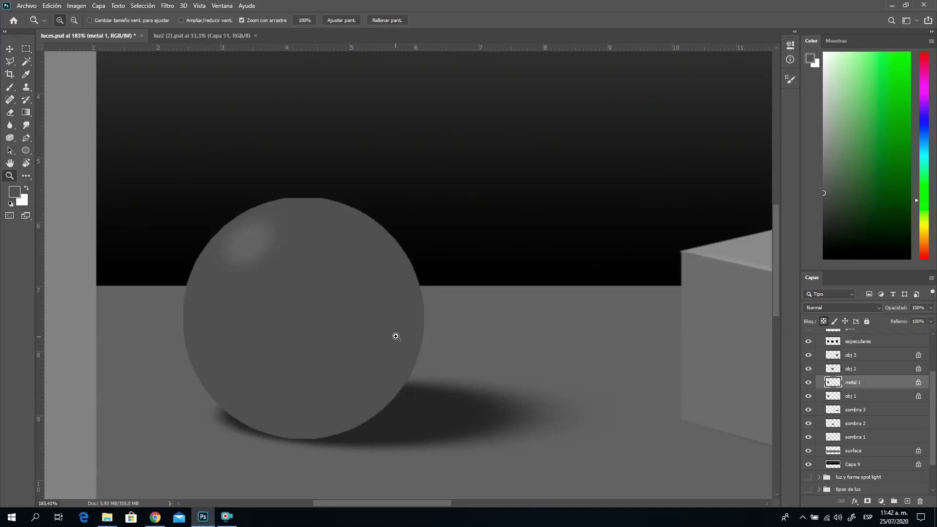
{"action": "left_click", "coordinate": [10, 89]}
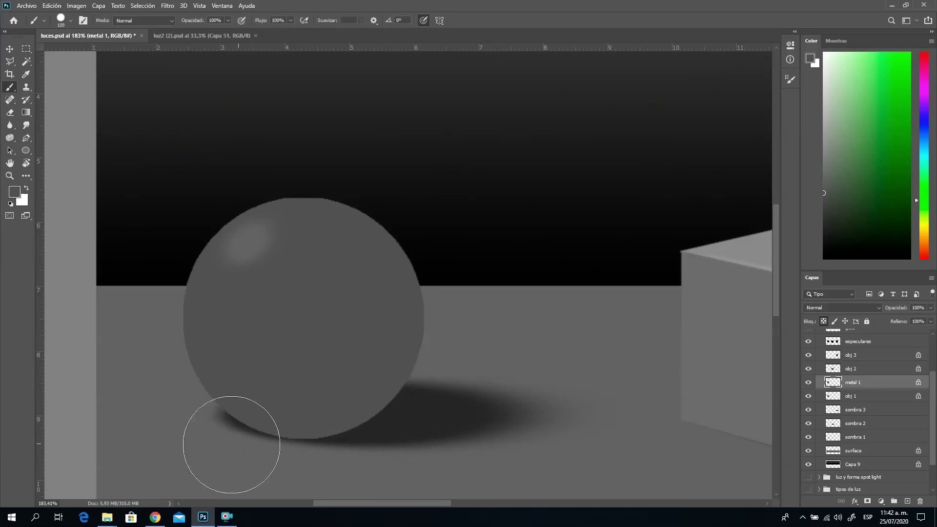
{"action": "left_click", "coordinate": [172, 440], "text": "alt"}
{"action": "left_click_drag", "start_coordinate": [203, 407], "coordinate": [446, 415]}
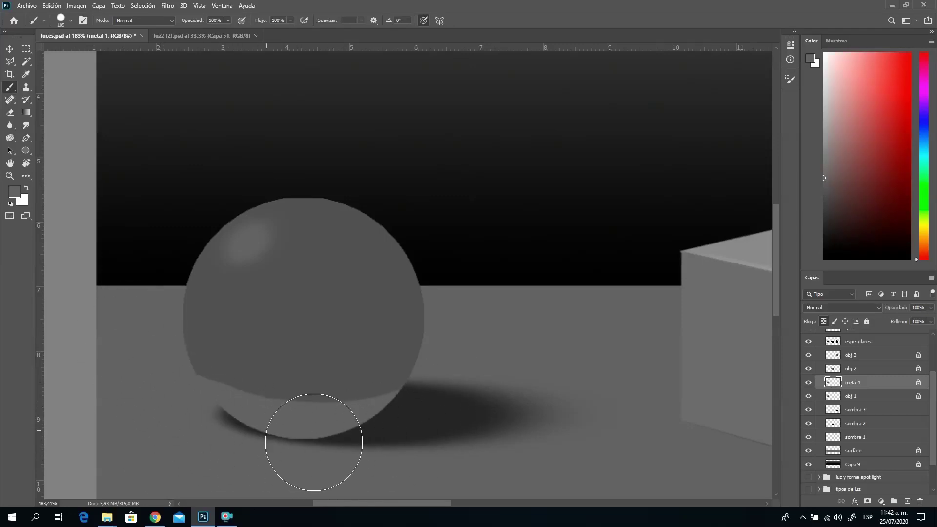
Switch pen pressure from brush size to opacity and extend the floor reflection up both sides of the sphere with a 40 px hard brush.
{"action": "left_click", "coordinate": [424, 20]}
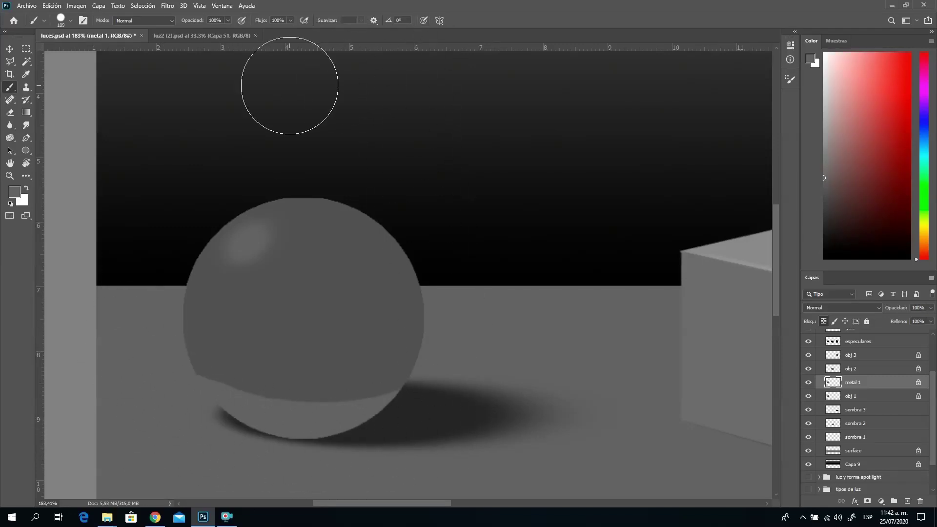
{"action": "left_click", "coordinate": [242, 20]}
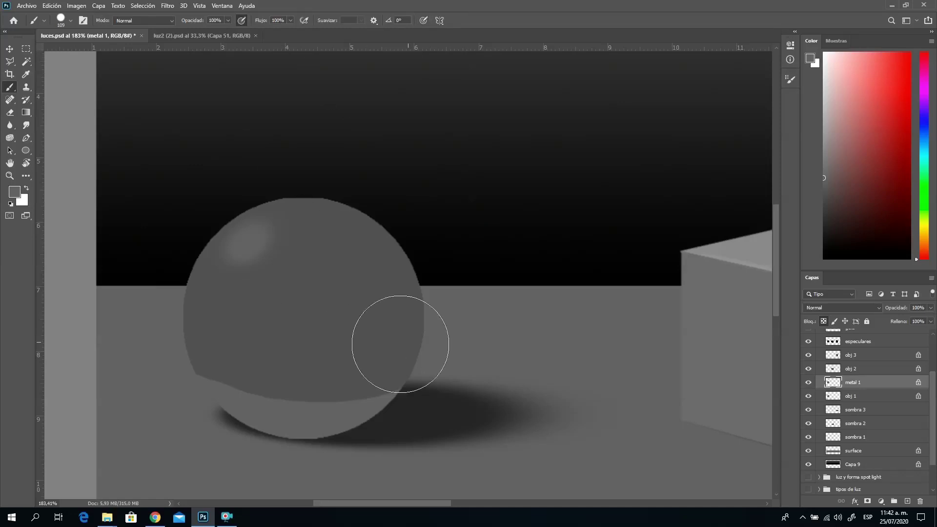
{"action": "right_click", "coordinate": [545, 318]}
{"action": "left_click", "coordinate": [553, 346]}
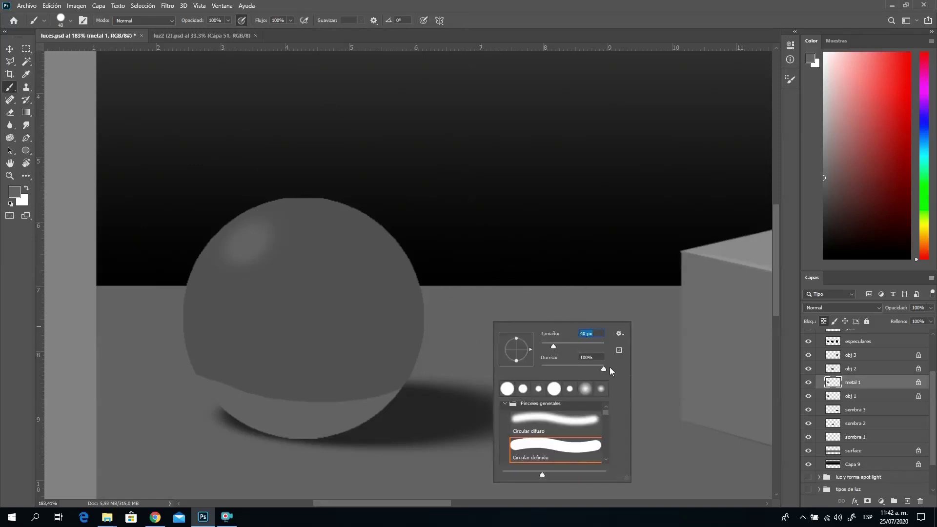
{"action": "left_click", "coordinate": [181, 353]}
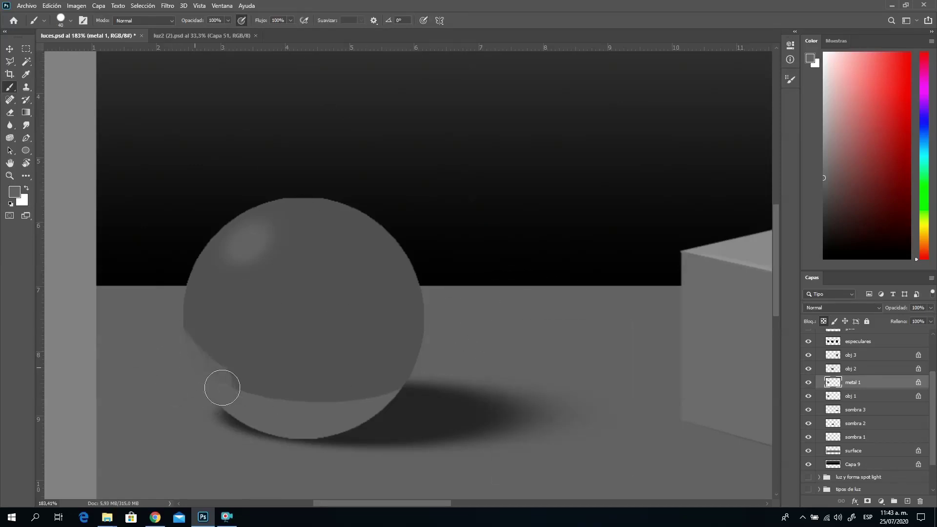
{"action": "mouse_move", "coordinate": [222, 388]}
{"action": "left_mouse_down"}
{"action": "mouse_move", "coordinate": [438, 401]}
{"action": "mouse_move", "coordinate": [232, 411]}
{"action": "mouse_move", "coordinate": [176, 364]}
{"action": "mouse_move", "coordinate": [284, 410]}
{"action": "mouse_move", "coordinate": [489, 349]}
{"action": "mouse_move", "coordinate": [255, 396]}
{"action": "mouse_move", "coordinate": [196, 388]}
{"action": "mouse_move", "coordinate": [341, 399]}
{"action": "mouse_move", "coordinate": [446, 323]}
{"action": "mouse_move", "coordinate": [426, 359]}
{"action": "mouse_move", "coordinate": [448, 274]}
{"action": "mouse_move", "coordinate": [421, 371]}
{"action": "mouse_move", "coordinate": [411, 348]}
{"action": "mouse_move", "coordinate": [288, 430]}
{"action": "mouse_move", "coordinate": [214, 380]}
{"action": "mouse_move", "coordinate": [157, 299]}
{"action": "mouse_move", "coordinate": [232, 419]}
{"action": "mouse_move", "coordinate": [170, 319]}
{"action": "mouse_move", "coordinate": [215, 390]}
{"action": "mouse_move", "coordinate": [307, 430]}
{"action": "mouse_move", "coordinate": [178, 352]}
{"action": "mouse_move", "coordinate": [253, 415]}
{"action": "mouse_move", "coordinate": [184, 348]}
{"action": "mouse_move", "coordinate": [254, 409]}
{"action": "mouse_move", "coordinate": [217, 392]}
{"action": "mouse_move", "coordinate": [304, 411]}
{"action": "mouse_move", "coordinate": [212, 387]}
{"action": "mouse_move", "coordinate": [332, 399]}
{"action": "mouse_move", "coordinate": [368, 387]}
{"action": "mouse_move", "coordinate": [257, 404]}
{"action": "mouse_move", "coordinate": [428, 364]}
{"action": "mouse_move", "coordinate": [340, 394]}
{"action": "mouse_move", "coordinate": [446, 325]}
{"action": "mouse_move", "coordinate": [389, 381]}
{"action": "mouse_move", "coordinate": [425, 344]}
{"action": "mouse_move", "coordinate": [439, 311]}
{"action": "mouse_move", "coordinate": [391, 376]}
{"action": "mouse_move", "coordinate": [438, 286]}
{"action": "mouse_move", "coordinate": [438, 314]}
{"action": "mouse_move", "coordinate": [299, 435]}
{"action": "mouse_move", "coordinate": [443, 322]}
{"action": "mouse_move", "coordinate": [380, 384]}
{"action": "mouse_move", "coordinate": [442, 322]}
{"action": "mouse_move", "coordinate": [392, 377]}
{"action": "mouse_move", "coordinate": [442, 295]}
{"action": "mouse_move", "coordinate": [386, 392]}
{"action": "mouse_move", "coordinate": [406, 354]}
{"action": "mouse_move", "coordinate": [381, 380]}
{"action": "mouse_move", "coordinate": [424, 341]}
{"action": "left_mouse_up"}
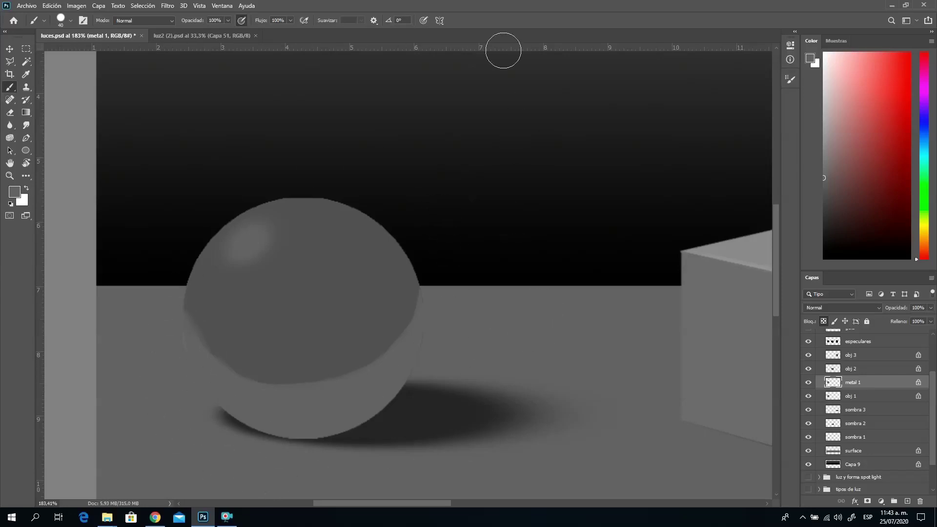
{"action": "left_click", "coordinate": [25, 49]}
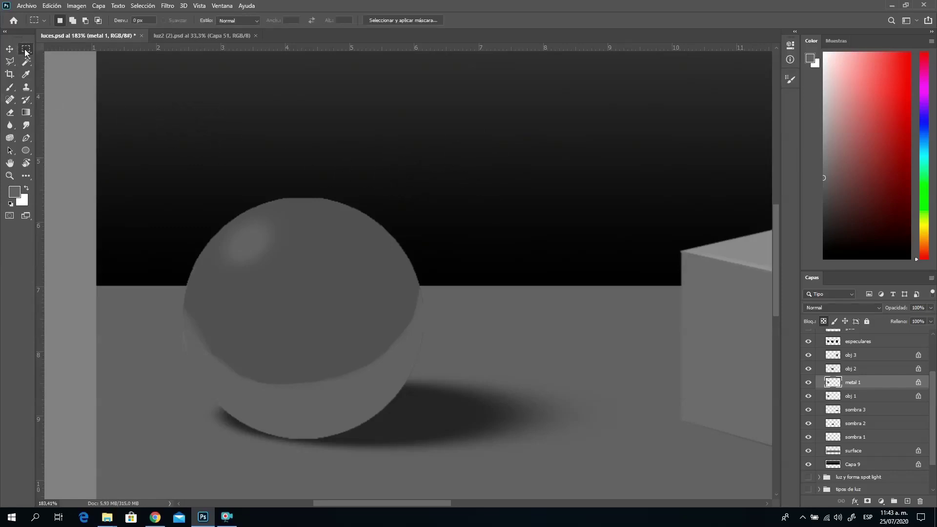
{"action": "right_click", "coordinate": [25, 48]}
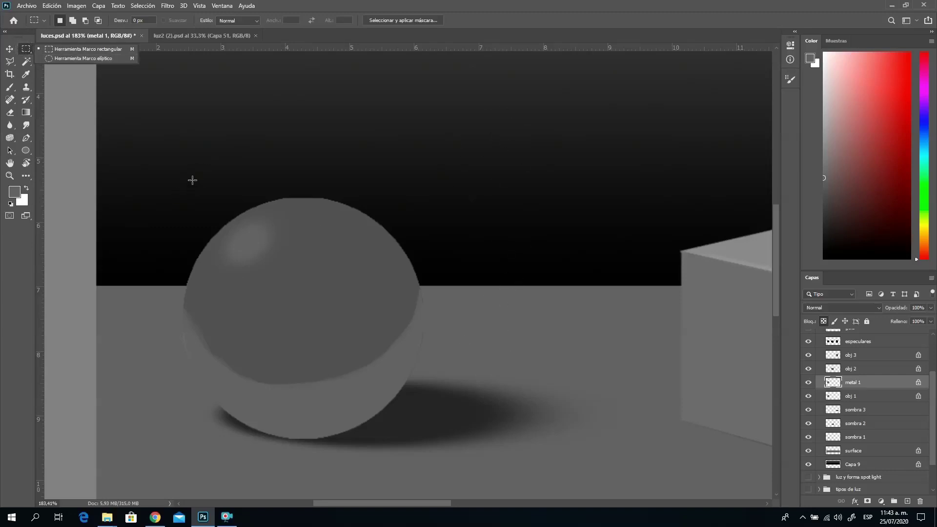
{"action": "left_click_drag", "start_coordinate": [190, 182], "coordinate": [414, 357]}
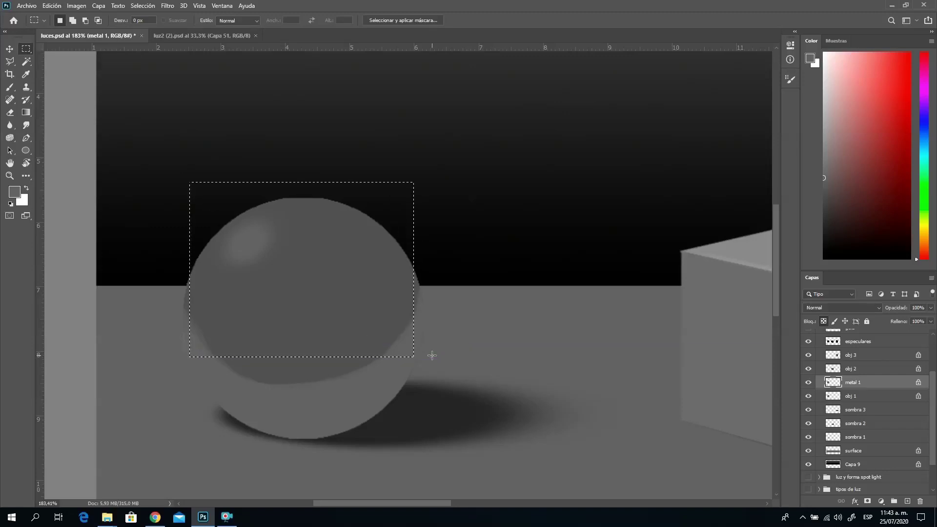
{"action": "left_click", "coordinate": [432, 355]}
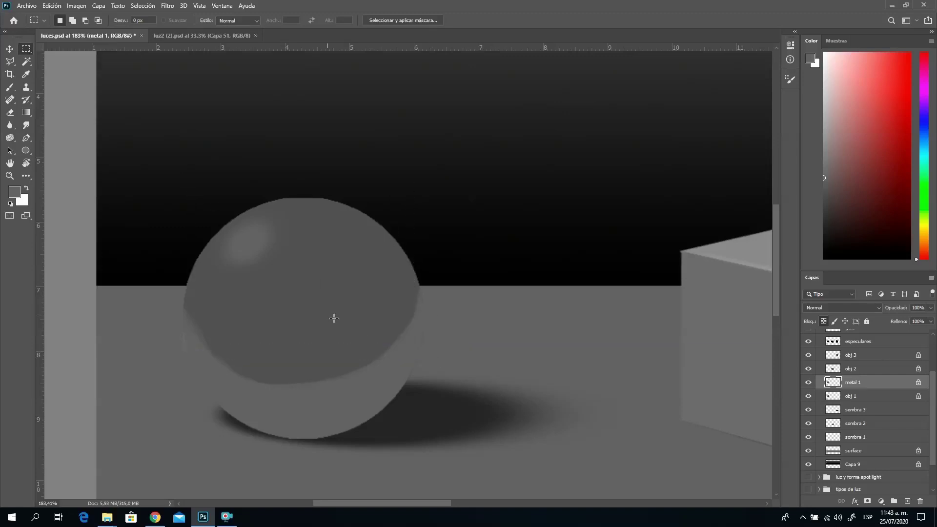
Make an elliptical selection around the sphere's upper part, ending along the edge of the floor reflection.
{"action": "right_click", "coordinate": [23, 51]}
{"action": "left_click", "coordinate": [49, 61]}
{"action": "left_click_drag", "start_coordinate": [183, 186], "coordinate": [418, 392]}
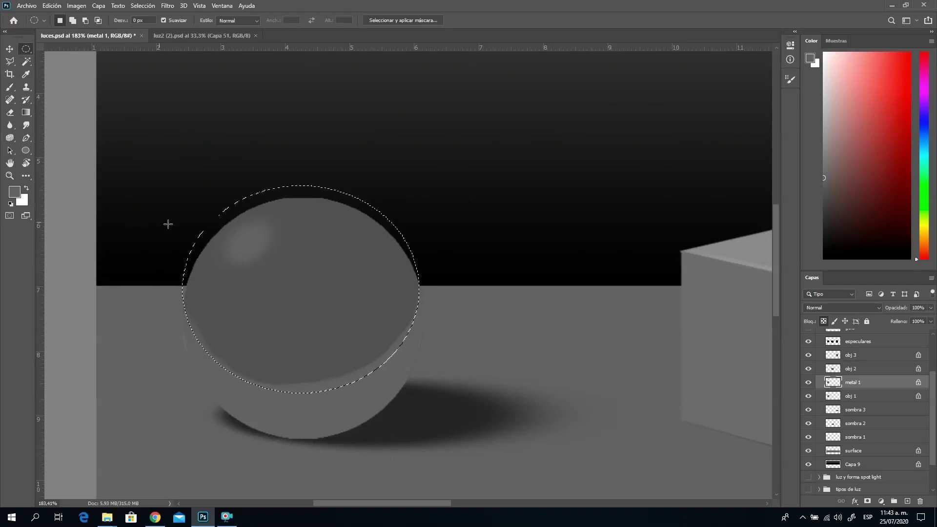
Paint the selected upper part of the sphere solid near-black, using the colour sampled from the background gradient.
{"action": "left_click", "coordinate": [10, 86]}
{"action": "key", "text": "alt"}
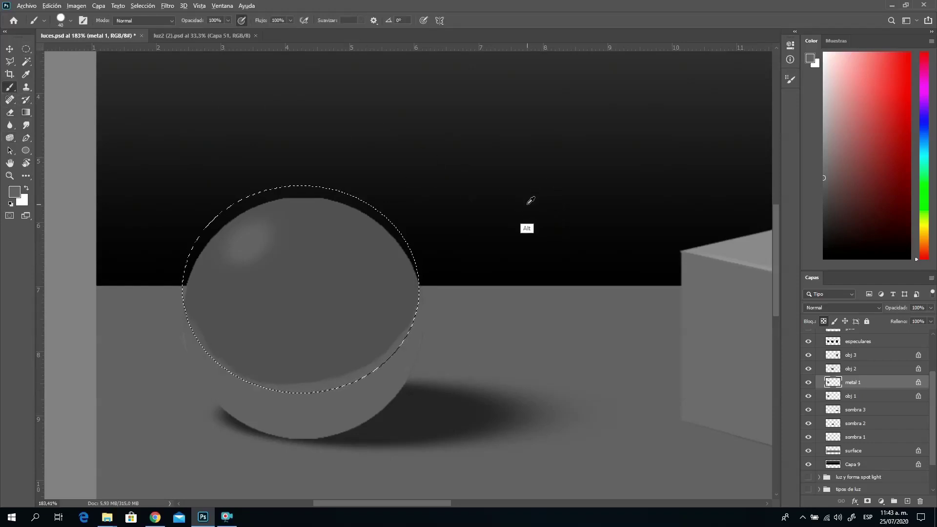
{"action": "left_click", "coordinate": [526, 205], "text": "alt"}
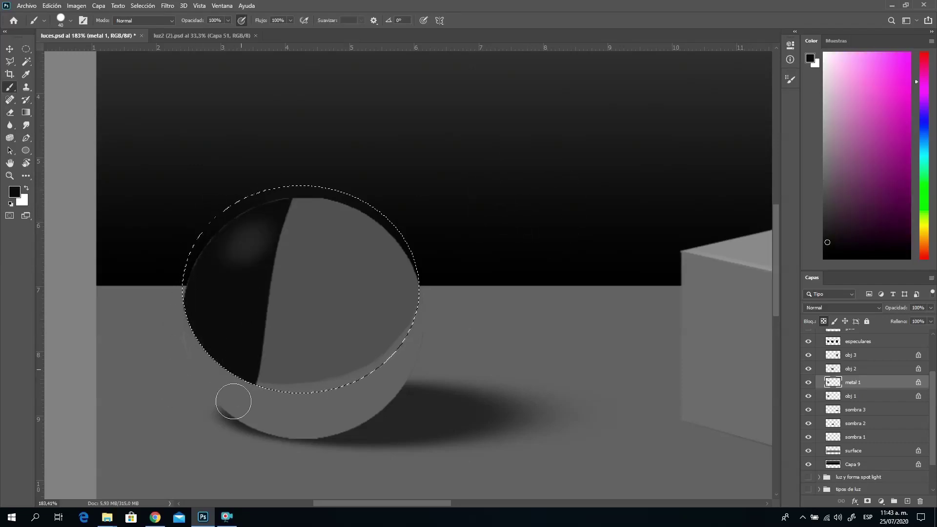
{"action": "mouse_move", "coordinate": [358, 210]}
{"action": "left_mouse_down"}
{"action": "mouse_move", "coordinate": [390, 393]}
{"action": "mouse_move", "coordinate": [425, 286]}
{"action": "left_mouse_up"}
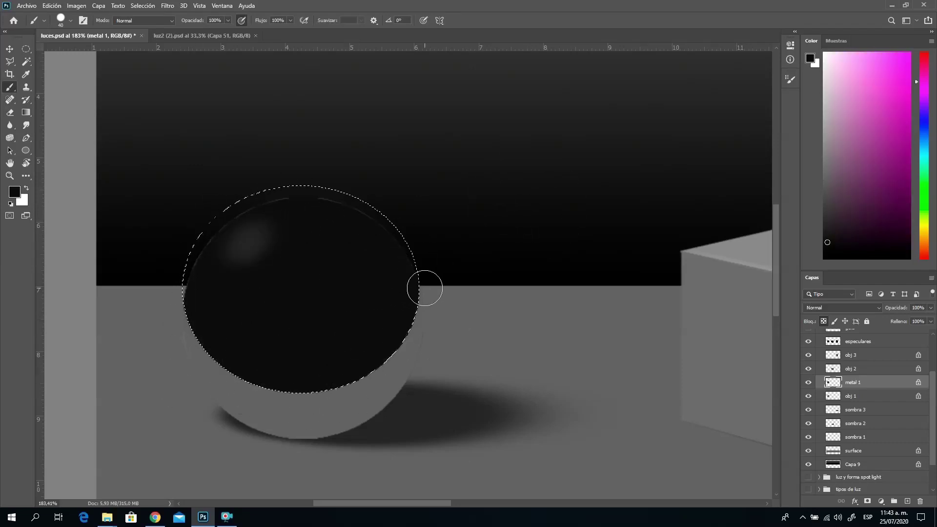
Shade the top of the selected area softly with the sampled surface grey, using a 172 px brush at 0% hardness.
{"action": "right_click", "coordinate": [481, 258]}
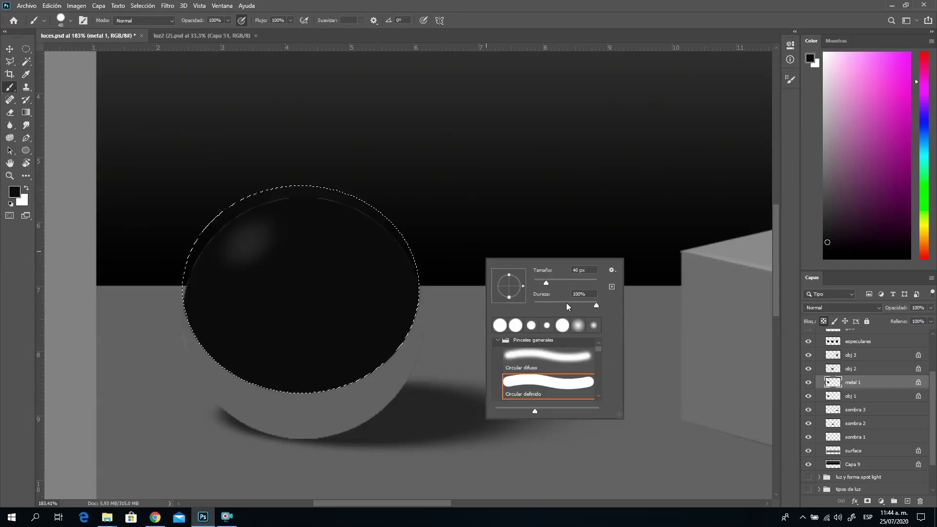
{"action": "left_click_drag", "start_coordinate": [572, 305], "coordinate": [531, 306]}
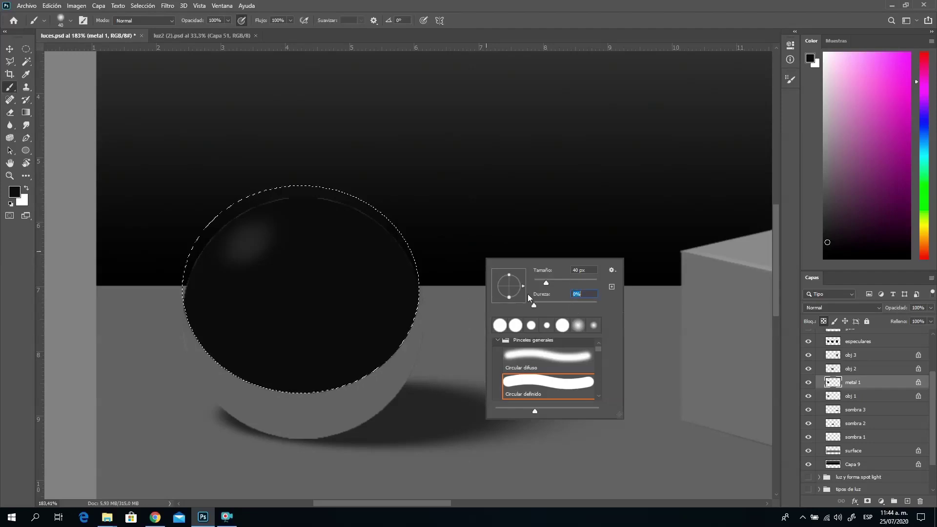
{"action": "key", "text": "Return"}
{"action": "left_click", "coordinate": [583, 457], "text": "alt"}
{"action": "right_click", "coordinate": [410, 267]}
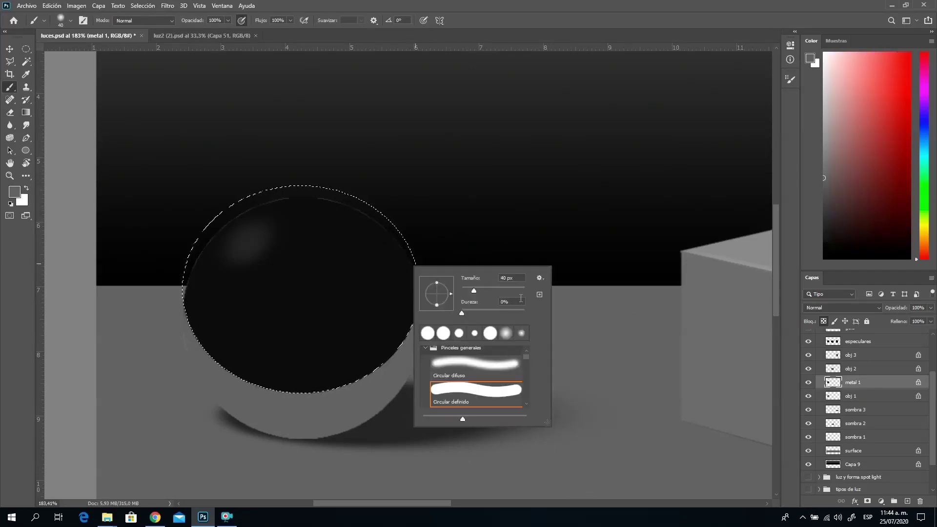
{"action": "left_click", "coordinate": [504, 289]}
{"action": "key", "text": "Return"}
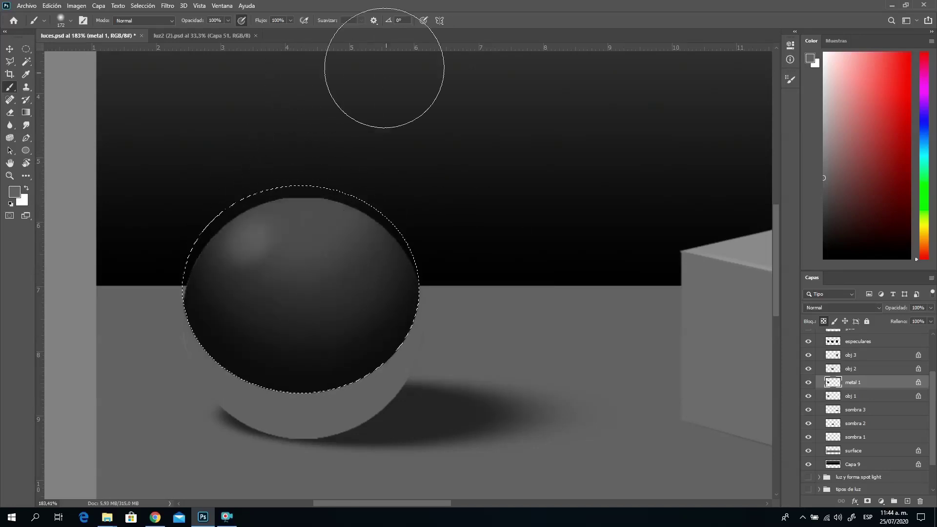
Outline a central panel on the sphere's dark upper part with the lasso, narrower at its top and overlapping the floor reflection below.
{"action": "left_click_drag", "start_coordinate": [513, 153], "coordinate": [546, 149]}
{"action": "key", "text": "ctrl+shift+d"}
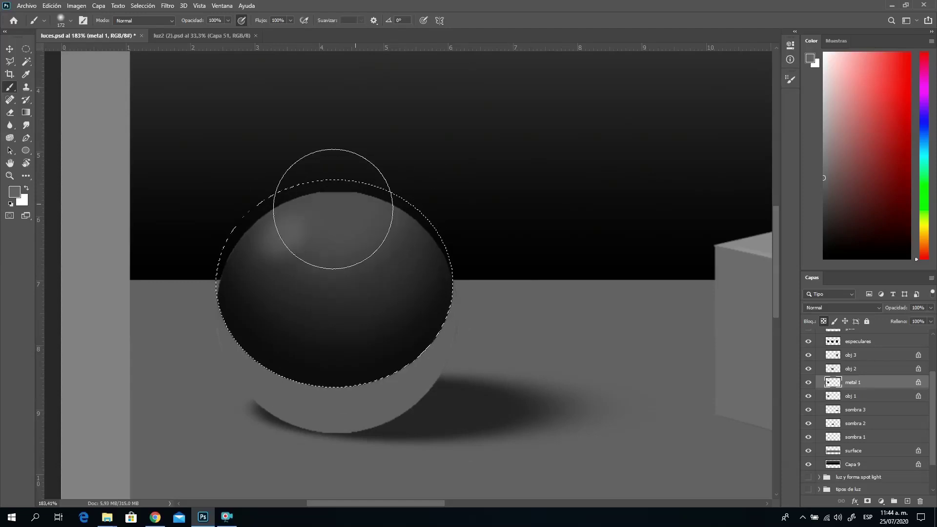
{"action": "left_click", "coordinate": [10, 61]}
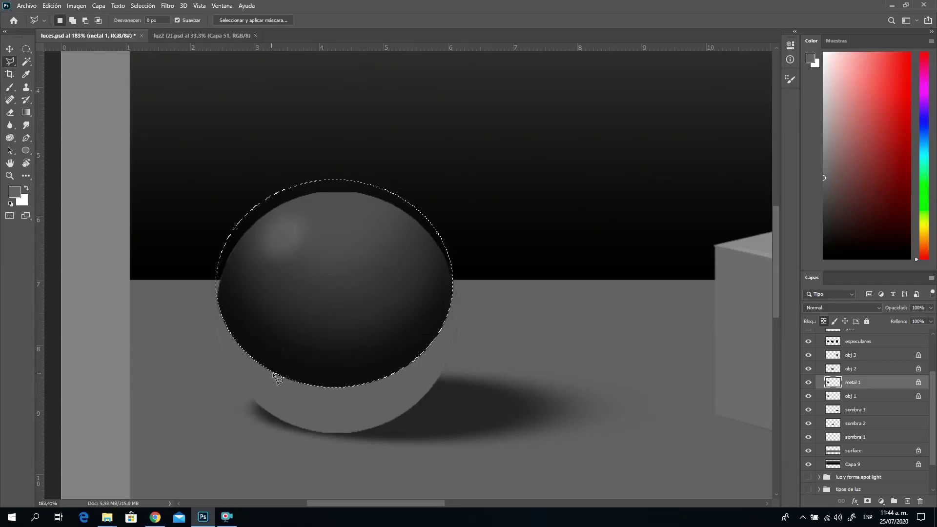
{"action": "left_click", "coordinate": [258, 363]}
{"action": "left_click_drag", "start_coordinate": [264, 300], "coordinate": [280, 258]}
{"action": "left_click", "coordinate": [375, 239]}
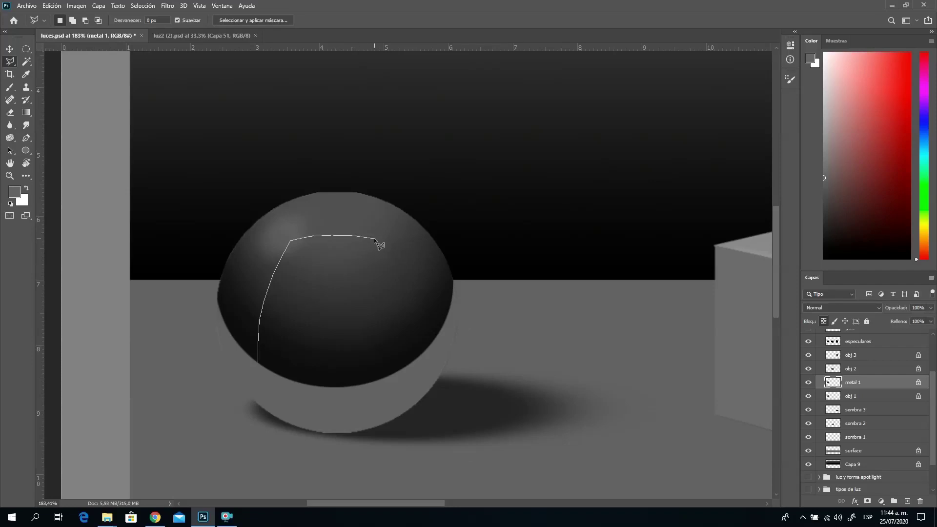
{"action": "left_click", "coordinate": [388, 266]}
{"action": "left_click", "coordinate": [408, 347]}
{"action": "left_click", "coordinate": [406, 378]}
{"action": "left_click", "coordinate": [355, 407]}
{"action": "left_click", "coordinate": [272, 394]}
{"action": "double_click", "coordinate": [256, 372]}
Subtract the floor reflection from the central panel selection, lighten the panel softly from its top with the surface grey, and deselect.
{"action": "left_click", "coordinate": [26, 62]}
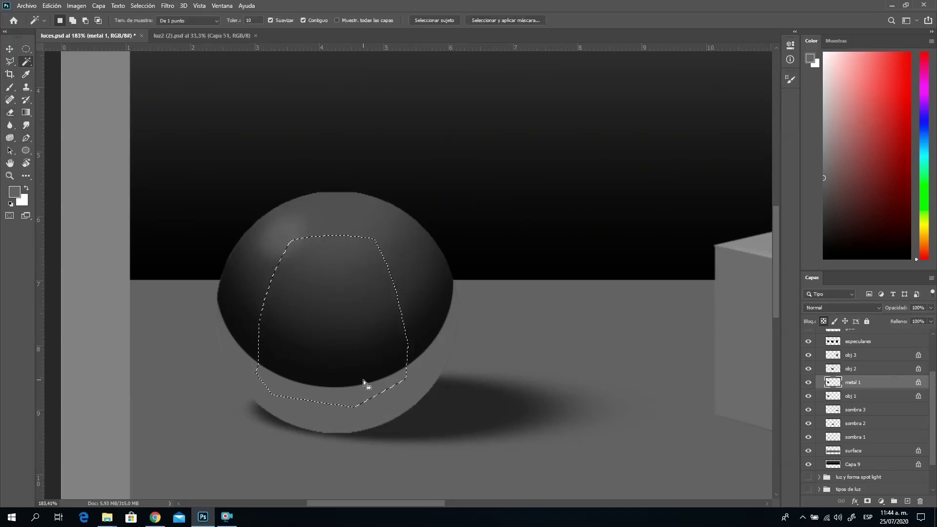
{"action": "key", "text": "alt"}
{"action": "left_click", "coordinate": [355, 400], "text": "alt"}
{"action": "left_click", "coordinate": [10, 88]}
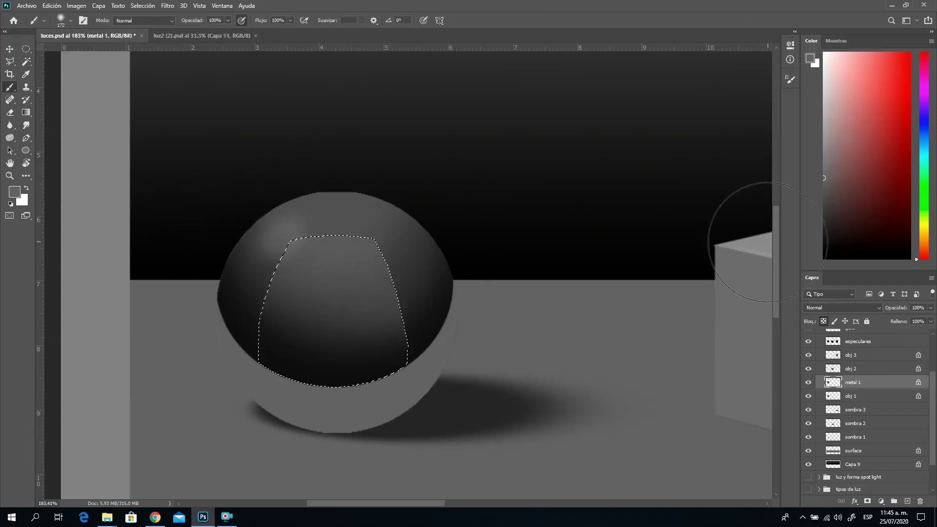
{"action": "key", "text": "ctrl+d"}
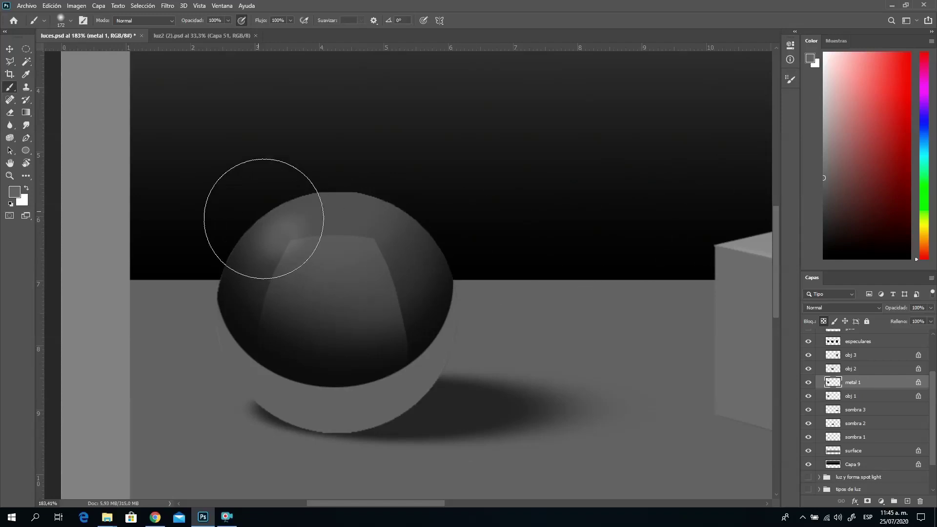
Select the panel on the sphere's right side along the central panel's edge, subtracting the floor reflection and the area outside the sphere.
{"action": "left_click", "coordinate": [10, 61]}
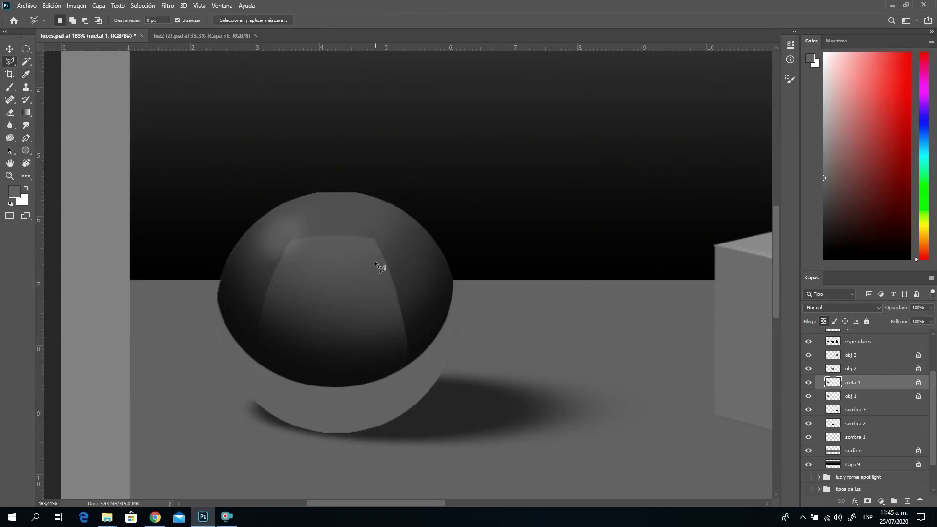
{"action": "left_click_drag", "start_coordinate": [407, 363], "coordinate": [386, 260]}
{"action": "left_click_drag", "start_coordinate": [382, 232], "coordinate": [377, 224]}
{"action": "mouse_move", "coordinate": [396, 207]}
{"action": "left_mouse_down"}
{"action": "mouse_move", "coordinate": [440, 230]}
{"action": "mouse_move", "coordinate": [466, 281]}
{"action": "left_mouse_up"}
{"action": "left_click", "coordinate": [422, 371]}
{"action": "left_click", "coordinate": [397, 383]}
{"action": "left_click", "coordinate": [403, 368]}
{"action": "key", "text": "w"}
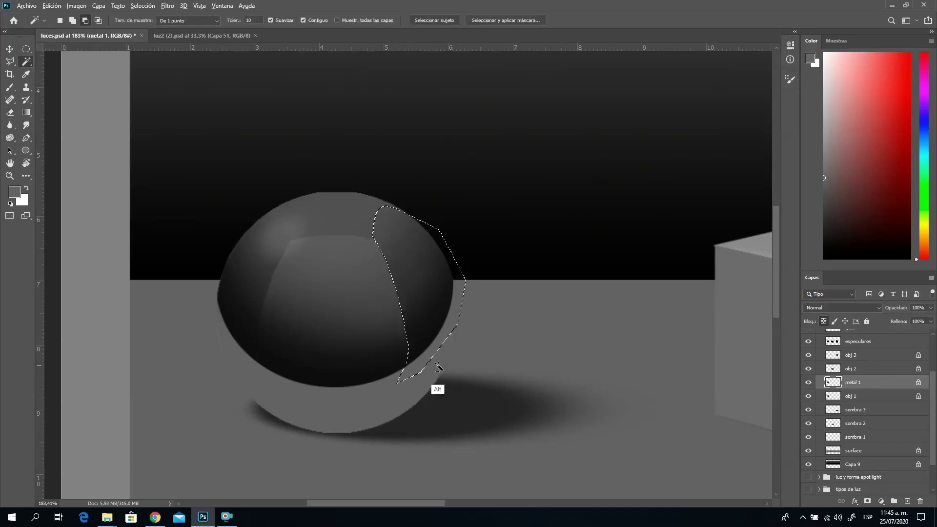
{"action": "left_click", "coordinate": [426, 377], "text": "alt"}
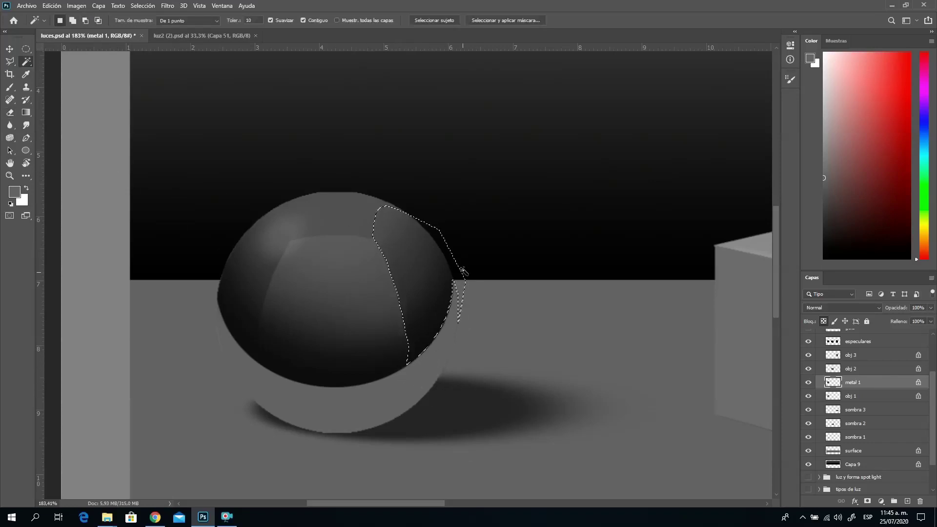
{"action": "left_click", "coordinate": [457, 303], "text": "alt"}
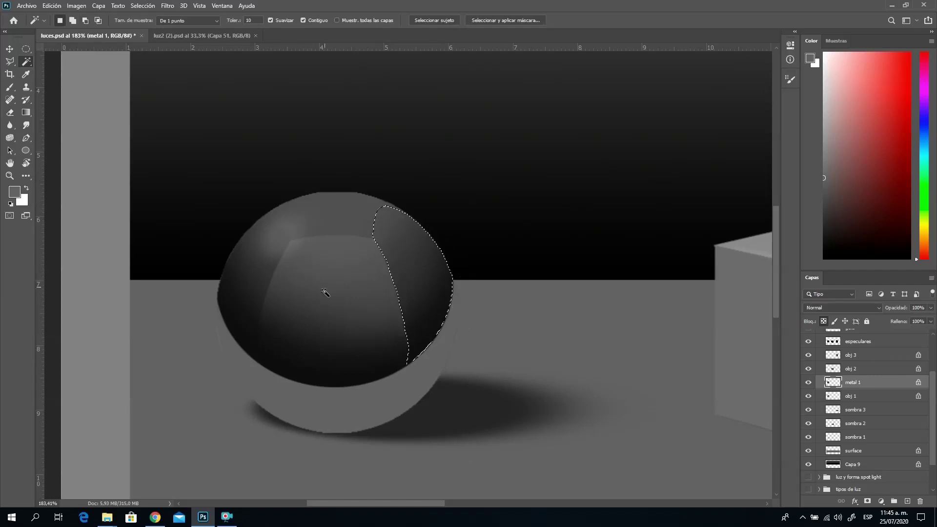
Lighten the selected right side panel softly with the 172 px grey brush and clear the selection.
{"action": "left_click", "coordinate": [9, 61]}
{"action": "mouse_move", "coordinate": [396, 289]}
{"action": "left_mouse_down"}
{"action": "mouse_move", "coordinate": [412, 365]}
{"action": "mouse_move", "coordinate": [415, 347]}
{"action": "mouse_move", "coordinate": [409, 337]}
{"action": "mouse_move", "coordinate": [410, 367]}
{"action": "mouse_move", "coordinate": [424, 325]}
{"action": "mouse_move", "coordinate": [446, 409]}
{"action": "mouse_move", "coordinate": [410, 317]}
{"action": "mouse_move", "coordinate": [409, 325]}
{"action": "left_mouse_up"}
{"action": "left_click", "coordinate": [10, 87]}
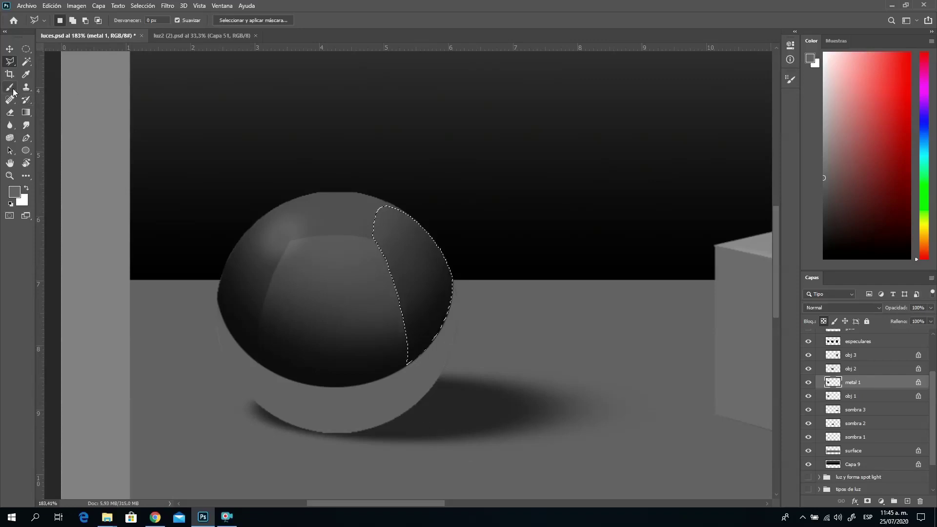
{"action": "mouse_move", "coordinate": [405, 263]}
{"action": "left_mouse_down"}
{"action": "mouse_move", "coordinate": [383, 226]}
{"action": "mouse_move", "coordinate": [445, 53]}
{"action": "mouse_move", "coordinate": [368, 297]}
{"action": "mouse_move", "coordinate": [385, 283]}
{"action": "left_mouse_up"}
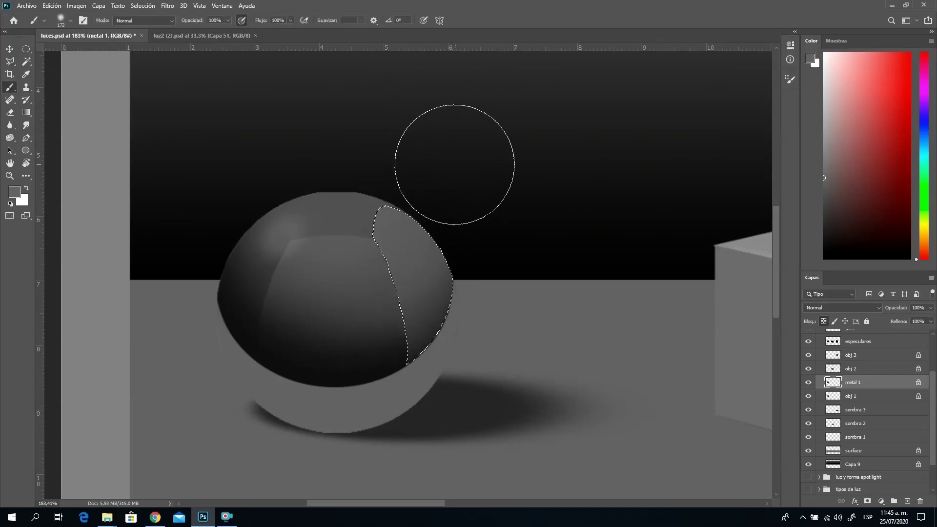
{"action": "key", "text": "ctrl+d"}
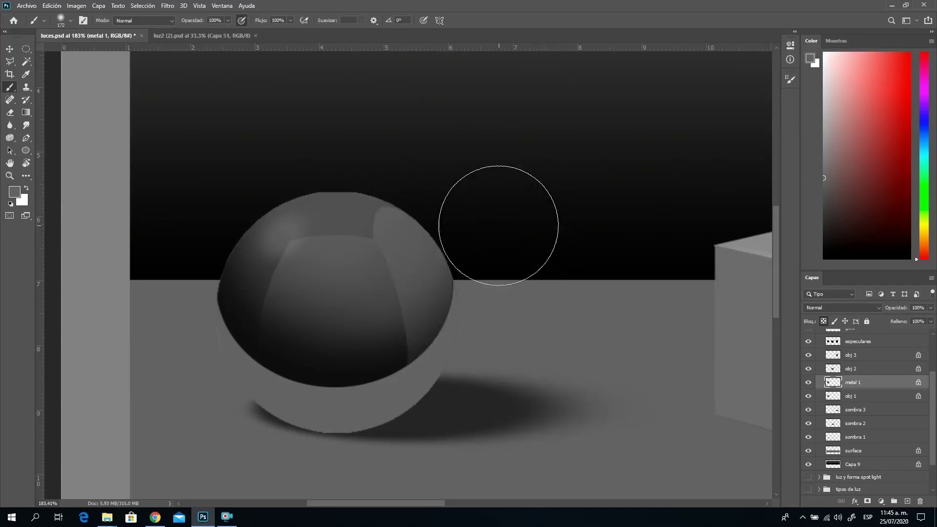
Outline the panel on the sphere's left side, brush soft grey over its upper part, and clear the selection.
{"action": "left_click", "coordinate": [10, 61]}
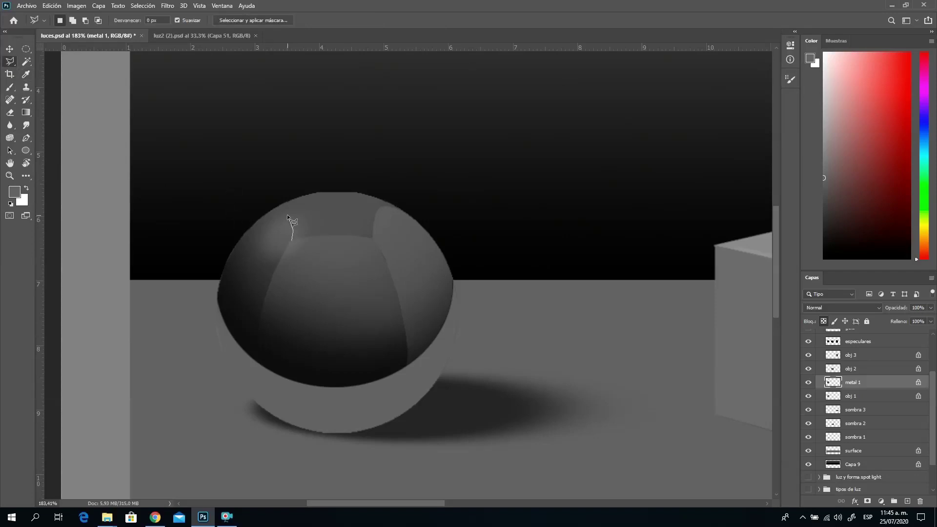
{"action": "left_click_drag", "start_coordinate": [280, 208], "coordinate": [271, 211]}
{"action": "left_click", "coordinate": [222, 223]}
{"action": "left_click", "coordinate": [253, 363]}
{"action": "left_click", "coordinate": [291, 241]}
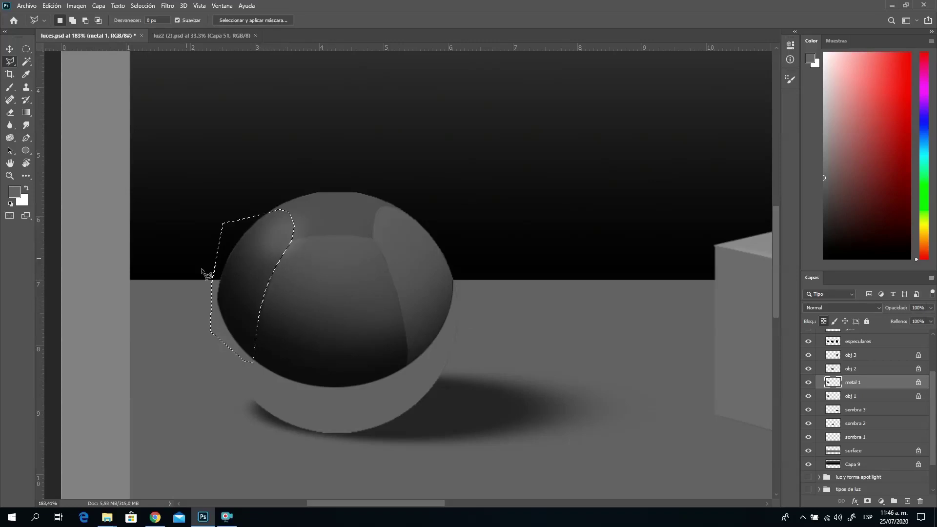
{"action": "left_click", "coordinate": [10, 88]}
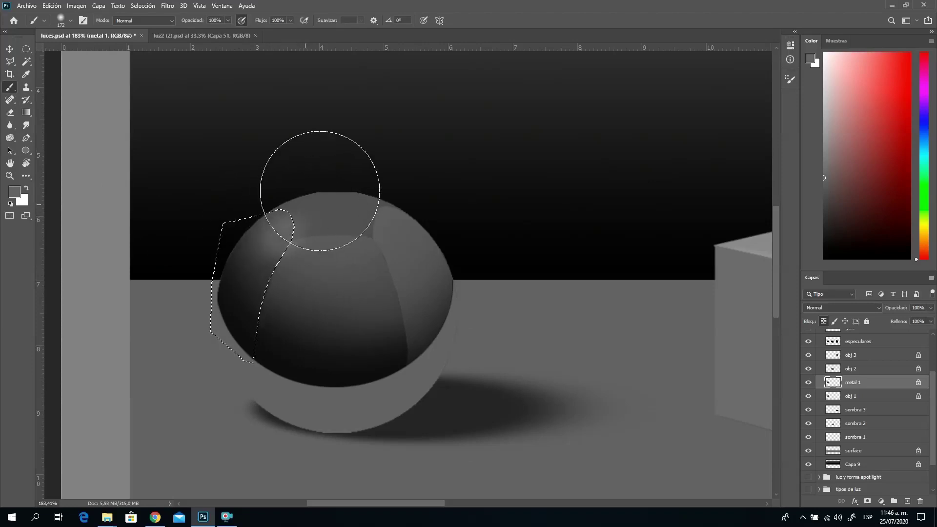
{"action": "key", "text": "ctrl"}
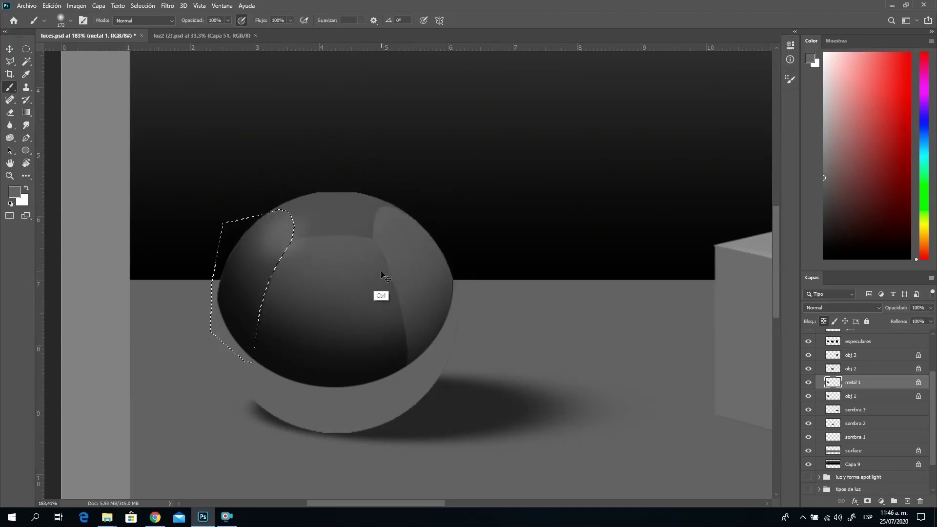
{"action": "key", "text": "ctrl+d"}
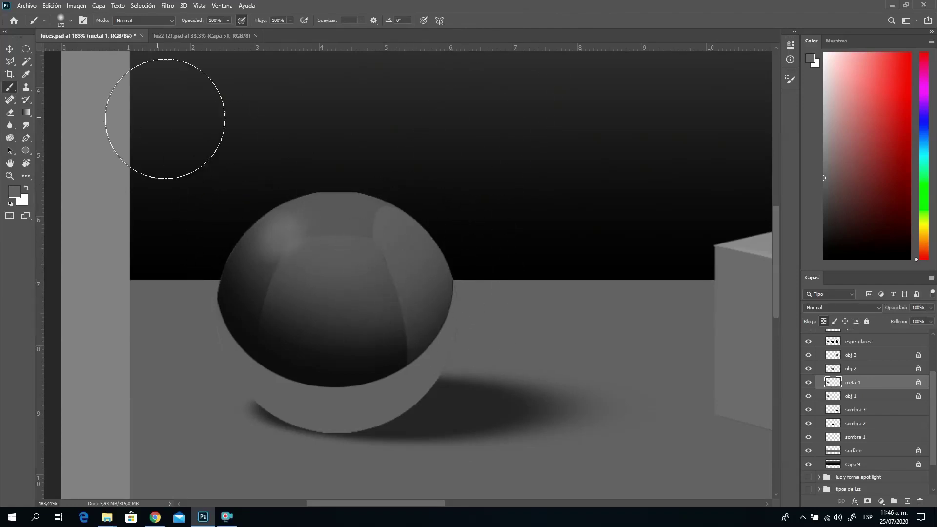
Select the sphere without its floor reflection and softly darken the lower edges of the selected area with black.
{"action": "left_click", "coordinate": [26, 61]}
{"action": "left_click", "coordinate": [316, 389]}
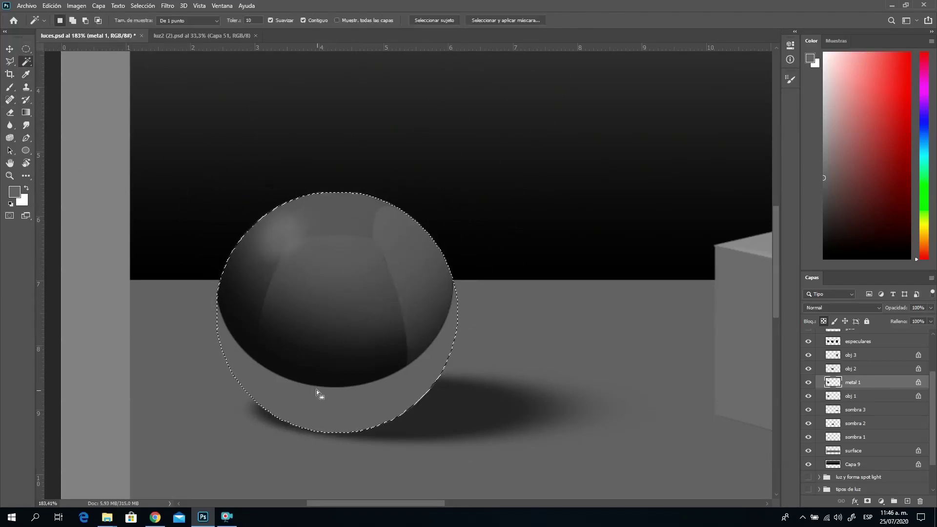
{"action": "left_click", "coordinate": [318, 410], "text": "alt"}
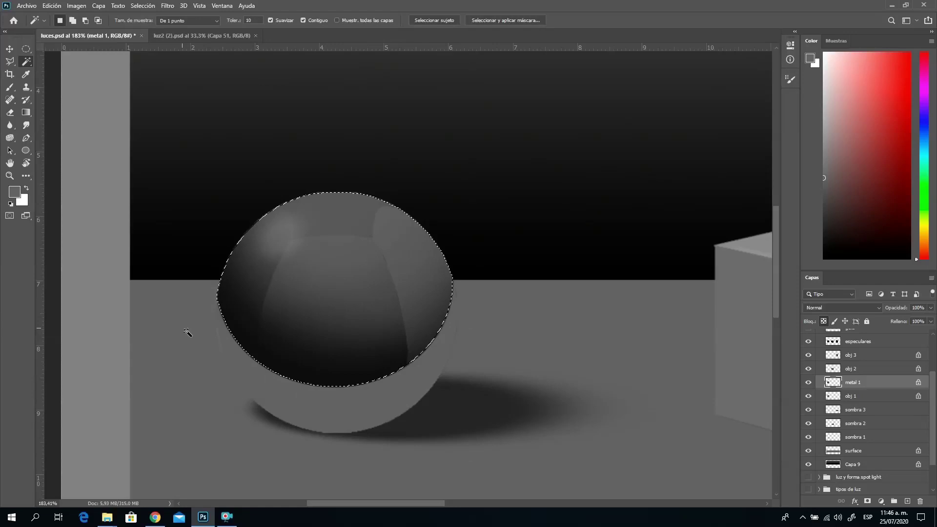
{"action": "left_click", "coordinate": [10, 87]}
{"action": "key", "text": "d"}
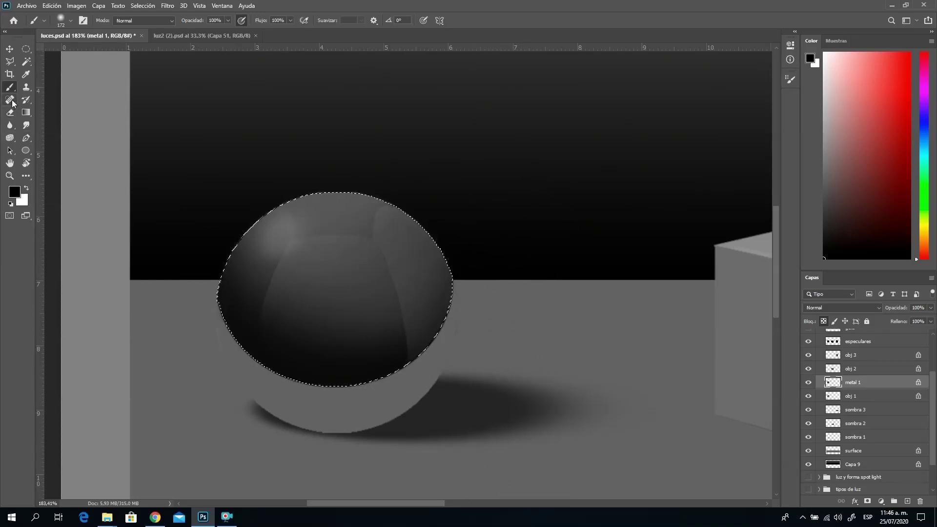
Lighten the top of the selected area with the Dodge tool at 325 px, midtones and 50% exposure, and deselect.
{"action": "left_click", "coordinate": [10, 125]}
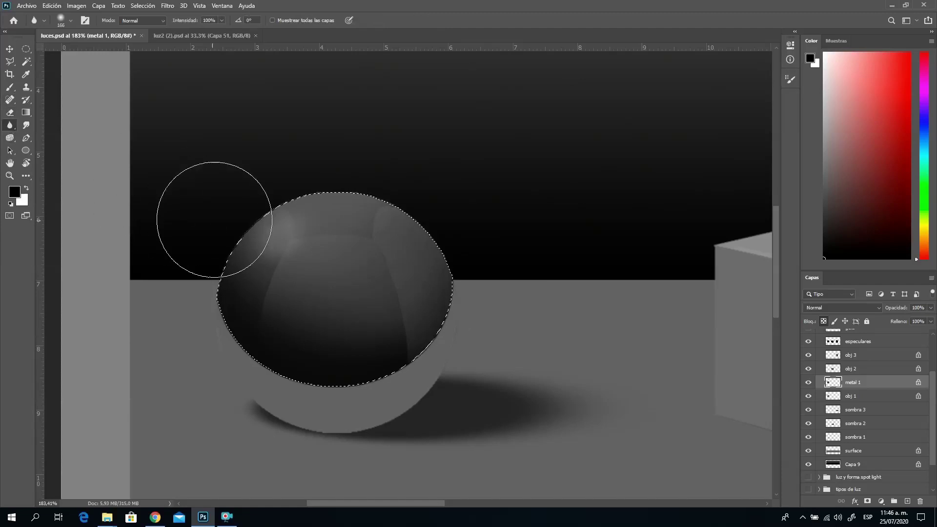
{"action": "left_click", "coordinate": [10, 138]}
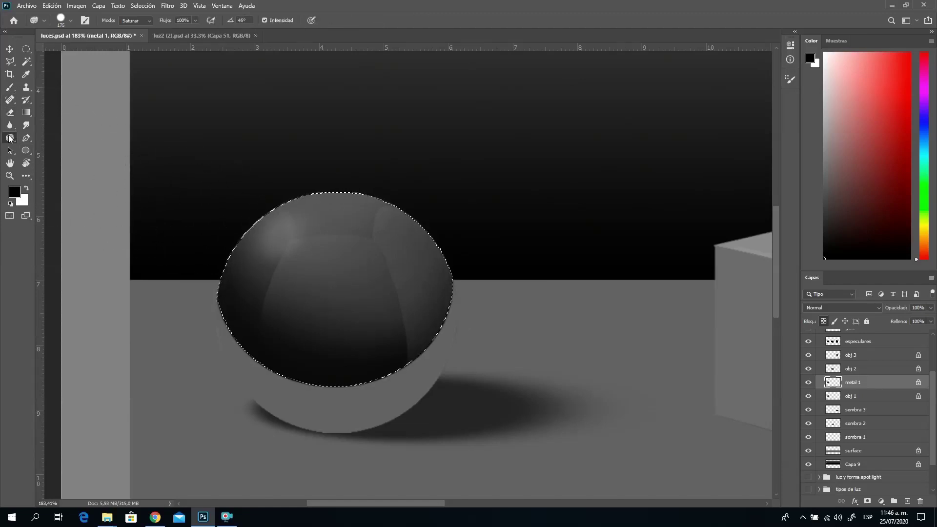
{"action": "right_click", "coordinate": [9, 138]}
{"action": "left_click", "coordinate": [54, 134]}
{"action": "right_click", "coordinate": [374, 176]}
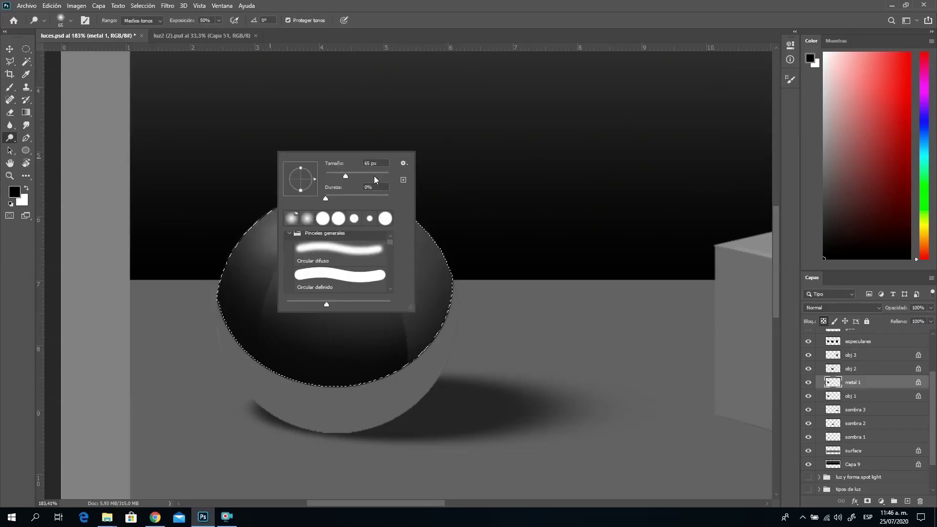
{"action": "type", "text": "325"}
{"action": "key", "text": "Return"}
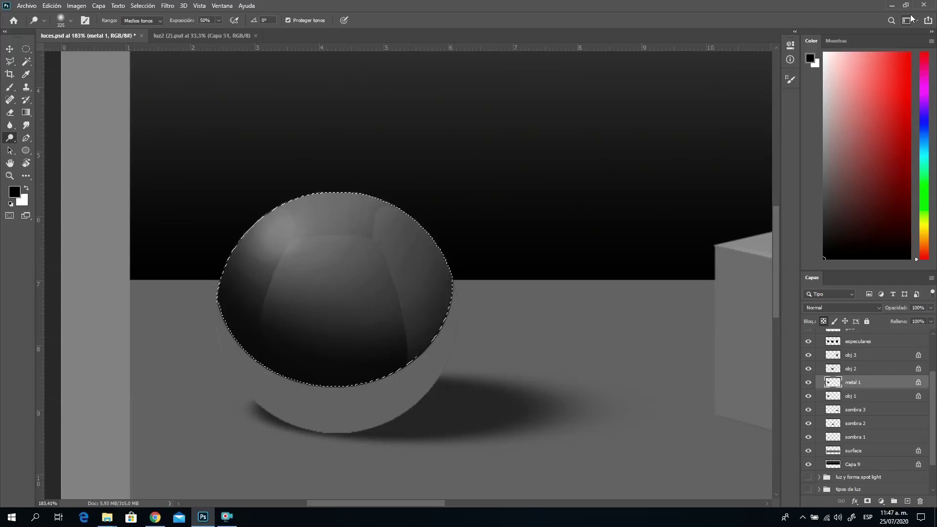
{"action": "key", "text": "ctrl+d"}
Examine the sphere within the whole scene and close up around its lower edge and cast shadow.
{"action": "left_click", "coordinate": [9, 176]}
{"action": "left_click_drag", "start_coordinate": [504, 329], "coordinate": [431, 343]}
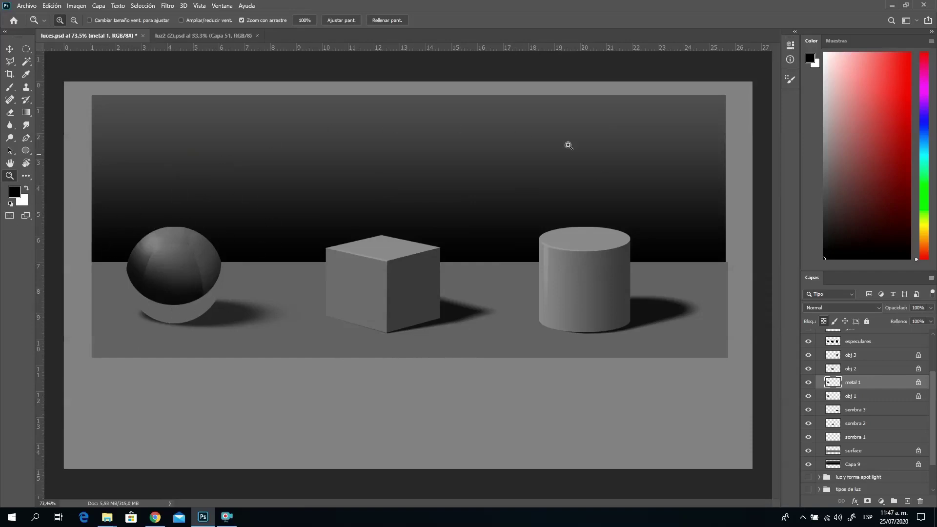
{"action": "left_click_drag", "start_coordinate": [167, 243], "coordinate": [199, 309]}
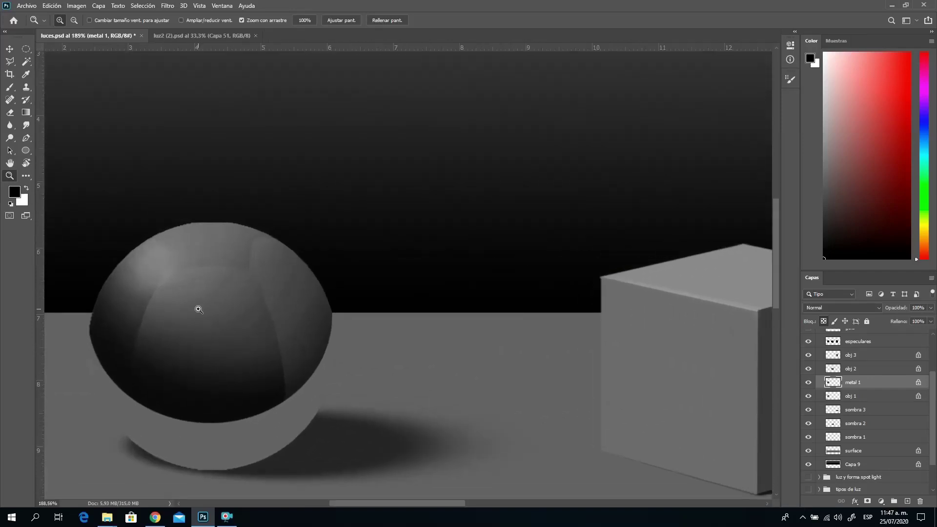
{"action": "left_click", "coordinate": [9, 87]}
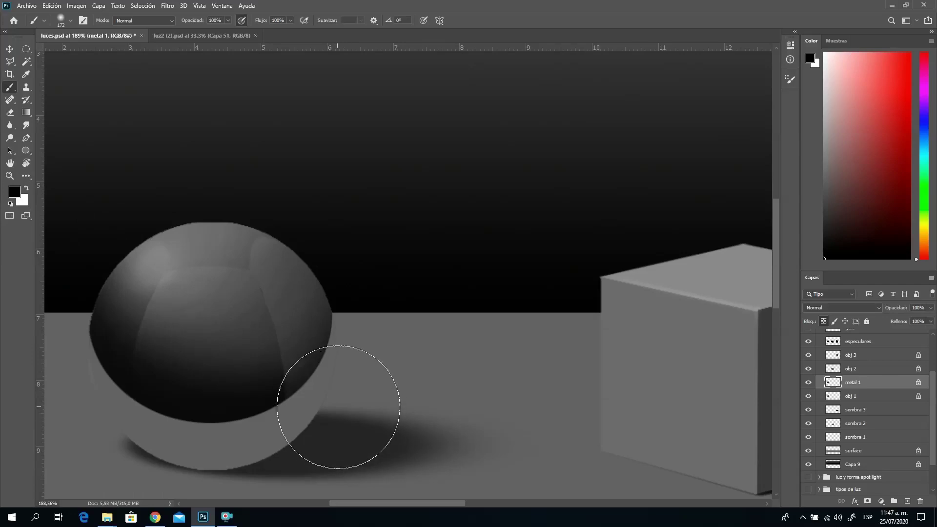
{"action": "left_click_drag", "start_coordinate": [337, 413], "coordinate": [465, 292]}
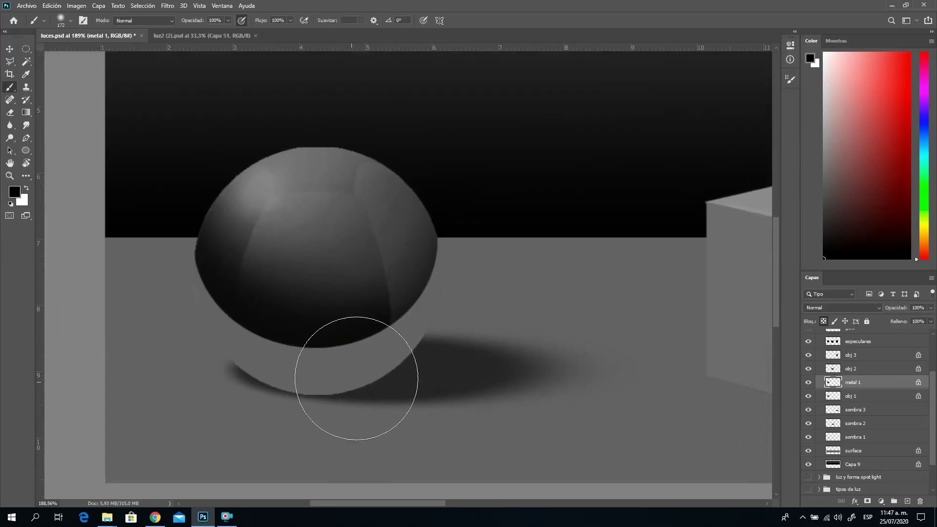
{"action": "left_click", "coordinate": [10, 176]}
{"action": "left_click_drag", "start_coordinate": [405, 367], "coordinate": [406, 372]}
{"action": "right_click", "coordinate": [367, 350]}
{"action": "left_click", "coordinate": [357, 306]}
{"action": "left_click_drag", "start_coordinate": [376, 308], "coordinate": [427, 343]}
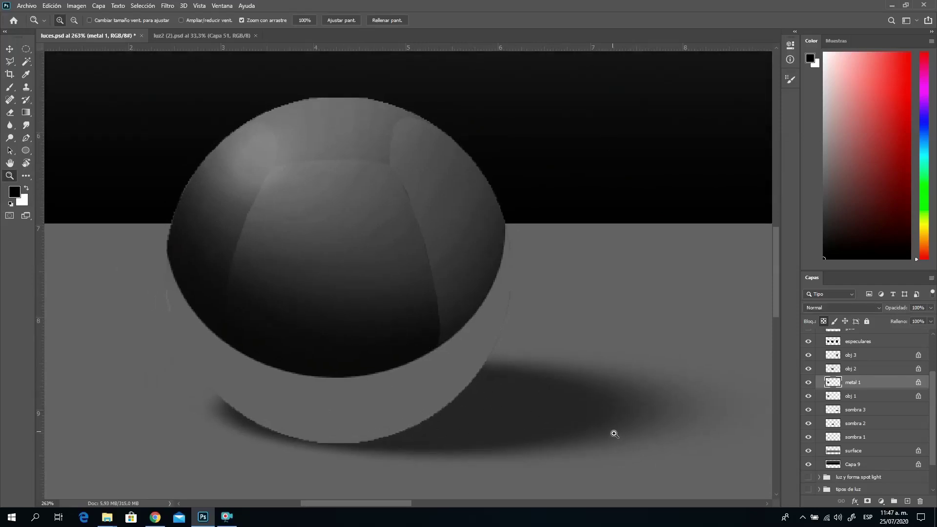
Sample the dark grey of the cast shadow and softly shade the sphere's lower right edge with an 85 px brush.
{"action": "left_click", "coordinate": [10, 88]}
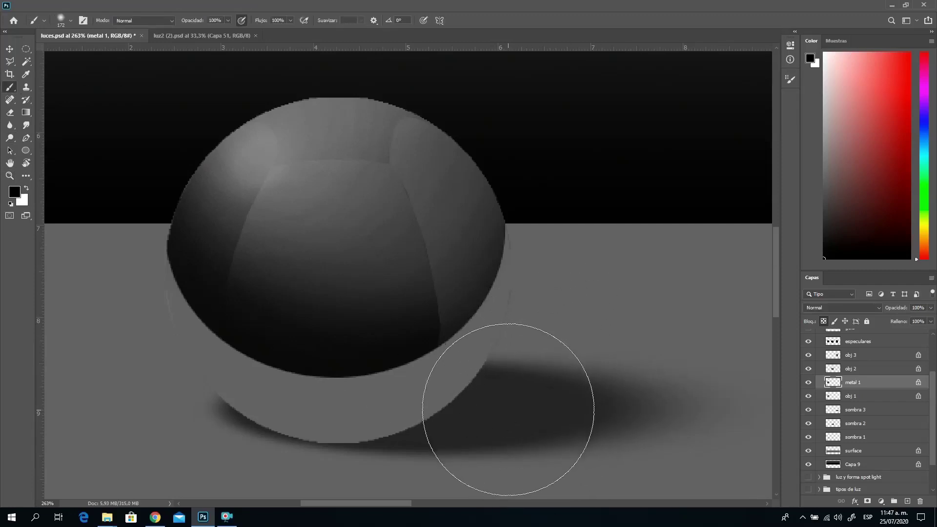
{"action": "left_click", "coordinate": [508, 410], "text": "alt"}
{"action": "right_click", "coordinate": [560, 340]}
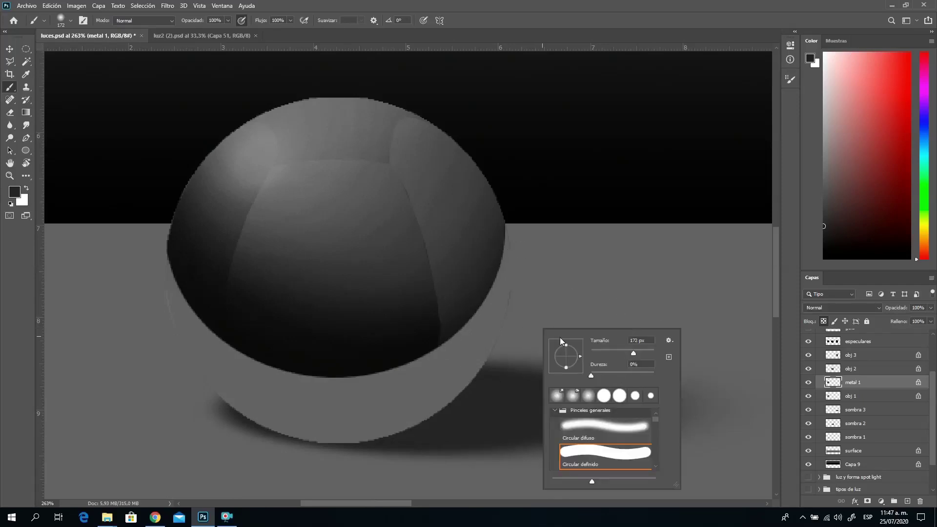
{"action": "left_click", "coordinate": [492, 392]}
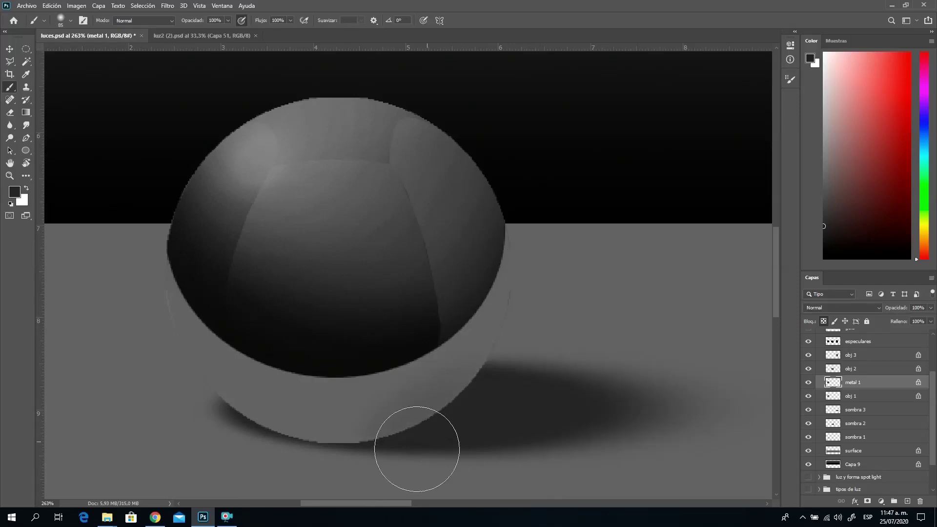
{"action": "right_click", "coordinate": [558, 354]}
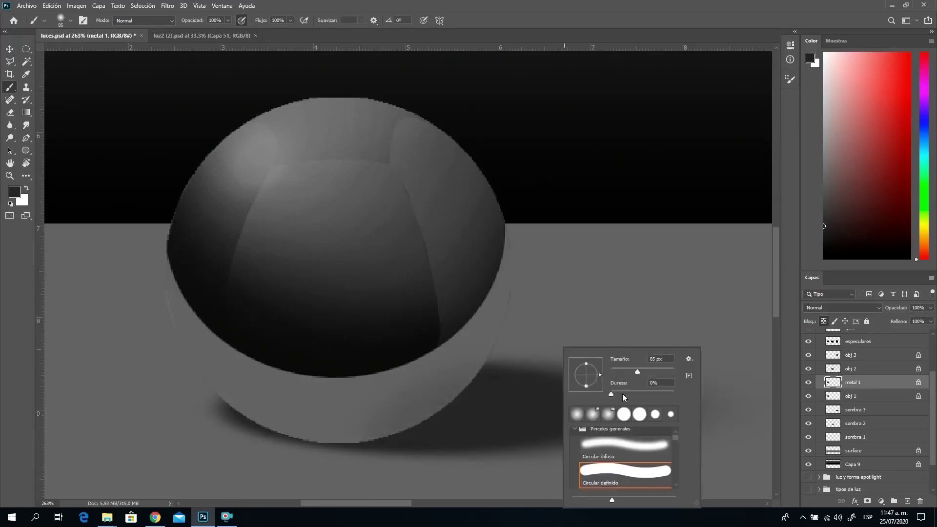
{"action": "left_click", "coordinate": [488, 414]}
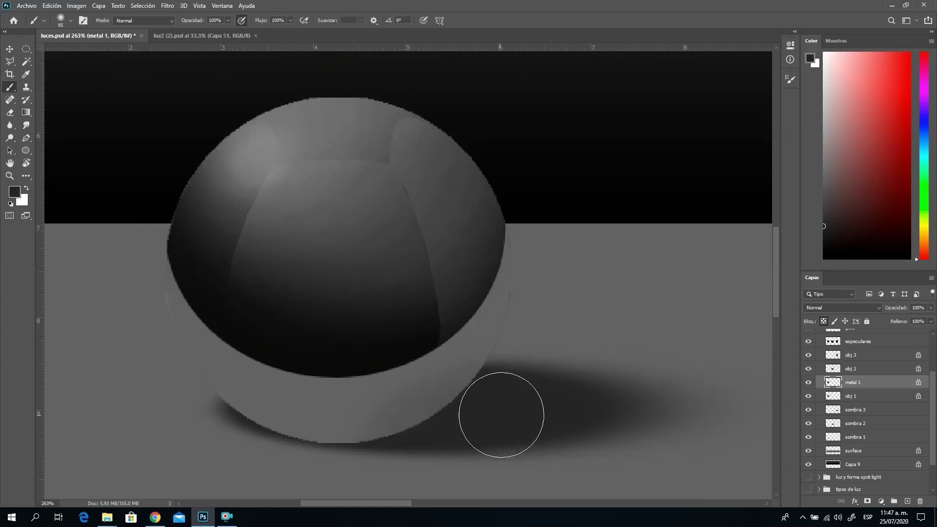
{"action": "mouse_move", "coordinate": [501, 414]}
{"action": "left_mouse_down"}
{"action": "mouse_move", "coordinate": [462, 446]}
{"action": "mouse_move", "coordinate": [506, 403]}
{"action": "mouse_move", "coordinate": [468, 444]}
{"action": "mouse_move", "coordinate": [323, 489]}
{"action": "left_mouse_up"}
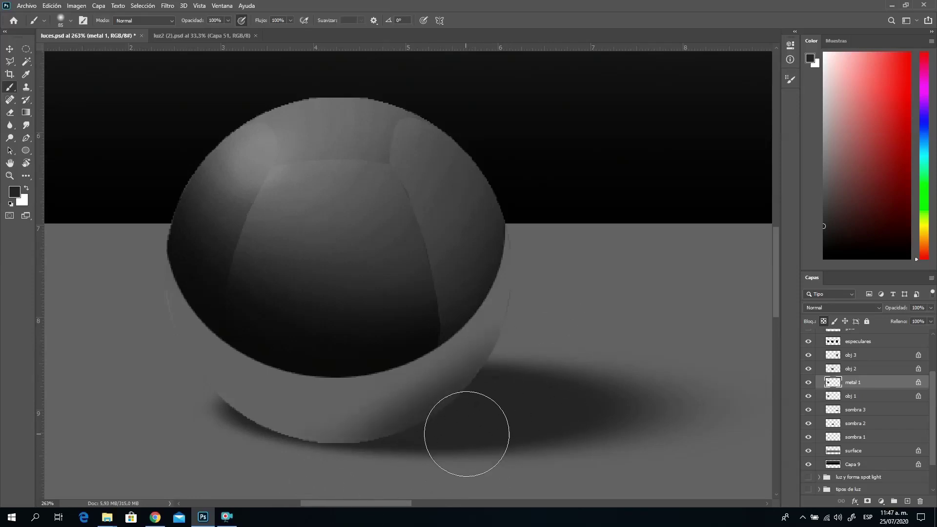
{"action": "mouse_move", "coordinate": [466, 433]}
{"action": "left_mouse_down"}
{"action": "mouse_move", "coordinate": [534, 367]}
{"action": "mouse_move", "coordinate": [472, 422]}
{"action": "mouse_move", "coordinate": [621, 240]}
{"action": "left_mouse_up"}
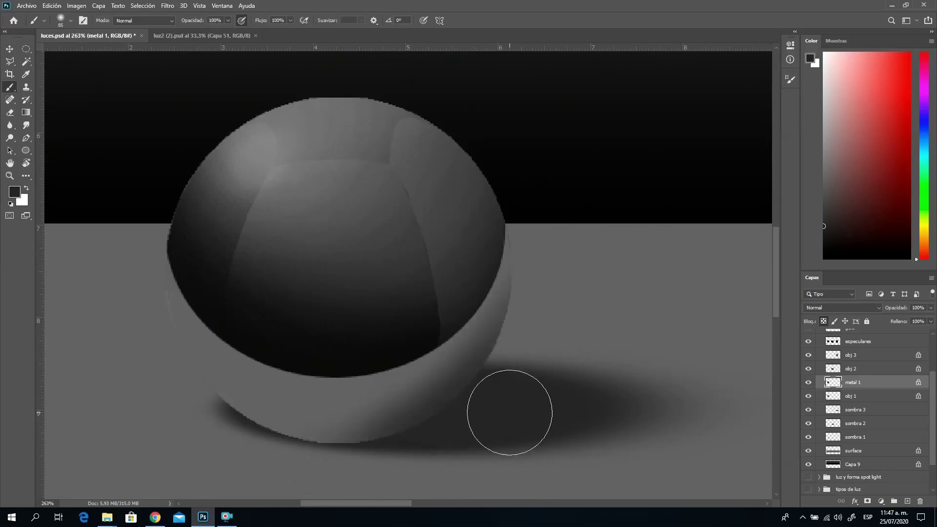
Set the brush size to 39 px and softly darken the sphere's lower left edge where it meets the shadow.
{"action": "right_click", "coordinate": [513, 408]}
{"action": "left_click_drag", "start_coordinate": [598, 372], "coordinate": [594, 372]}
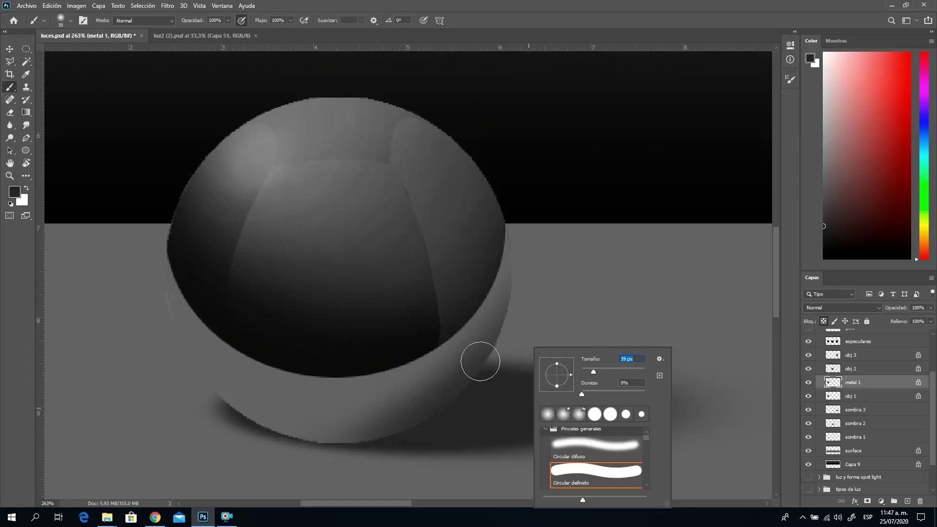
{"action": "key", "text": "Return"}
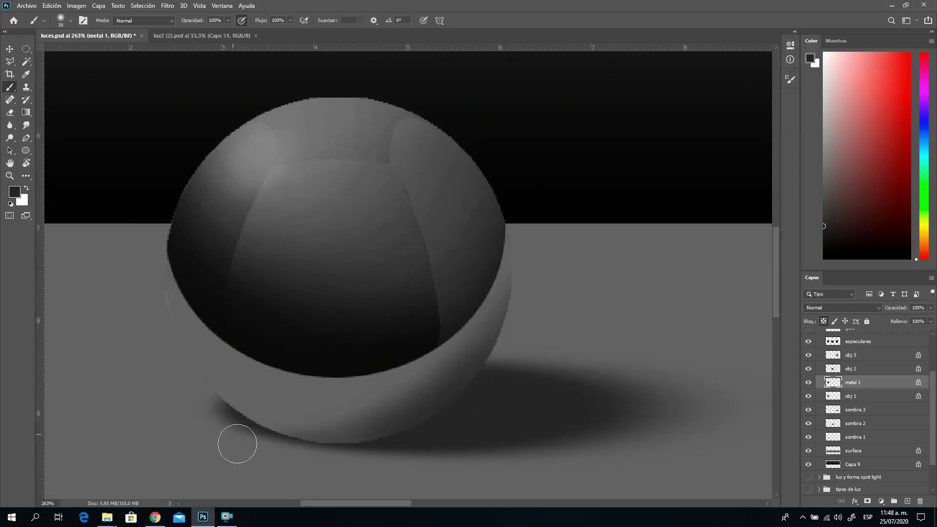
{"action": "left_click_drag", "start_coordinate": [230, 429], "coordinate": [264, 424]}
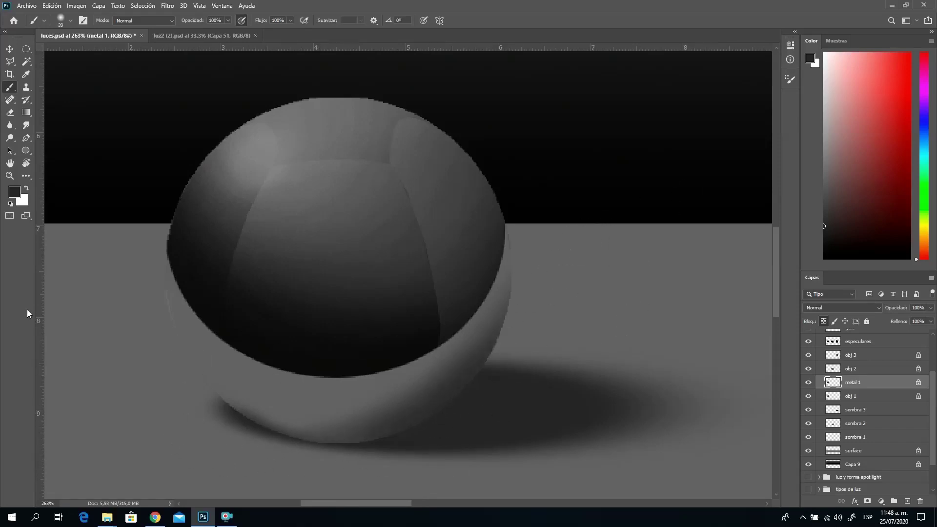
Select the sphere's floor reflection with the Magic Wand, soften its shading on the right with the floor's grey, and deselect.
{"action": "left_click", "coordinate": [9, 176]}
{"action": "key", "text": "alt"}
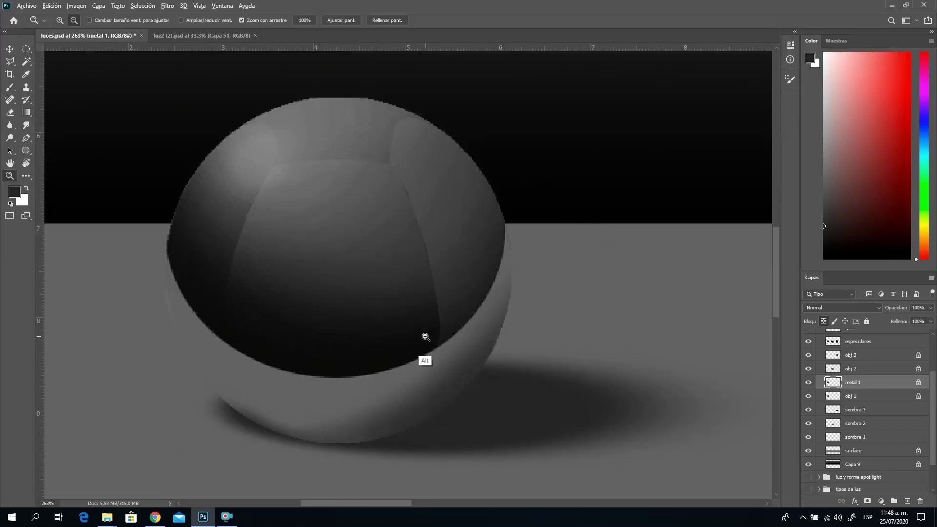
{"action": "left_click", "coordinate": [442, 336], "text": "alt"}
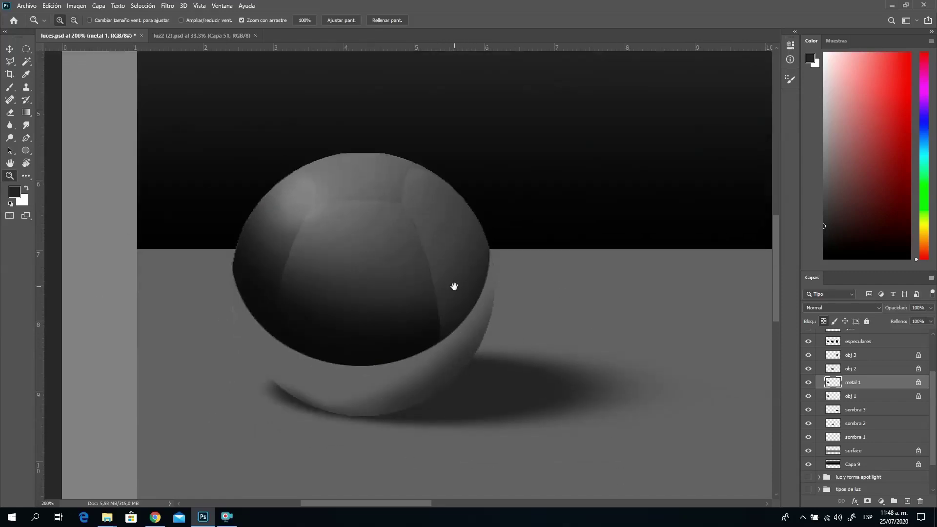
{"action": "left_click_drag", "start_coordinate": [454, 286], "coordinate": [289, 299]}
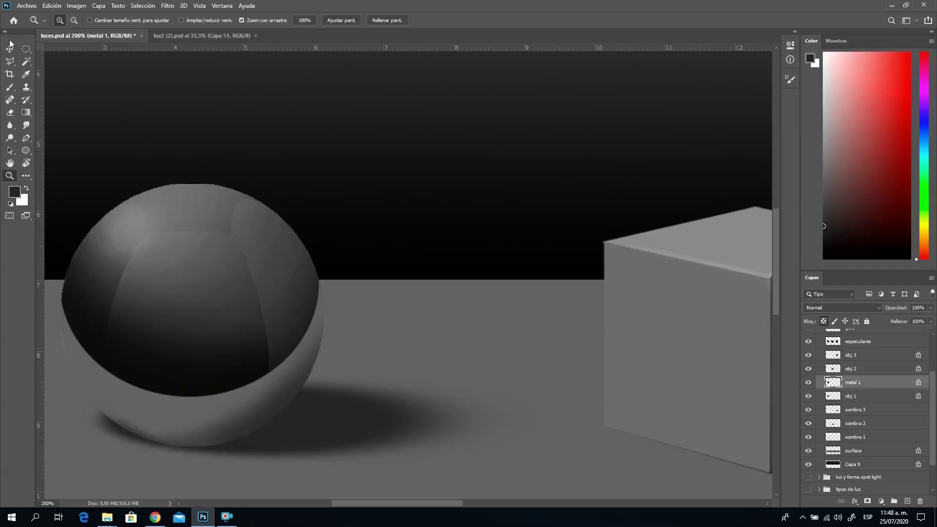
{"action": "left_click", "coordinate": [26, 60]}
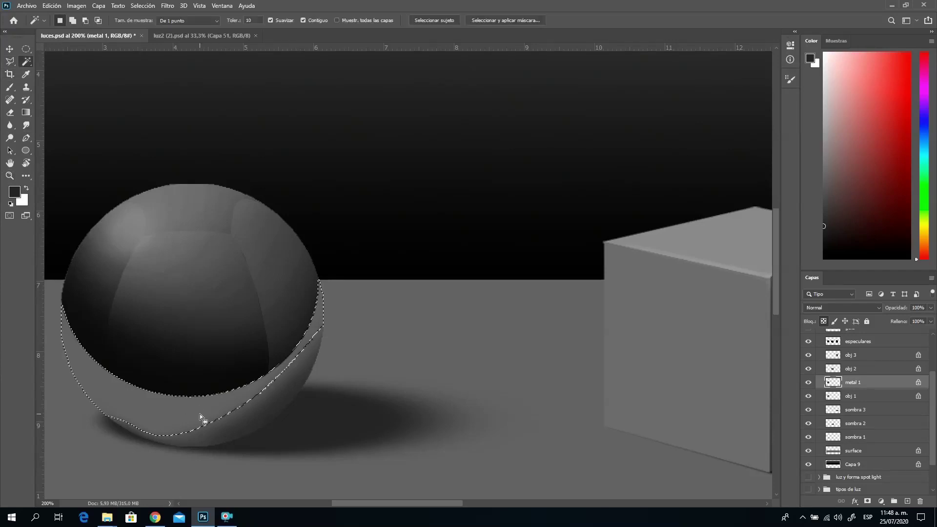
{"action": "left_click", "coordinate": [249, 417], "text": "shift"}
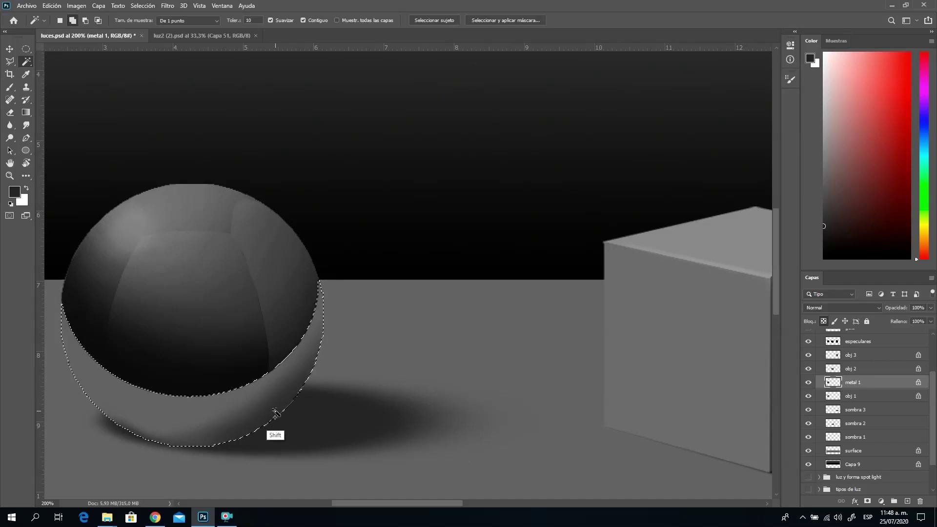
{"action": "left_click", "coordinate": [269, 425], "text": "shift"}
{"action": "left_click", "coordinate": [9, 88]}
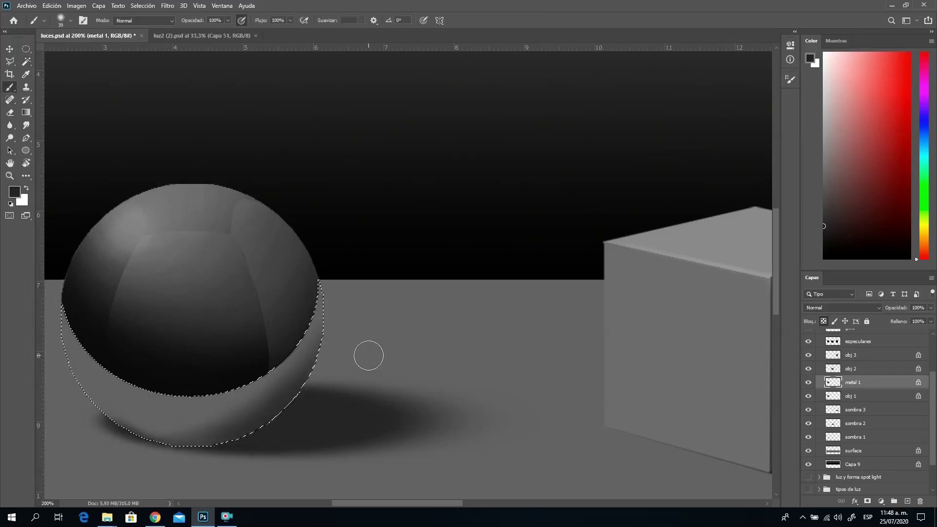
{"action": "left_click", "coordinate": [383, 347], "text": "alt"}
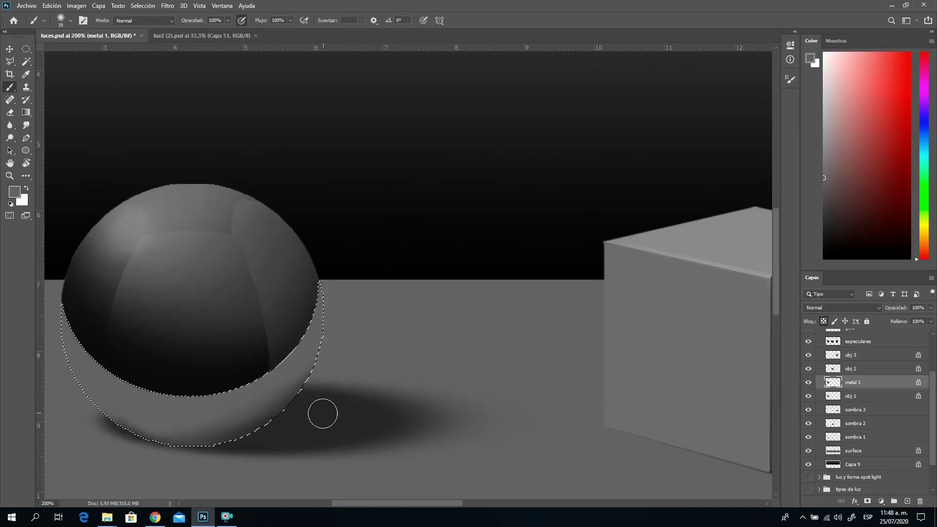
{"action": "key", "text": "ctrl"}
{"action": "key", "text": "ctrl+d"}
{"action": "left_click", "coordinate": [10, 61]}
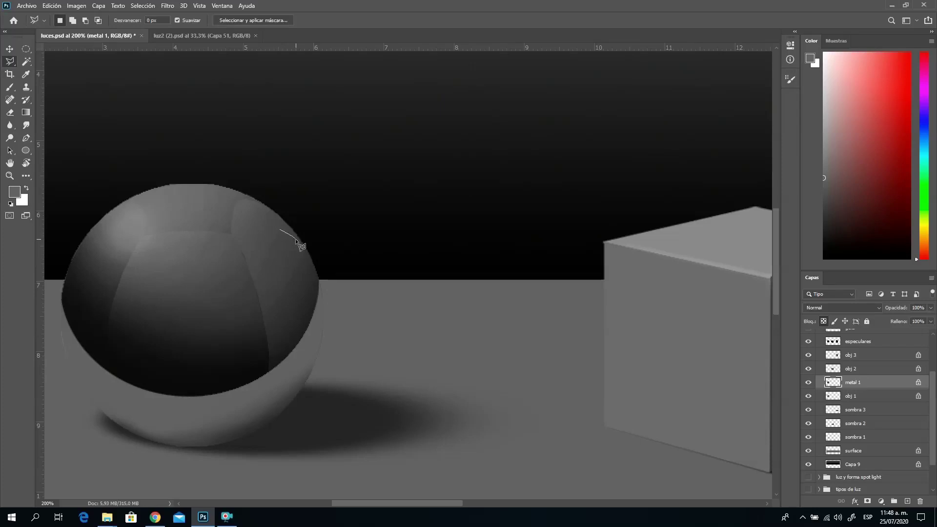
{"action": "mouse_move", "coordinate": [300, 241]}
{"action": "left_mouse_down"}
{"action": "mouse_move", "coordinate": [323, 273]}
{"action": "mouse_move", "coordinate": [330, 309]}
{"action": "left_mouse_up"}
{"action": "mouse_move", "coordinate": [296, 358]}
{"action": "left_mouse_down"}
{"action": "mouse_move", "coordinate": [299, 295]}
{"action": "mouse_move", "coordinate": [305, 309]}
{"action": "mouse_move", "coordinate": [296, 282]}
{"action": "mouse_move", "coordinate": [306, 313]}
{"action": "left_mouse_up"}
{"action": "key", "text": "ctrl+d"}
Outline a narrow crescent along the sphere's right edge and paint it with the cube's grey, shaded with the cast shadow's dark grey.
{"action": "left_click_drag", "start_coordinate": [303, 253], "coordinate": [315, 269]}
{"action": "mouse_move", "coordinate": [307, 358]}
{"action": "left_mouse_down"}
{"action": "mouse_move", "coordinate": [309, 314]}
{"action": "mouse_move", "coordinate": [286, 236]}
{"action": "mouse_move", "coordinate": [314, 277]}
{"action": "left_mouse_up"}
{"action": "left_click", "coordinate": [11, 86]}
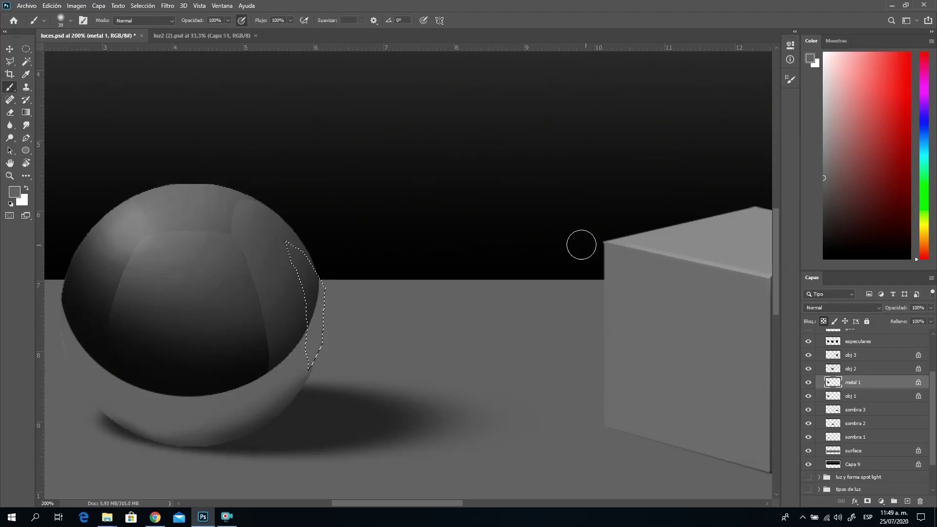
{"action": "left_click", "coordinate": [632, 291], "text": "alt"}
{"action": "left_click_drag", "start_coordinate": [299, 219], "coordinate": [307, 387]}
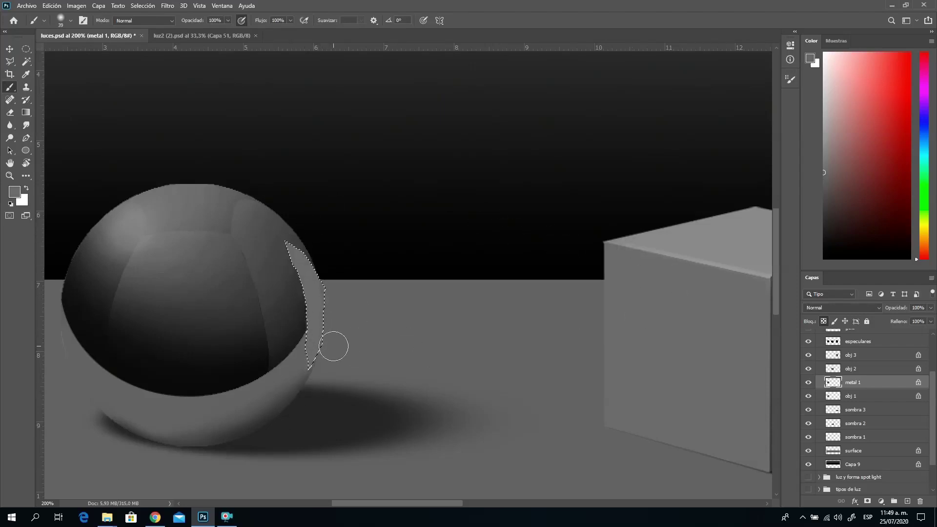
{"action": "left_click", "coordinate": [343, 417], "text": "alt"}
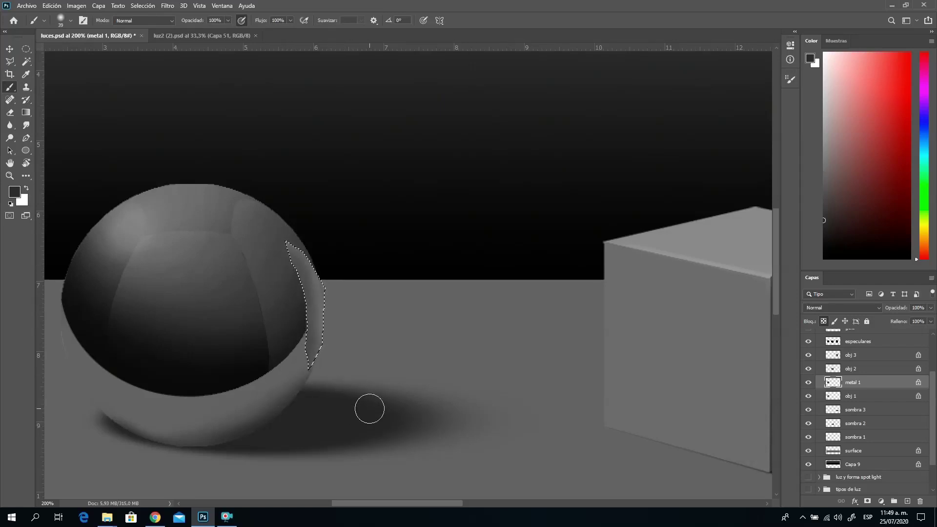
Subtract the inner part of the crescent selection with the lasso, leaving only a thin strip along the sphere's right edge.
{"action": "left_click", "coordinate": [10, 62]}
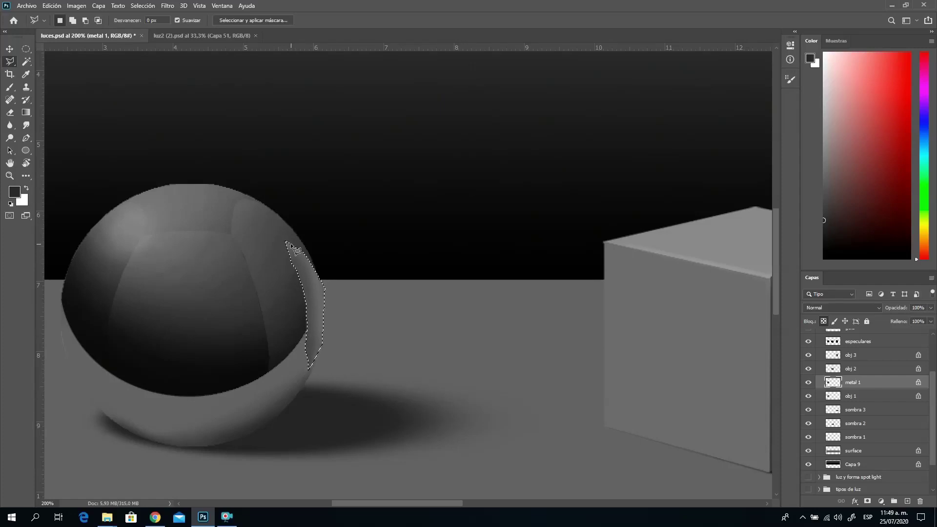
{"action": "key", "text": "alt"}
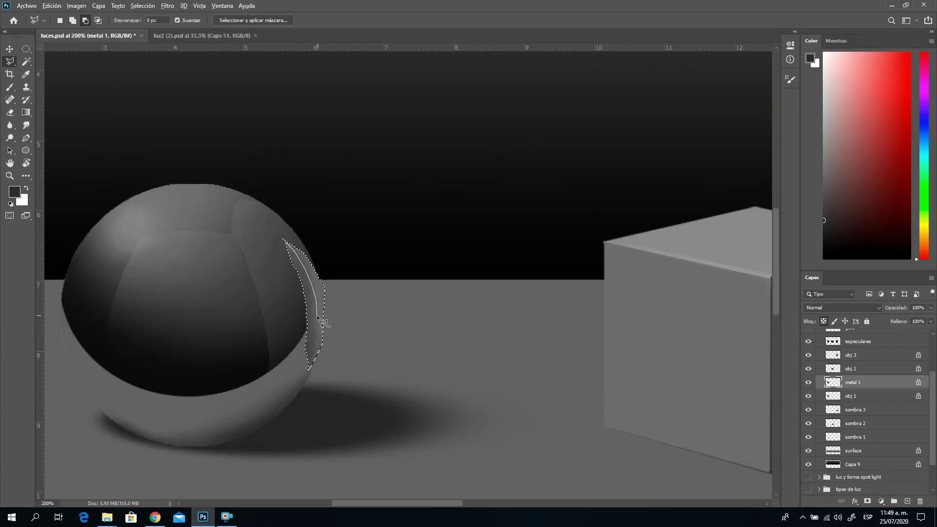
{"action": "left_click_drag", "start_coordinate": [316, 340], "coordinate": [317, 340]}
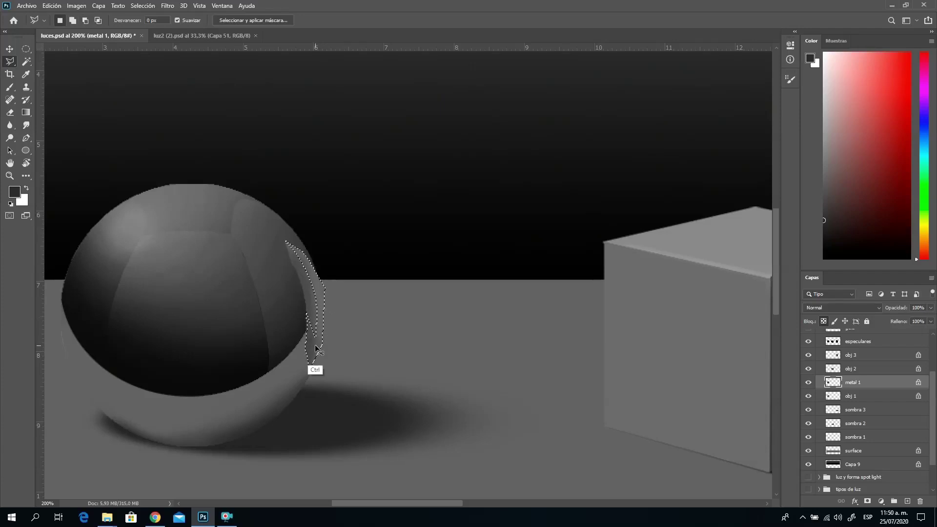
{"action": "key", "text": "alt"}
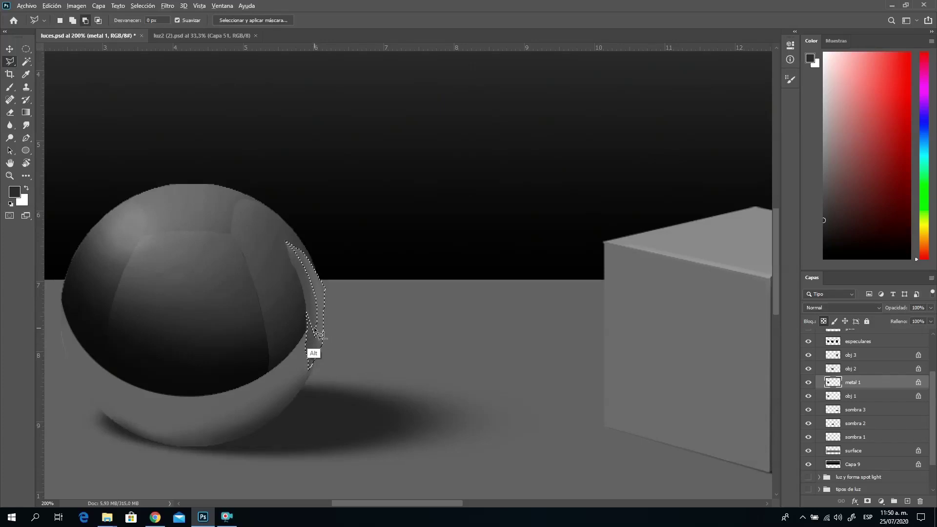
{"action": "left_click_drag", "start_coordinate": [317, 347], "coordinate": [307, 376]}
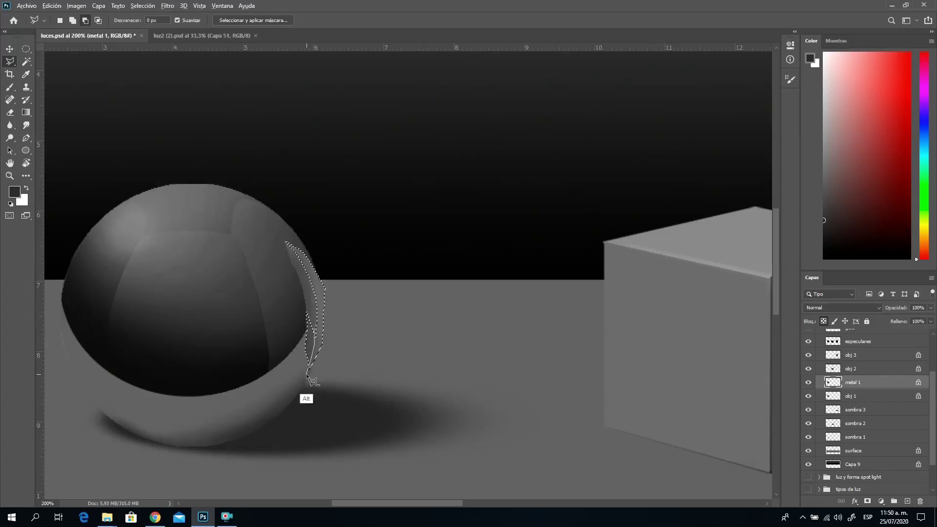
{"action": "left_click", "coordinate": [298, 318]}
{"action": "key", "text": "alt"}
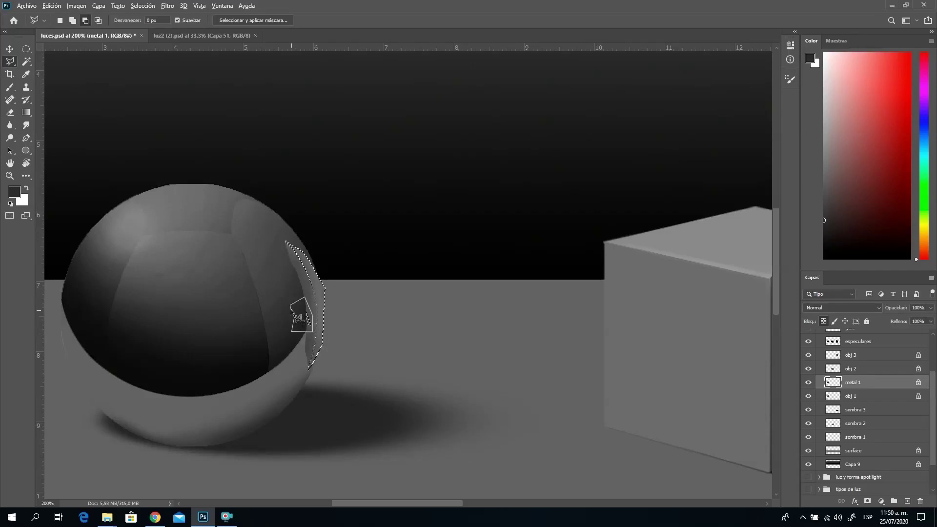
Brush dark grey over the selected thin strip as the cube reflection's shaded side and clear the selection.
{"action": "left_click", "coordinate": [10, 86]}
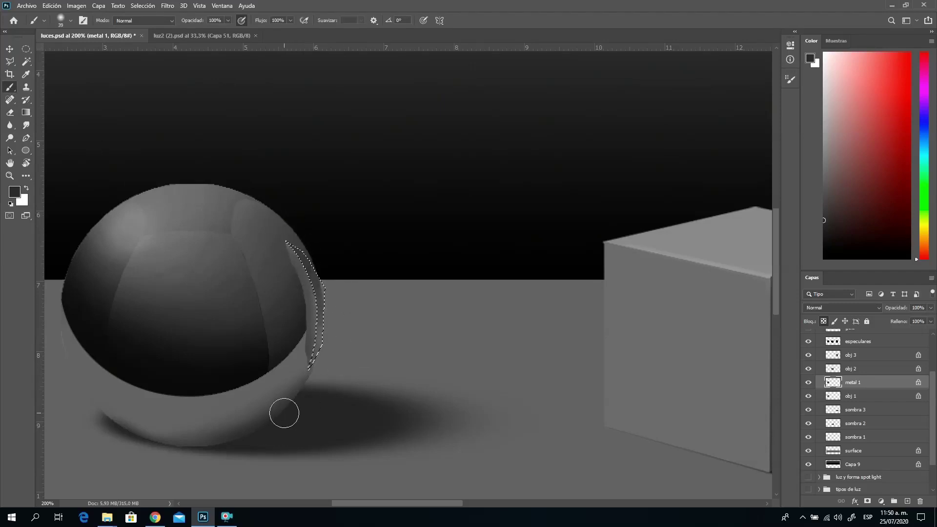
{"action": "left_click_drag", "start_coordinate": [284, 412], "coordinate": [268, 226]}
{"action": "key", "text": "ctrl+d"}
Set the Circular definido brush to 2 px and retouch the edges of the crescent reflection and right panel with greys sampled beside them.
{"action": "key", "text": "z"}
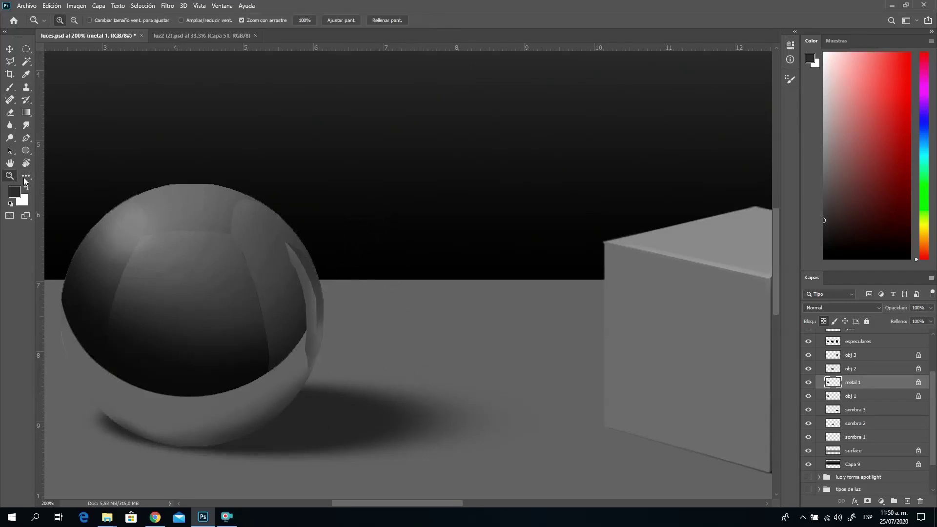
{"action": "left_click", "coordinate": [305, 319]}
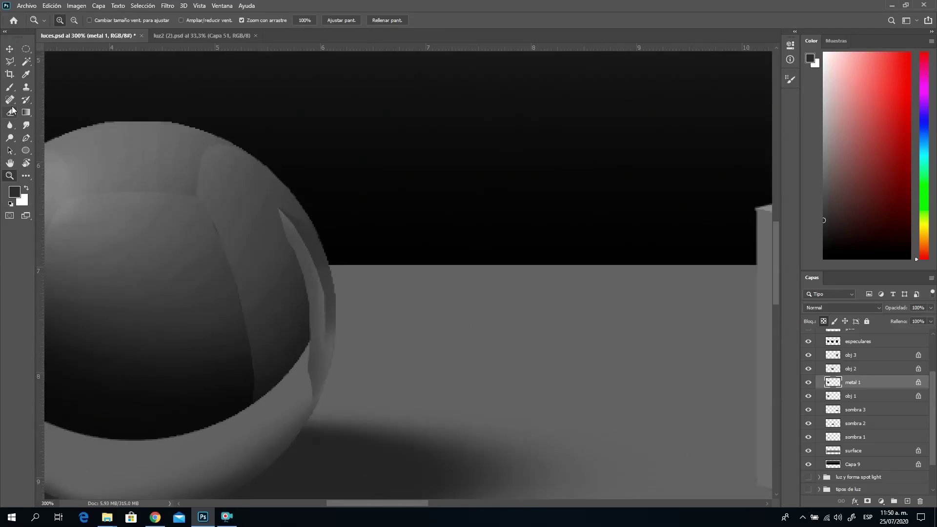
{"action": "left_click", "coordinate": [9, 87]}
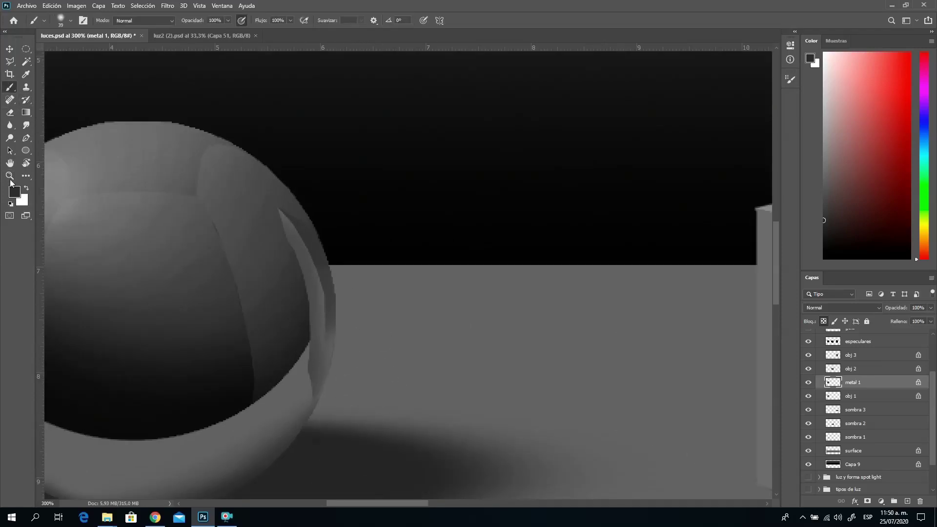
{"action": "right_click", "coordinate": [221, 255]}
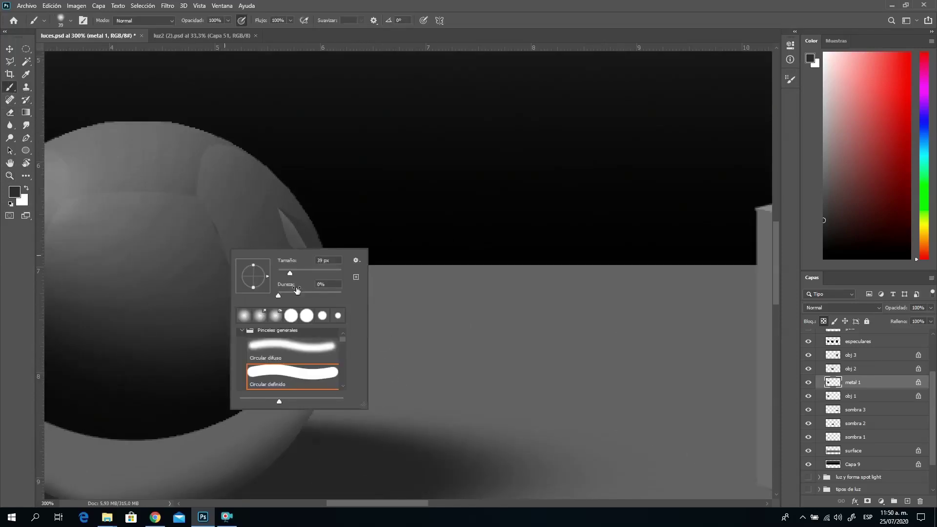
{"action": "left_click", "coordinate": [306, 372]}
{"action": "left_click", "coordinate": [338, 260]}
{"action": "type", "text": "2"}
{"action": "key", "text": "Return"}
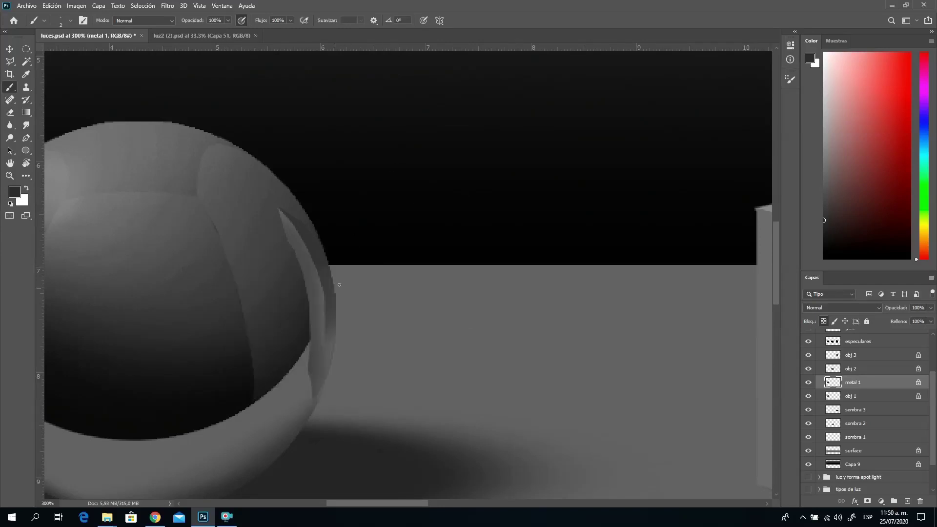
{"action": "left_click", "coordinate": [306, 256], "text": "alt"}
{"action": "left_click", "coordinate": [317, 306], "text": "alt"}
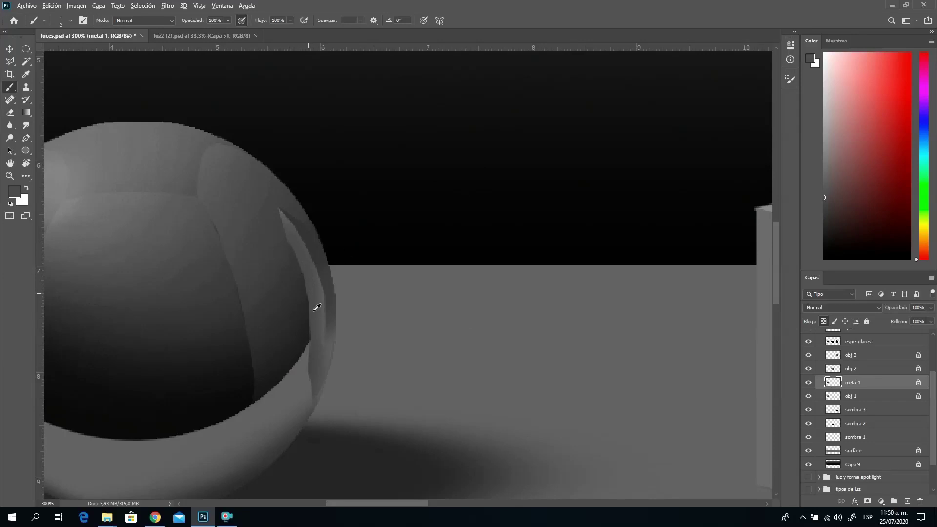
{"action": "left_click", "coordinate": [318, 338], "text": "alt"}
{"action": "left_click", "coordinate": [214, 218], "text": "alt"}
{"action": "left_click", "coordinate": [10, 175]}
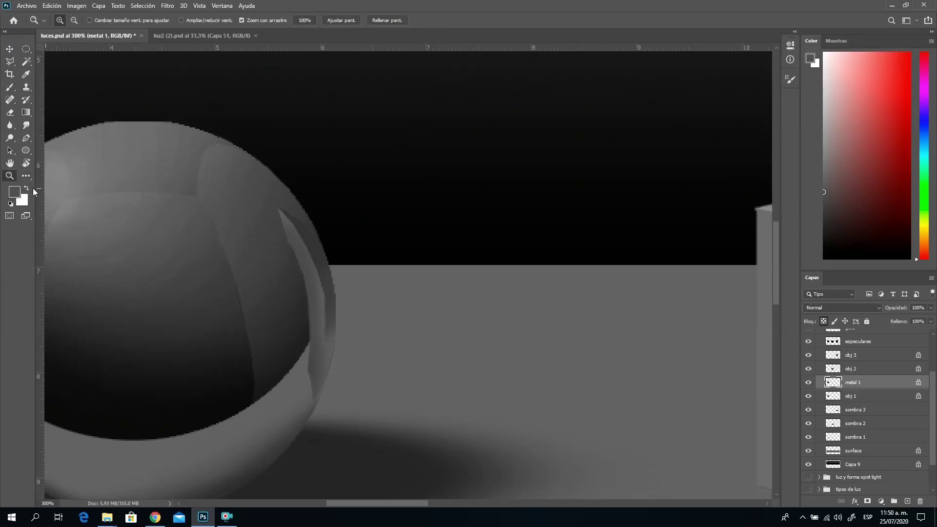
Retouch the lower end of the sphere's right-edge reflection with sampled grey, setting the Circular definido brush to 20 px and finally 12 px.
{"action": "left_click", "coordinate": [263, 256], "text": "alt"}
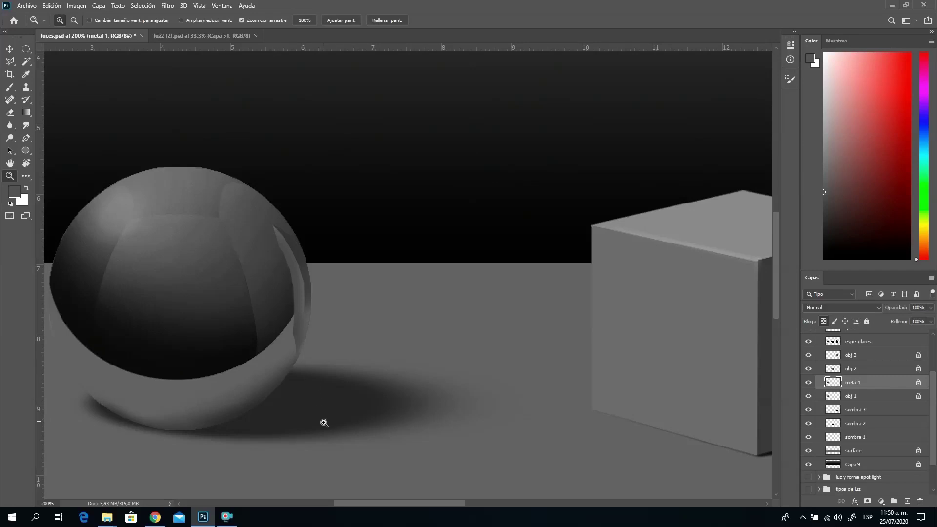
{"action": "left_click", "coordinate": [294, 336]}
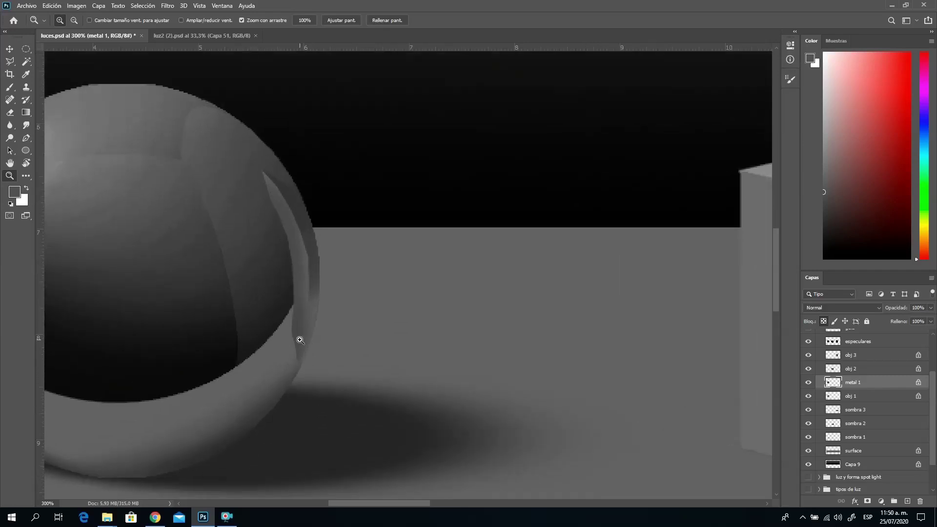
{"action": "left_click", "coordinate": [10, 87]}
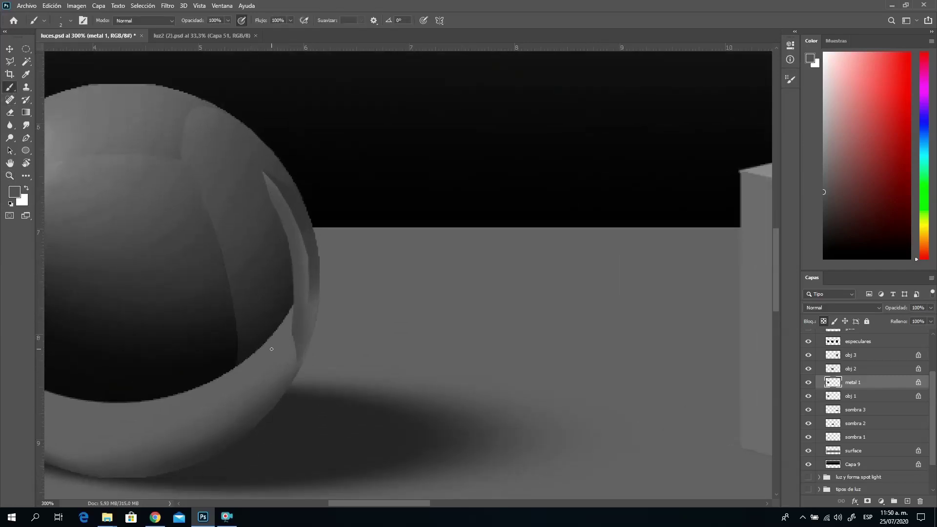
{"action": "right_click", "coordinate": [375, 356]}
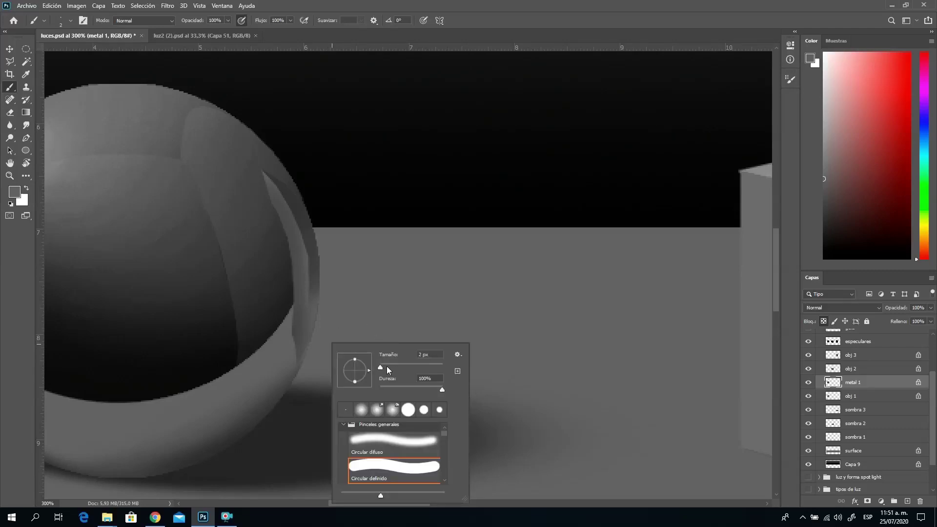
{"action": "left_click", "coordinate": [381, 368]}
{"action": "left_click", "coordinate": [284, 347], "text": "alt"}
{"action": "left_click_drag", "start_coordinate": [290, 323], "coordinate": [276, 386]}
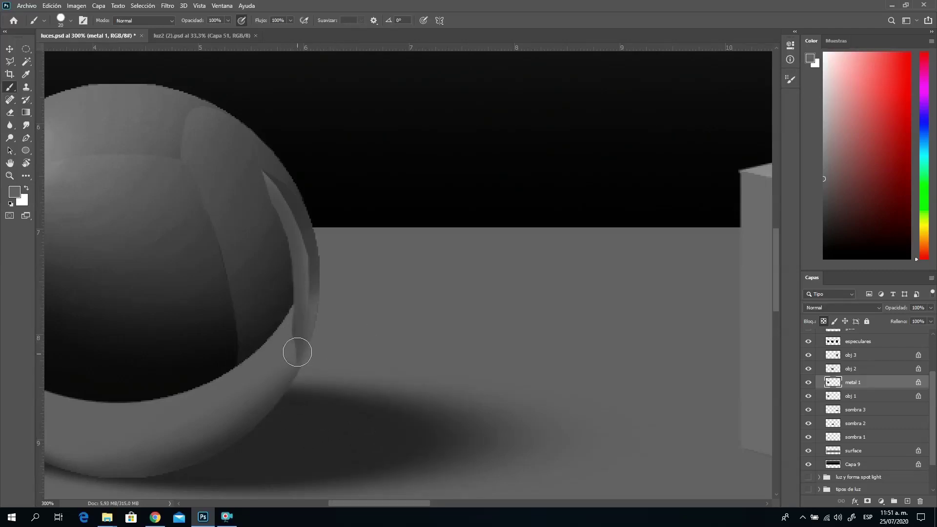
{"action": "right_click", "coordinate": [336, 348]}
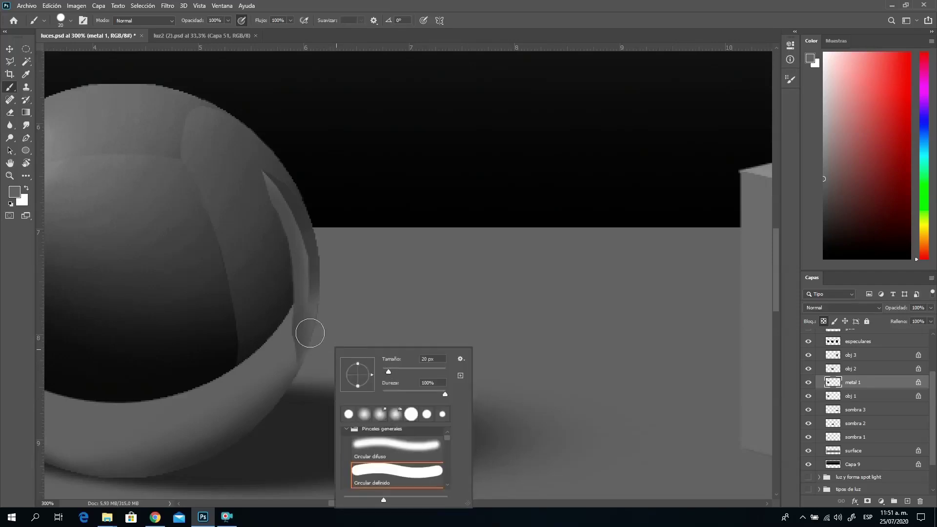
{"action": "left_click_drag", "start_coordinate": [386, 374], "coordinate": [385, 373]}
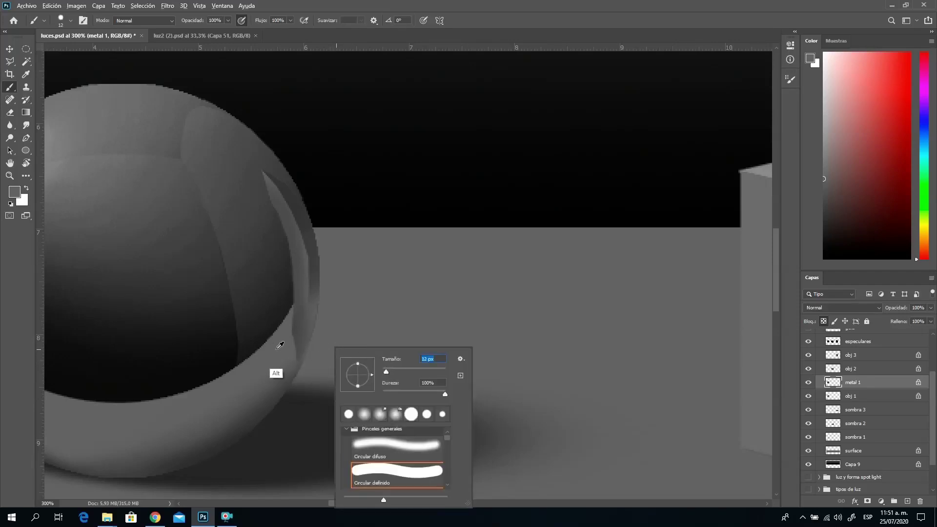
{"action": "key", "text": "Return"}
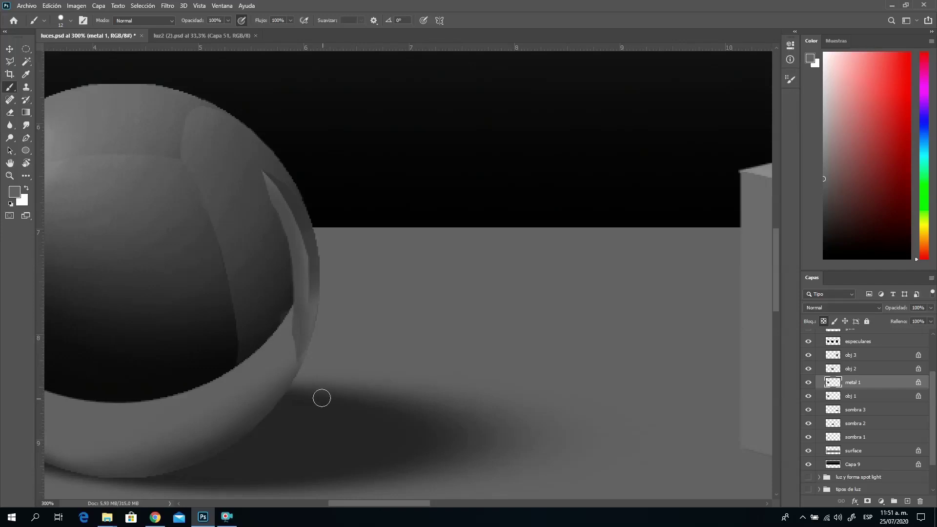
Paint a soft white highlight on the sphere's upper left with the Circular difuso brush, flattened to an ellipse, angled 32° and sized 166 px.
{"action": "mouse_move", "coordinate": [375, 267]}
{"action": "left_mouse_down"}
{"action": "mouse_move", "coordinate": [585, 282]}
{"action": "mouse_move", "coordinate": [299, 234]}
{"action": "mouse_move", "coordinate": [244, 240]}
{"action": "mouse_move", "coordinate": [556, 287]}
{"action": "left_mouse_up"}
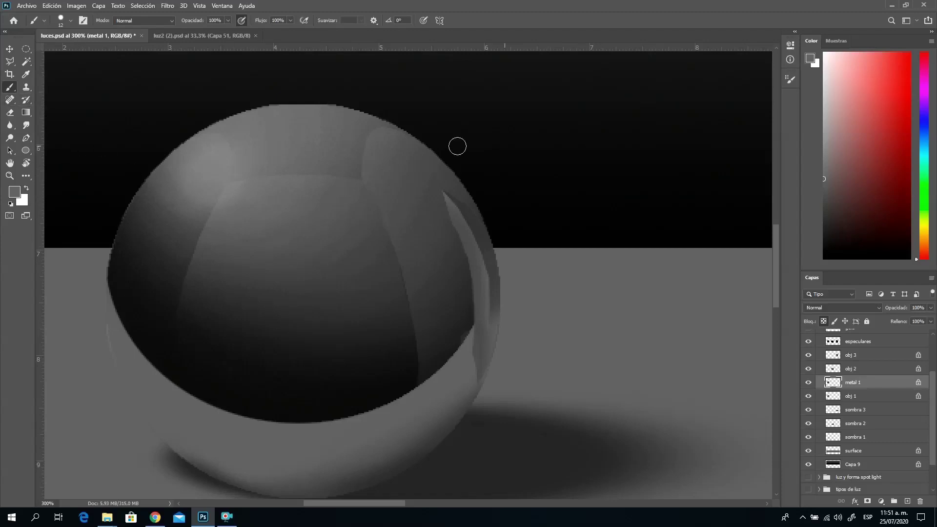
{"action": "left_click_drag", "start_coordinate": [835, 90], "coordinate": [774, 2]}
{"action": "right_click", "coordinate": [282, 236]}
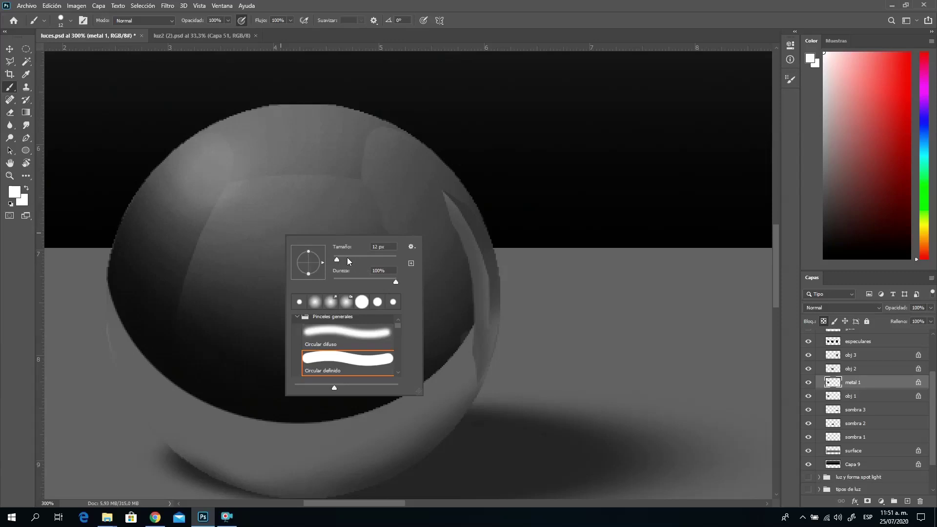
{"action": "left_click", "coordinate": [353, 337]}
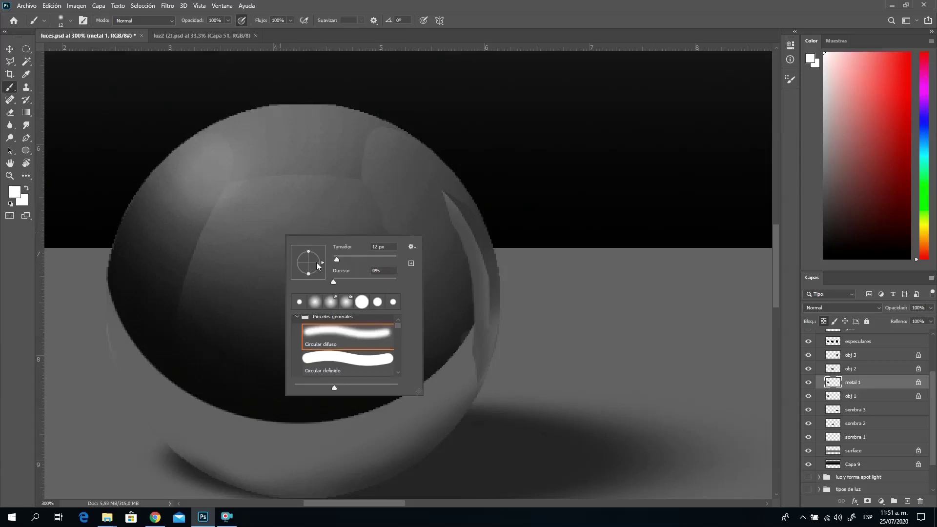
{"action": "left_click_drag", "start_coordinate": [310, 259], "coordinate": [309, 261]}
{"action": "left_click_drag", "start_coordinate": [327, 253], "coordinate": [356, 261]}
{"action": "left_click", "coordinate": [375, 257]}
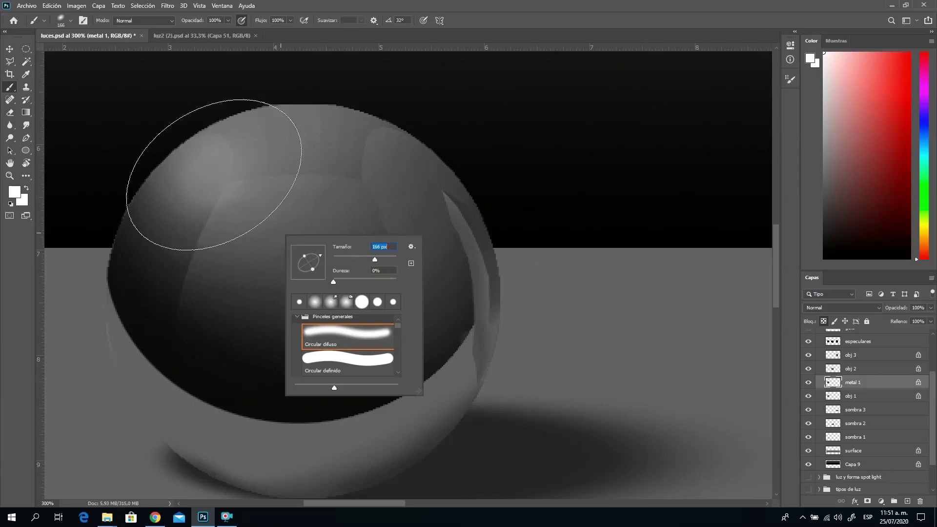
{"action": "left_click", "coordinate": [218, 180]}
{"action": "left_click", "coordinate": [232, 184]}
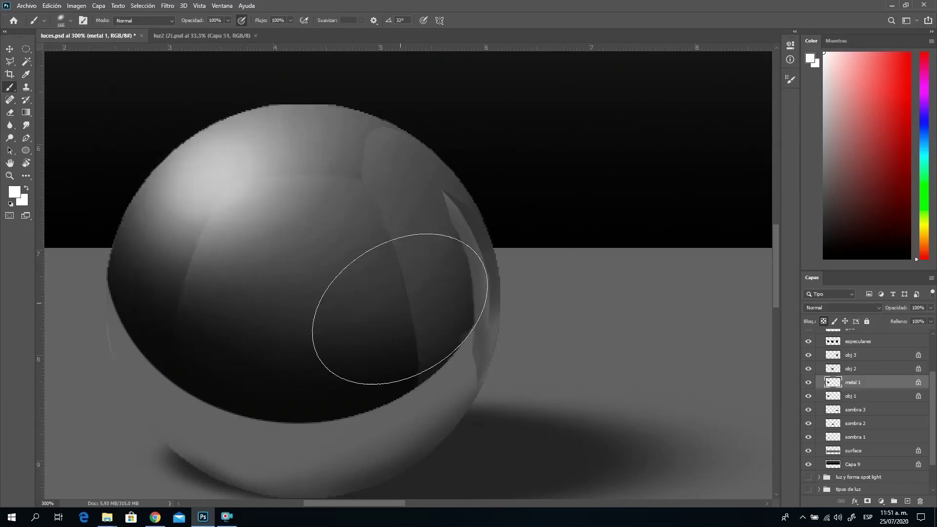
Try to build a brighter highlight core with smaller, harder white dabs, reducing the elliptical brush in stages to 57 px.
{"action": "right_click", "coordinate": [374, 265]}
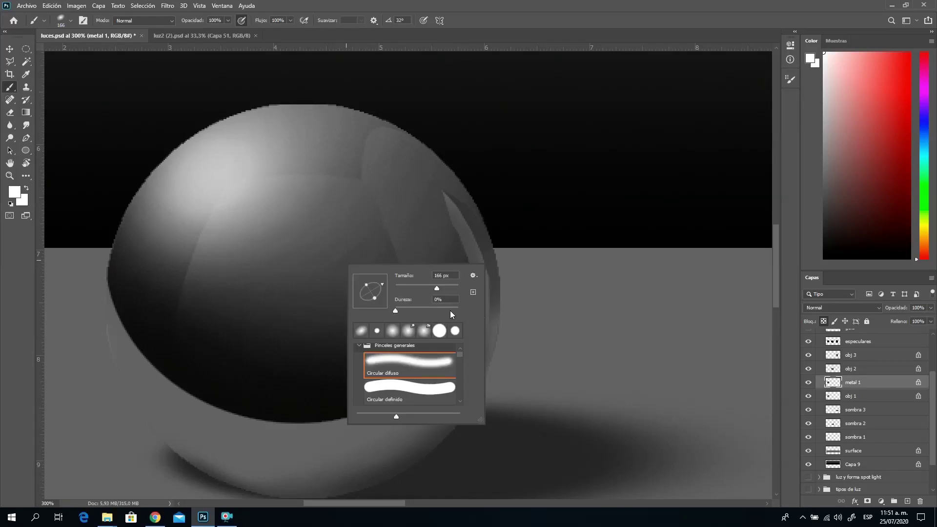
{"action": "left_click", "coordinate": [417, 287]}
{"action": "left_click", "coordinate": [220, 178]}
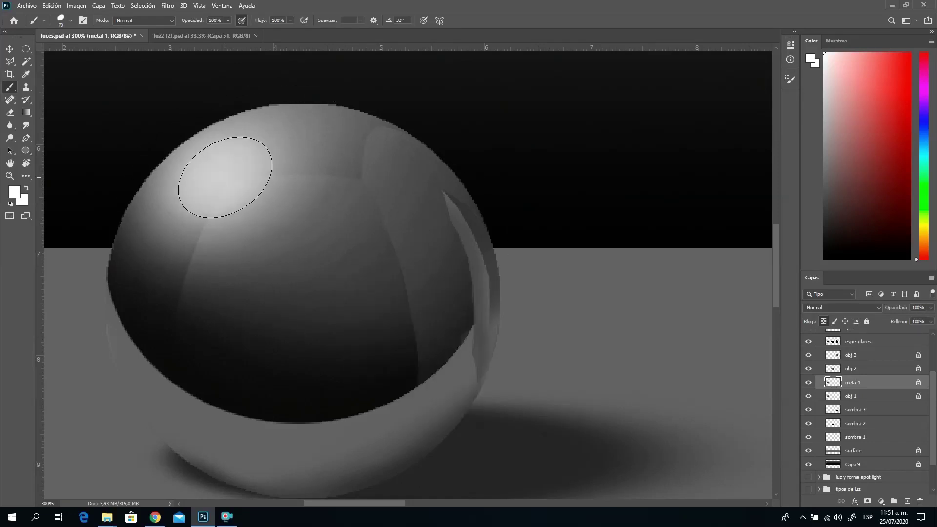
{"action": "left_click", "coordinate": [223, 174]}
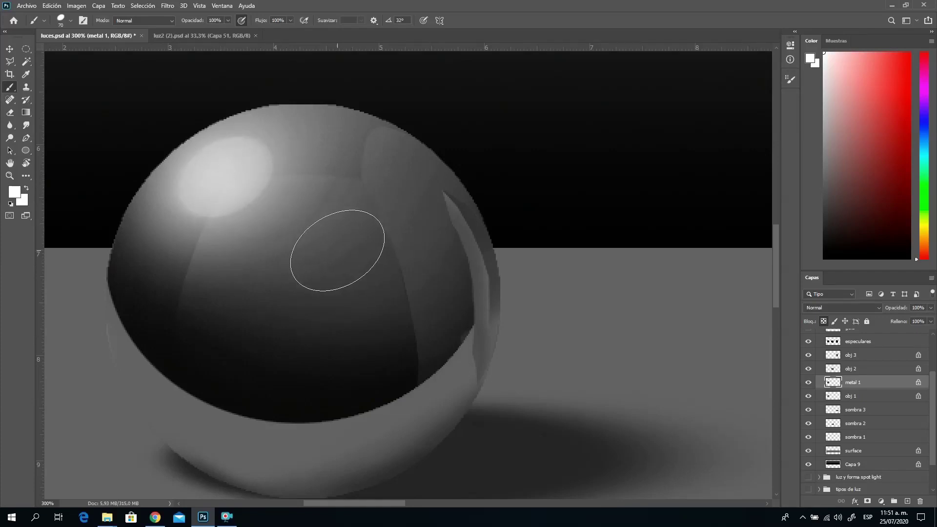
{"action": "right_click", "coordinate": [342, 250]}
{"action": "left_click_drag", "start_coordinate": [408, 276], "coordinate": [406, 277]}
{"action": "left_click", "coordinate": [230, 184]}
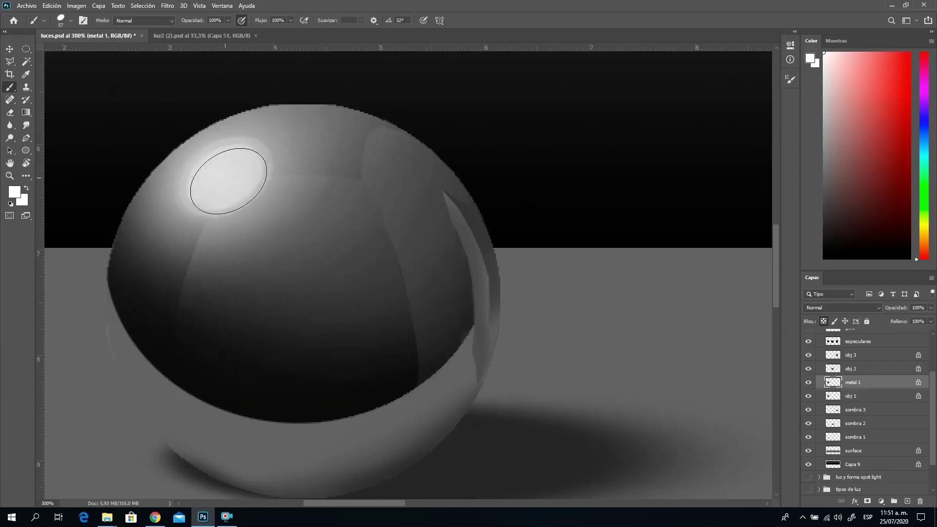
{"action": "left_click", "coordinate": [230, 184]}
{"action": "left_click", "coordinate": [239, 200]}
Try the especulares layer at 100% and 2% opacity to compare its highlight with the painted one.
{"action": "left_click", "coordinate": [874, 343]}
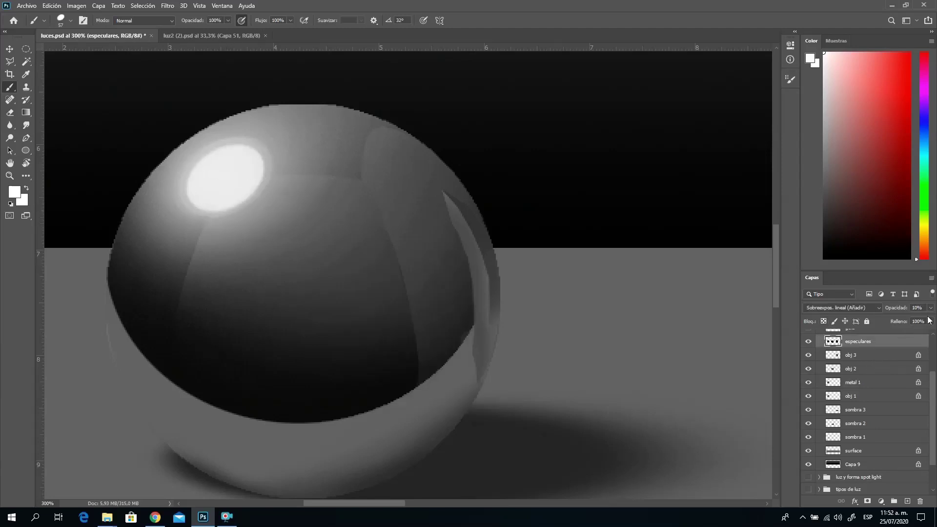
{"action": "left_click", "coordinate": [929, 308]}
{"action": "left_click_drag", "start_coordinate": [917, 319], "coordinate": [929, 319]}
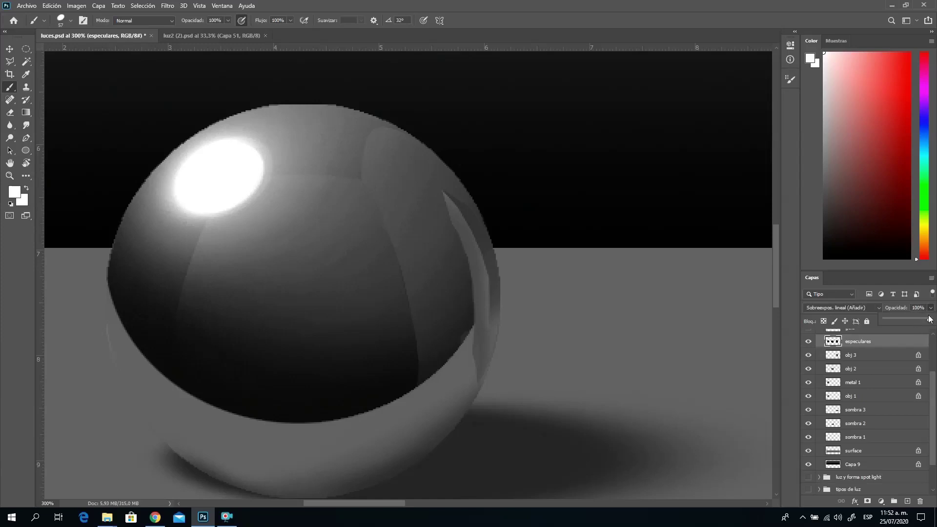
{"action": "left_click_drag", "start_coordinate": [866, 315], "coordinate": [886, 316]}
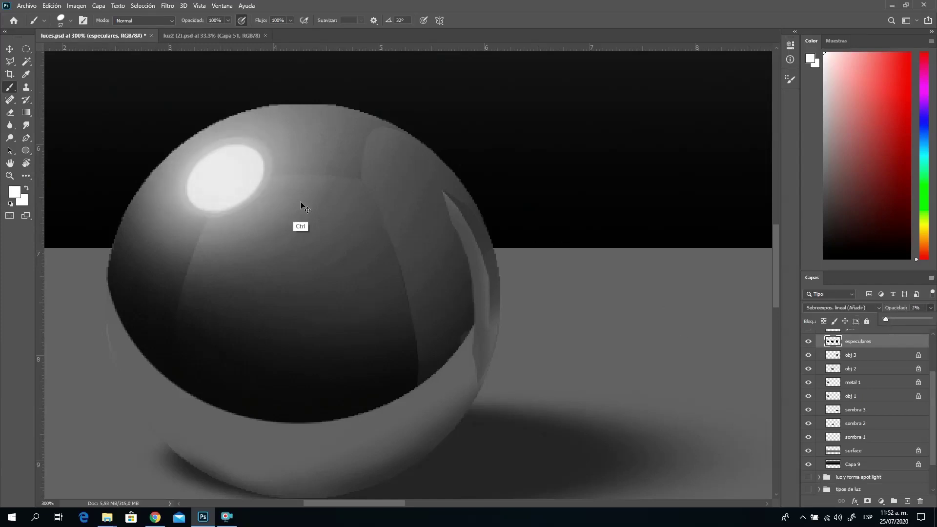
Undo the especulares opacity changes and the smaller white dabs, keeping only the large soft highlight.
{"action": "key", "text": "ctrl+z"}
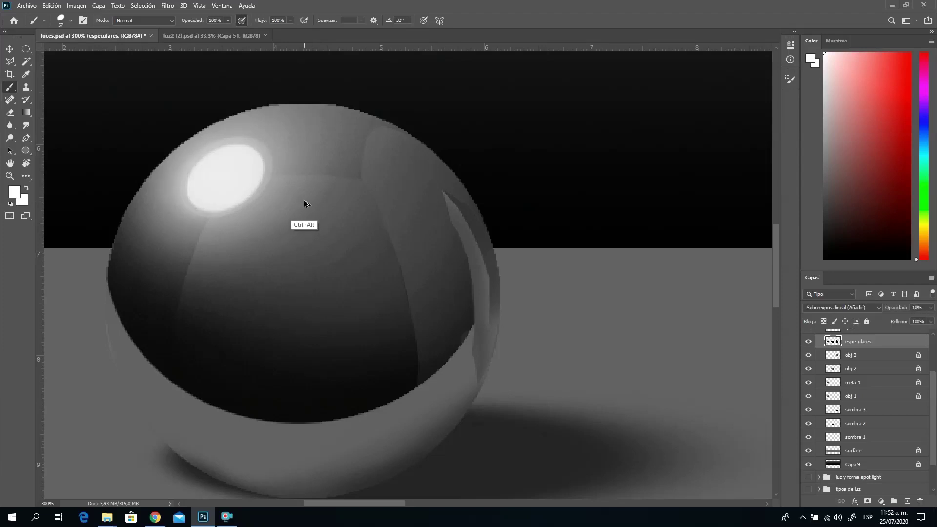
{"action": "key", "text": "ctrl+alt+z"}
{"action": "key", "text": "ctrl+z"}
{"action": "key", "text": "ctrl+z"}
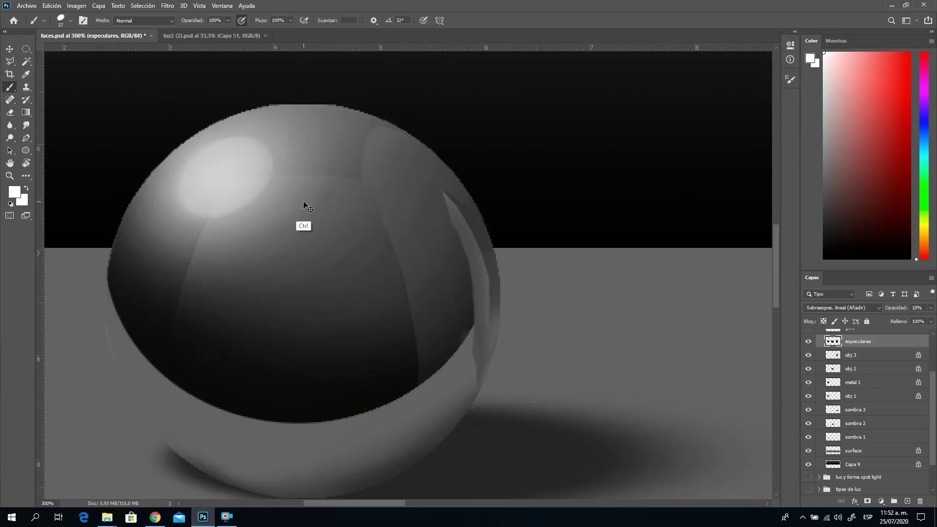
{"action": "key", "text": "ctrl+z"}
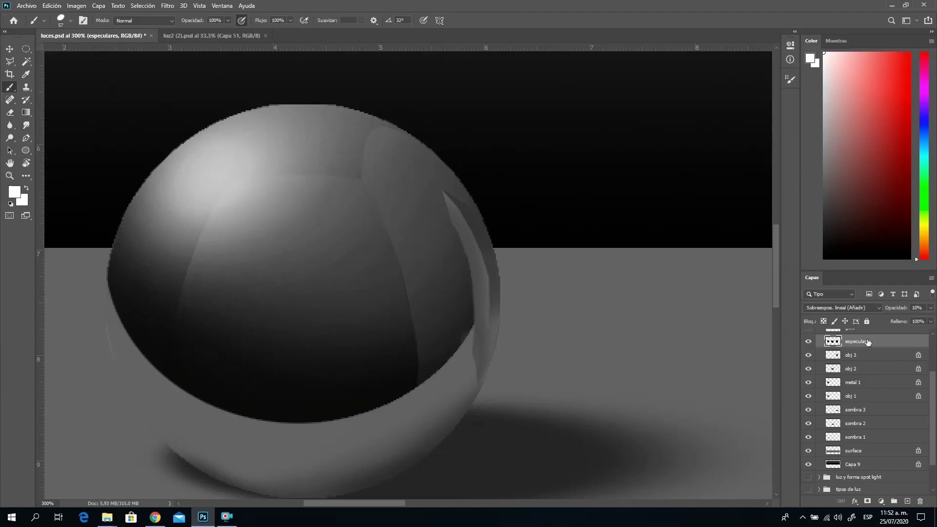
Raise the especulares layer's opacity to 100%, then set it to 48% as a guide for the sphere's highlight.
{"action": "left_click", "coordinate": [929, 308]}
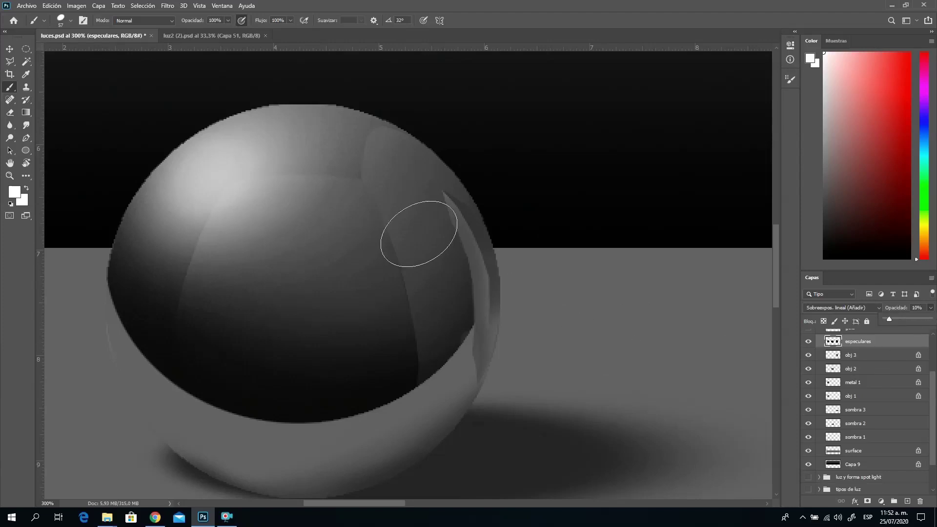
{"action": "left_click_drag", "start_coordinate": [888, 318], "coordinate": [929, 319]}
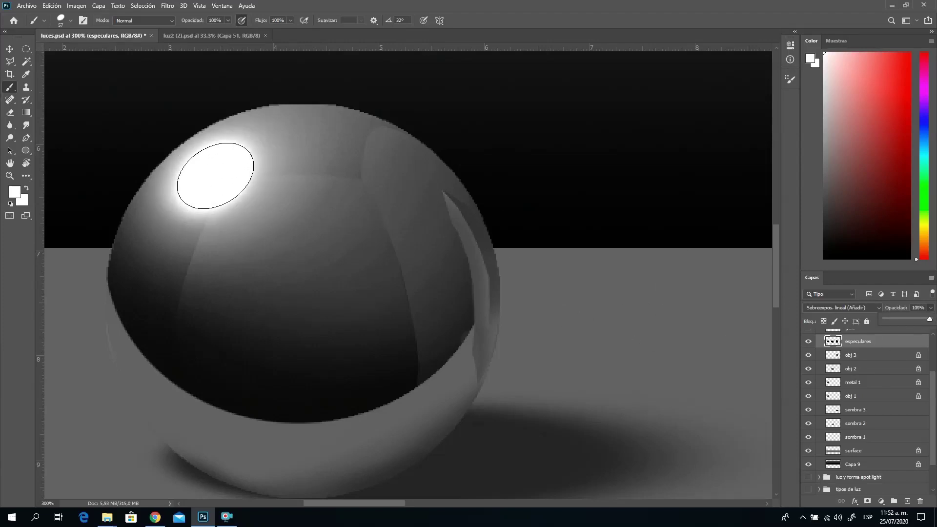
{"action": "left_click", "coordinate": [208, 177]}
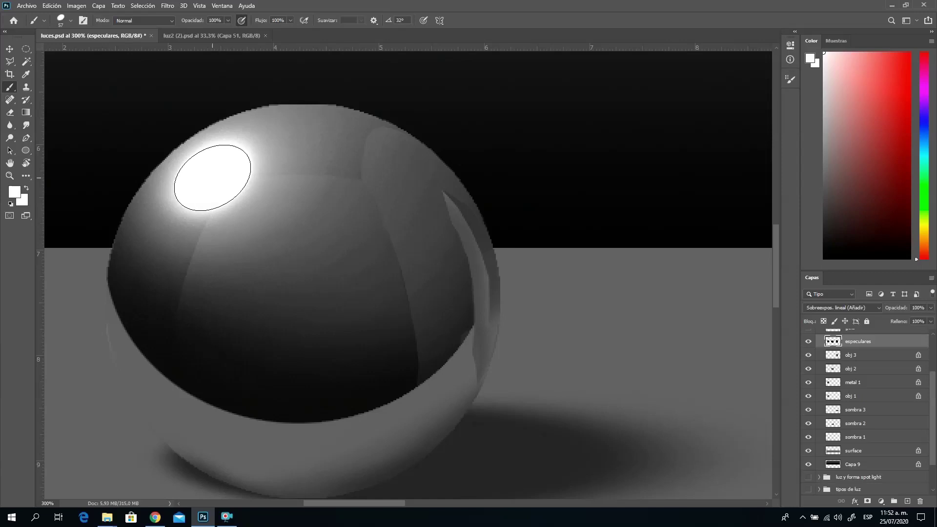
{"action": "left_click", "coordinate": [930, 309]}
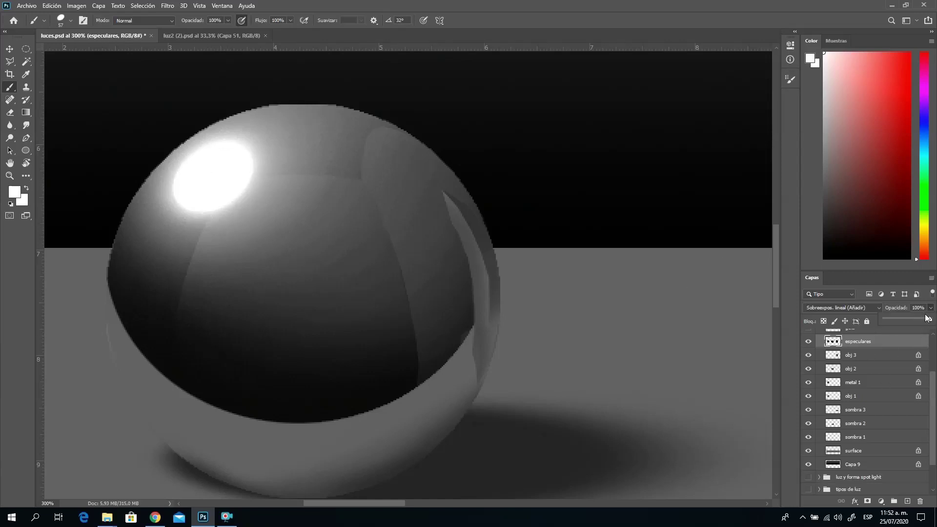
{"action": "left_click_drag", "start_coordinate": [897, 318], "coordinate": [934, 320]}
{"action": "left_click", "coordinate": [932, 331]}
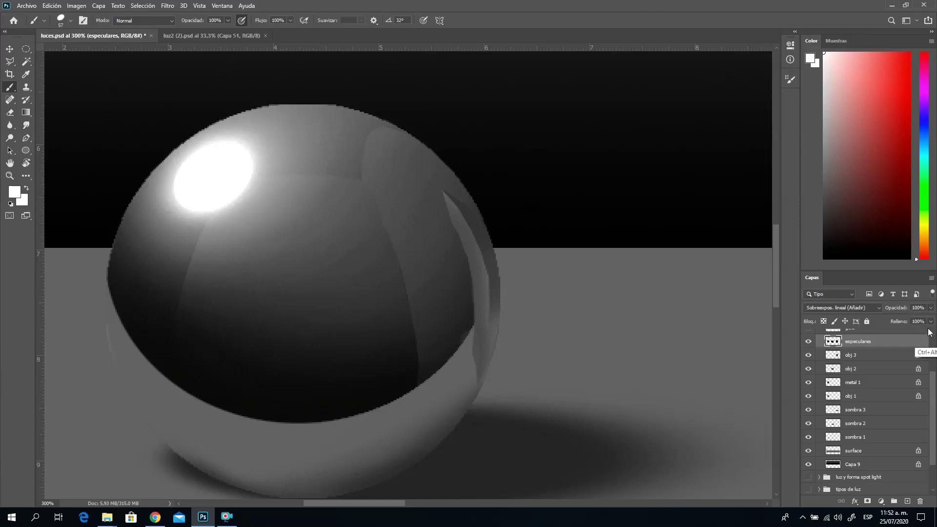
{"action": "left_click_drag", "start_coordinate": [930, 307], "coordinate": [876, 366]}
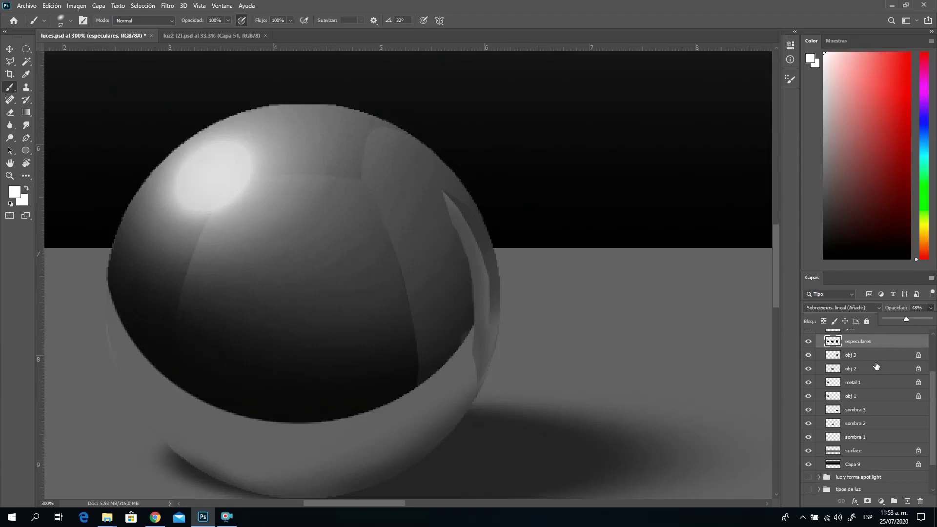
On the metal 1 layer, paint the highlight core white with the 57 px elliptical brush, then dab over it at 100% hardness.
{"action": "left_click", "coordinate": [856, 387]}
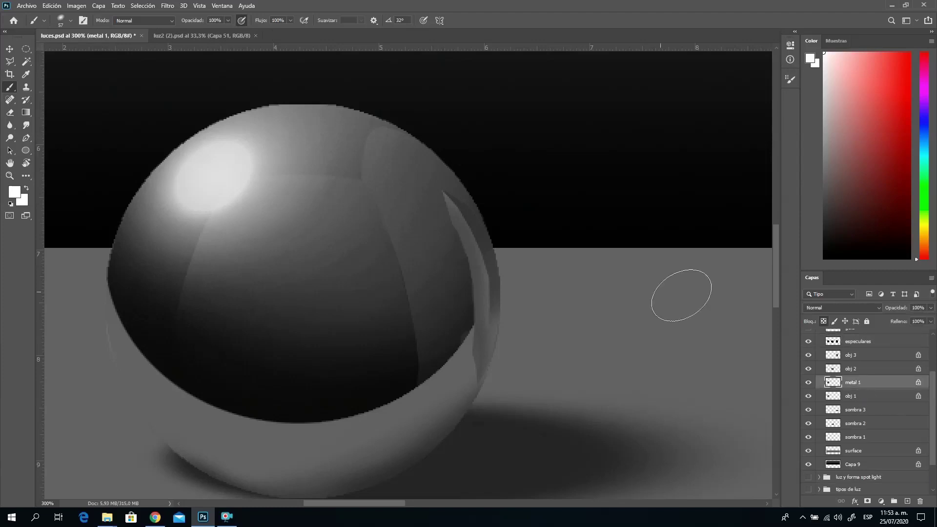
{"action": "mouse_move", "coordinate": [210, 180]}
{"action": "left_mouse_down"}
{"action": "mouse_move", "coordinate": [225, 168]}
{"action": "mouse_move", "coordinate": [207, 188]}
{"action": "mouse_move", "coordinate": [225, 157]}
{"action": "mouse_move", "coordinate": [216, 162]}
{"action": "mouse_move", "coordinate": [237, 178]}
{"action": "left_mouse_up"}
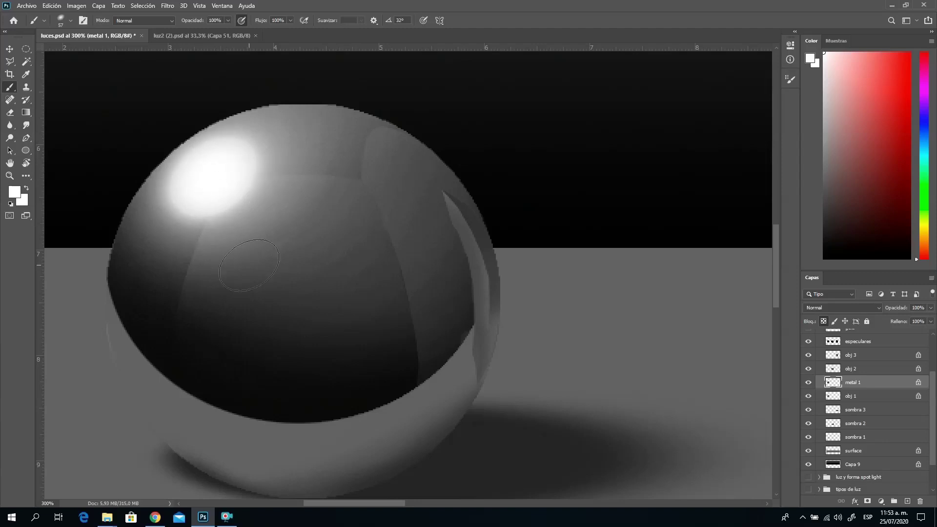
{"action": "right_click", "coordinate": [285, 201]}
{"action": "left_click_drag", "start_coordinate": [332, 247], "coordinate": [441, 244]}
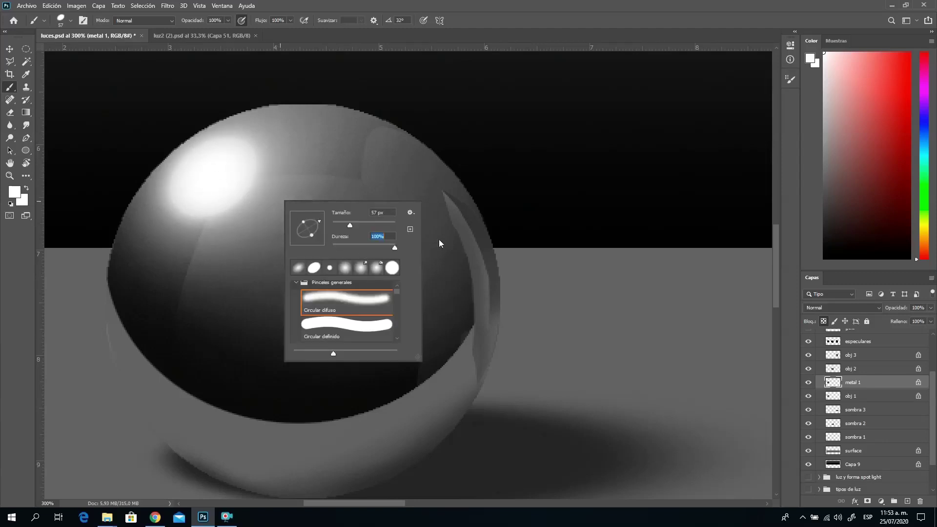
{"action": "left_click", "coordinate": [214, 176]}
{"action": "left_click", "coordinate": [214, 176]}
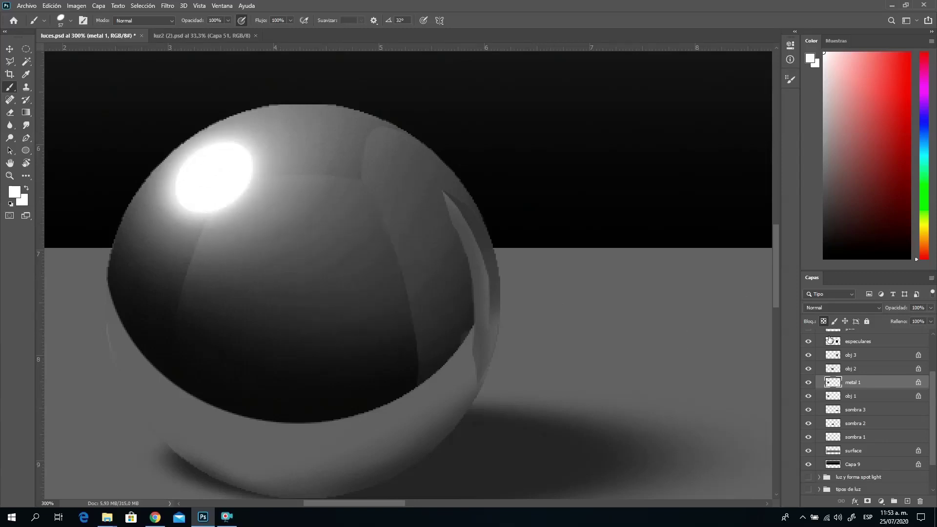
Lower the especulares layer's opacity to 0%.
{"action": "left_click", "coordinate": [881, 346]}
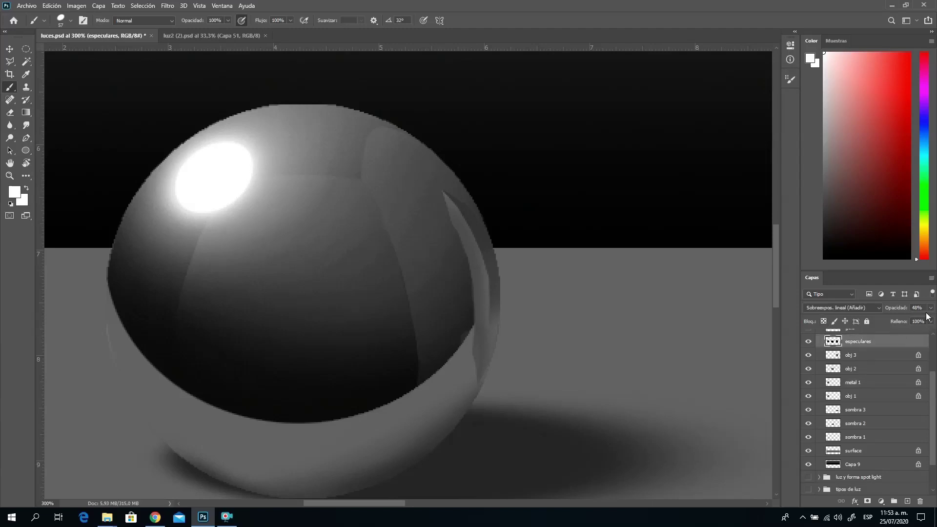
{"action": "left_click", "coordinate": [929, 309]}
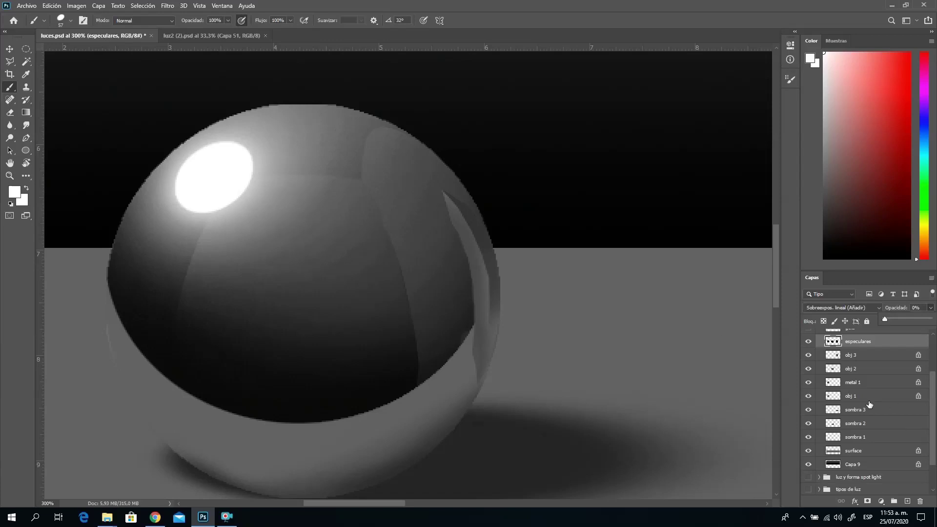
On the metal 1 layer, dab white over the sphere's highlight with the 57 px brush at 33% hardness.
{"action": "left_click", "coordinate": [861, 389]}
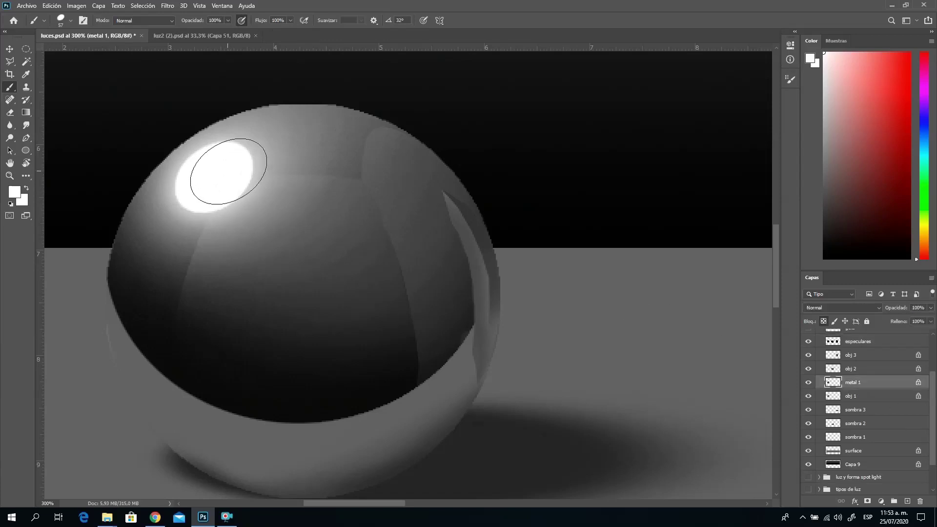
{"action": "right_click", "coordinate": [235, 188]}
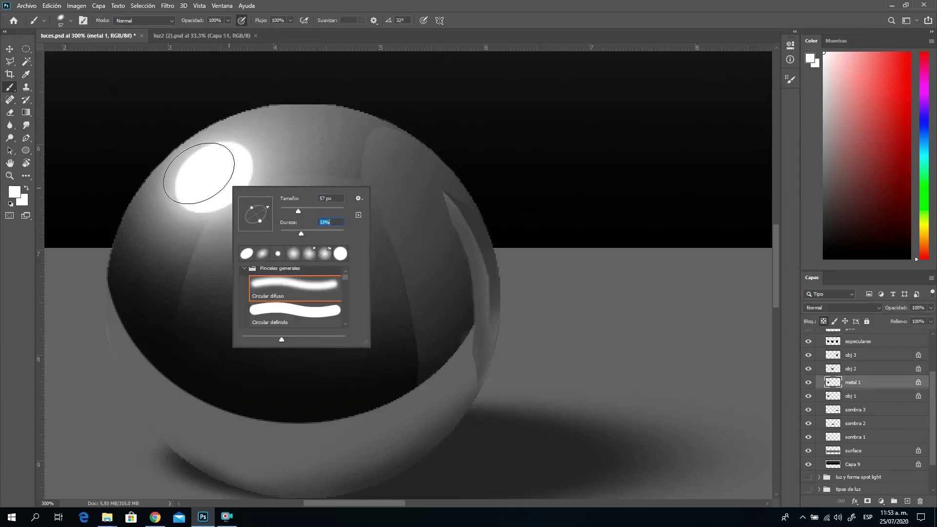
{"action": "left_click", "coordinate": [209, 176]}
{"action": "left_click", "coordinate": [212, 186]}
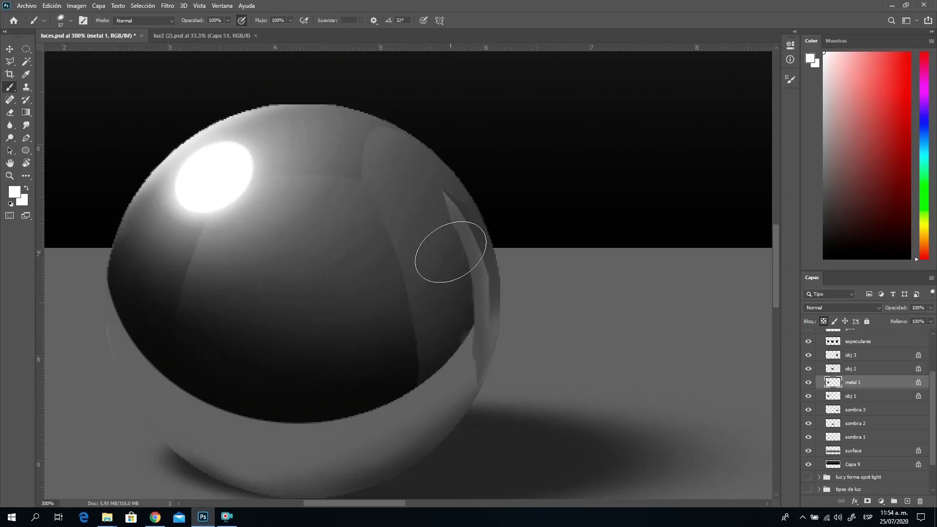
Outline a narrow curved strip on the sphere's upper right side with the Polygonal Lasso.
{"action": "left_click", "coordinate": [13, 64]}
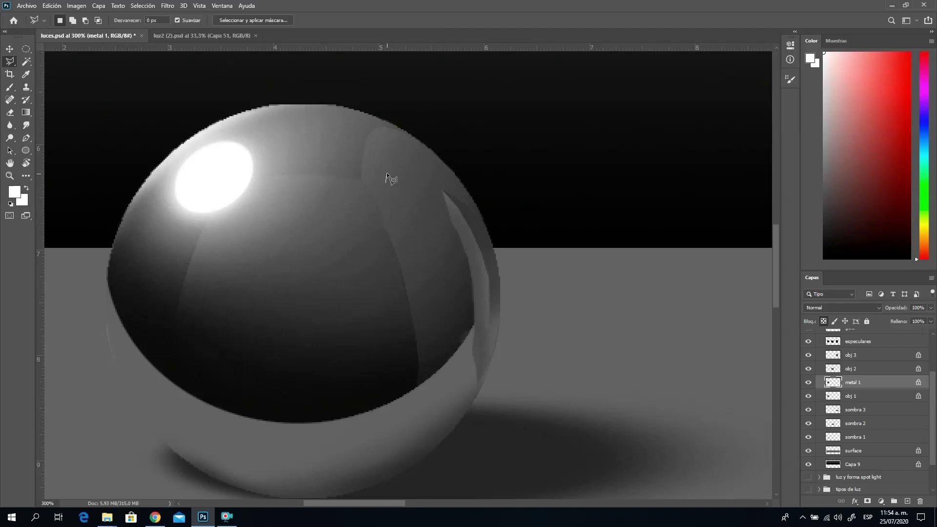
{"action": "left_click_drag", "start_coordinate": [385, 183], "coordinate": [390, 166]}
{"action": "left_click_drag", "start_coordinate": [438, 282], "coordinate": [434, 260]}
{"action": "mouse_move", "coordinate": [386, 176]}
{"action": "left_mouse_down"}
{"action": "mouse_move", "coordinate": [360, 157]}
{"action": "mouse_move", "coordinate": [442, 273]}
{"action": "left_mouse_up"}
Try brushing white into the selected strip, then undo the paint while keeping the selection.
{"action": "left_click", "coordinate": [9, 87]}
{"action": "mouse_move", "coordinate": [397, 171]}
{"action": "left_mouse_down"}
{"action": "mouse_move", "coordinate": [347, 130]}
{"action": "mouse_move", "coordinate": [445, 233]}
{"action": "mouse_move", "coordinate": [376, 157]}
{"action": "left_mouse_up"}
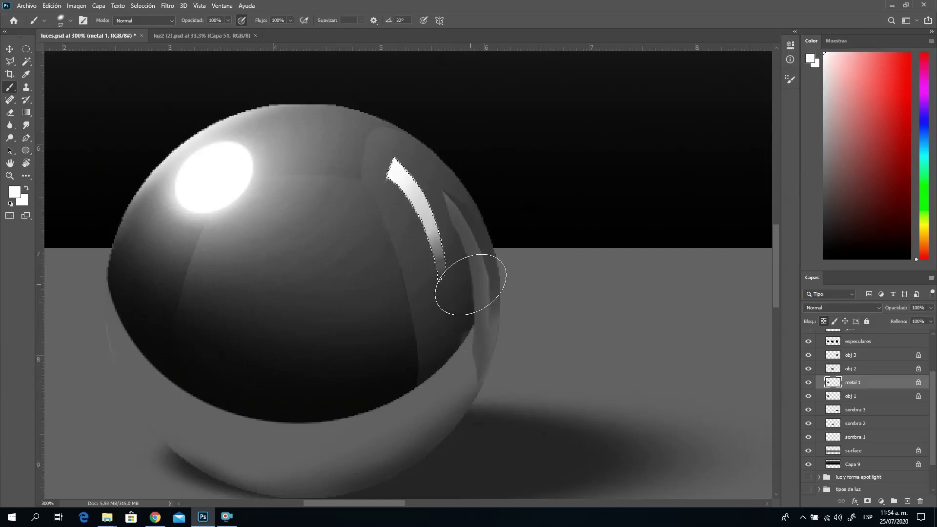
{"action": "left_click", "coordinate": [467, 279], "text": "ctrl"}
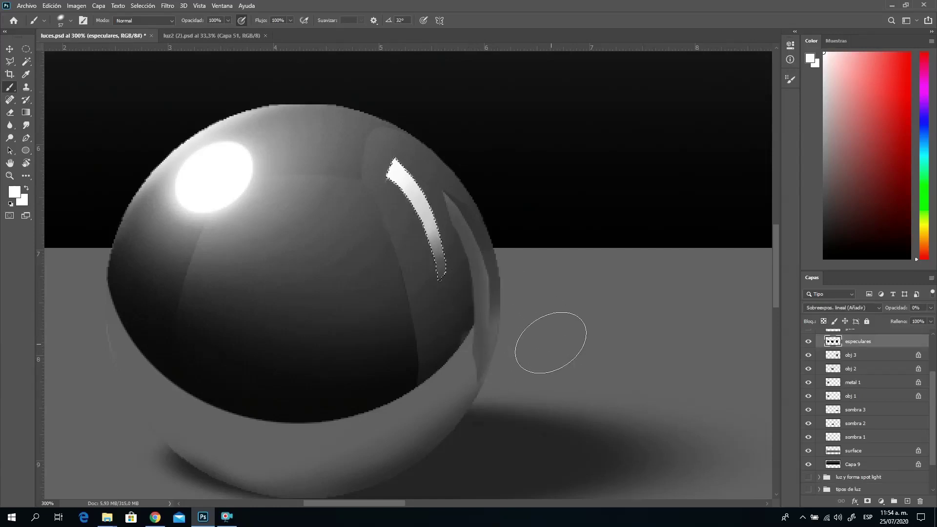
{"action": "key", "text": "ctrl+d"}
{"action": "key", "text": "ctrl+z"}
{"action": "key", "text": "ctrl+z"}
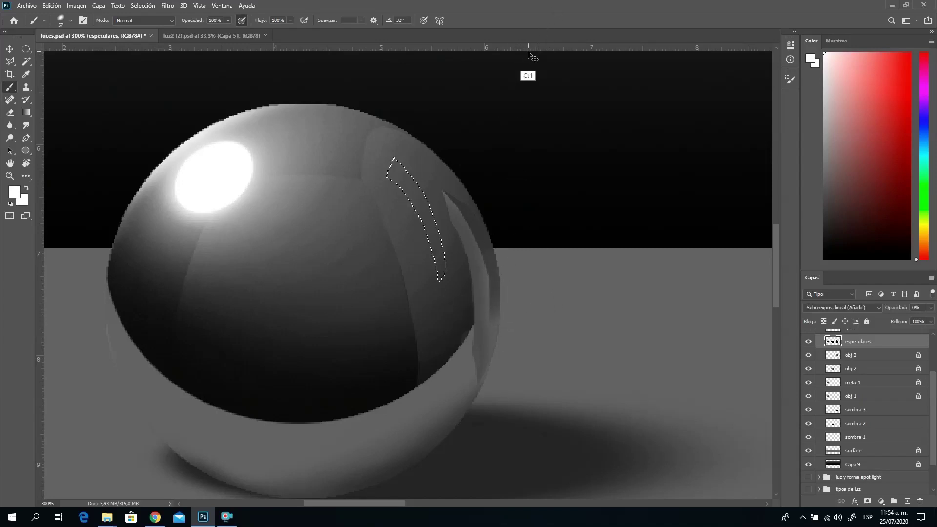
Subtract a thin lengthwise sliver from the strip selection to split it into two bands, and switch to the Brush.
{"action": "left_click", "coordinate": [10, 61]}
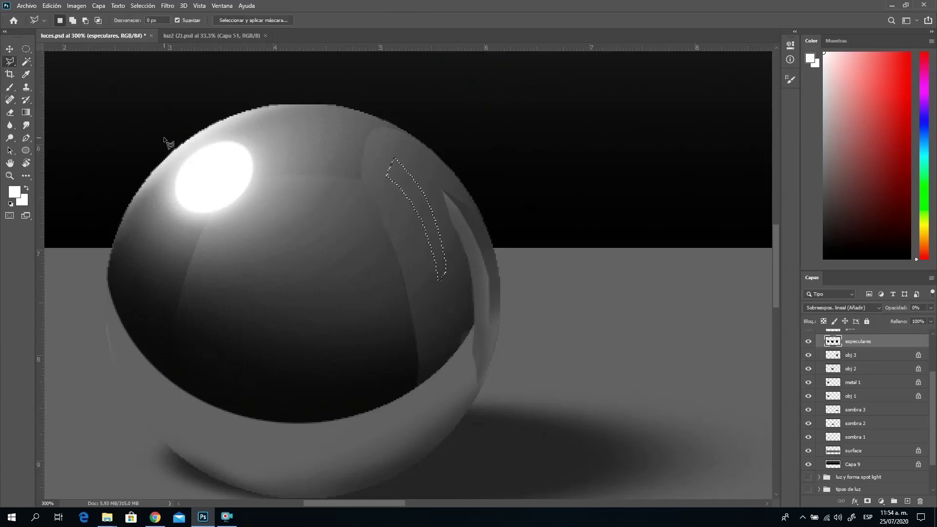
{"action": "key", "text": "alt"}
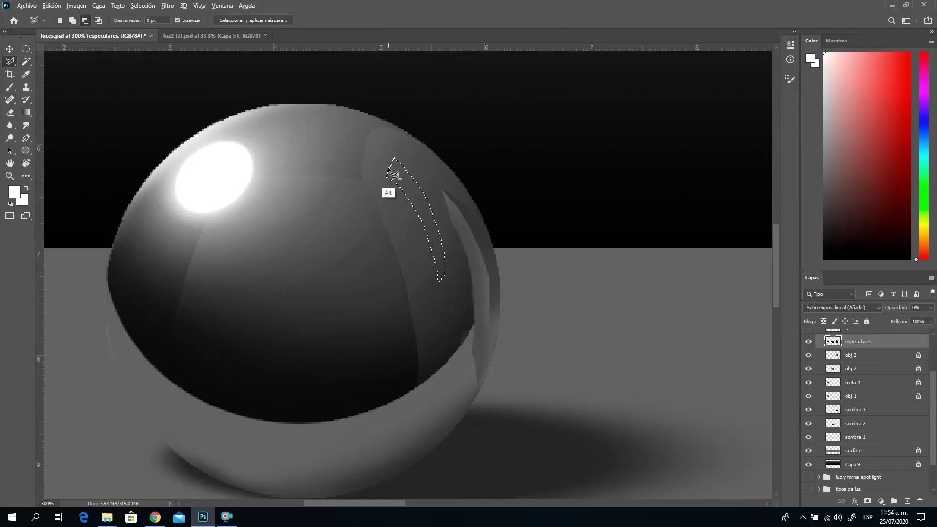
{"action": "left_click", "coordinate": [388, 170], "text": "alt"}
{"action": "left_click", "coordinate": [426, 210]}
{"action": "left_click", "coordinate": [431, 229]}
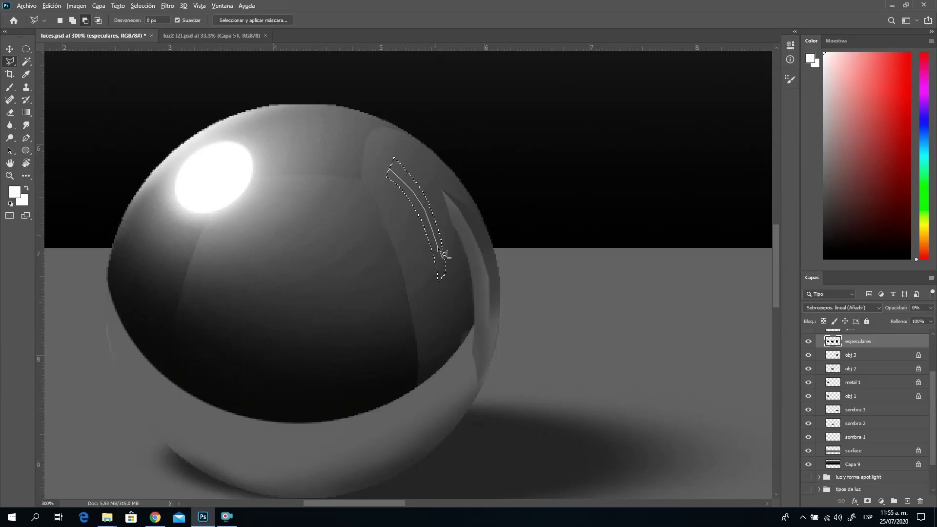
{"action": "left_click", "coordinate": [443, 286]}
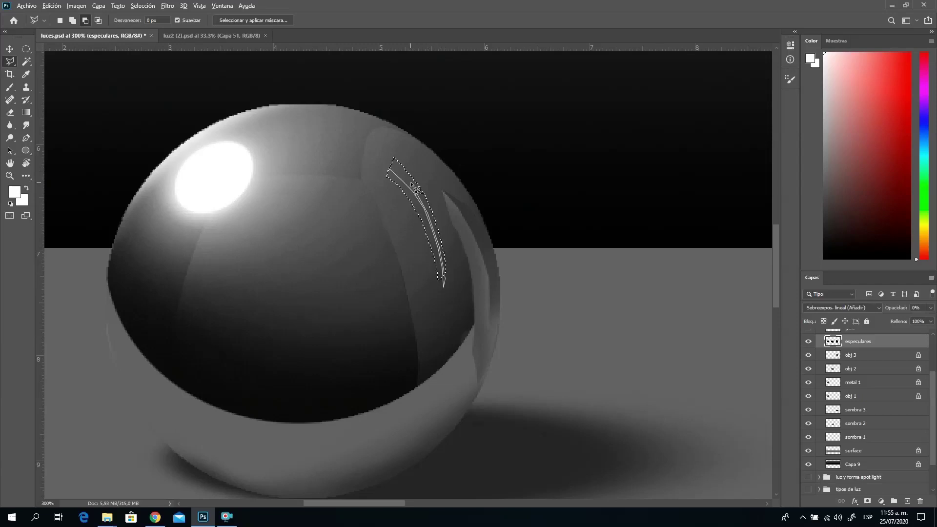
{"action": "left_click", "coordinate": [393, 170]}
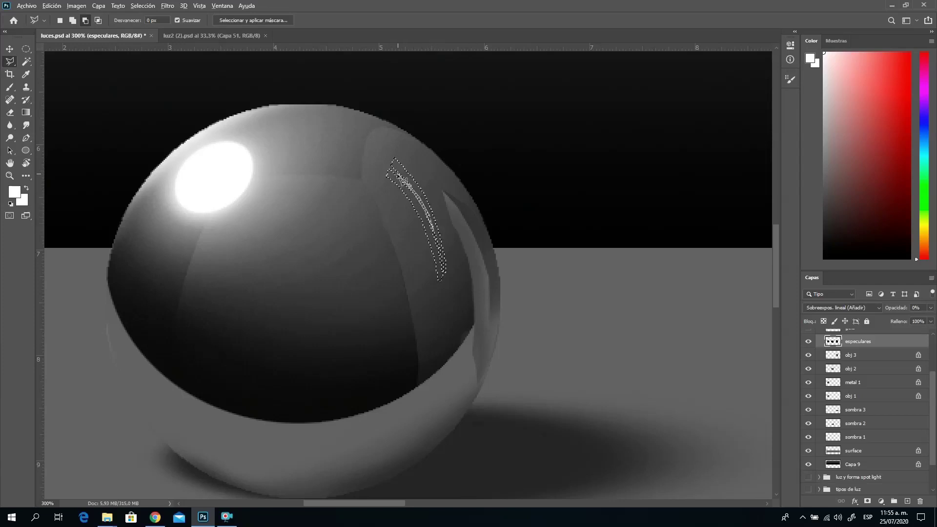
{"action": "left_click", "coordinate": [12, 88]}
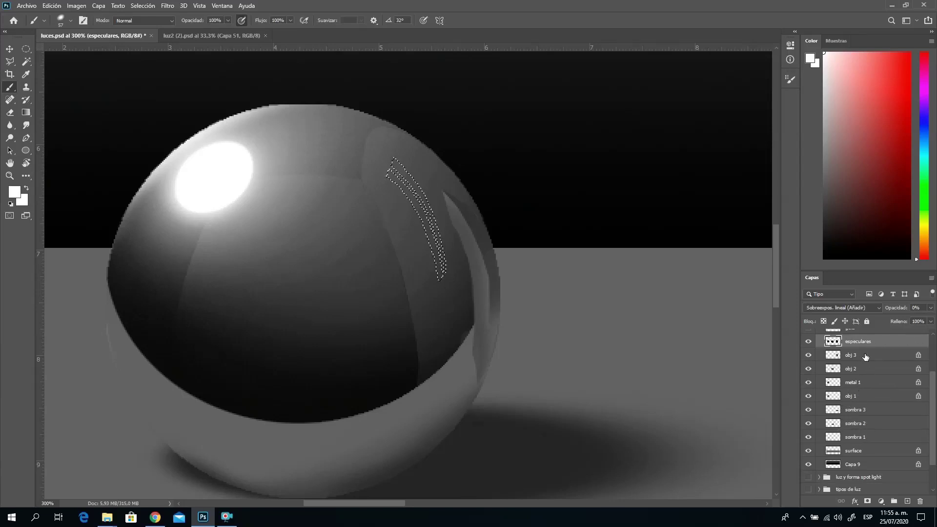
Try raising the especulares layer's opacity to 100%, then undo that change and the white painted in the bands.
{"action": "left_click", "coordinate": [867, 322]}
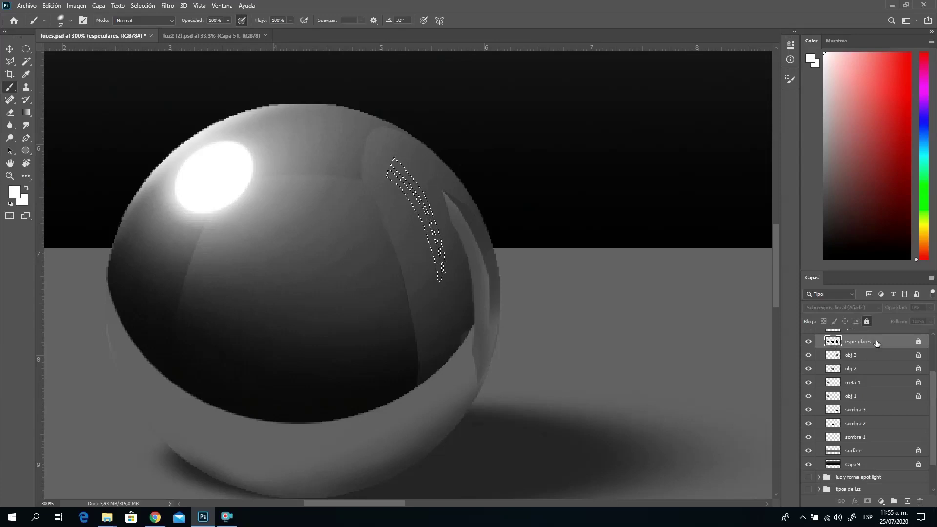
{"action": "left_click", "coordinate": [865, 321]}
{"action": "left_click", "coordinate": [930, 307]}
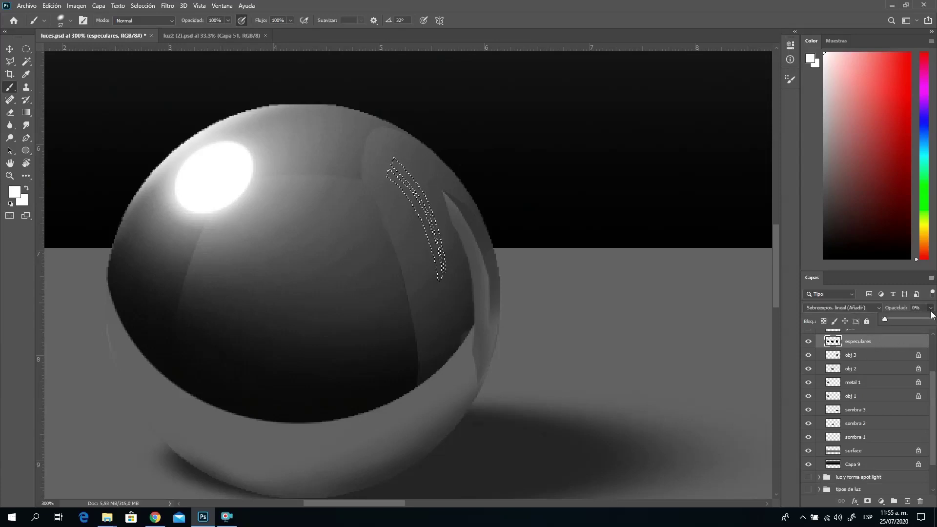
{"action": "left_click_drag", "start_coordinate": [920, 319], "coordinate": [936, 322]}
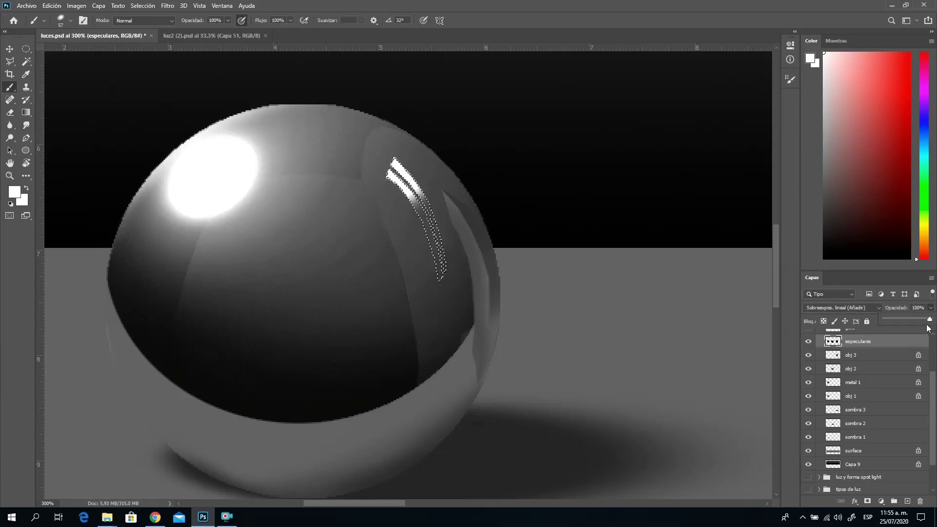
{"action": "key", "text": "ctrl+z"}
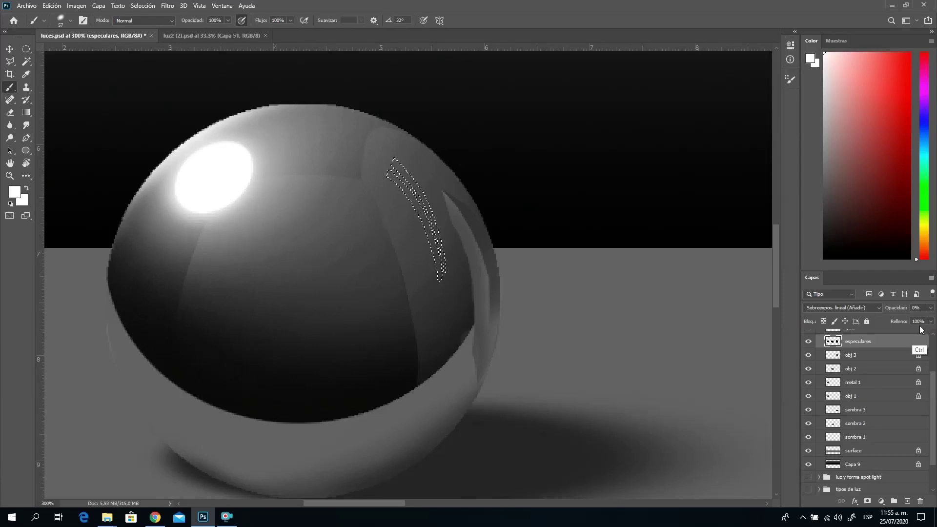
{"action": "key", "text": "ctrl+z"}
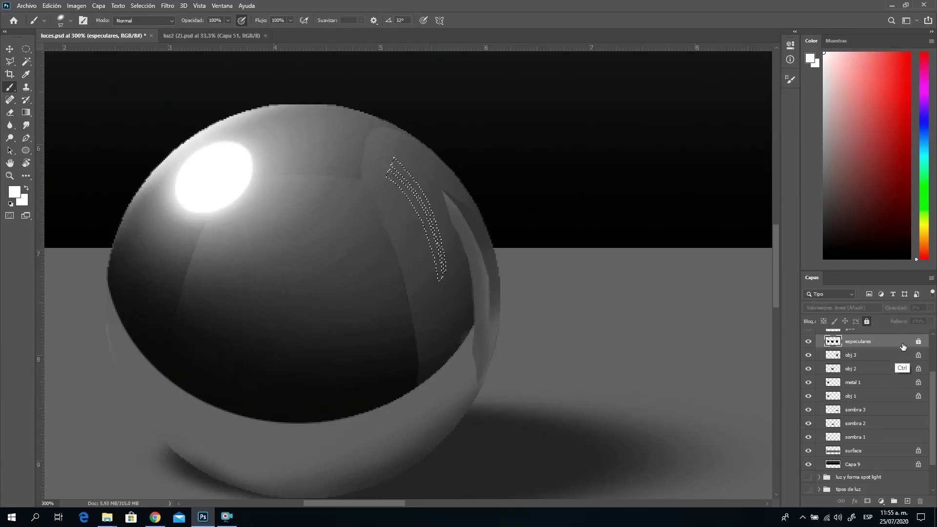
{"action": "key", "text": "ctrl+shift+z"}
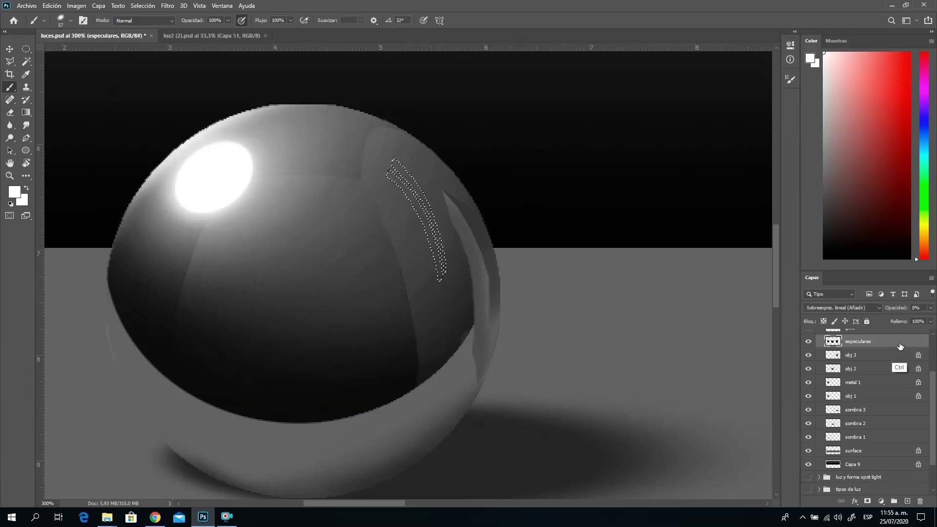
Set the especulares layer's opacity to 100% and lock the layer completely.
{"action": "left_click", "coordinate": [929, 308]}
{"action": "left_click_drag", "start_coordinate": [903, 327], "coordinate": [932, 322]}
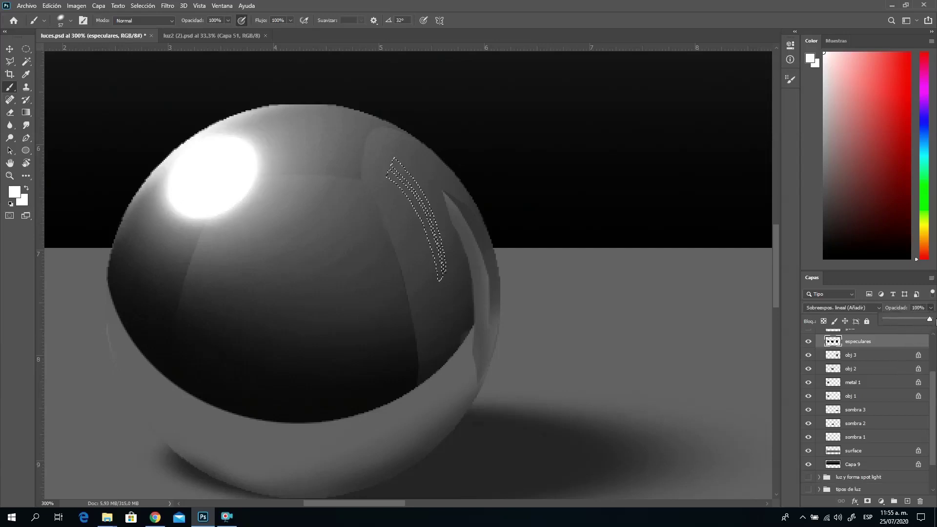
{"action": "left_click", "coordinate": [867, 321]}
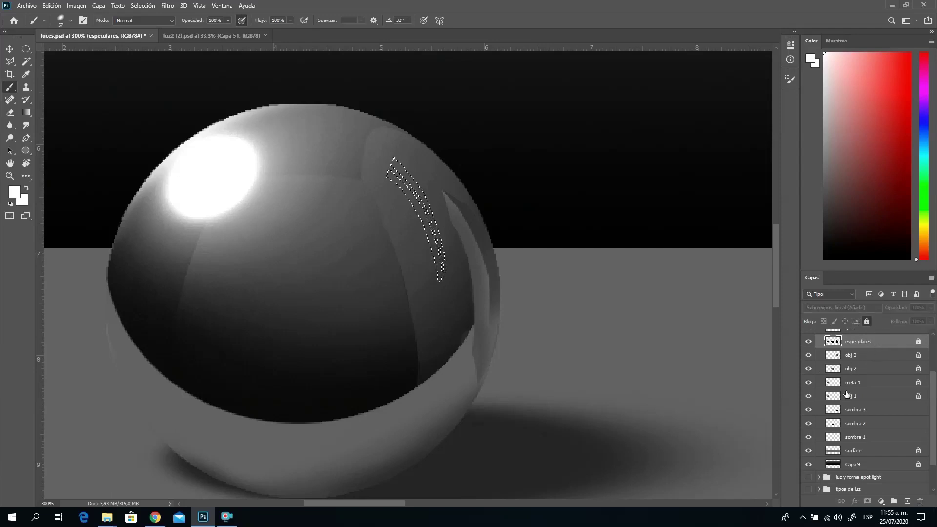
On the metal 1 layer, paint the two selected bands white, fading toward their lower ends, and clear the selection.
{"action": "left_click", "coordinate": [865, 385]}
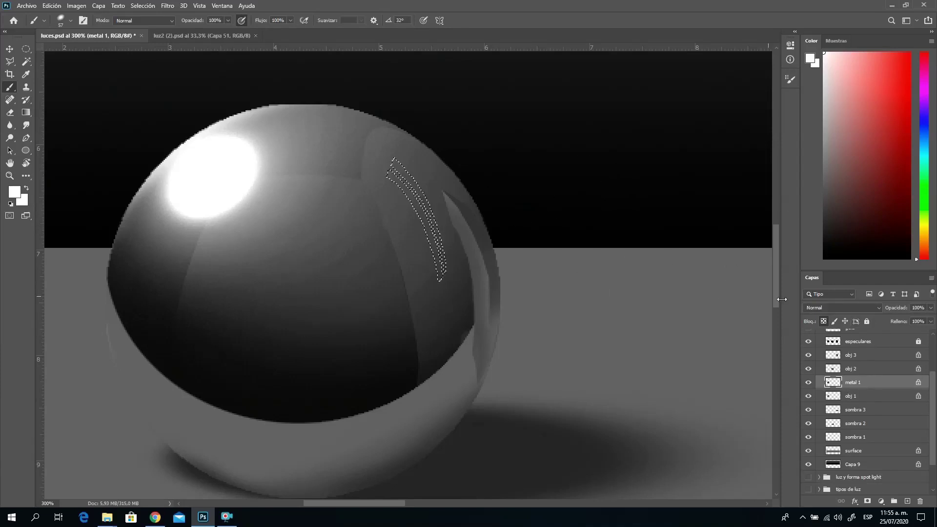
{"action": "mouse_move", "coordinate": [395, 173]}
{"action": "left_mouse_down"}
{"action": "mouse_move", "coordinate": [417, 222]}
{"action": "mouse_move", "coordinate": [417, 184]}
{"action": "mouse_move", "coordinate": [427, 234]}
{"action": "mouse_move", "coordinate": [411, 207]}
{"action": "mouse_move", "coordinate": [433, 259]}
{"action": "mouse_move", "coordinate": [414, 213]}
{"action": "left_mouse_up"}
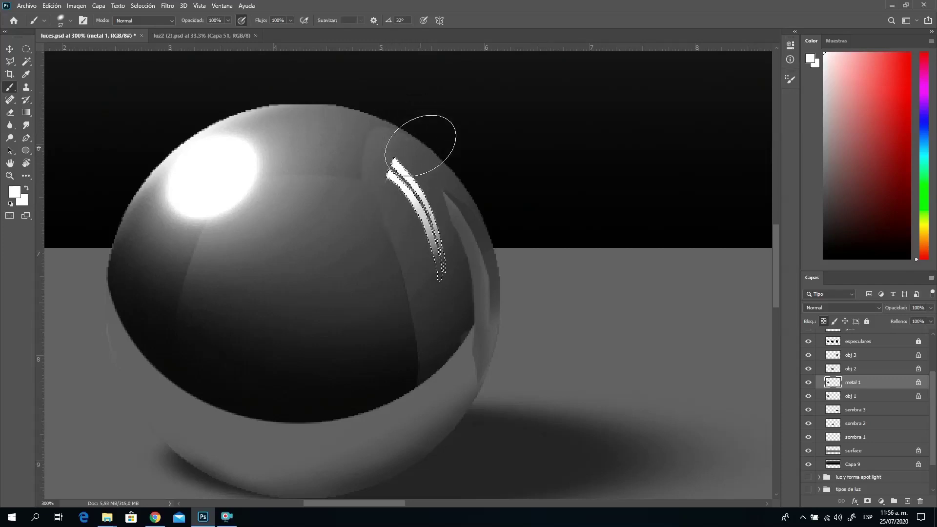
{"action": "key", "text": "ctrl+d"}
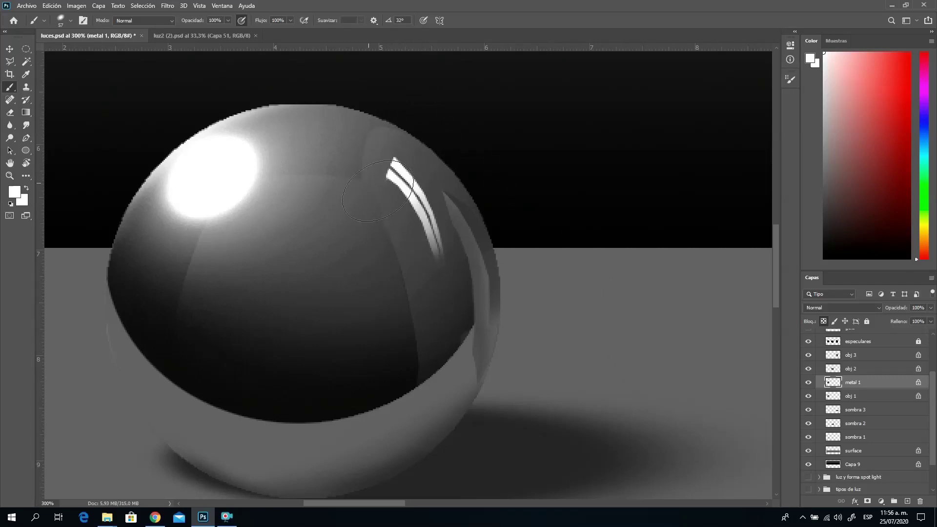
Brush a soft white glow around the two streaks at 0% hardness, first at 37 px and then at 17 px.
{"action": "right_click", "coordinate": [439, 225]}
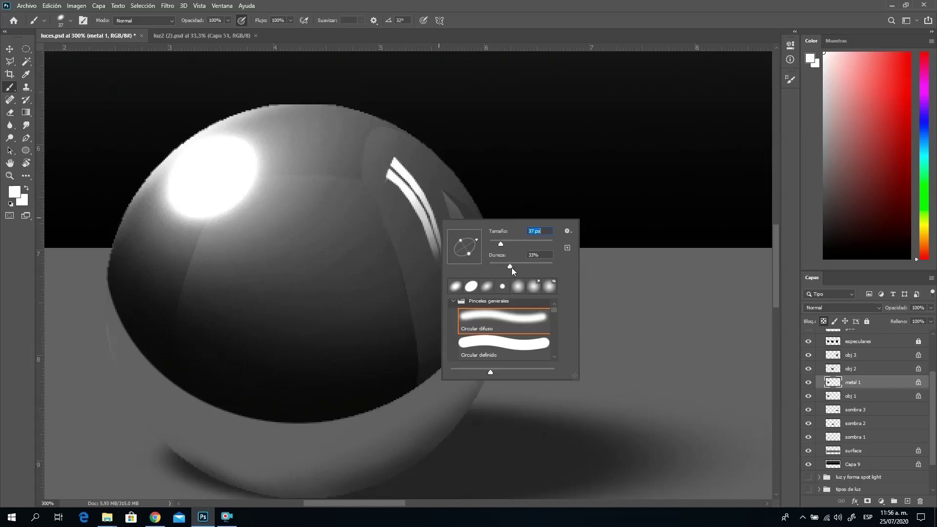
{"action": "left_click_drag", "start_coordinate": [510, 267], "coordinate": [489, 267]}
{"action": "key", "text": "Return"}
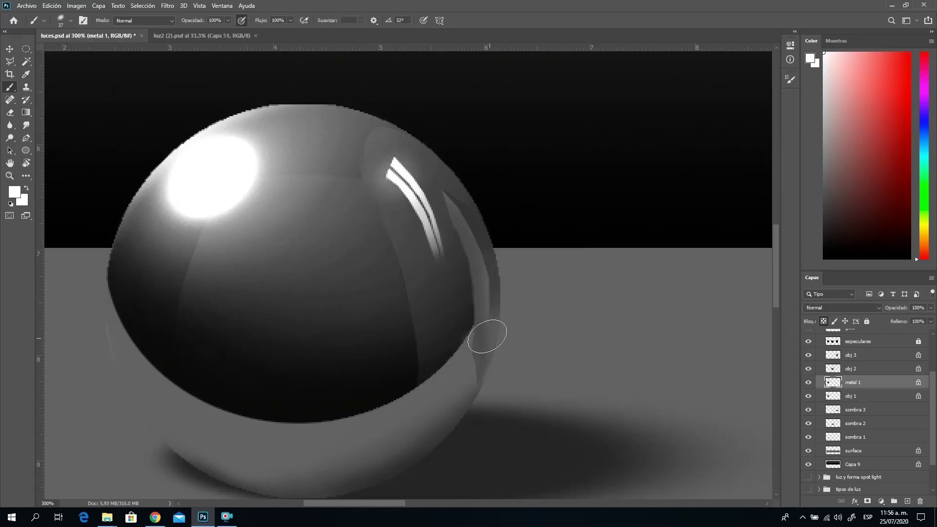
{"action": "right_click", "coordinate": [446, 257]}
{"action": "left_click_drag", "start_coordinate": [508, 282], "coordinate": [503, 281]}
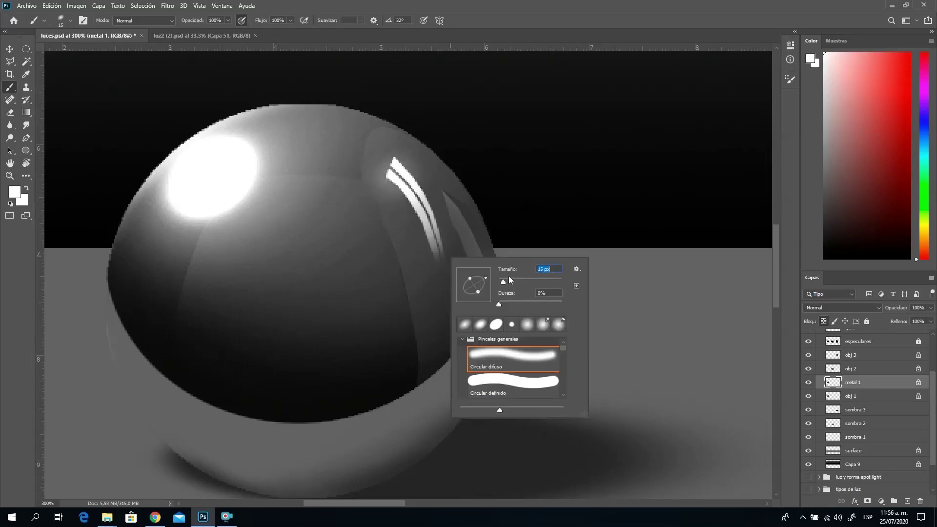
{"action": "key", "text": "Return"}
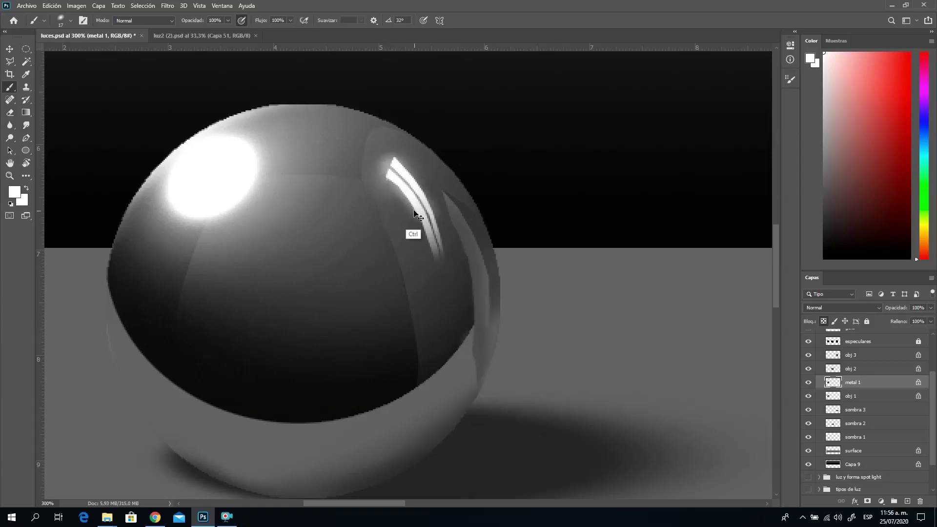
{"action": "key", "text": "ctrl+z"}
{"action": "left_click_drag", "start_coordinate": [395, 165], "coordinate": [436, 242]}
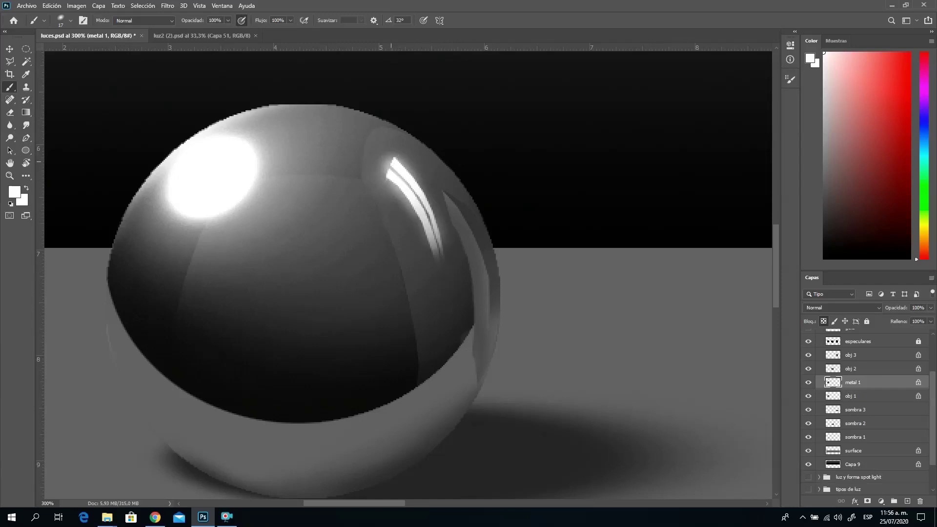
Set the metal 1 layer's blend mode to Luz suave.
{"action": "left_click", "coordinate": [9, 177]}
{"action": "left_click", "coordinate": [437, 329], "text": "alt"}
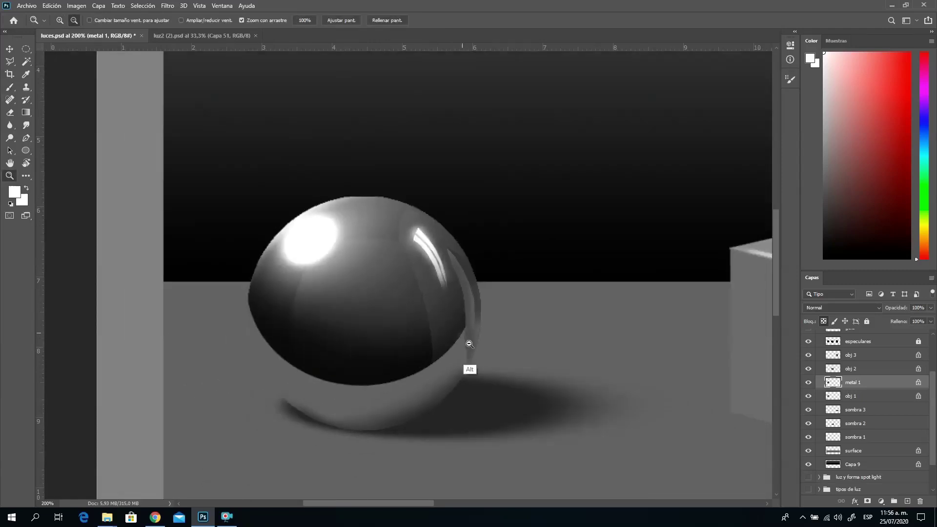
{"action": "left_click", "coordinate": [469, 340], "text": "alt"}
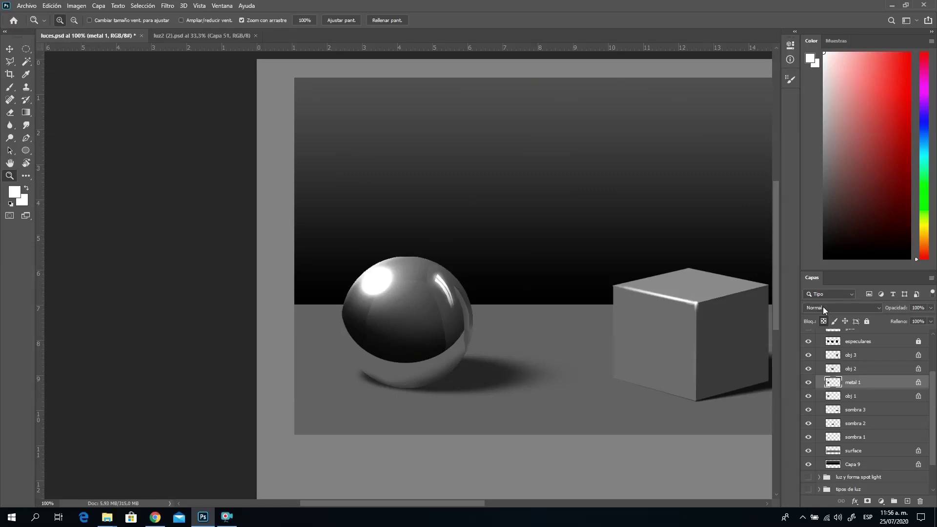
{"action": "left_click", "coordinate": [849, 309]}
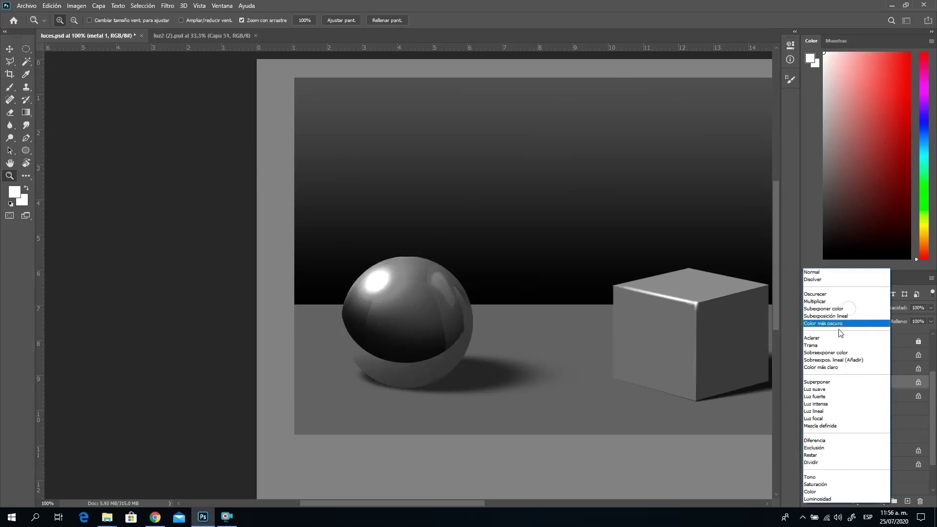
{"action": "left_click", "coordinate": [833, 394]}
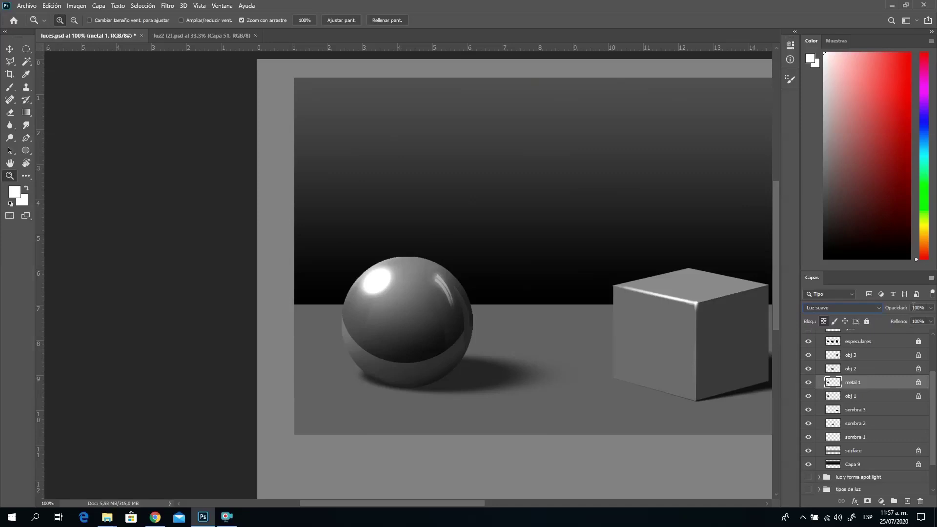
Unlock the especulares layer and adjust its opacity, leaving it at 100%.
{"action": "left_click", "coordinate": [863, 341]}
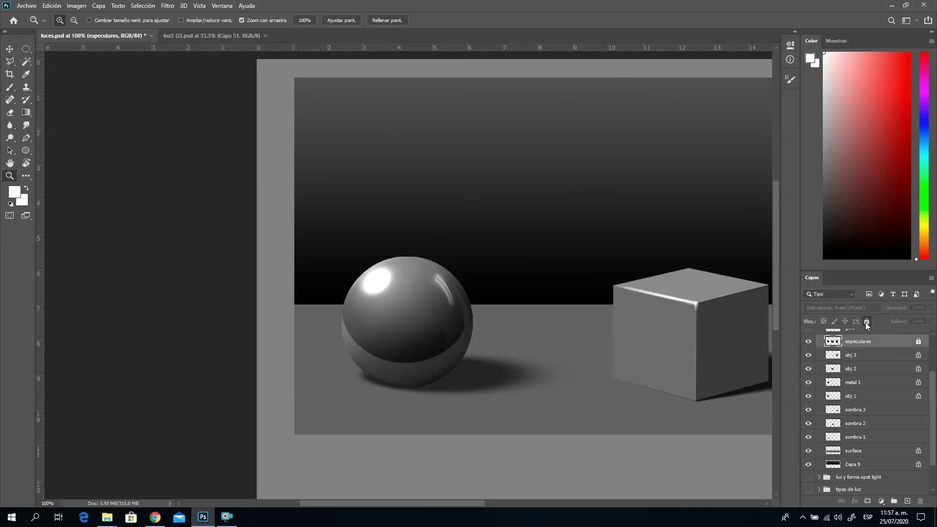
{"action": "left_click", "coordinate": [867, 322]}
{"action": "left_click", "coordinate": [930, 308]}
{"action": "mouse_move", "coordinate": [930, 319]}
{"action": "left_mouse_down"}
{"action": "mouse_move", "coordinate": [867, 324]}
{"action": "mouse_move", "coordinate": [931, 322]}
{"action": "left_mouse_up"}
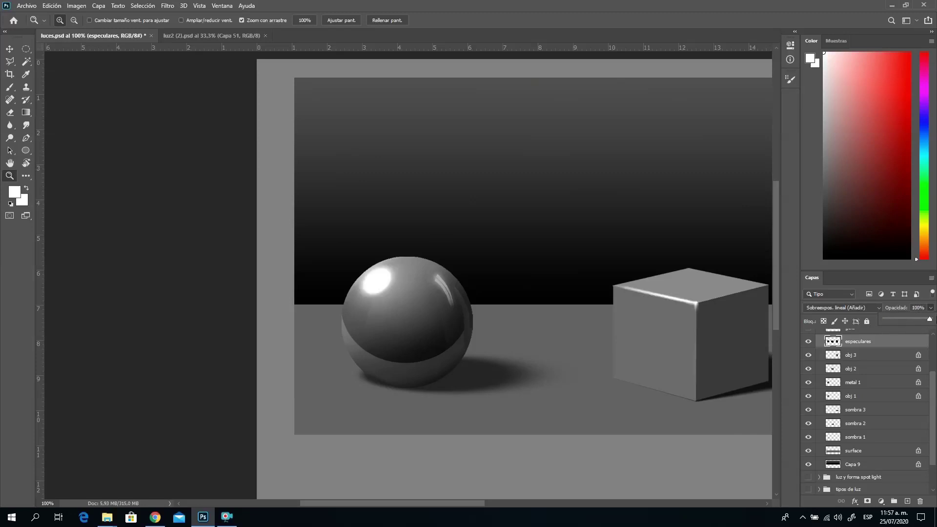
Replace the especulares layer's full lock with a lock on its image pixels only.
{"action": "left_click", "coordinate": [866, 321]}
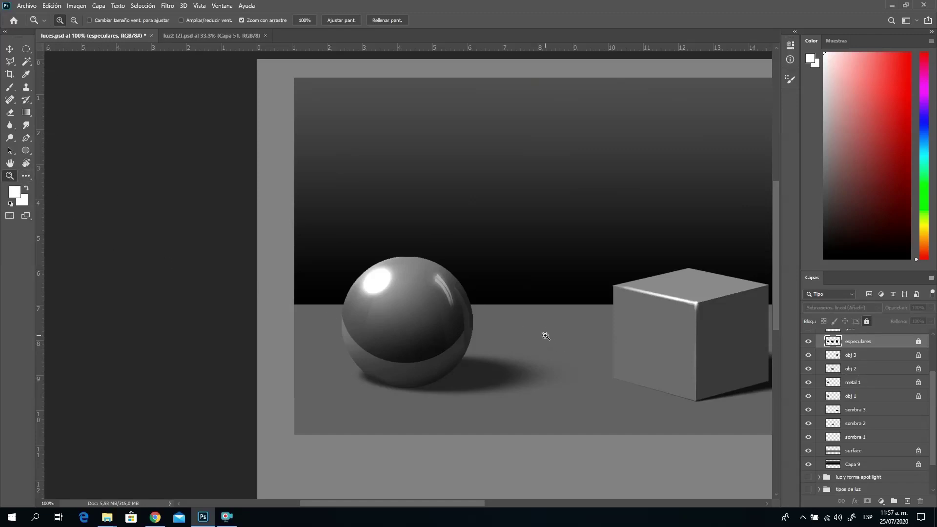
{"action": "left_click", "coordinate": [566, 331], "text": "alt"}
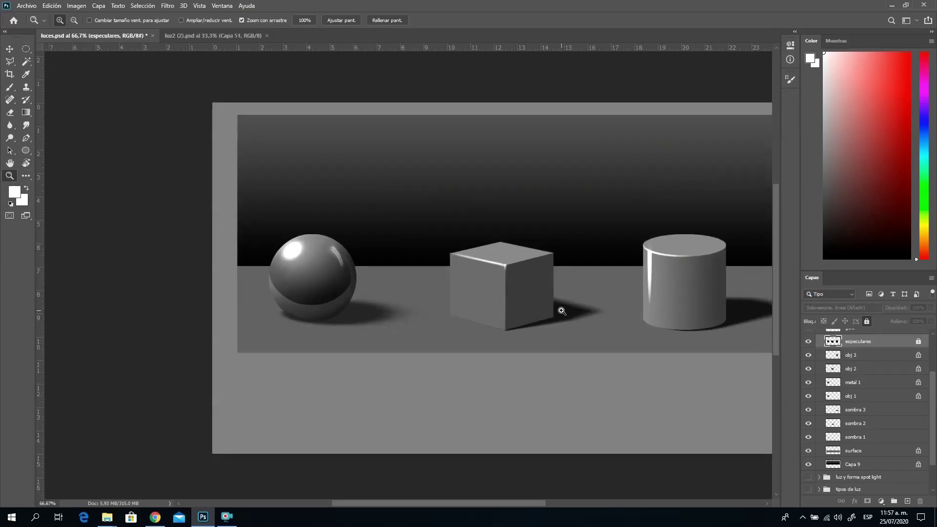
{"action": "left_click_drag", "start_coordinate": [560, 292], "coordinate": [454, 352]}
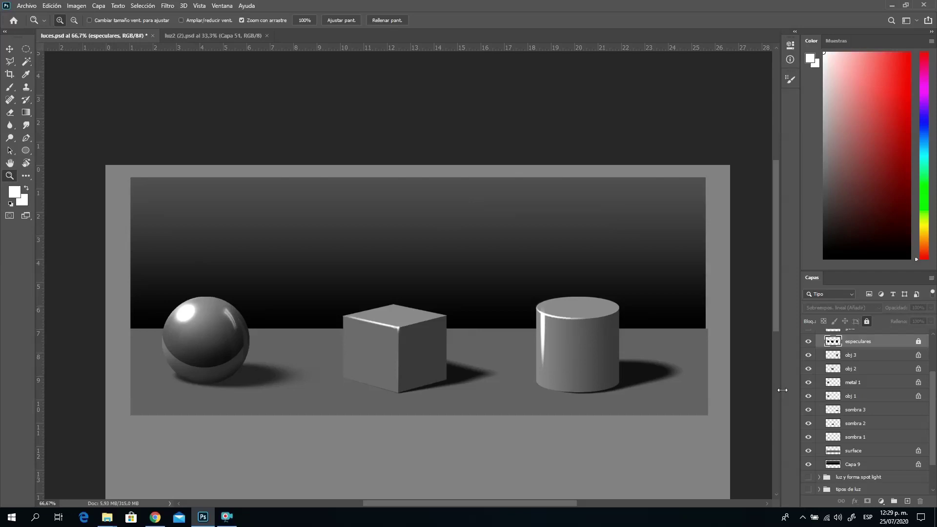
{"action": "left_click", "coordinate": [867, 321]}
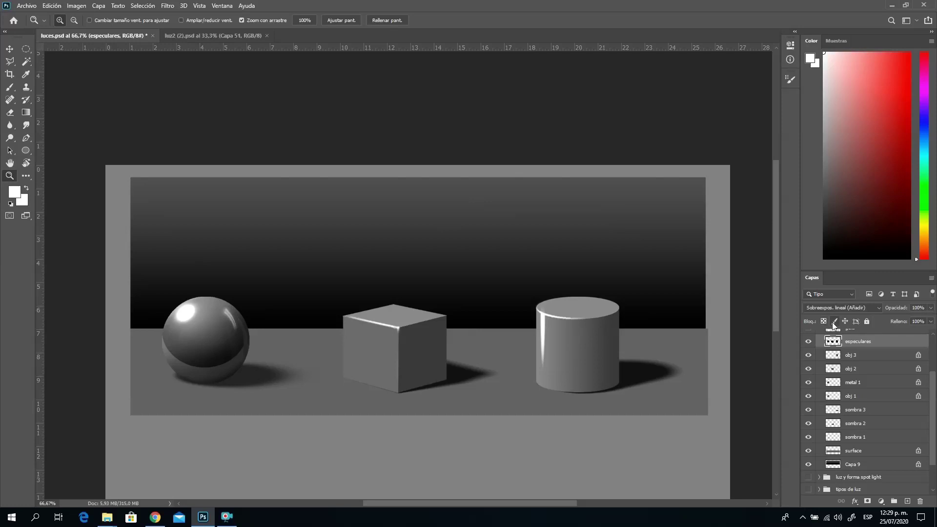
{"action": "left_click", "coordinate": [834, 321]}
Create a new layer named metal 2 directly above the obj 2 layer.
{"action": "left_click", "coordinate": [856, 372]}
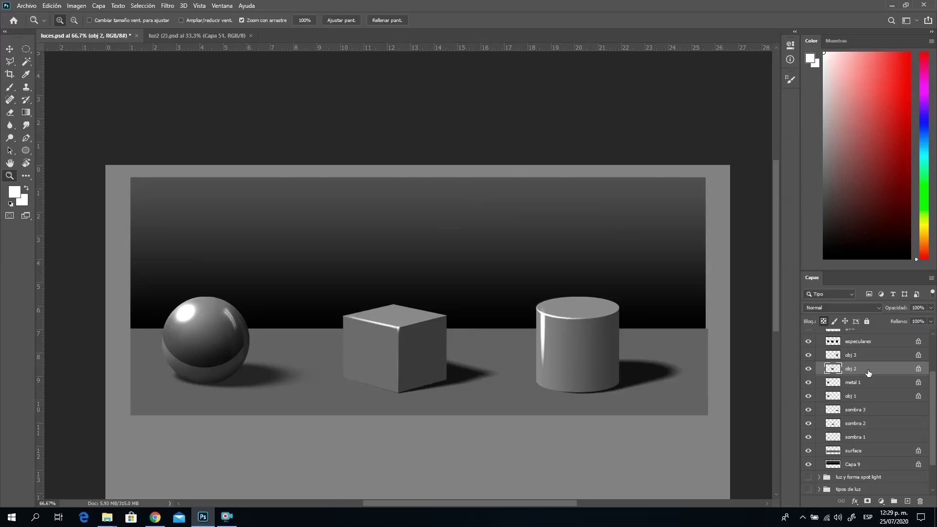
{"action": "left_click", "coordinate": [931, 278]}
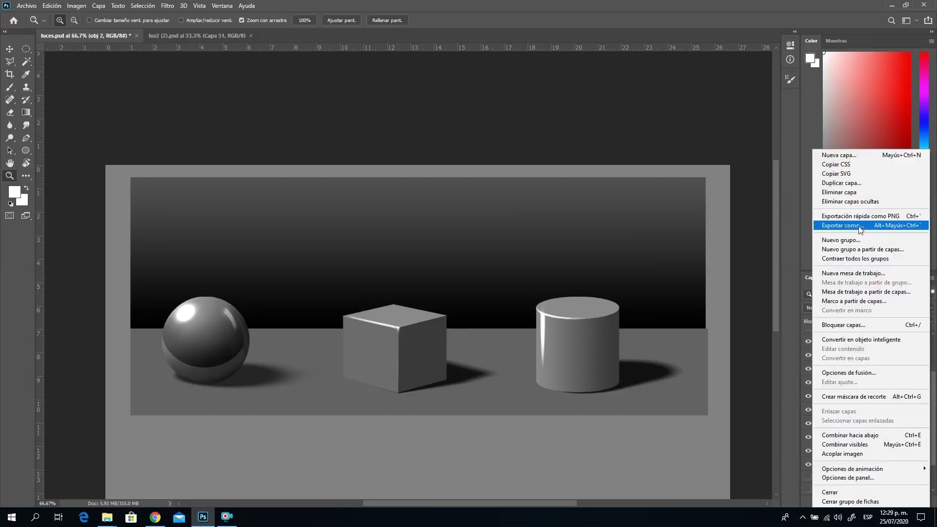
{"action": "left_click", "coordinate": [856, 157]}
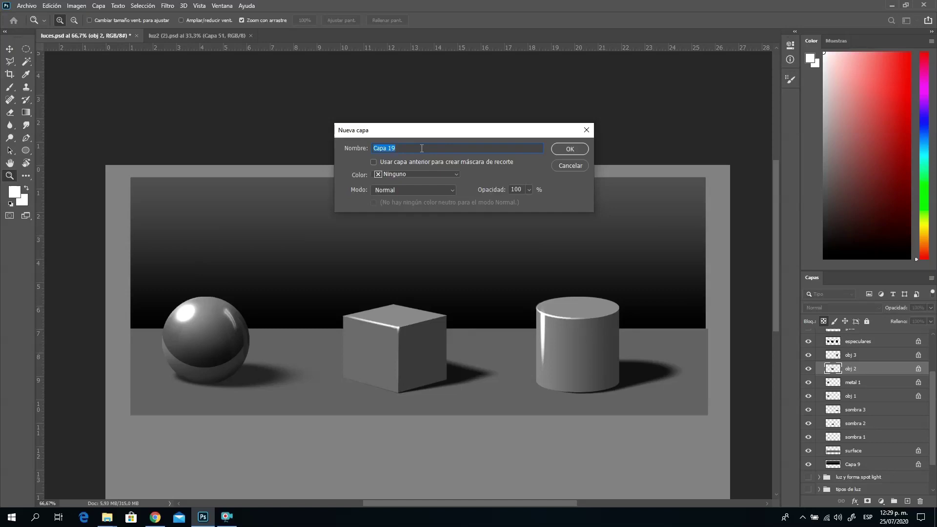
{"action": "type", "text": "metal 2"}
{"action": "left_click", "coordinate": [580, 149]}
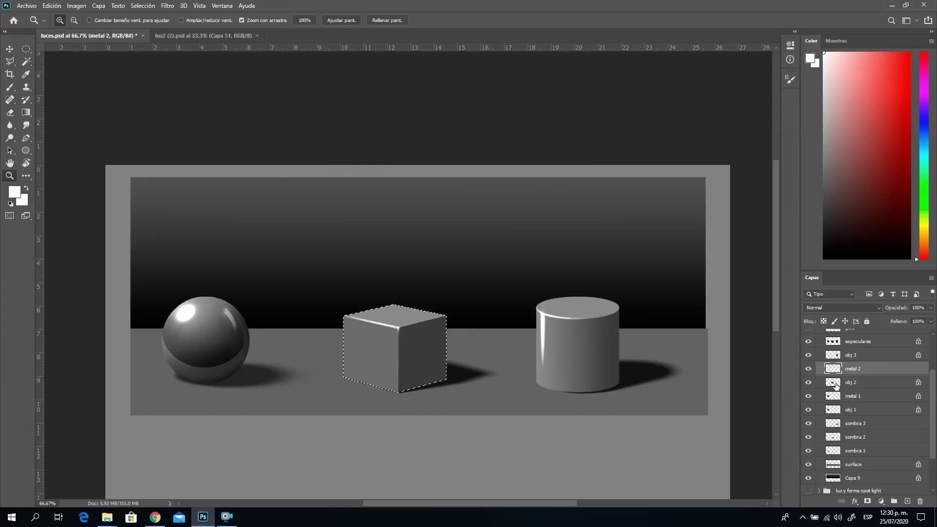
Load the cube's outline from obj 2 as a selection and brush it solid mid grey on metal 2 with a 156 px brush.
{"action": "left_click", "coordinate": [832, 382], "text": "ctrl"}
{"action": "left_click", "coordinate": [10, 86]}
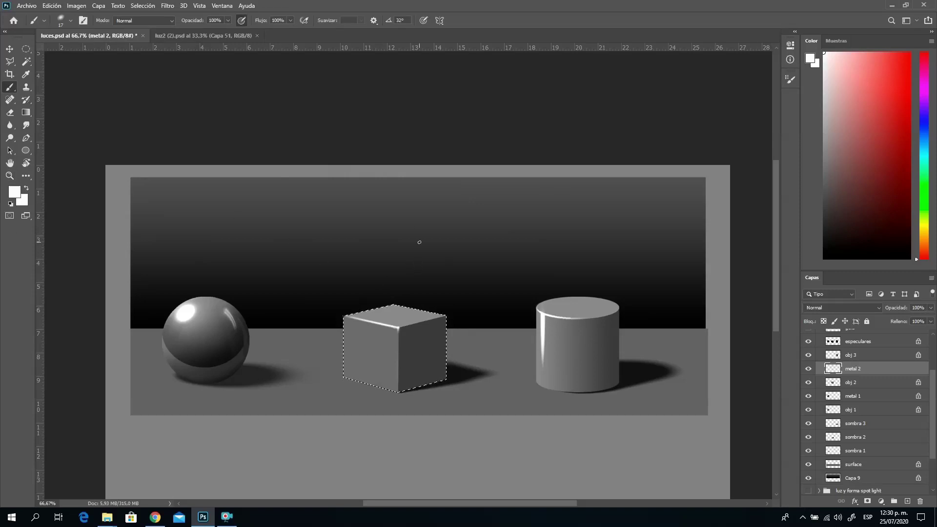
{"action": "right_click", "coordinate": [454, 250]}
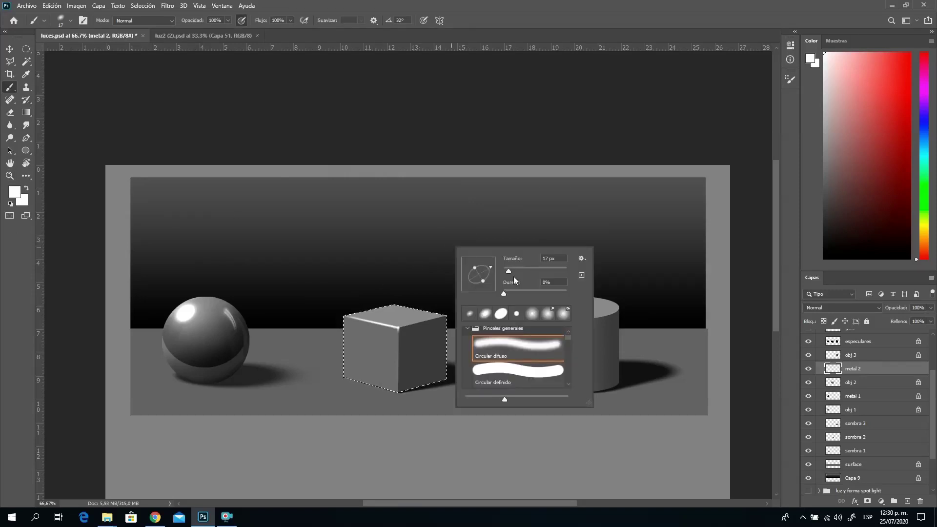
{"action": "key", "text": "Return"}
{"action": "left_click_drag", "start_coordinate": [353, 296], "coordinate": [343, 382]}
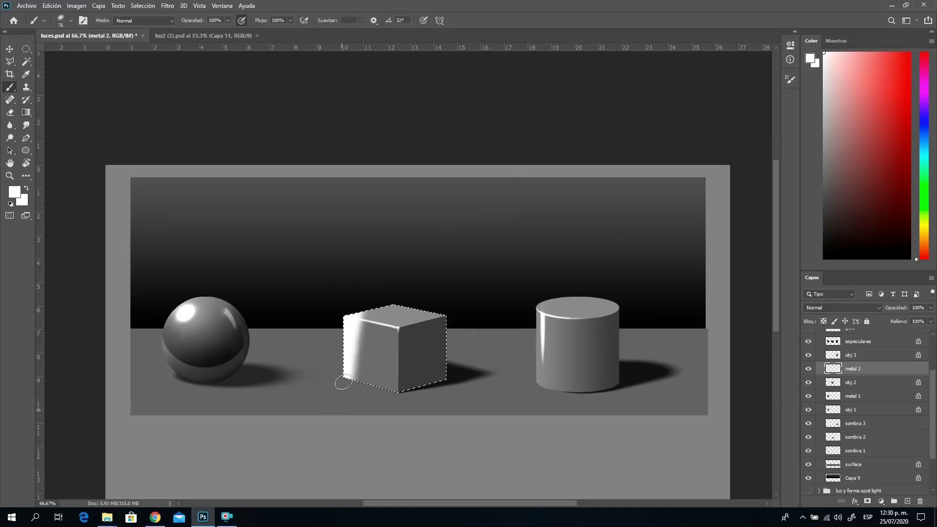
{"action": "left_click", "coordinate": [823, 177]}
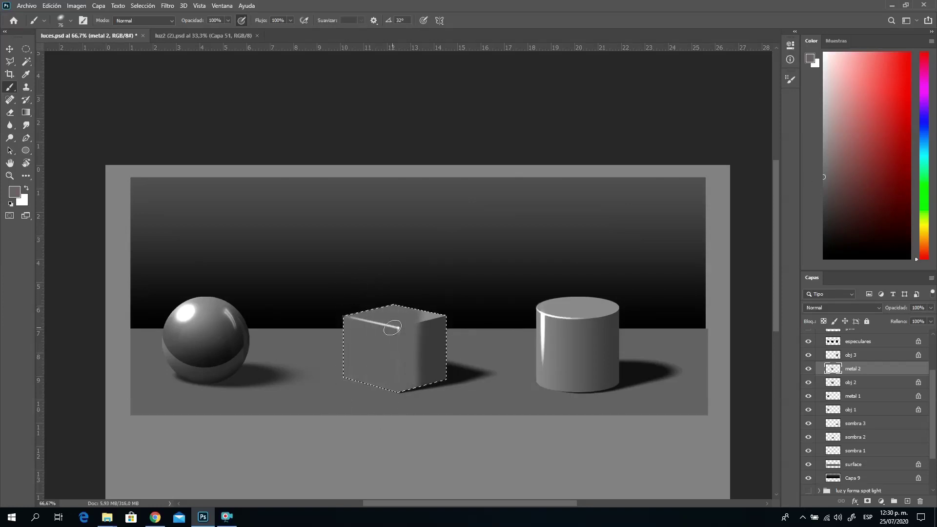
{"action": "right_click", "coordinate": [416, 339]}
{"action": "left_click_drag", "start_coordinate": [493, 363], "coordinate": [502, 363]}
{"action": "key", "text": "Return"}
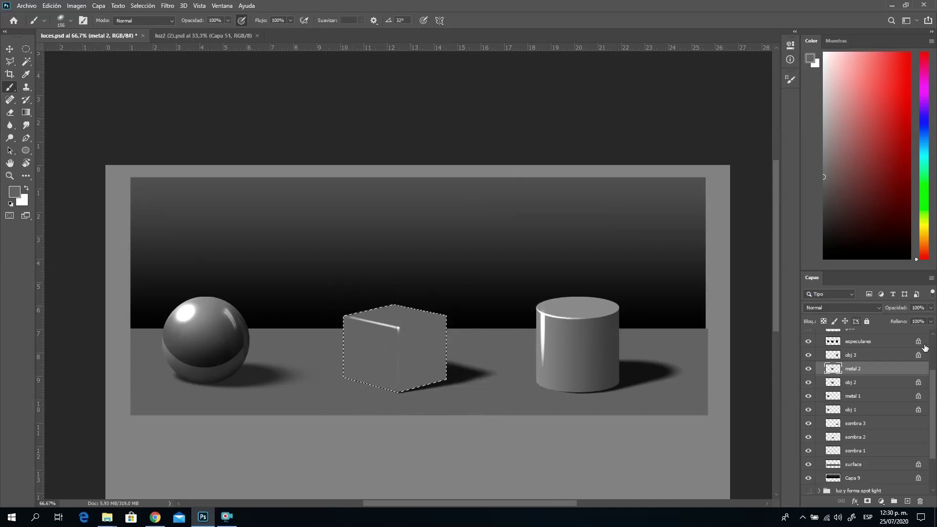
Lower the especulares layer's opacity to 7% and make metal 2 the active layer again.
{"action": "left_click", "coordinate": [893, 344]}
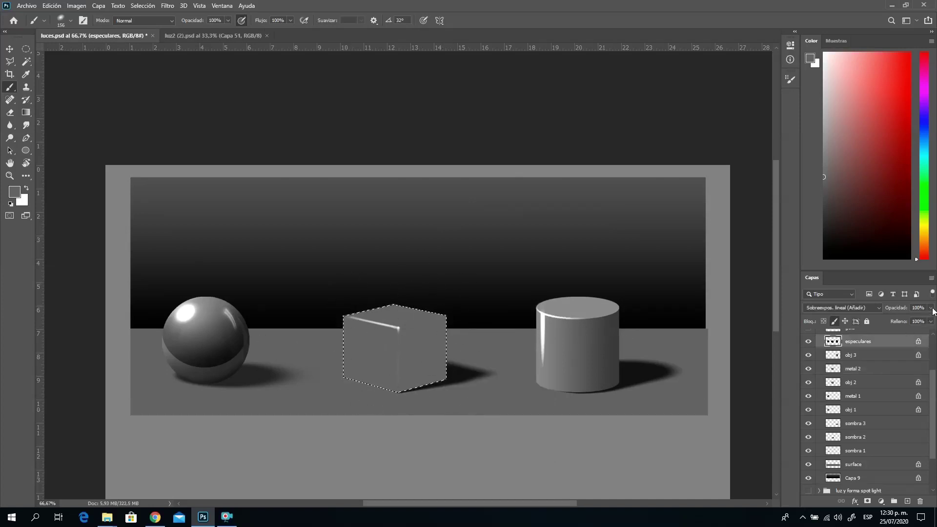
{"action": "left_click", "coordinate": [888, 319]}
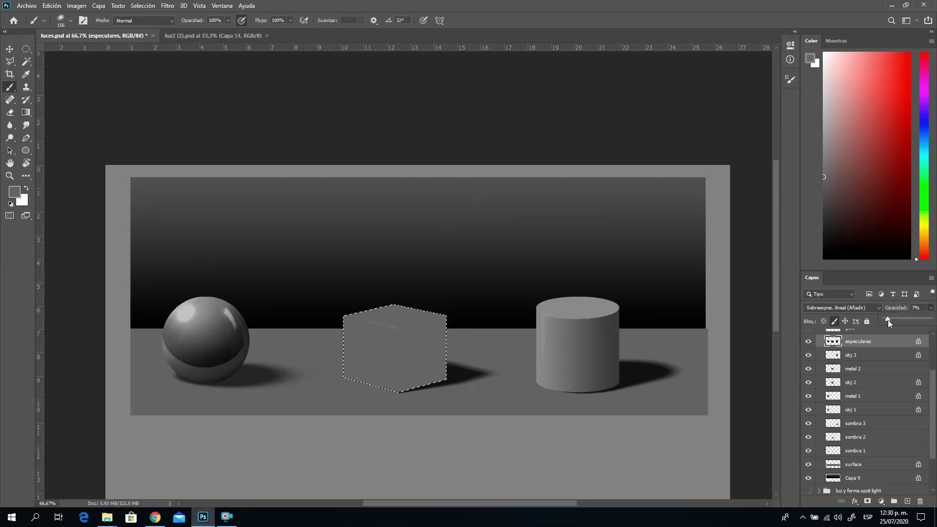
{"action": "left_click", "coordinate": [855, 361]}
{"action": "left_click", "coordinate": [857, 372]}
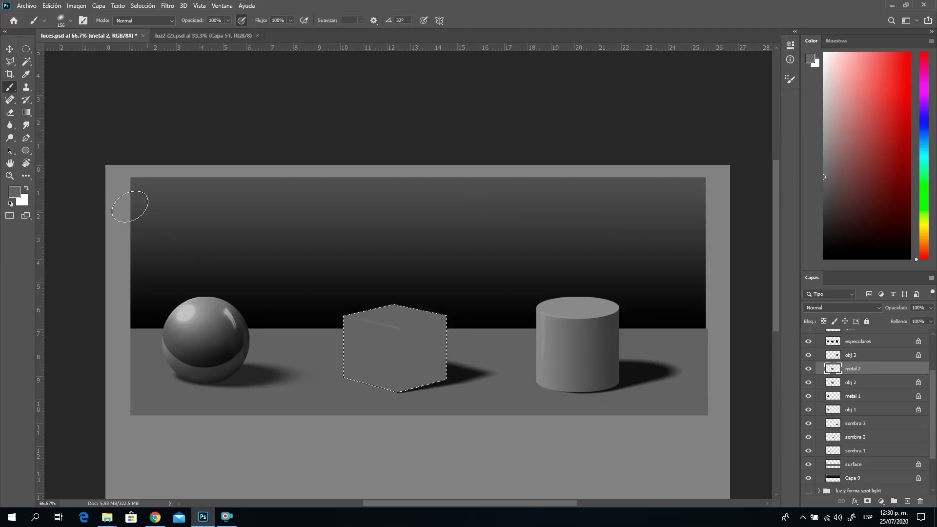
Select the cube's left face from the obj 2 layer with the Magic Wand, keeping metal 2 as the active layer.
{"action": "left_click", "coordinate": [9, 175]}
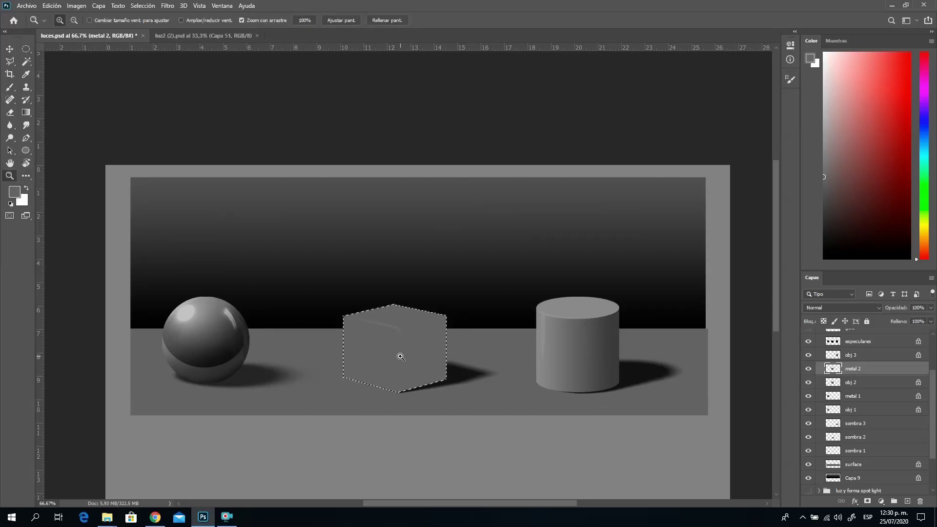
{"action": "left_click", "coordinate": [400, 357]}
{"action": "left_click", "coordinate": [410, 384]}
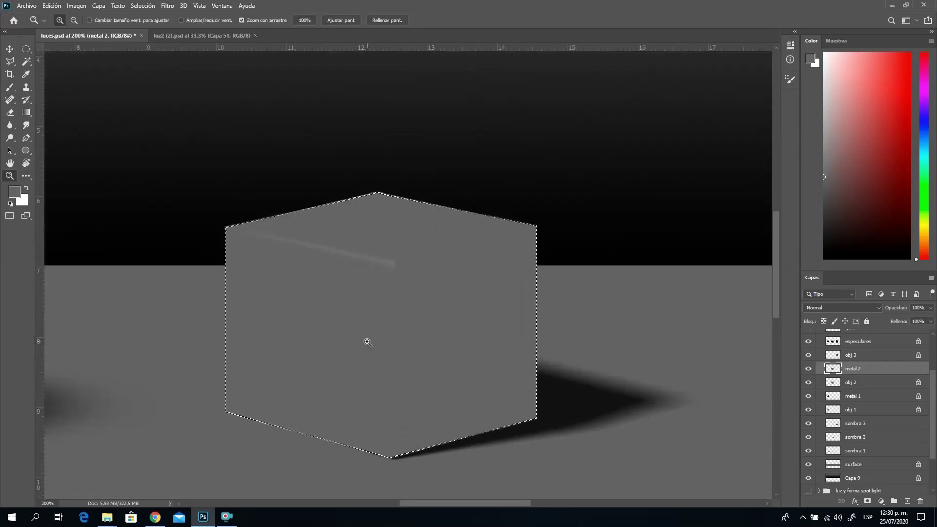
{"action": "left_click", "coordinate": [26, 61]}
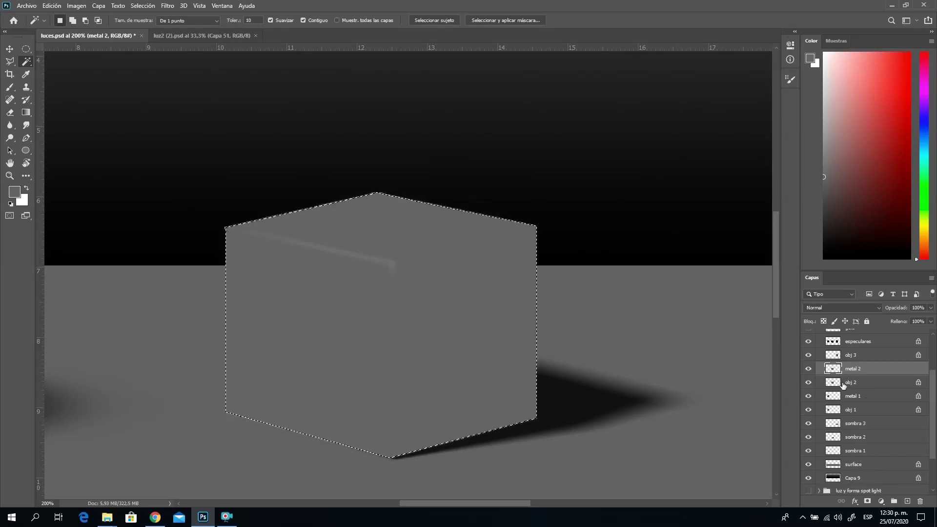
{"action": "left_click", "coordinate": [808, 369]}
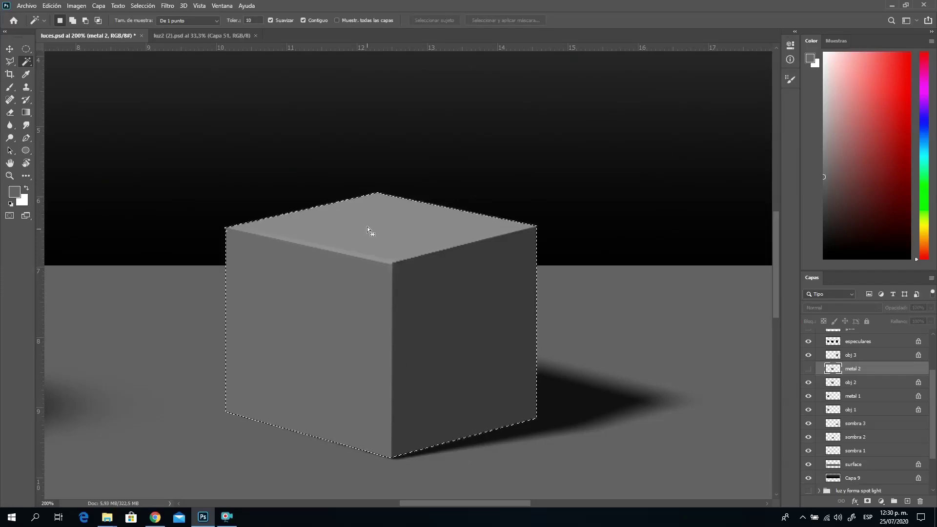
{"action": "left_click", "coordinate": [808, 370]}
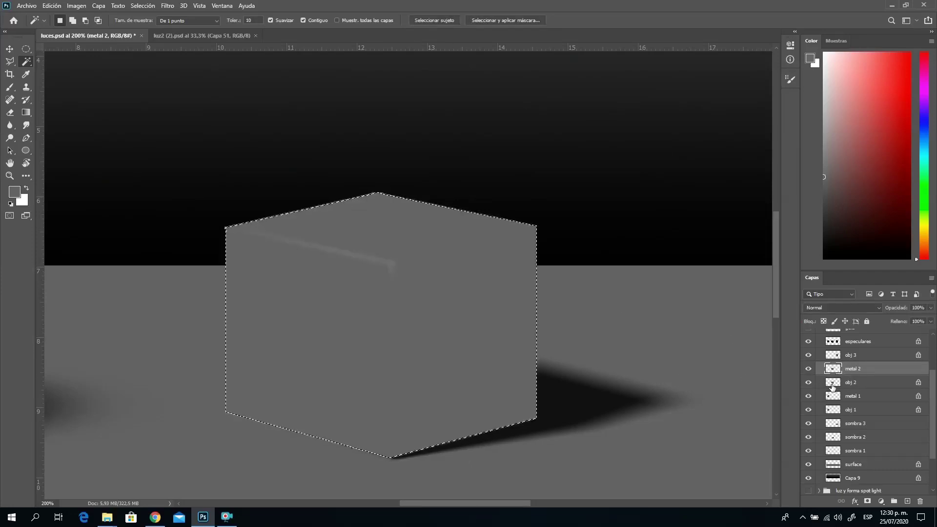
{"action": "left_click", "coordinate": [861, 383]}
{"action": "left_click", "coordinate": [297, 321]}
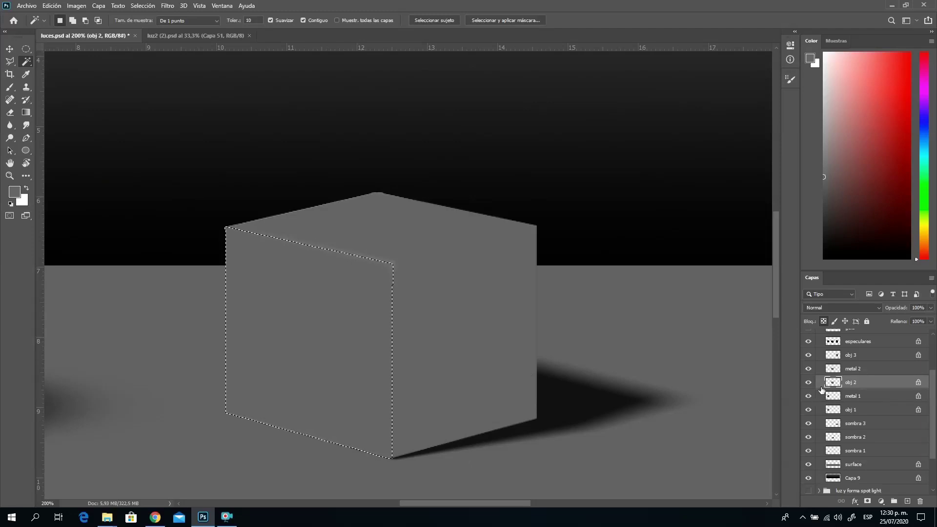
{"action": "left_click", "coordinate": [866, 369]}
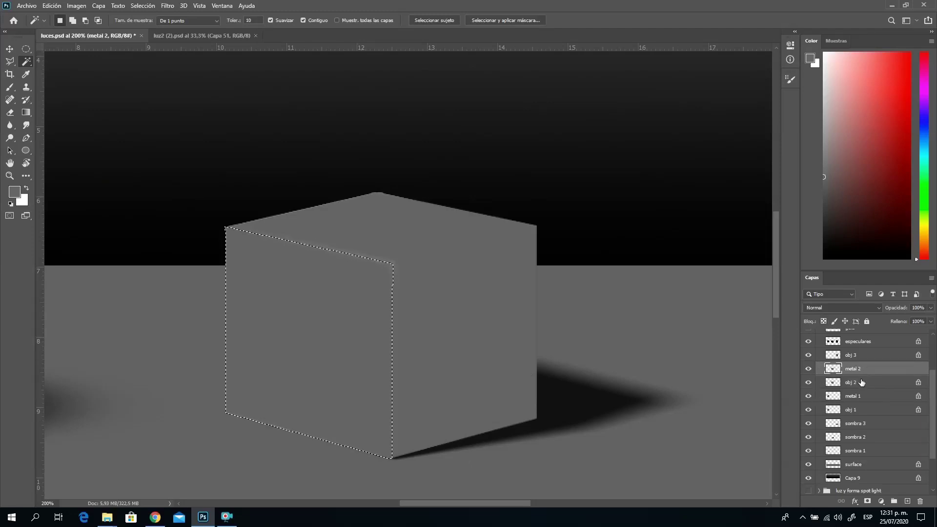
Brush a soft black band along the left face's upper edge on metal 2 at 73 px and 0% hardness, and clear the selection.
{"action": "left_click", "coordinate": [11, 89]}
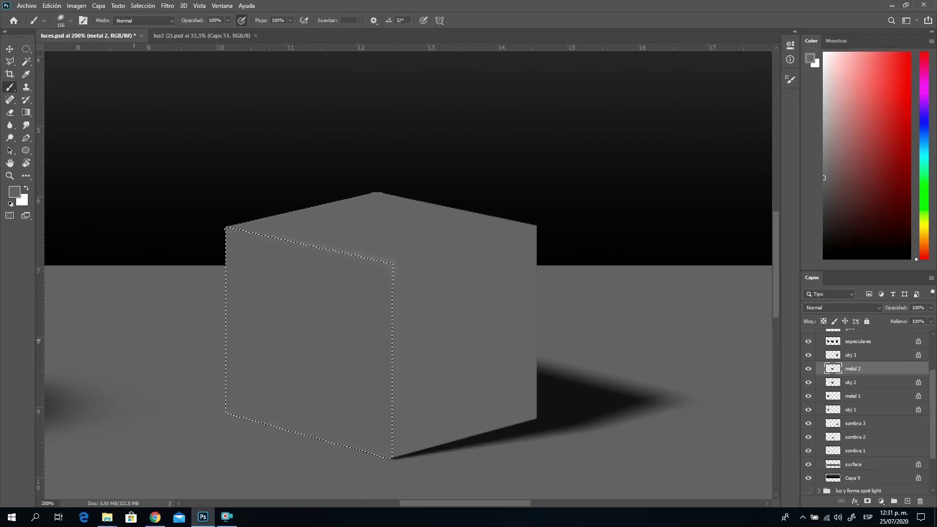
{"action": "right_click", "coordinate": [462, 264]}
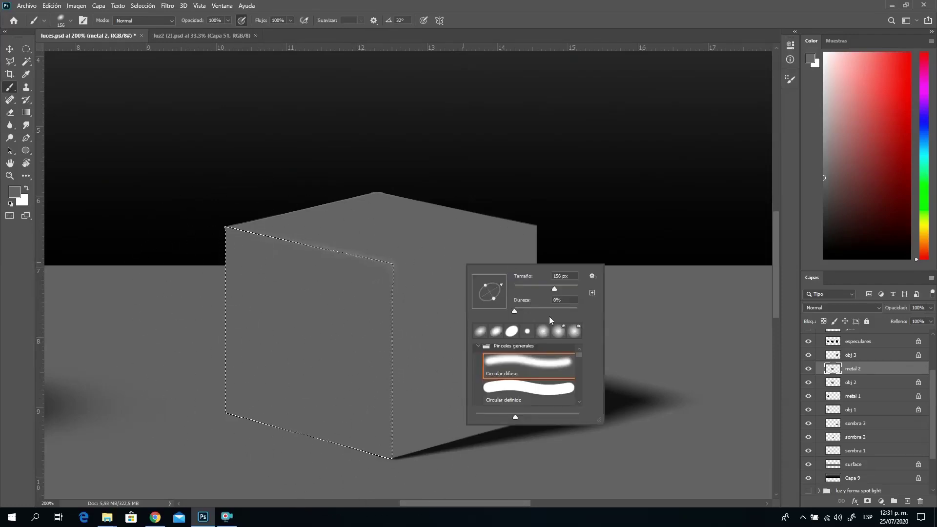
{"action": "left_click_drag", "start_coordinate": [530, 289], "coordinate": [525, 288]}
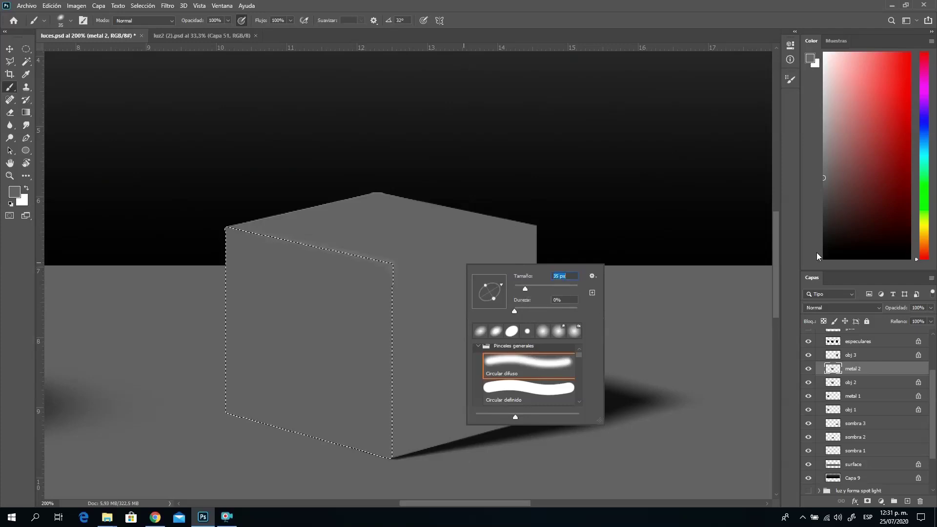
{"action": "left_click_drag", "start_coordinate": [826, 251], "coordinate": [806, 265]}
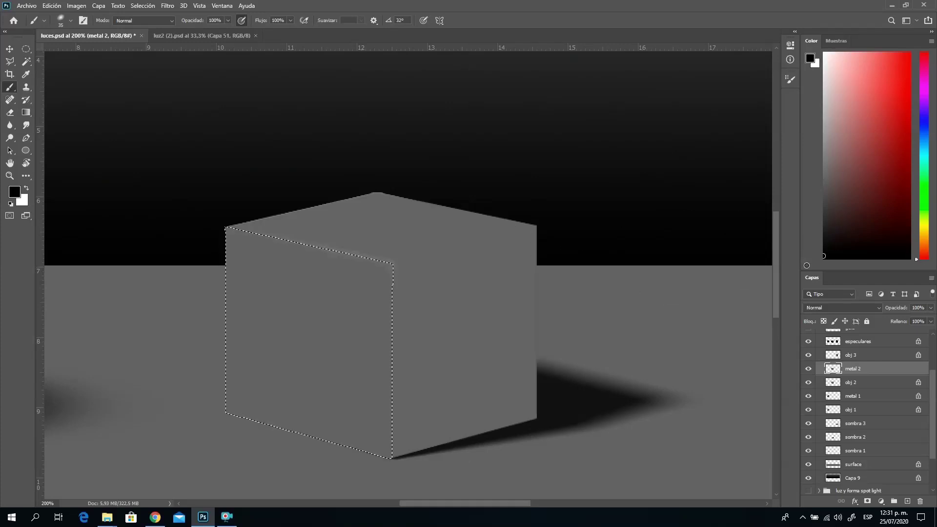
{"action": "right_click", "coordinate": [291, 284]}
{"action": "left_click", "coordinate": [344, 294]}
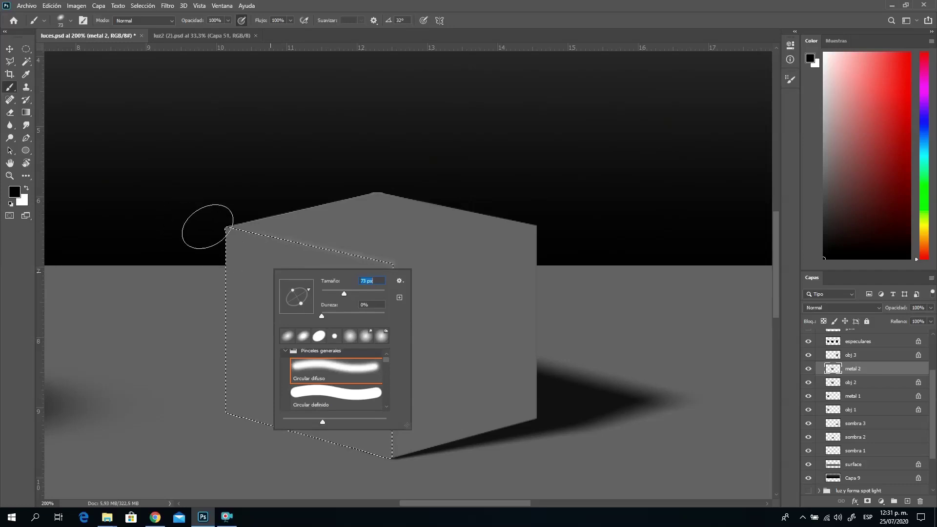
{"action": "left_click", "coordinate": [246, 226]}
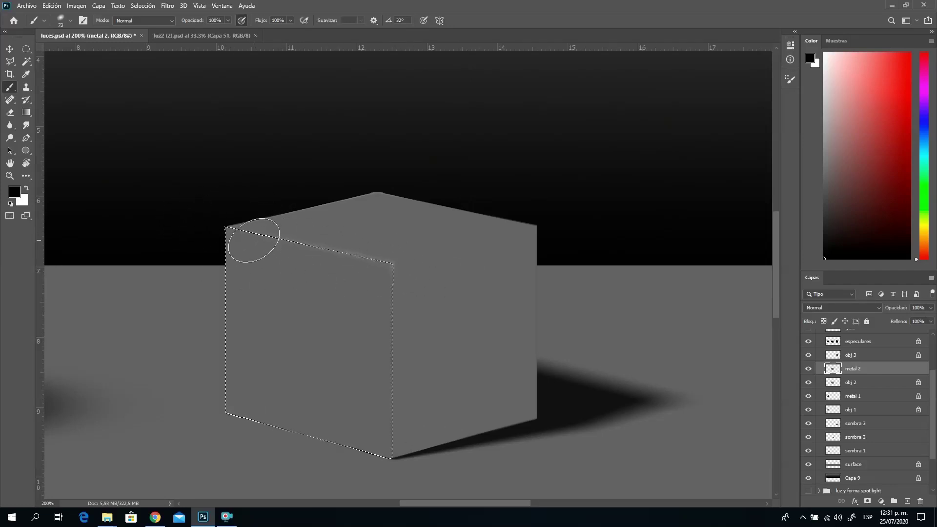
{"action": "key", "text": "shift"}
{"action": "left_click", "coordinate": [415, 273]}
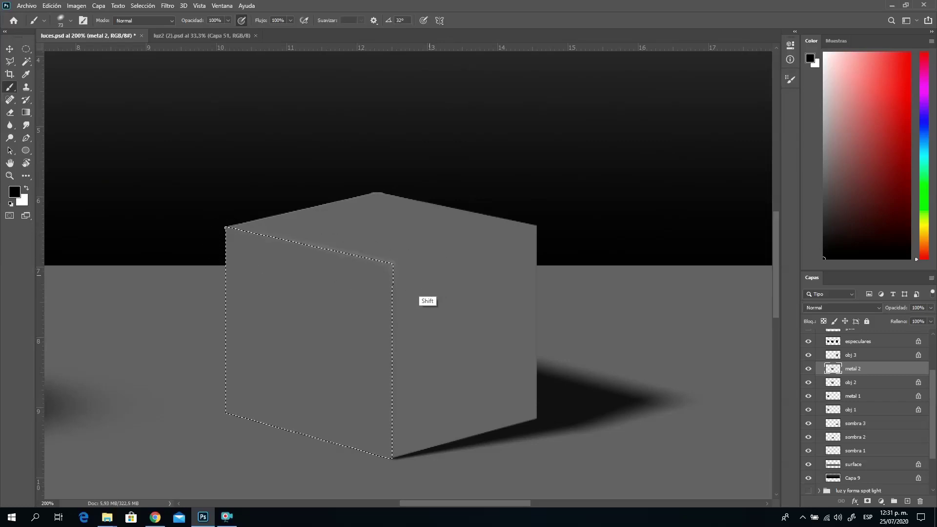
{"action": "left_click", "coordinate": [228, 253], "text": "shift"}
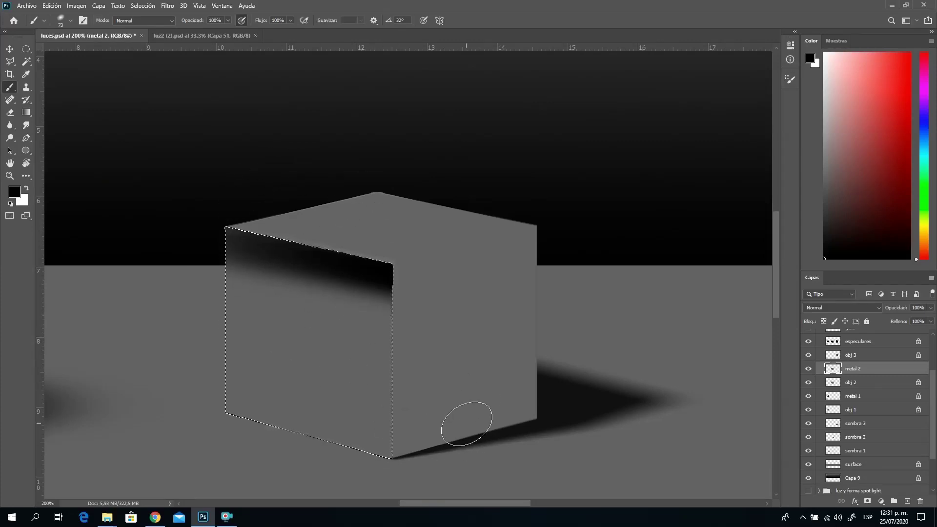
{"action": "key", "text": "ctrl"}
{"action": "key", "text": "ctrl+d"}
Select the cube's top face from the obj 2 layer with the Magic Wand.
{"action": "left_click", "coordinate": [858, 386]}
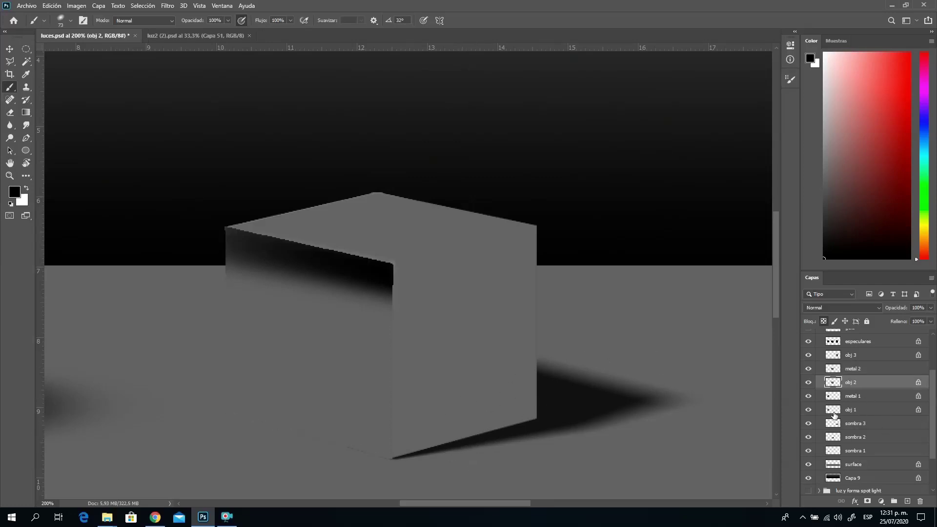
{"action": "left_click", "coordinate": [26, 60]}
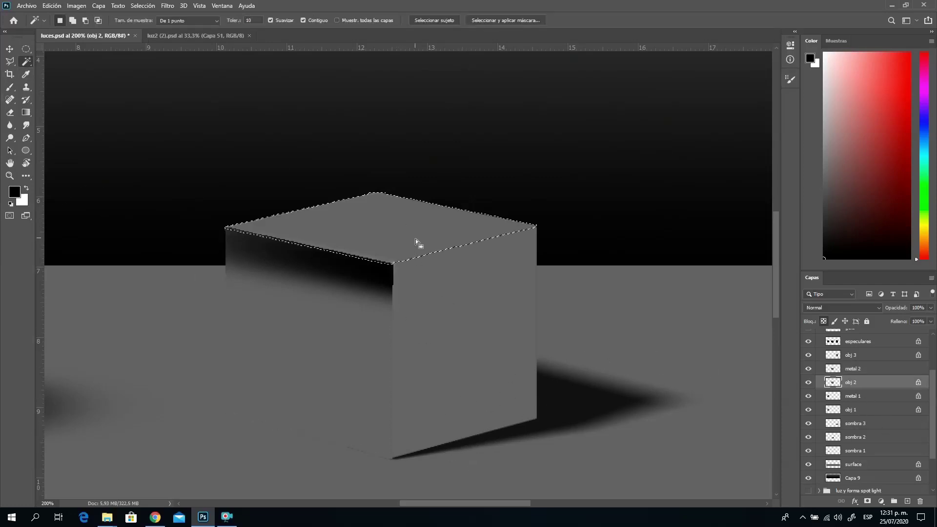
{"action": "left_click", "coordinate": [394, 253]}
{"action": "left_click_drag", "start_coordinate": [477, 124], "coordinate": [472, 246]}
{"action": "left_click_drag", "start_coordinate": [374, 118], "coordinate": [362, 191]}
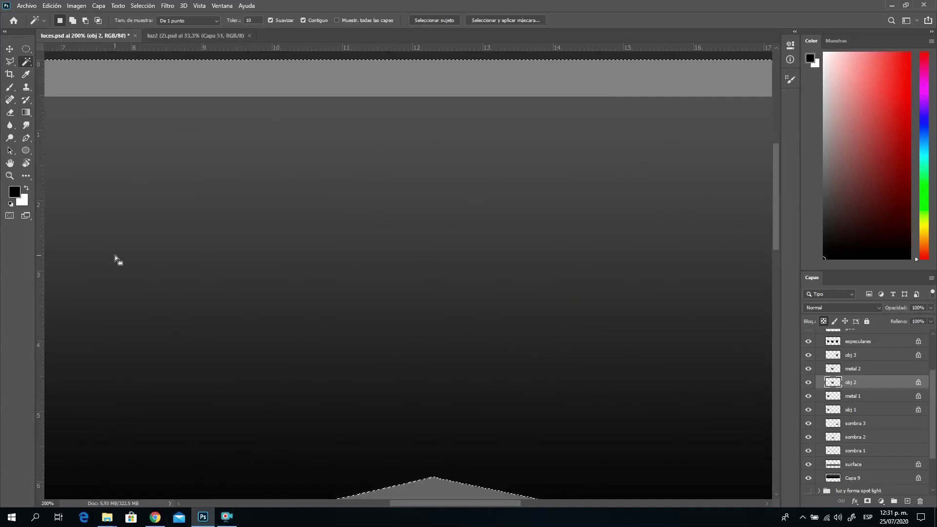
{"action": "left_click", "coordinate": [10, 87]}
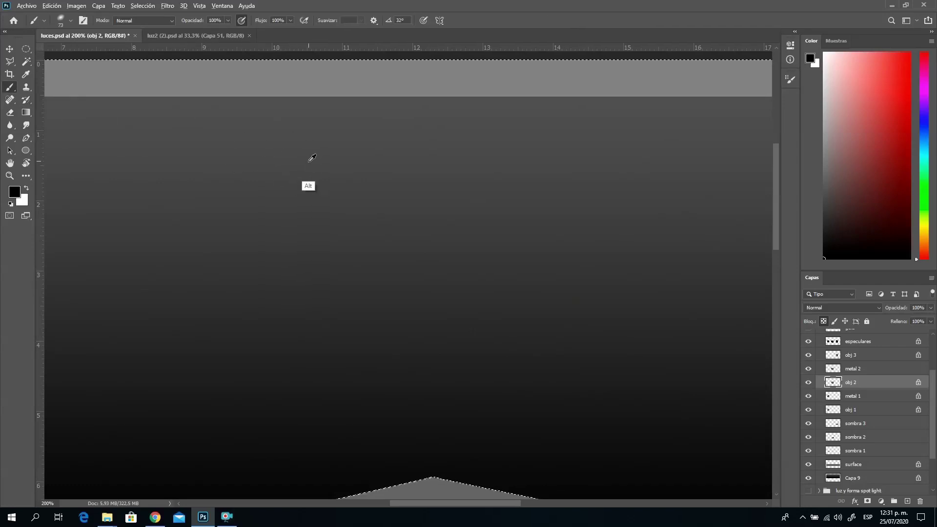
{"action": "left_click_drag", "start_coordinate": [472, 385], "coordinate": [456, 93]}
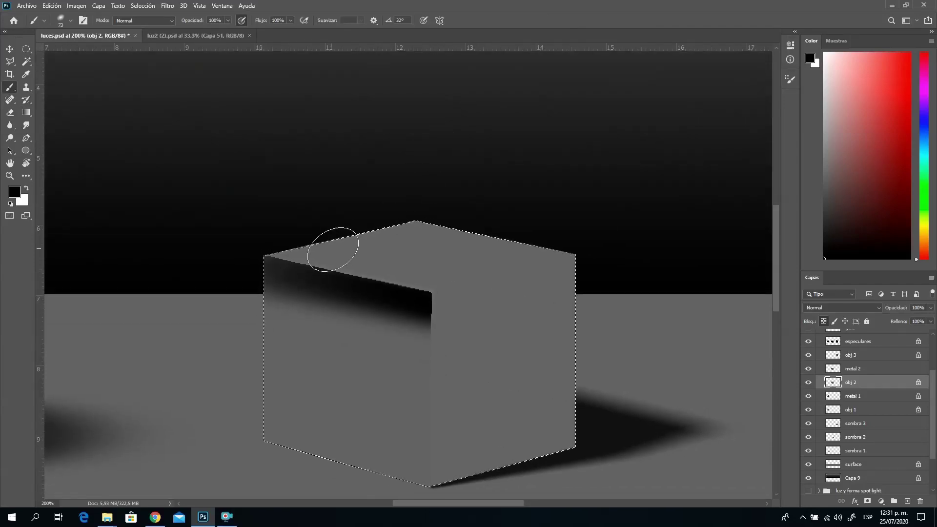
{"action": "left_click", "coordinate": [832, 382], "text": "ctrl"}
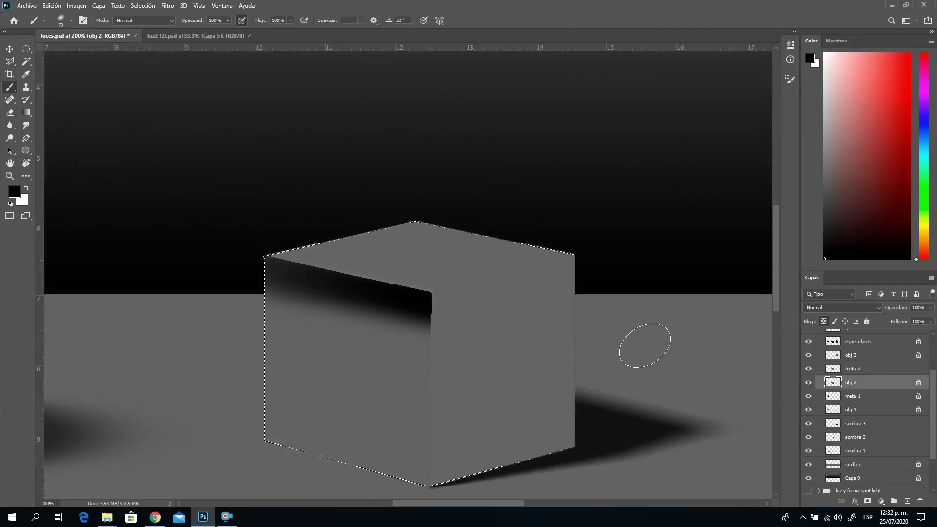
{"action": "left_click", "coordinate": [27, 61]}
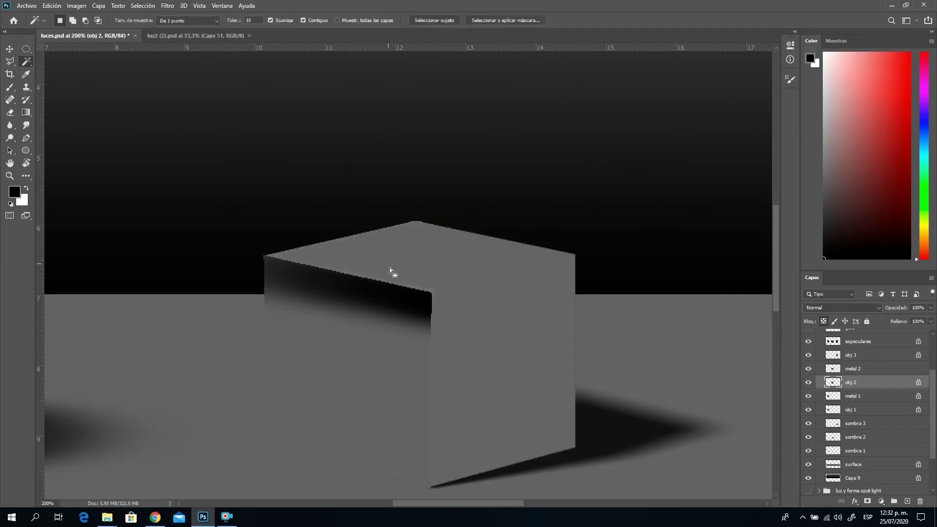
{"action": "left_click", "coordinate": [403, 266]}
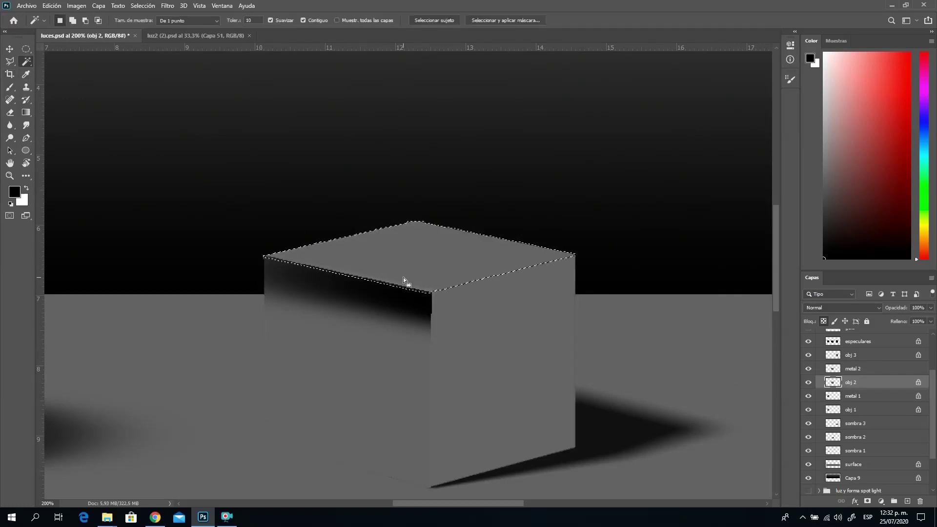
Lock the transparent pixels of the metal 2 layer and brush the cube's selected top face solid black.
{"action": "left_click", "coordinate": [853, 369]}
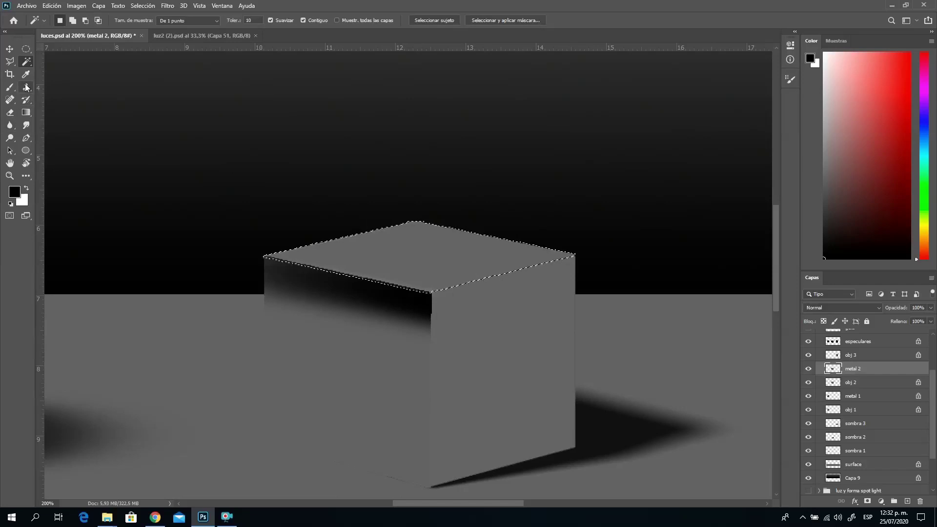
{"action": "left_click", "coordinate": [10, 87]}
{"action": "mouse_move", "coordinate": [314, 262]}
{"action": "left_mouse_down"}
{"action": "mouse_move", "coordinate": [287, 285]}
{"action": "mouse_move", "coordinate": [404, 187]}
{"action": "mouse_move", "coordinate": [389, 315]}
{"action": "mouse_move", "coordinate": [458, 255]}
{"action": "mouse_move", "coordinate": [496, 257]}
{"action": "left_mouse_up"}
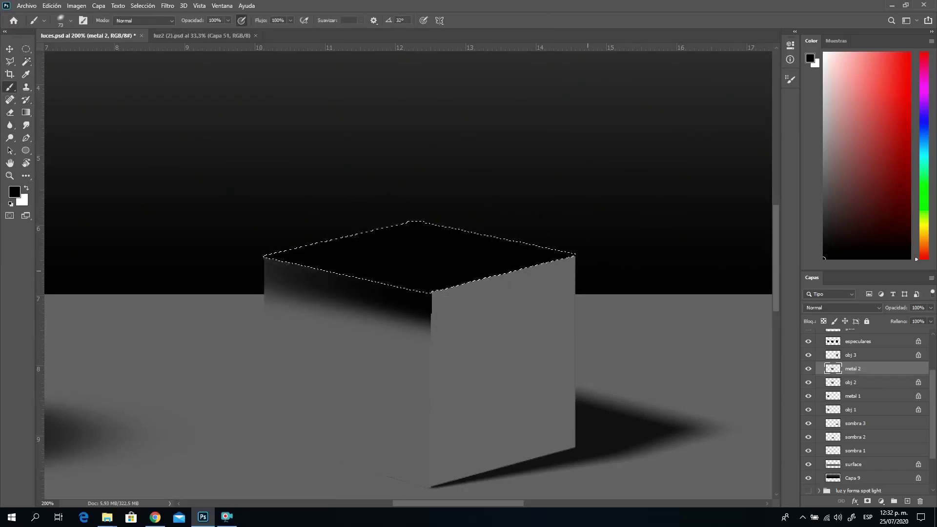
{"action": "key", "text": "ctrl+z"}
{"action": "key", "text": "ctrl+z"}
{"action": "key", "text": "ctrl+z"}
{"action": "key", "text": "ctrl+z"}
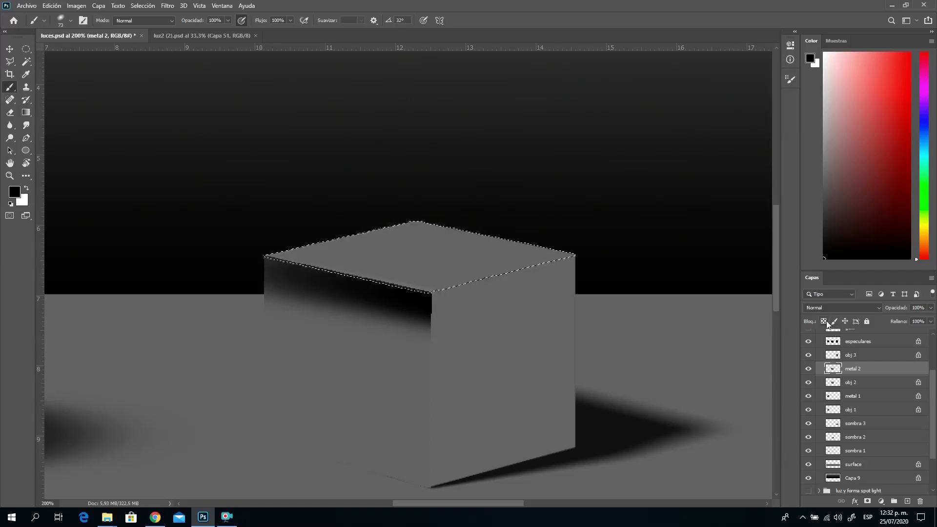
{"action": "mouse_move", "coordinate": [335, 219]}
{"action": "left_mouse_down"}
{"action": "mouse_move", "coordinate": [311, 273]}
{"action": "mouse_move", "coordinate": [352, 278]}
{"action": "mouse_move", "coordinate": [461, 197]}
{"action": "mouse_move", "coordinate": [539, 318]}
{"action": "left_mouse_up"}
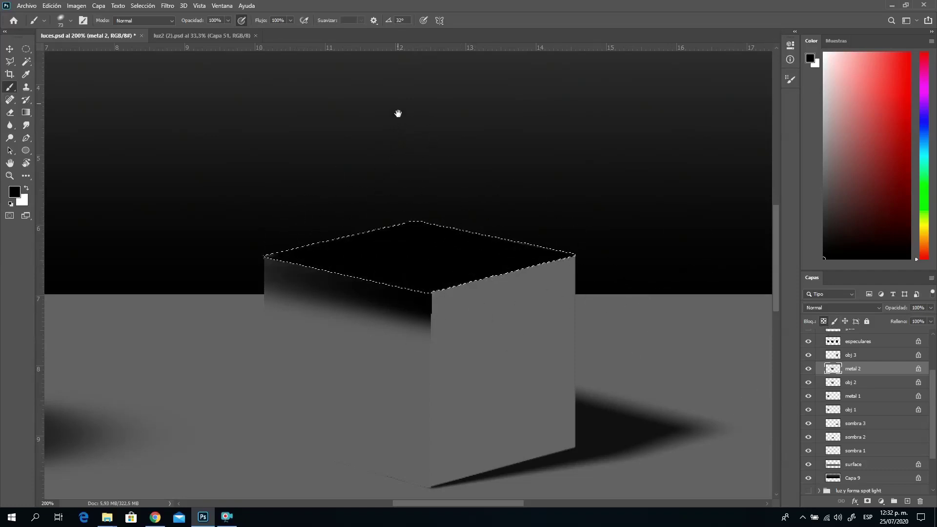
Sample the dark gray from the upper background gradient, repaint the cube's top face with it, and clear the selection.
{"action": "mouse_move", "coordinate": [398, 113]}
{"action": "left_mouse_down"}
{"action": "mouse_move", "coordinate": [426, 426]}
{"action": "mouse_move", "coordinate": [423, 368]}
{"action": "left_mouse_up"}
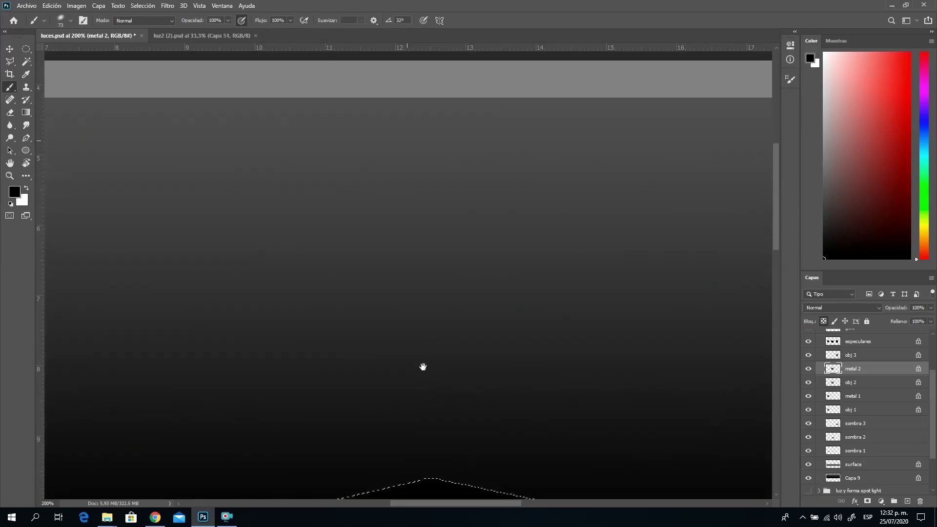
{"action": "left_click", "coordinate": [403, 169], "text": "alt"}
{"action": "mouse_move", "coordinate": [512, 391]}
{"action": "left_mouse_down"}
{"action": "mouse_move", "coordinate": [495, 295]}
{"action": "mouse_move", "coordinate": [501, 192]}
{"action": "left_mouse_up"}
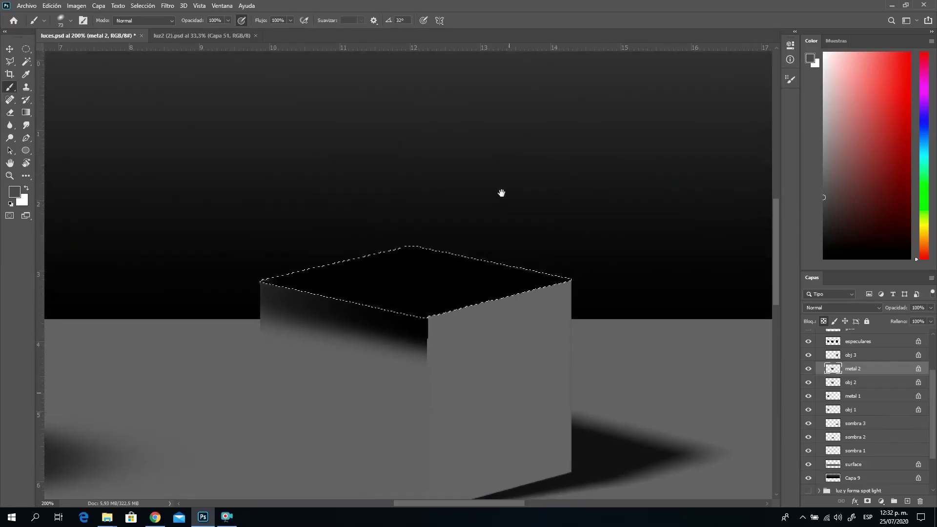
{"action": "mouse_move", "coordinate": [415, 261]}
{"action": "left_mouse_down"}
{"action": "mouse_move", "coordinate": [335, 278]}
{"action": "mouse_move", "coordinate": [301, 261]}
{"action": "mouse_move", "coordinate": [278, 274]}
{"action": "mouse_move", "coordinate": [336, 333]}
{"action": "mouse_move", "coordinate": [449, 283]}
{"action": "mouse_move", "coordinate": [585, 293]}
{"action": "left_mouse_up"}
{"action": "key", "text": "ctrl+d"}
{"action": "left_click_drag", "start_coordinate": [508, 142], "coordinate": [481, 306]}
{"action": "key", "text": "ctrl+shift+d"}
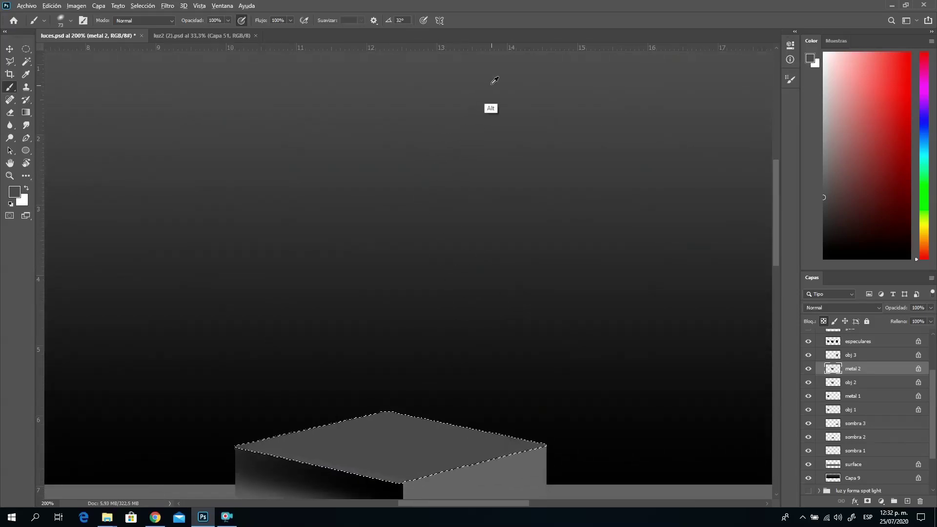
{"action": "left_click_drag", "start_coordinate": [502, 366], "coordinate": [540, 232]}
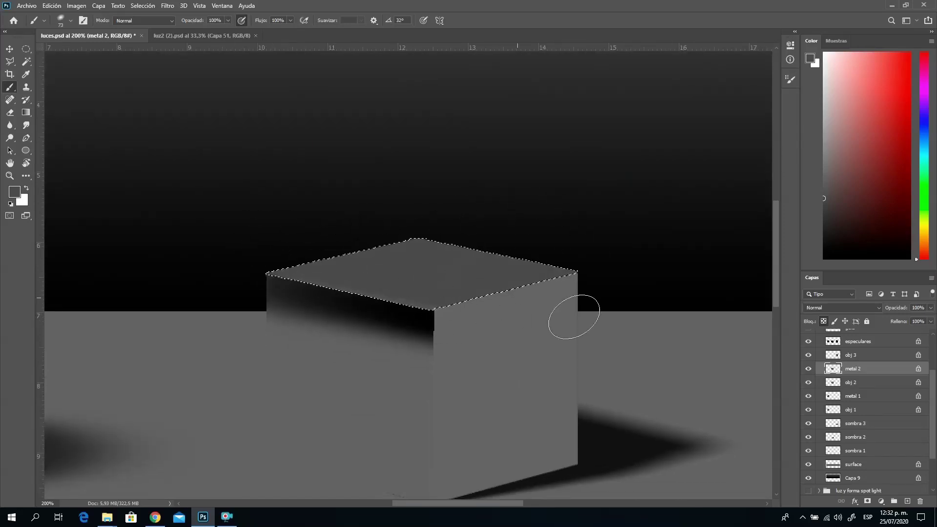
{"action": "key", "text": "ctrl+d"}
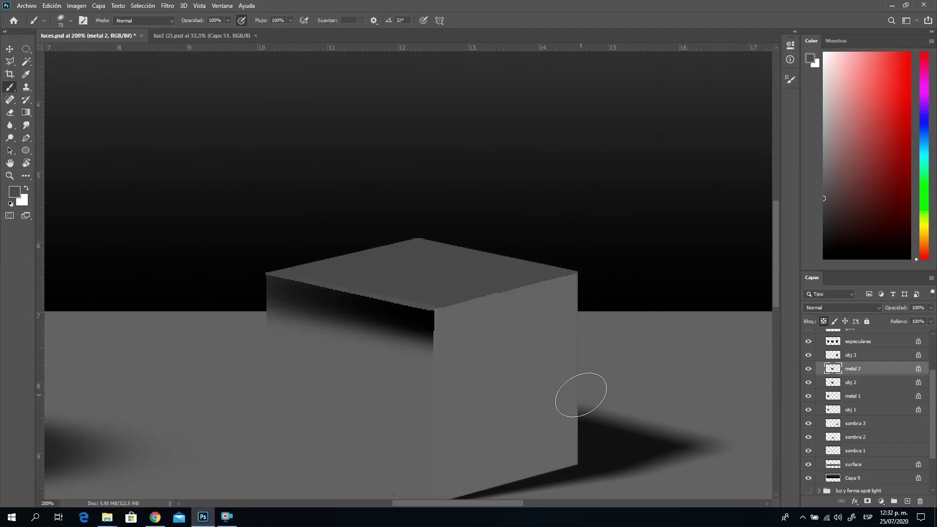
Select the cube's right face from the obj 2 layer with the Magic Wand and make metal 2 the active layer.
{"action": "mouse_move", "coordinate": [580, 395]}
{"action": "left_mouse_down"}
{"action": "mouse_move", "coordinate": [557, 324]}
{"action": "mouse_move", "coordinate": [588, 257]}
{"action": "mouse_move", "coordinate": [587, 308]}
{"action": "left_mouse_up"}
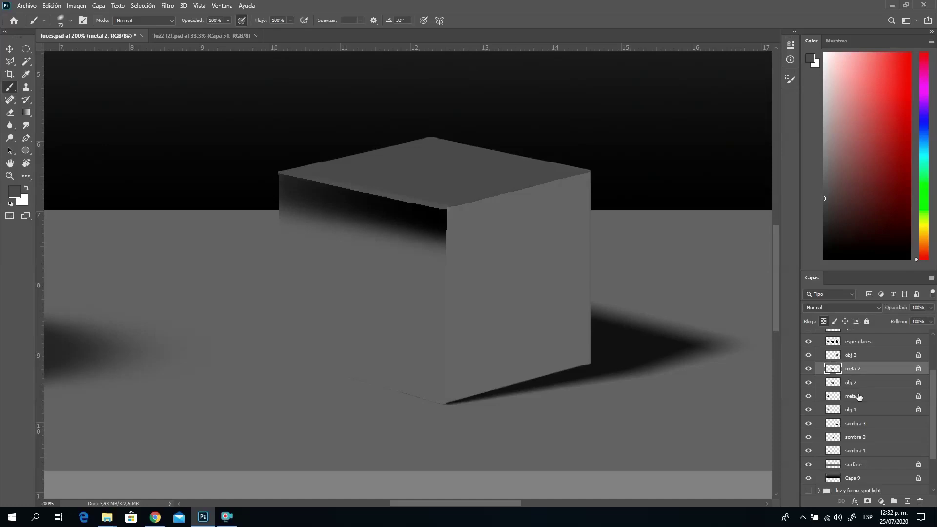
{"action": "left_click", "coordinate": [852, 382]}
{"action": "left_click", "coordinate": [26, 61]}
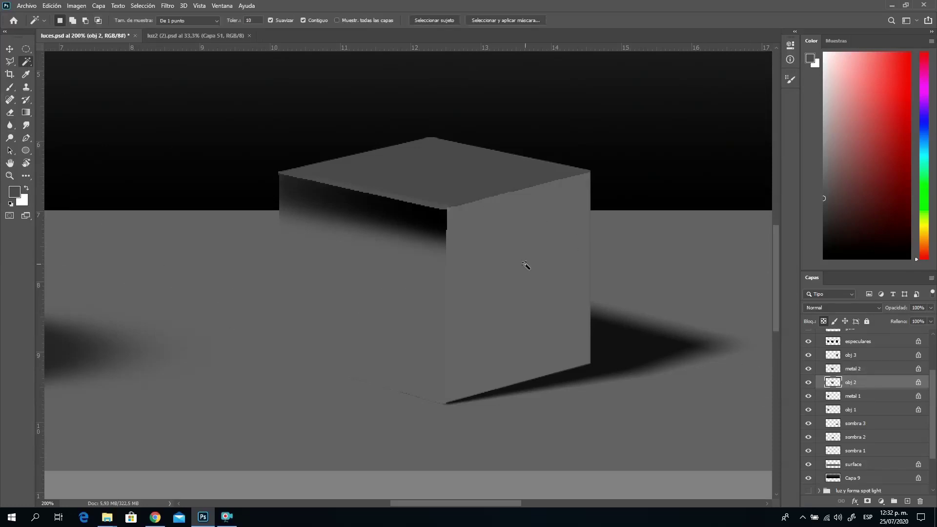
{"action": "left_click", "coordinate": [808, 369]}
{"action": "left_click", "coordinate": [583, 229]}
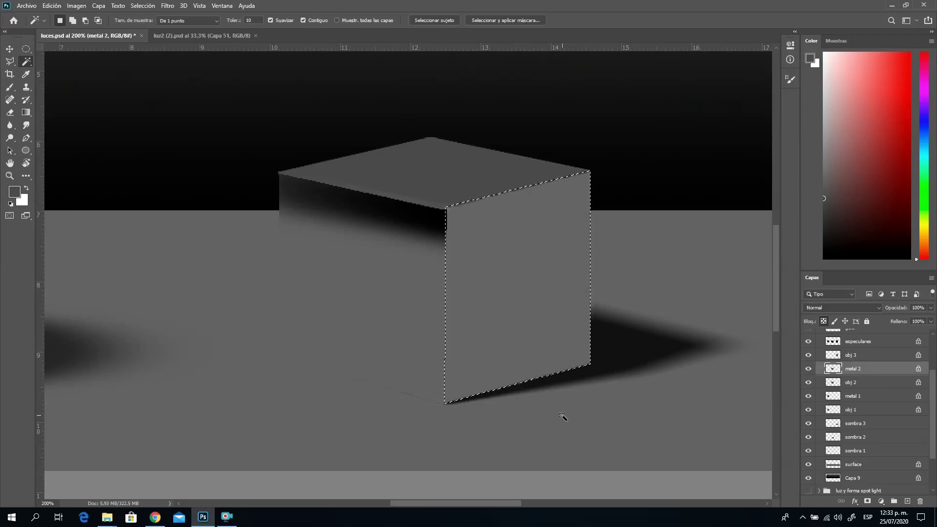
Sample the near-black background beside the cube and brush a soft dark band along the right face's upper edge.
{"action": "left_click", "coordinate": [9, 87]}
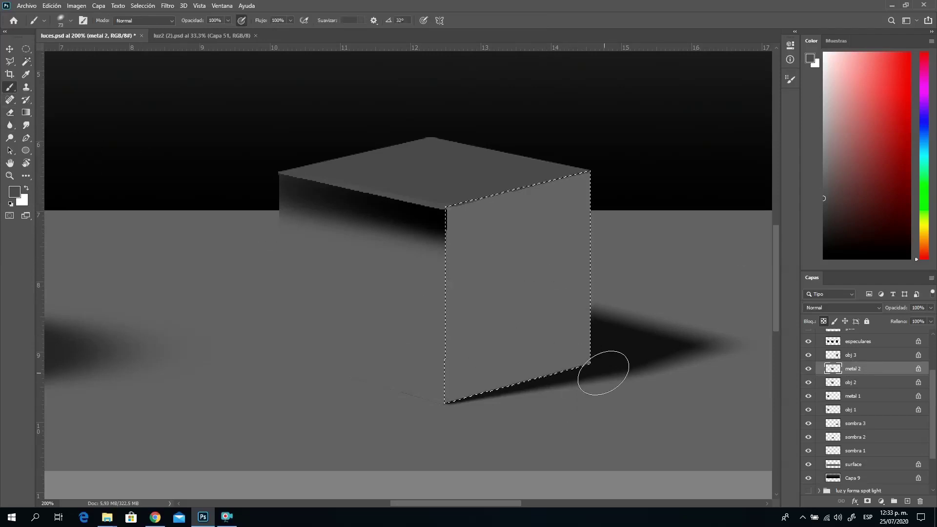
{"action": "key", "text": "alt"}
{"action": "left_click", "coordinate": [621, 410], "text": "alt"}
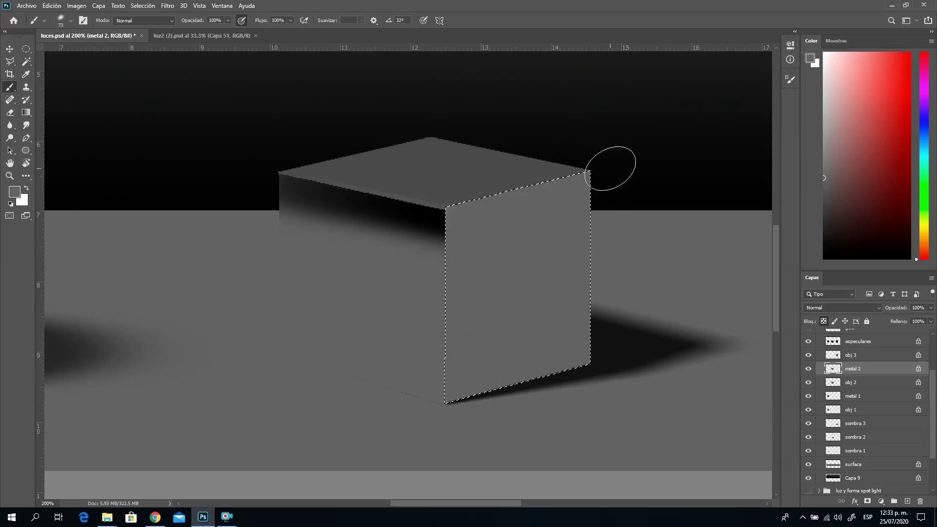
{"action": "left_click", "coordinate": [633, 155], "text": "alt"}
{"action": "left_click_drag", "start_coordinate": [415, 211], "coordinate": [663, 156]}
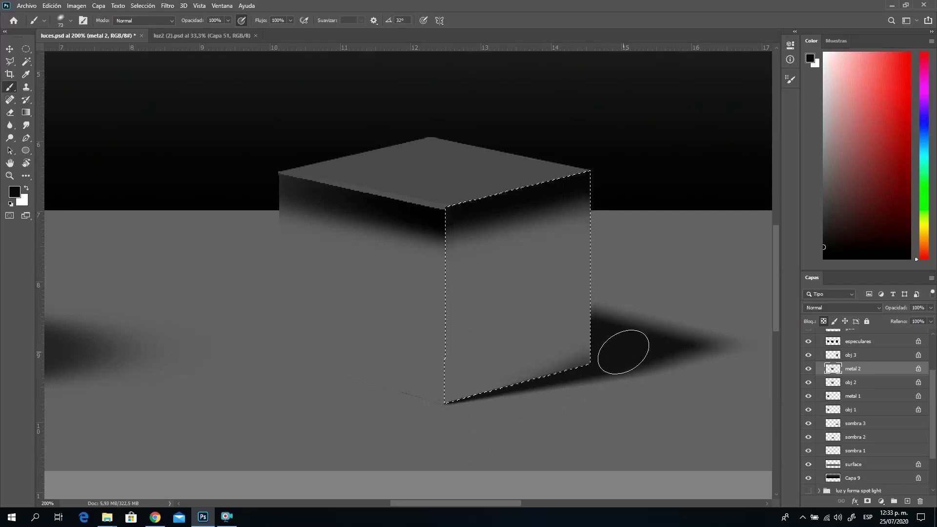
Brush a soft dark shadow reflection across the lower right corner of the right face and clear the selection.
{"action": "mouse_move", "coordinate": [627, 356]}
{"action": "left_mouse_down"}
{"action": "mouse_move", "coordinate": [535, 377]}
{"action": "mouse_move", "coordinate": [638, 342]}
{"action": "left_mouse_up"}
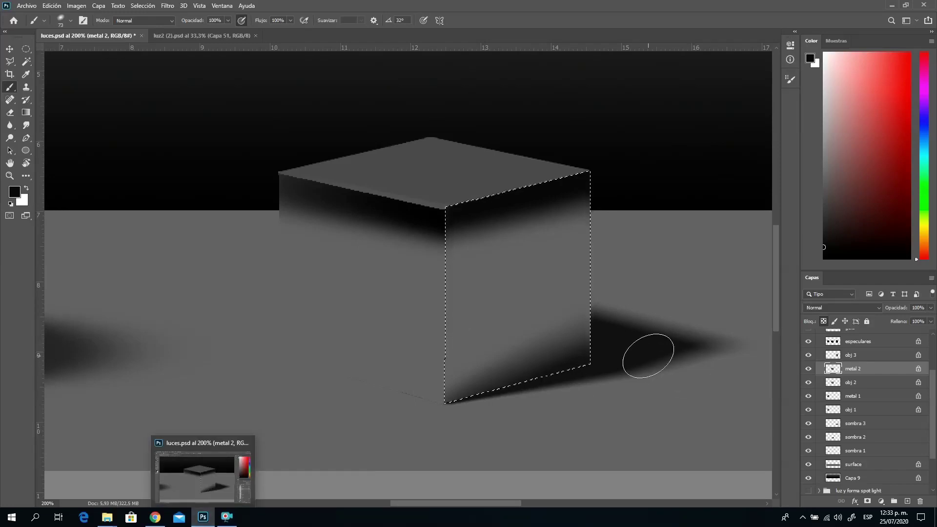
{"action": "mouse_move", "coordinate": [549, 343]}
{"action": "left_mouse_down"}
{"action": "mouse_move", "coordinate": [272, 359]}
{"action": "mouse_move", "coordinate": [426, 337]}
{"action": "mouse_move", "coordinate": [612, 343]}
{"action": "mouse_move", "coordinate": [719, 329]}
{"action": "mouse_move", "coordinate": [703, 338]}
{"action": "left_mouse_up"}
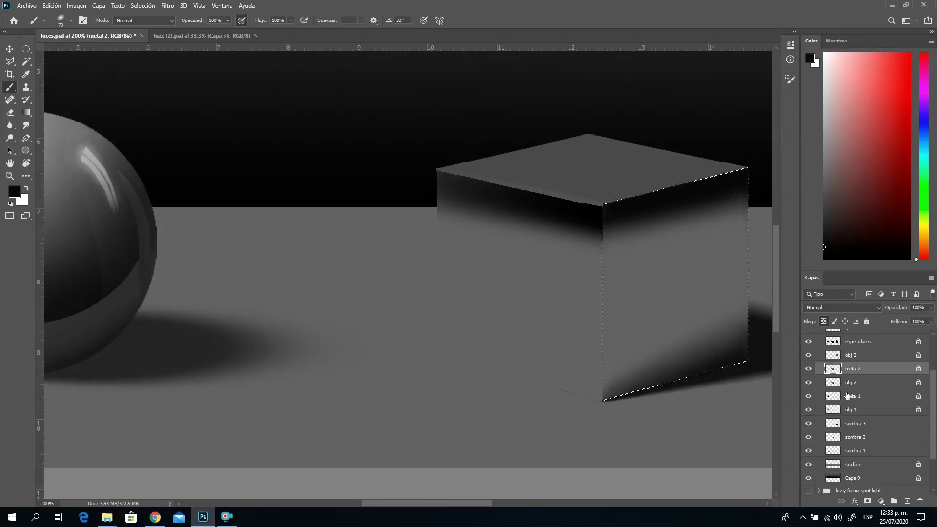
{"action": "key", "text": "ctrl+d"}
{"action": "mouse_move", "coordinate": [706, 348]}
{"action": "left_mouse_down"}
{"action": "mouse_move", "coordinate": [389, 328]}
{"action": "mouse_move", "coordinate": [287, 345]}
{"action": "left_mouse_up"}
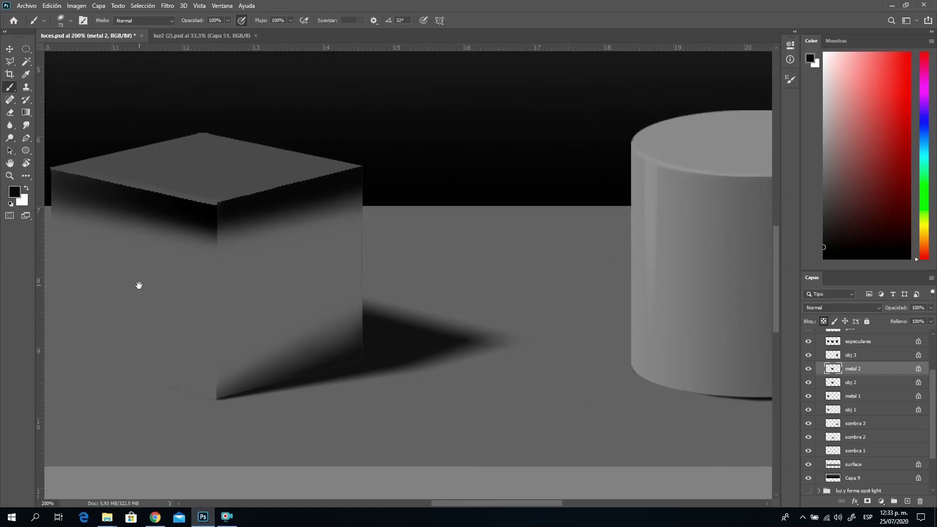
{"action": "left_click_drag", "start_coordinate": [138, 284], "coordinate": [578, 290]}
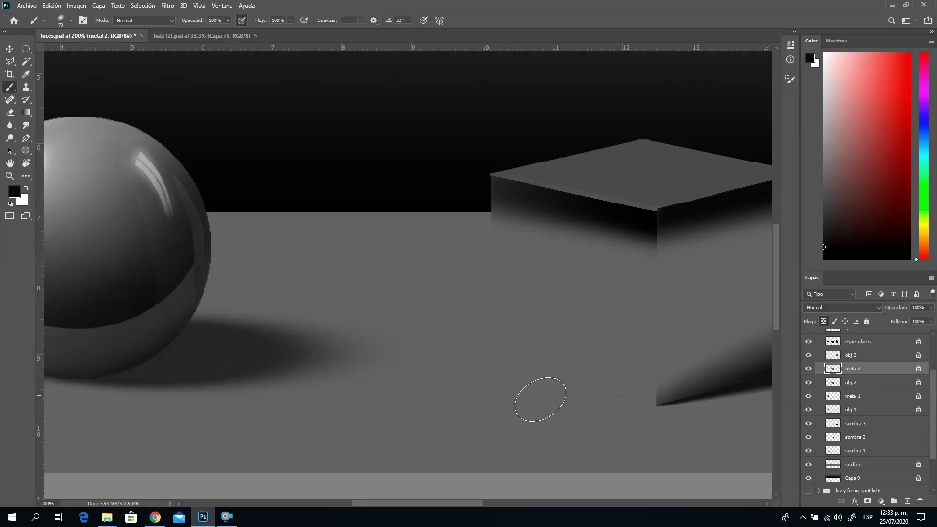
Set the brush angle to 0° and select the cube's left face from obj 2 for painting on the metal 2 layer.
{"action": "right_click", "coordinate": [386, 361]}
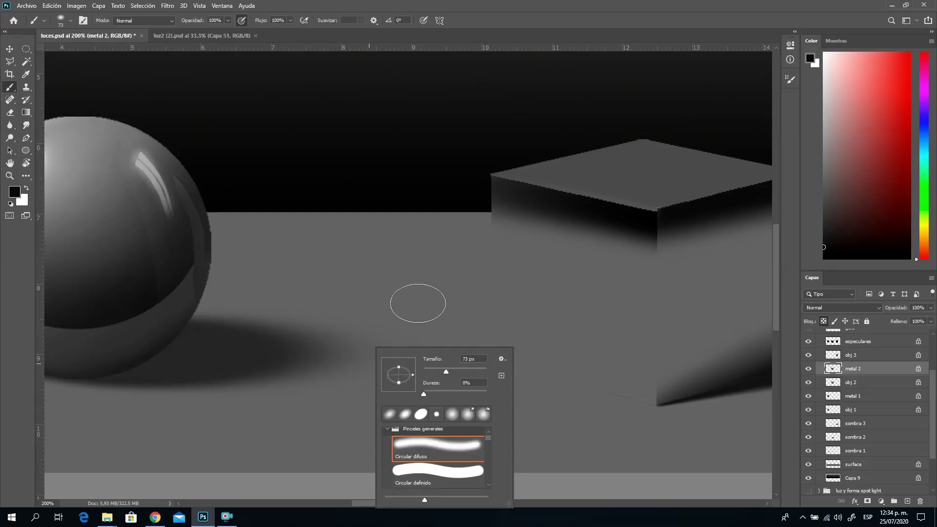
{"action": "left_click", "coordinate": [480, 348]}
{"action": "left_click", "coordinate": [840, 383]}
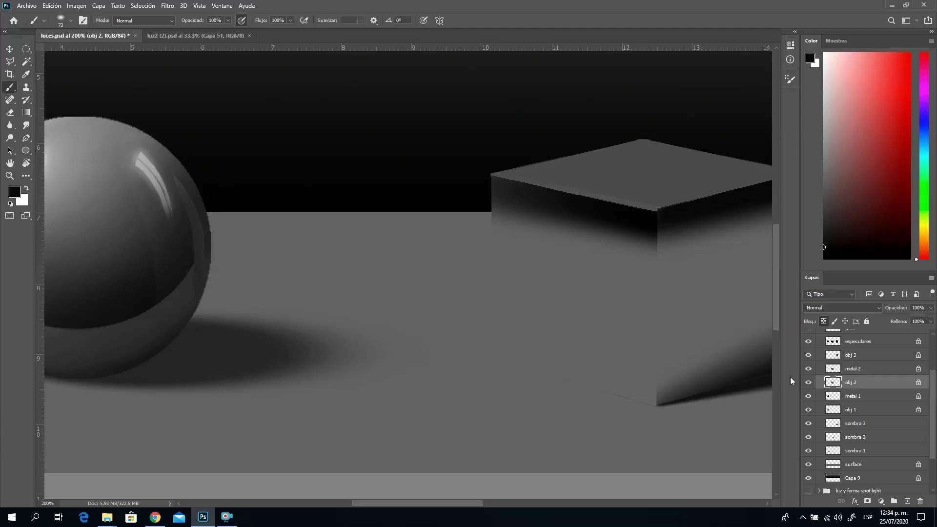
{"action": "left_click", "coordinate": [27, 61]}
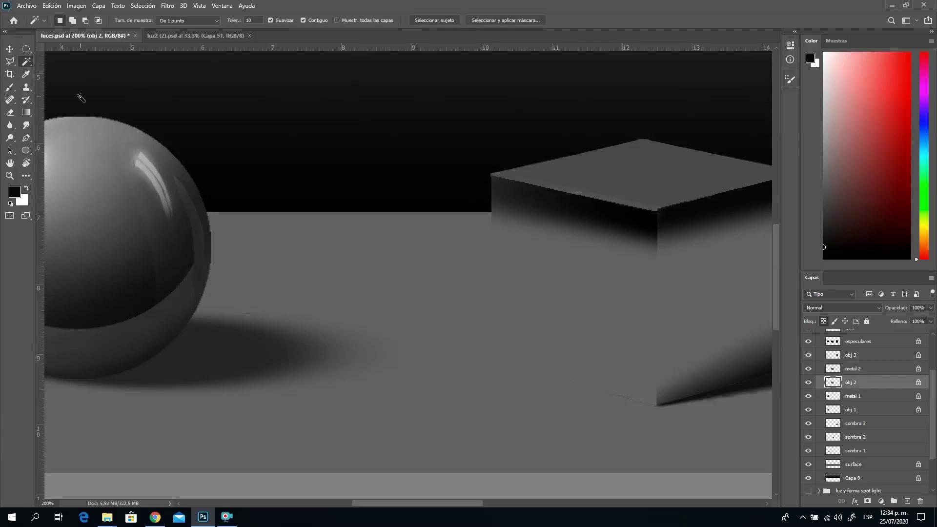
{"action": "left_click", "coordinate": [626, 343]}
{"action": "left_click", "coordinate": [850, 371]}
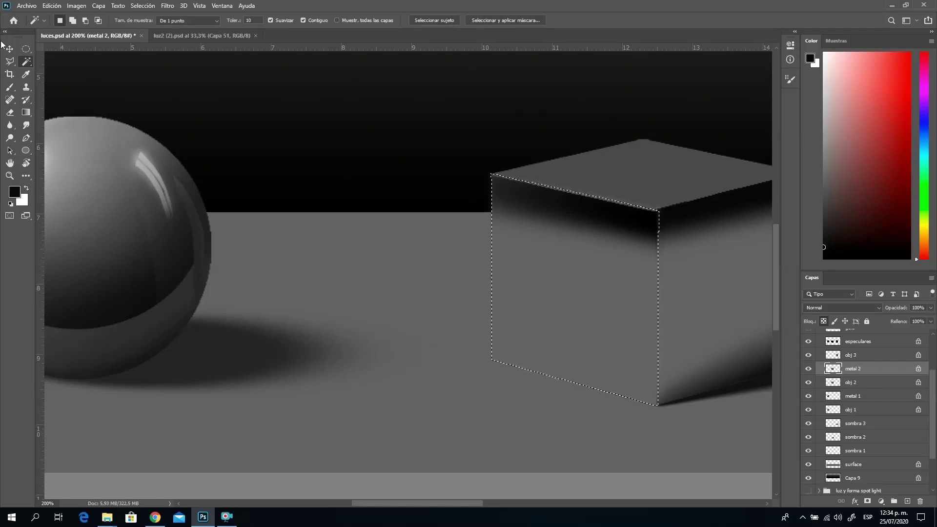
Brush a soft dark reflection of the sphere's shadow beside the left face's lower right edge and clear the selection.
{"action": "left_click", "coordinate": [9, 86]}
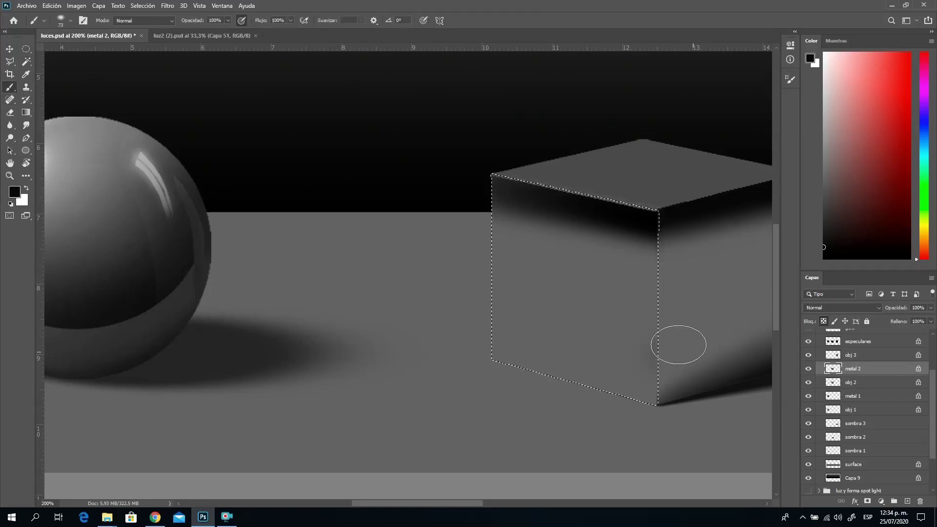
{"action": "left_click_drag", "start_coordinate": [608, 345], "coordinate": [635, 346]}
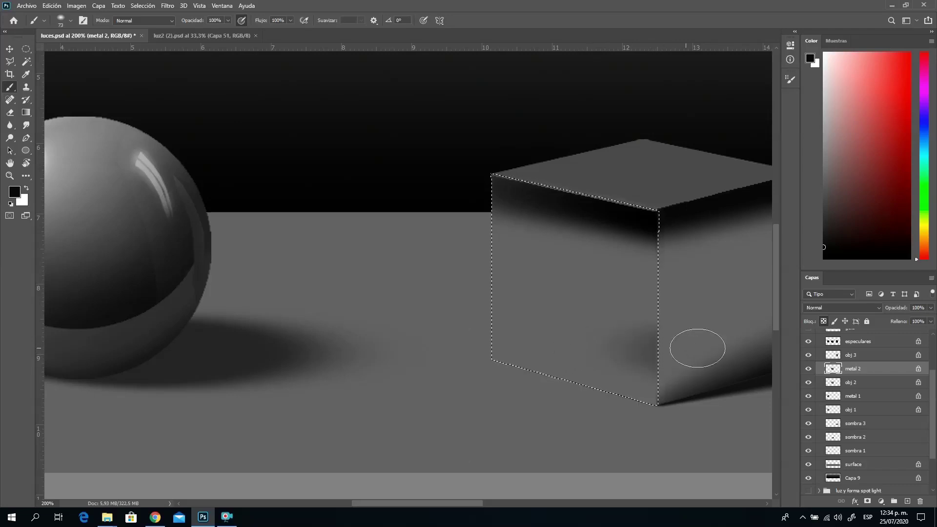
{"action": "mouse_move", "coordinate": [697, 348]}
{"action": "left_mouse_down"}
{"action": "mouse_move", "coordinate": [564, 340]}
{"action": "mouse_move", "coordinate": [722, 344]}
{"action": "mouse_move", "coordinate": [588, 353]}
{"action": "mouse_move", "coordinate": [564, 342]}
{"action": "mouse_move", "coordinate": [708, 341]}
{"action": "mouse_move", "coordinate": [607, 366]}
{"action": "left_mouse_up"}
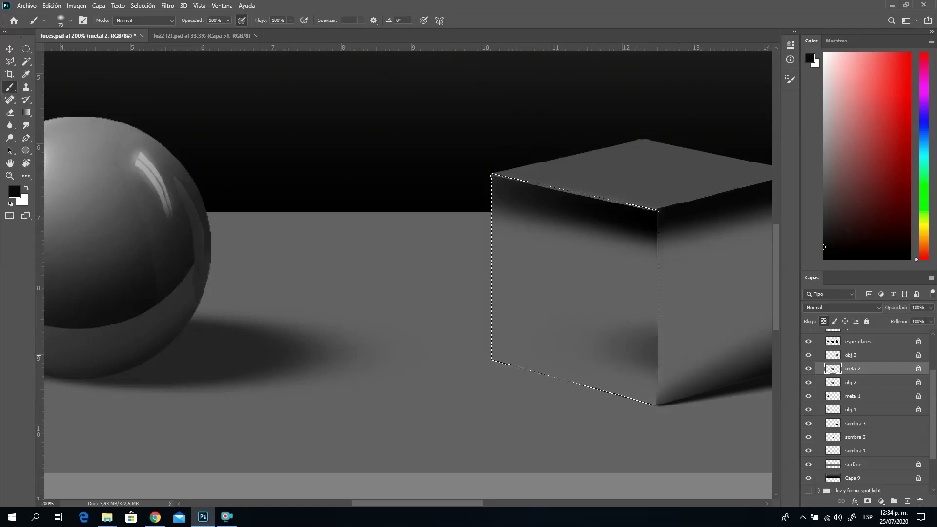
{"action": "key", "text": "ctrl+d"}
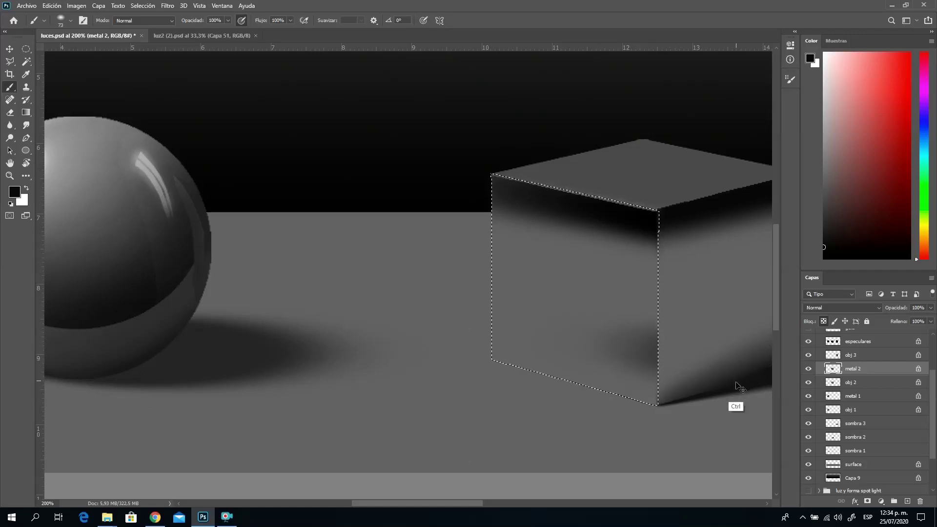
{"action": "left_click_drag", "start_coordinate": [733, 382], "coordinate": [732, 385]}
{"action": "left_click_drag", "start_coordinate": [677, 327], "coordinate": [265, 345]}
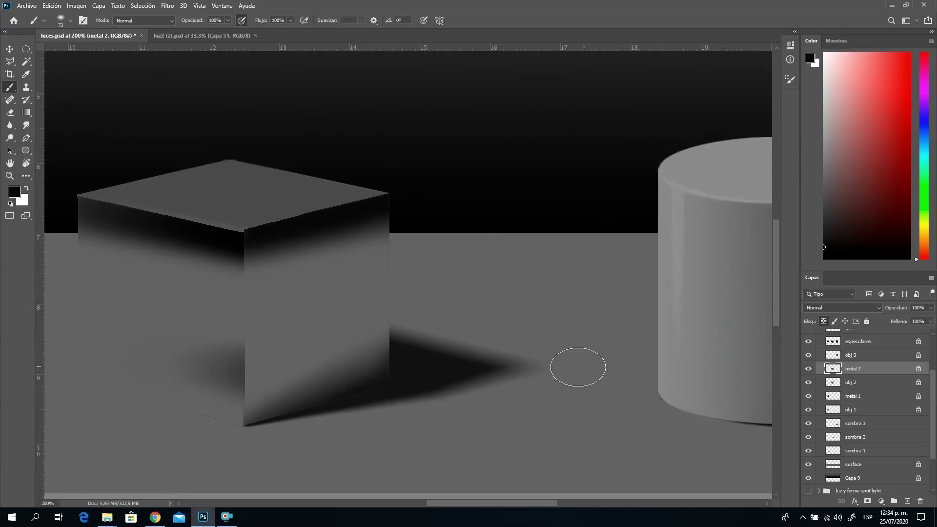
{"action": "left_click_drag", "start_coordinate": [364, 423], "coordinate": [668, 378]}
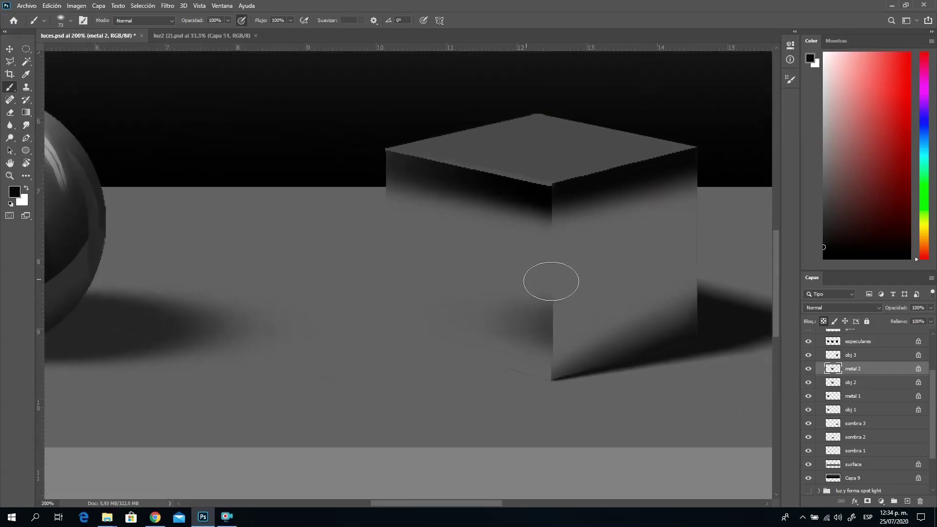
Switch the Brush to the hard round preset Circular definido with a size of 10 px.
{"action": "left_click", "coordinate": [9, 175]}
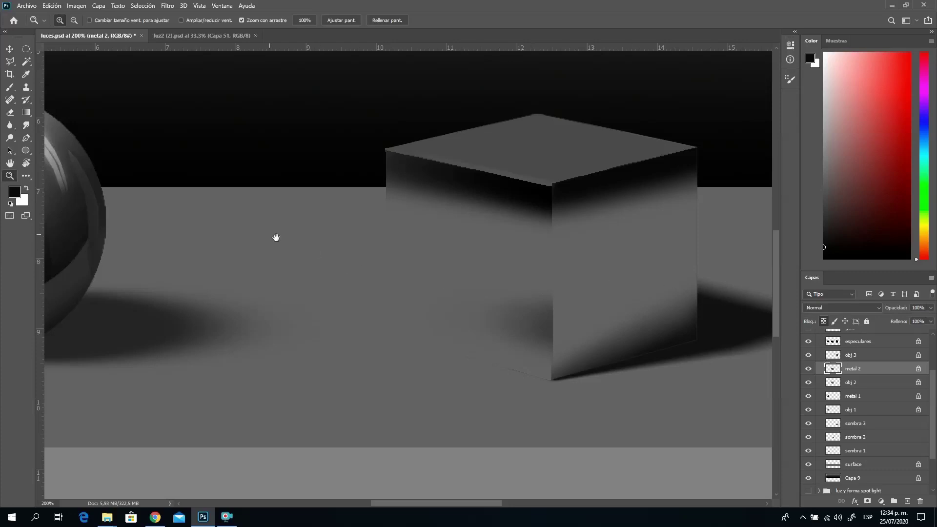
{"action": "left_click_drag", "start_coordinate": [276, 237], "coordinate": [391, 272]}
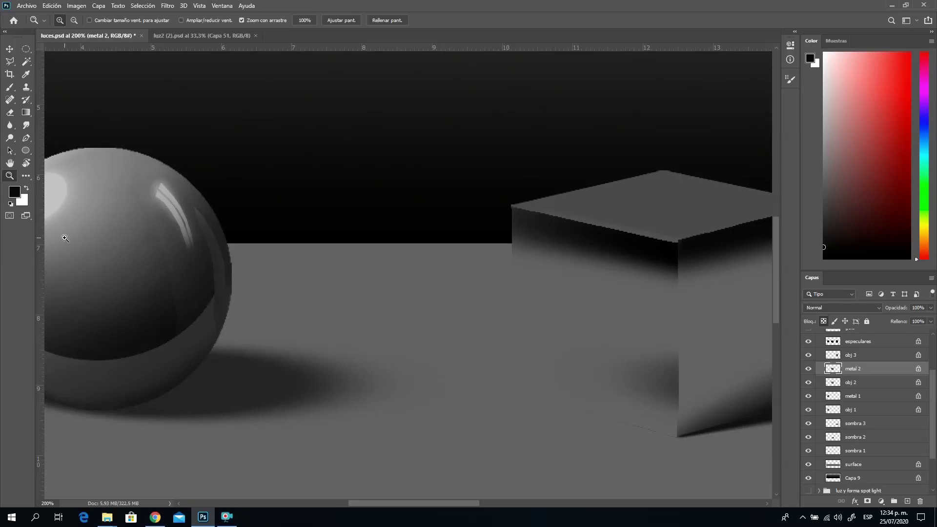
{"action": "left_click", "coordinate": [8, 88]}
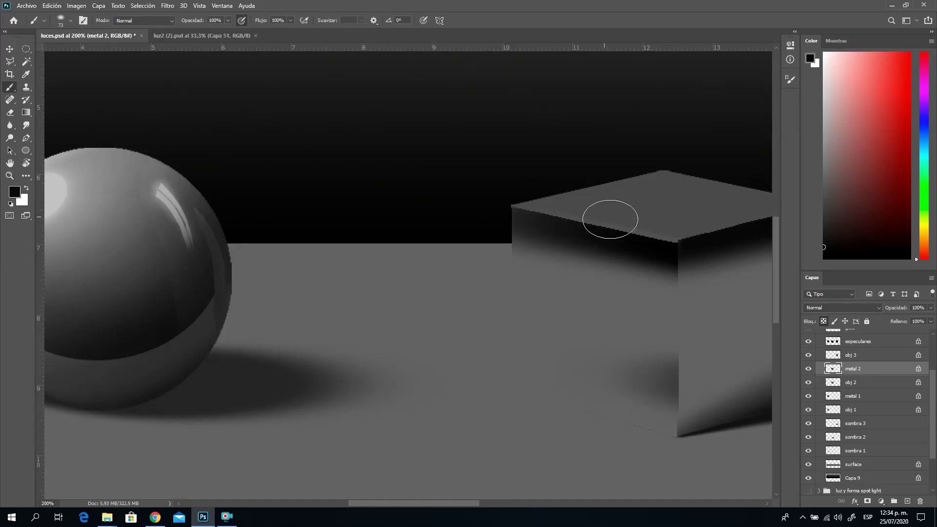
{"action": "right_click", "coordinate": [368, 245]}
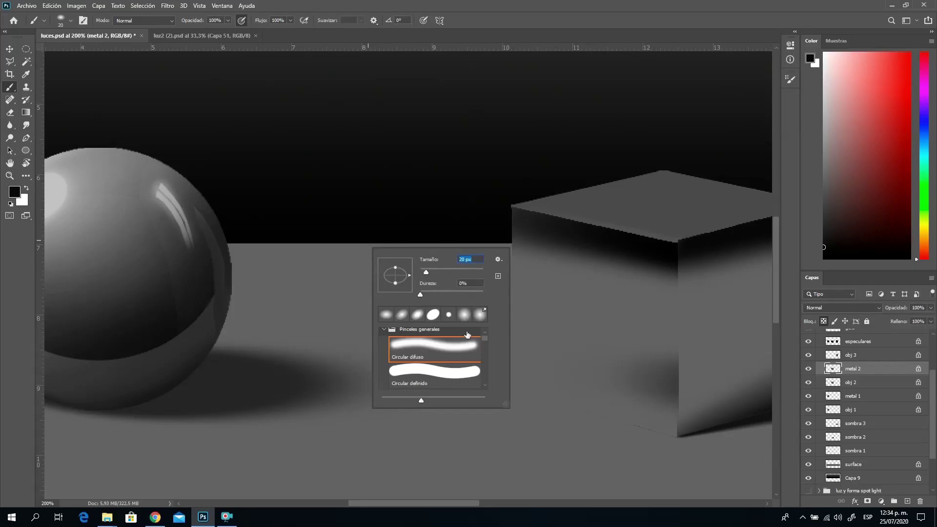
{"action": "left_click", "coordinate": [429, 373]}
{"action": "right_click", "coordinate": [481, 207]}
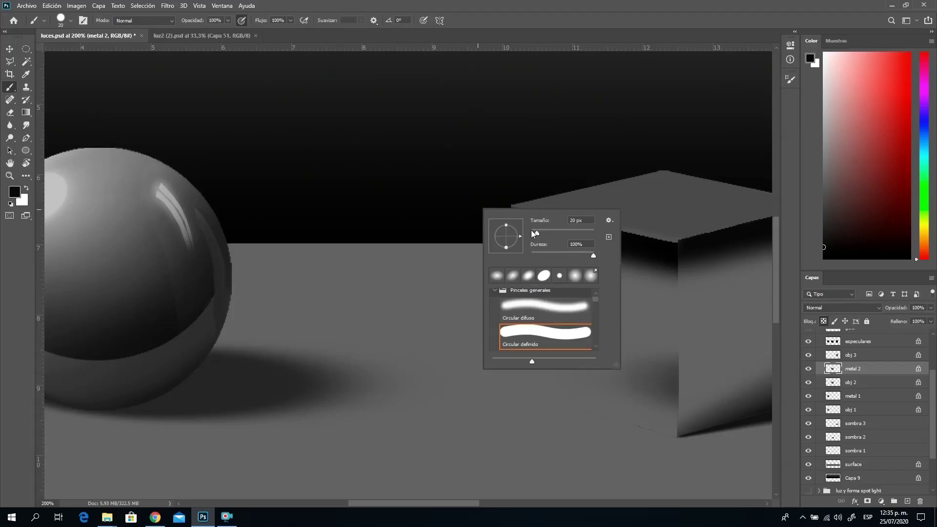
{"action": "left_click", "coordinate": [532, 231]}
{"action": "type", "text": "10"}
{"action": "key", "text": "Return"}
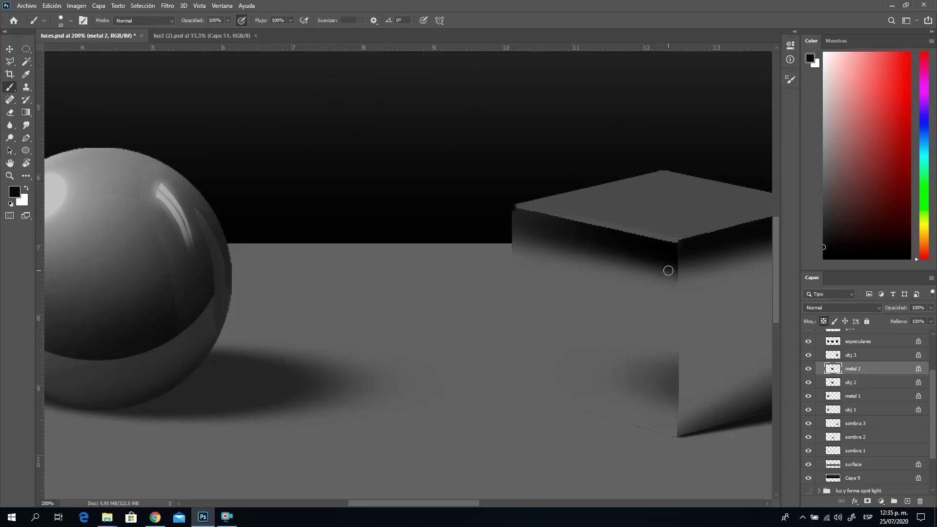
Set the painting colour to white, reduce the brush size, and paint a thin straight highlight along the left face's upper edge.
{"action": "left_click", "coordinate": [824, 52]}
{"action": "right_click", "coordinate": [534, 184]}
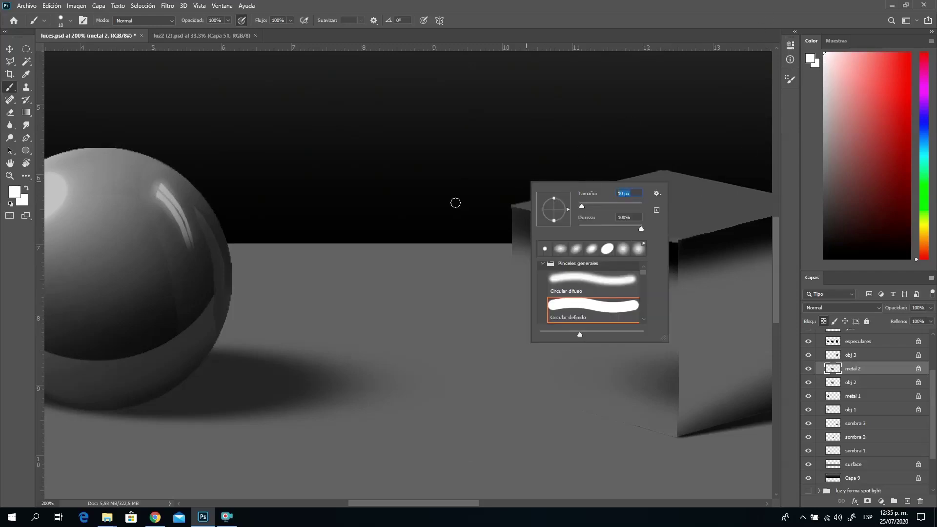
{"action": "key", "text": "Return"}
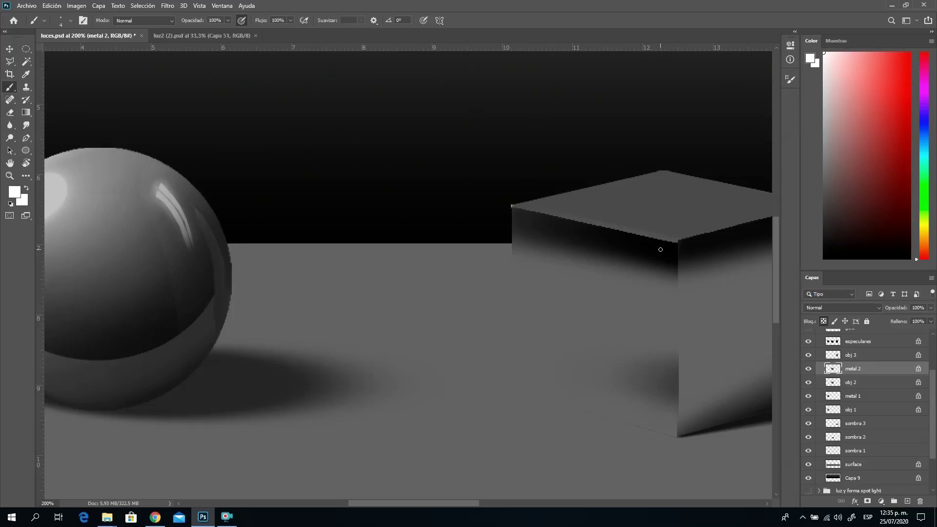
{"action": "key", "text": "shift"}
{"action": "left_click", "coordinate": [678, 241], "text": "shift"}
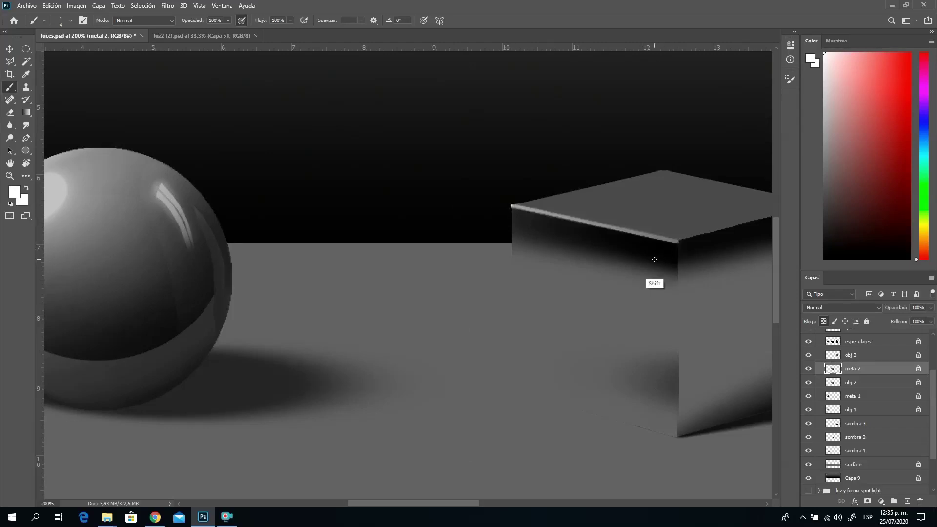
{"action": "left_click", "coordinate": [511, 206], "text": "shift"}
{"action": "key", "text": "shift"}
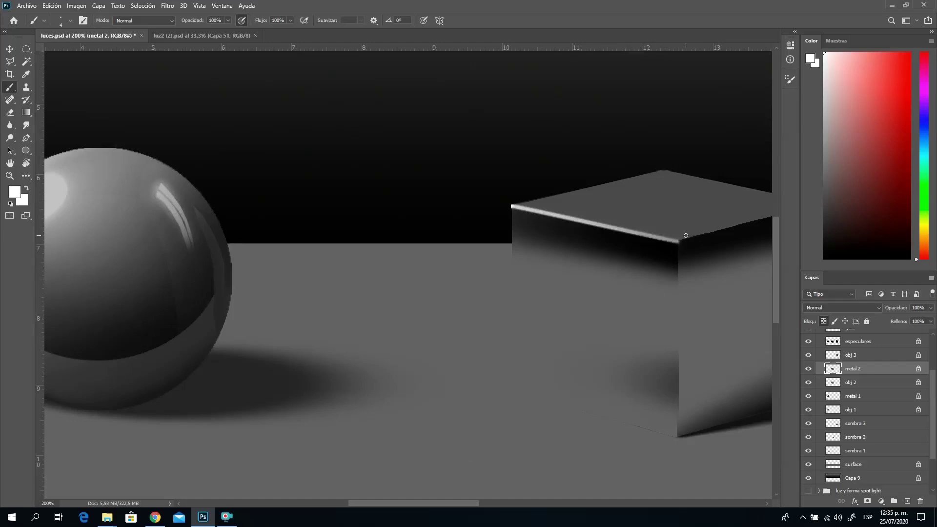
Reduce the hard round brush to 3 px for the cube's right face edges.
{"action": "left_click_drag", "start_coordinate": [688, 237], "coordinate": [512, 264]}
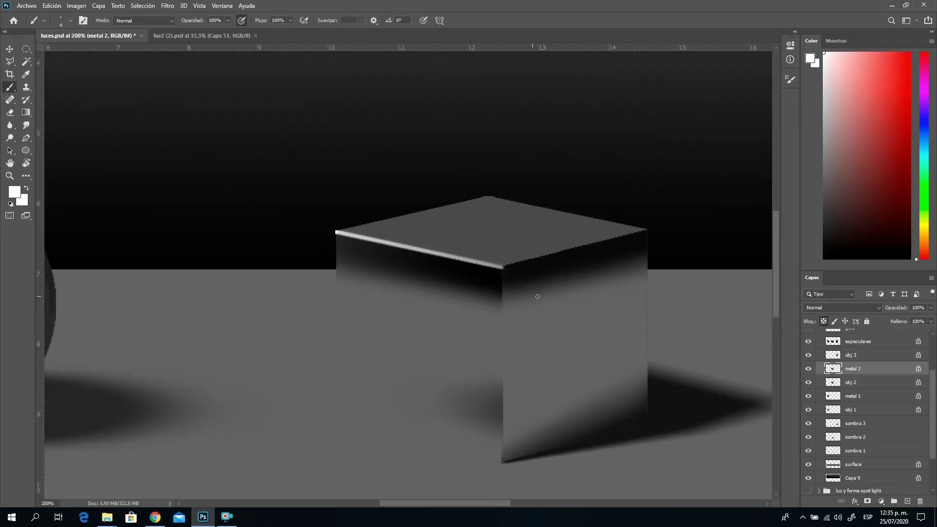
{"action": "mouse_move", "coordinate": [276, 243]}
{"action": "left_mouse_down"}
{"action": "mouse_move", "coordinate": [430, 241]}
{"action": "mouse_move", "coordinate": [288, 246]}
{"action": "left_mouse_up"}
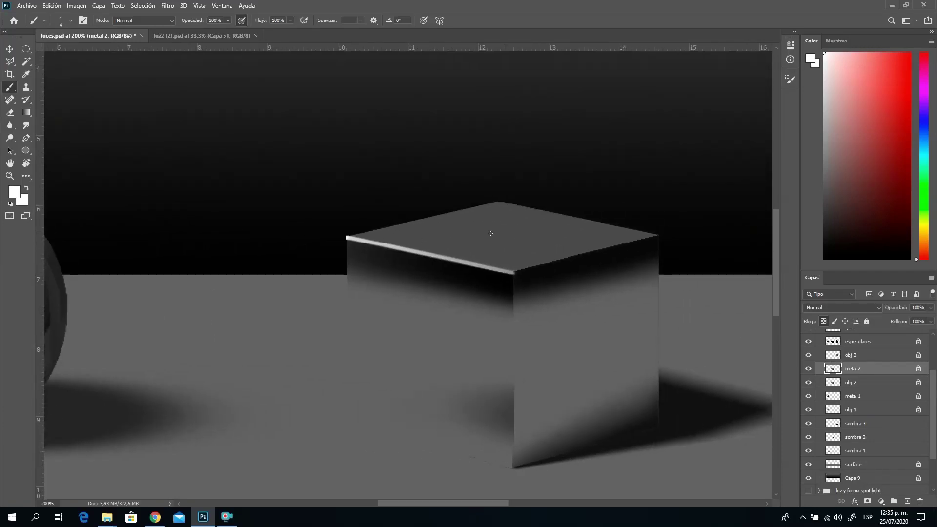
{"action": "right_click", "coordinate": [652, 225]}
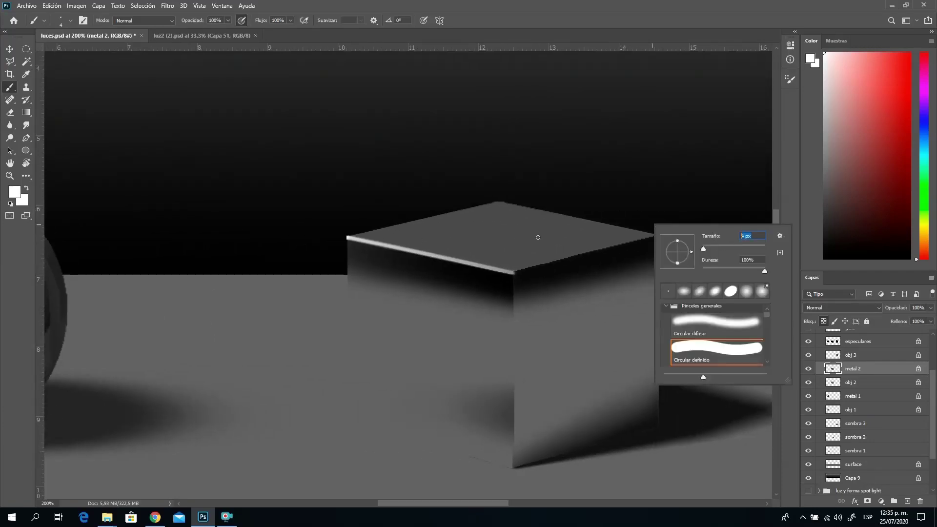
{"action": "key", "text": "Return"}
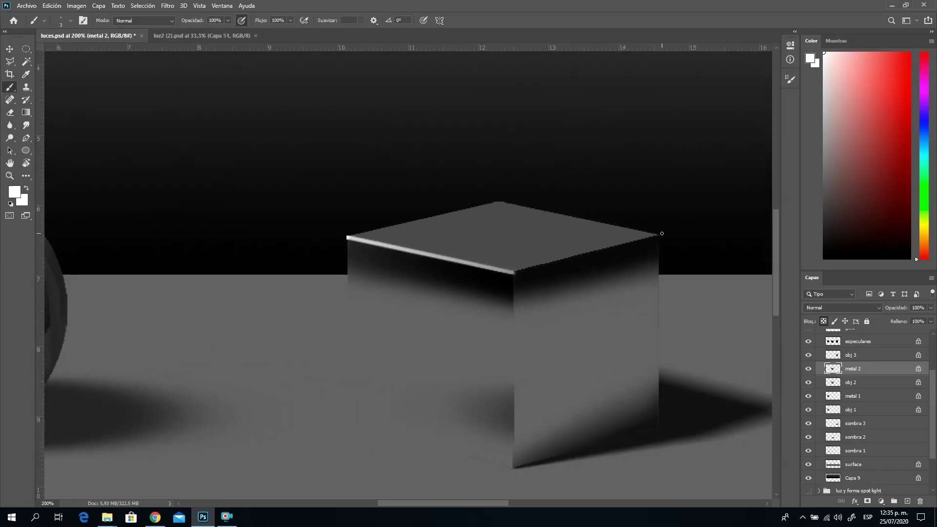
{"action": "left_click", "coordinate": [658, 235], "text": "shift"}
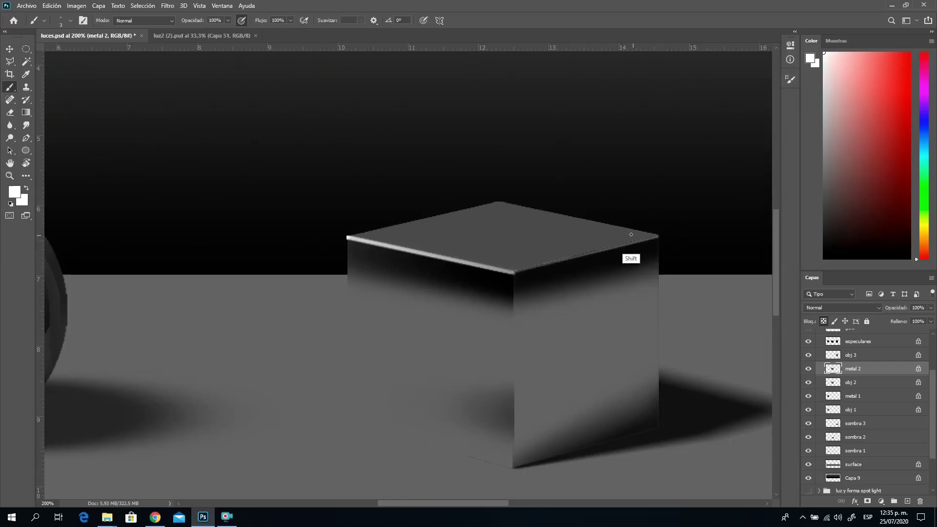
{"action": "left_click", "coordinate": [658, 236], "text": "shift"}
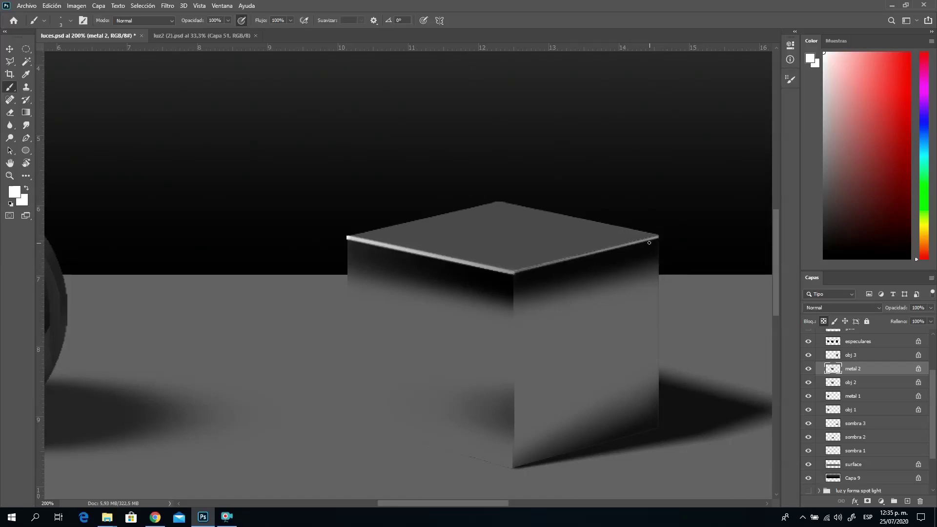
{"action": "key", "text": "ctrl+z"}
{"action": "key", "text": "ctrl+z"}
{"action": "key", "text": "ctrl+z"}
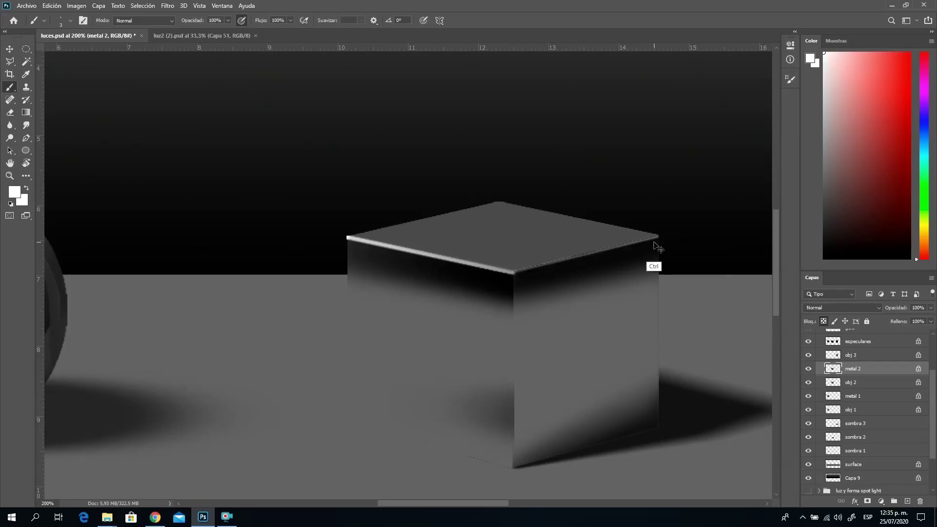
{"action": "key", "text": "ctrl+z"}
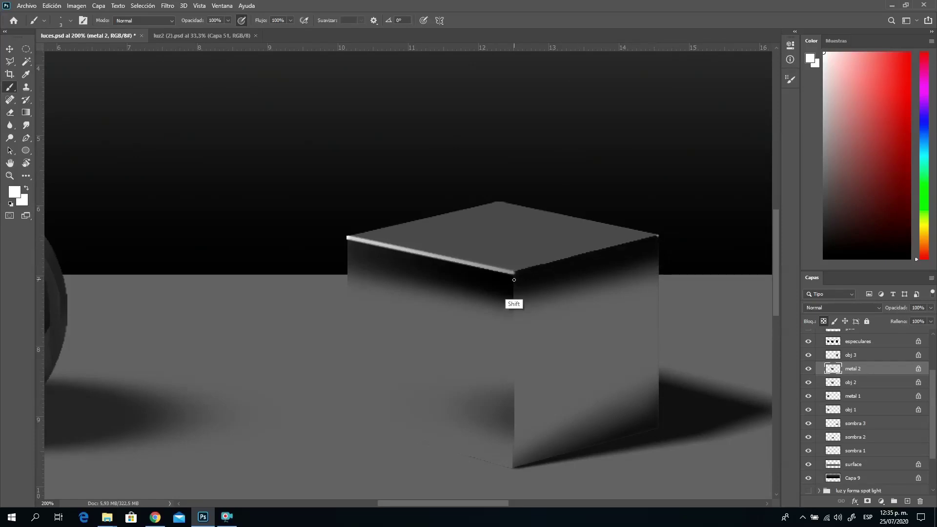
Paint thin white highlights along the right face's upper edge and down the upper part of the cube's front vertical edge.
{"action": "left_click", "coordinate": [514, 270], "text": "shift"}
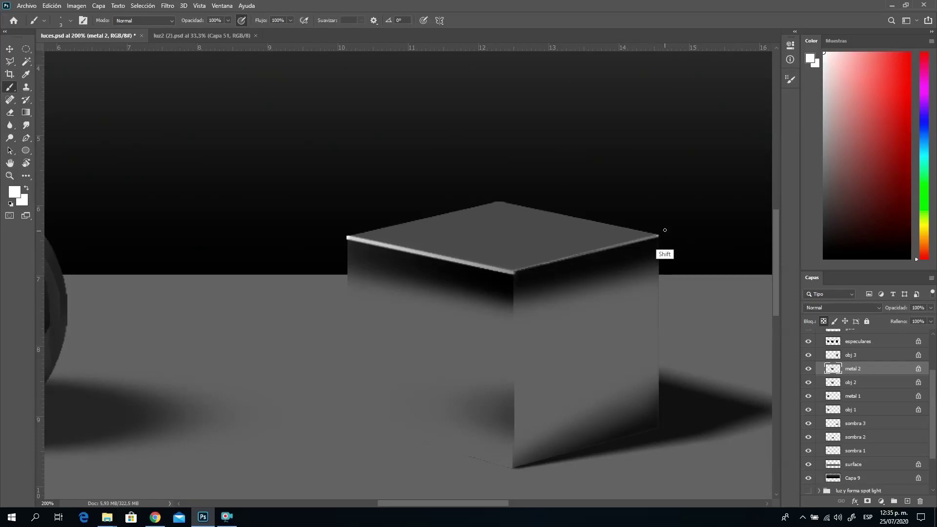
{"action": "left_click", "coordinate": [512, 271], "text": "shift"}
{"action": "key", "text": "ctrl+z"}
{"action": "left_click", "coordinate": [514, 299], "text": "shift"}
{"action": "left_click", "coordinate": [514, 344], "text": "shift"}
Set the brush size to 23 px and its hardness to 0%.
{"action": "left_click_drag", "start_coordinate": [360, 283], "coordinate": [508, 253]}
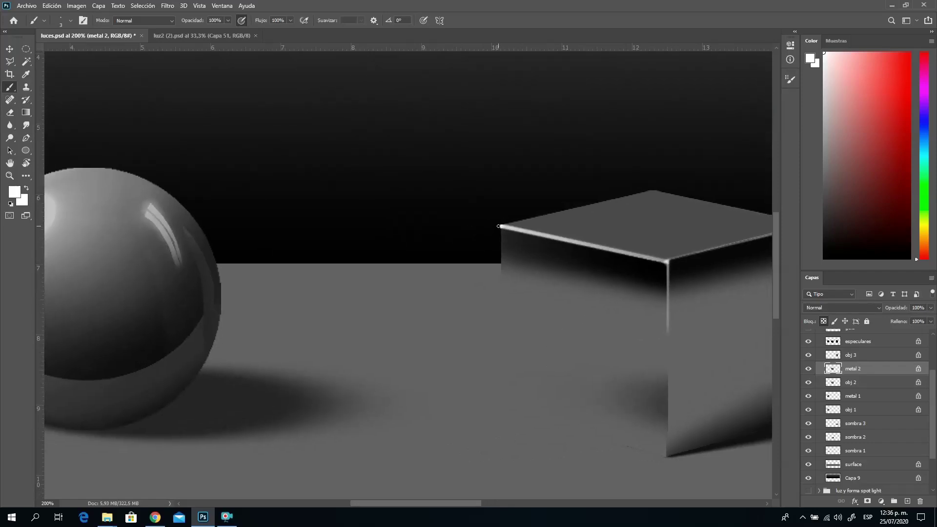
{"action": "right_click", "coordinate": [606, 278]}
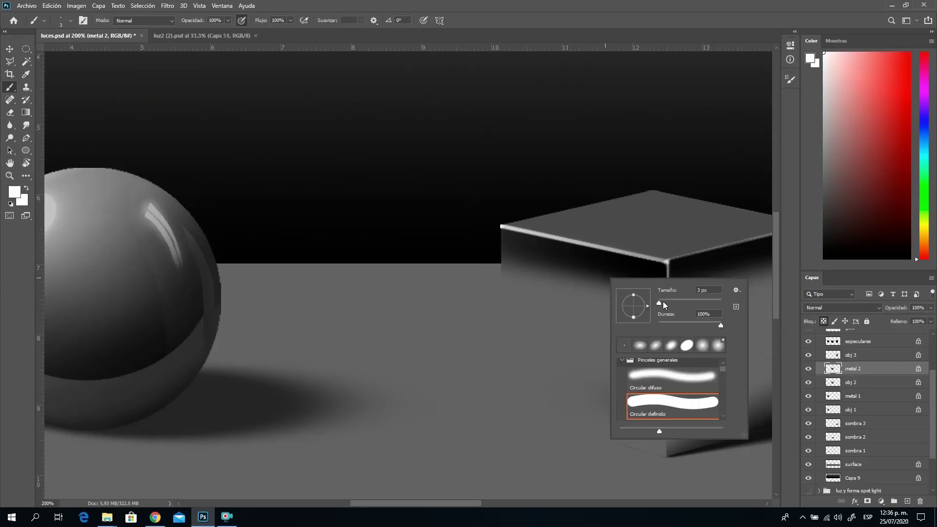
{"action": "left_click", "coordinate": [671, 301]}
{"action": "left_click_drag", "start_coordinate": [669, 323], "coordinate": [572, 334]}
{"action": "left_click", "coordinate": [669, 301]}
{"action": "type", "text": "23"}
{"action": "key", "text": "Return"}
Undo the last soft strokes along the left face's upper edge and switch the brush to the Circular difuso preset.
{"action": "key", "text": "ctrl+alt+z"}
{"action": "key", "text": "ctrl+alt+z"}
{"action": "key", "text": "ctrl+alt+z"}
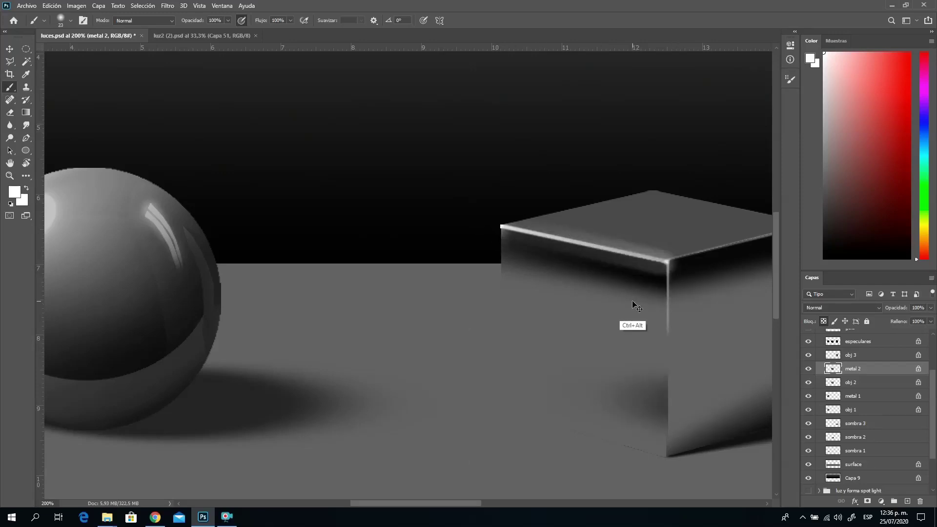
{"action": "right_click", "coordinate": [534, 244]}
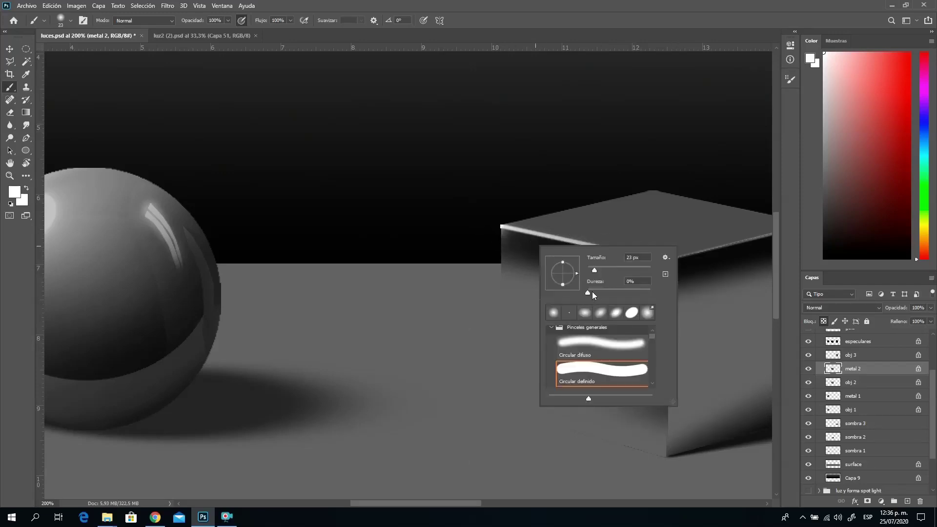
{"action": "left_click", "coordinate": [599, 347]}
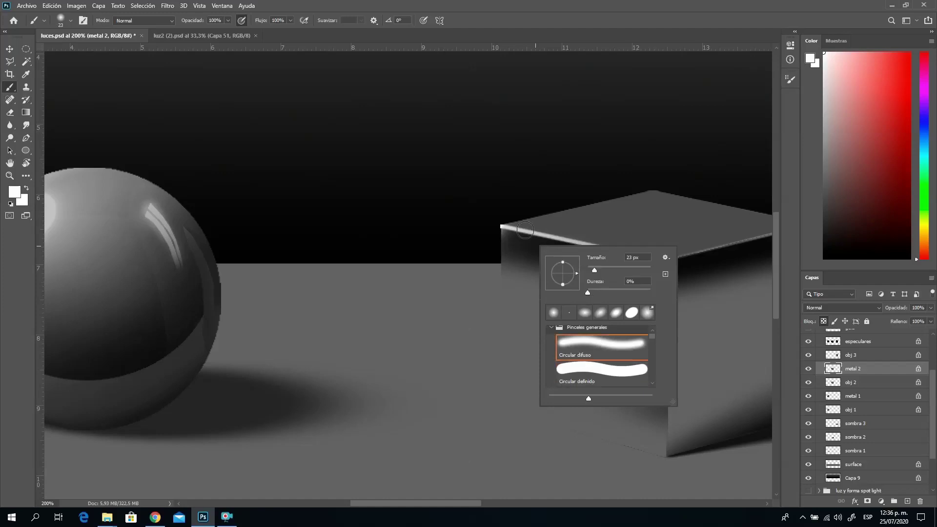
Brush a small soft white glow over the cube's upper left corner.
{"action": "left_click", "coordinate": [493, 222]}
{"action": "mouse_move", "coordinate": [505, 234]}
{"action": "left_mouse_down"}
{"action": "mouse_move", "coordinate": [527, 232]}
{"action": "mouse_move", "coordinate": [583, 255]}
{"action": "left_mouse_up"}
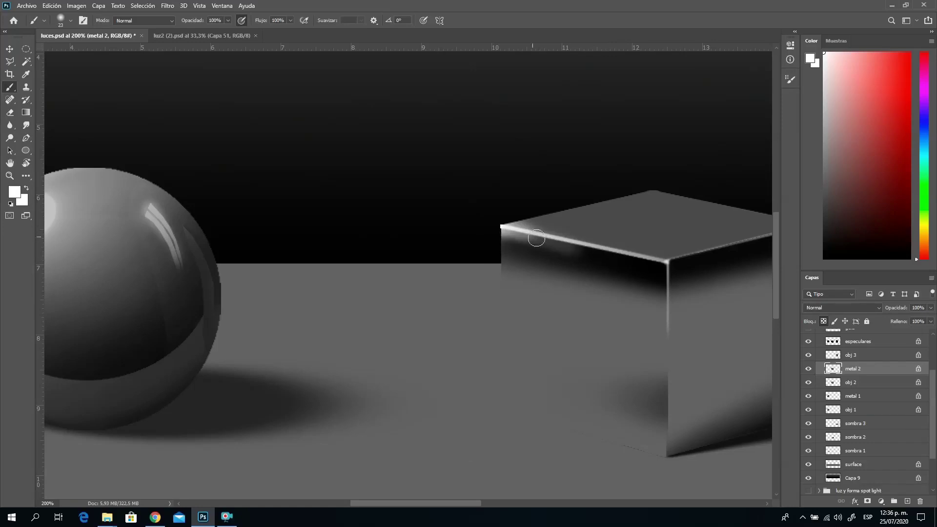
{"action": "left_click_drag", "start_coordinate": [485, 222], "coordinate": [580, 253]}
Enlarge the soft brush to 81 px and spread the white glow from the cube's left corner across the top and left faces.
{"action": "left_click_drag", "start_coordinate": [679, 274], "coordinate": [466, 294]}
{"action": "right_click", "coordinate": [381, 338]}
{"action": "left_click_drag", "start_coordinate": [458, 351], "coordinate": [453, 355]}
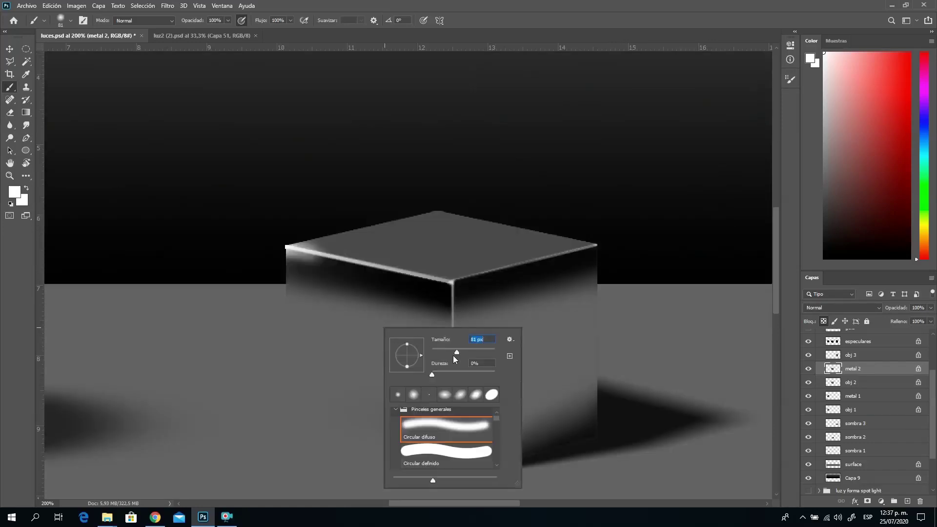
{"action": "left_click", "coordinate": [318, 242]}
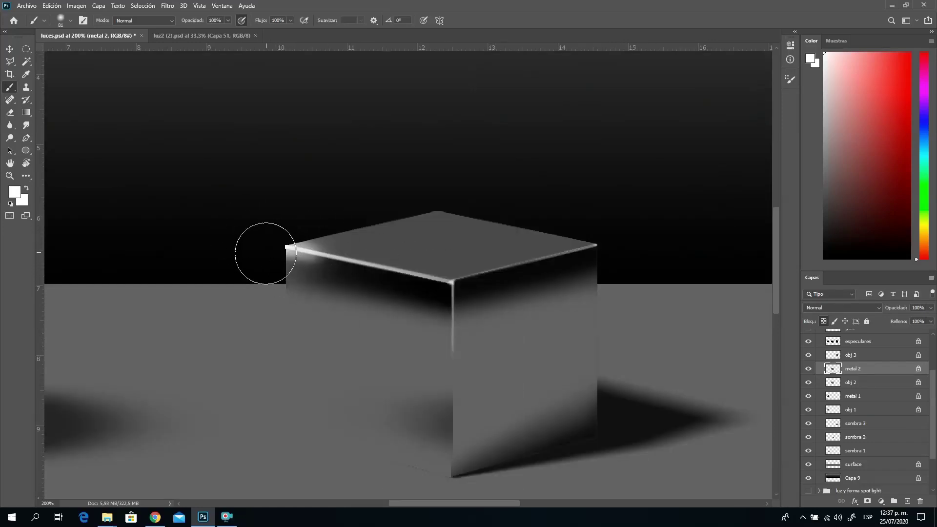
{"action": "mouse_move", "coordinate": [266, 254]}
{"action": "left_mouse_down"}
{"action": "mouse_move", "coordinate": [317, 278]}
{"action": "mouse_move", "coordinate": [356, 278]}
{"action": "mouse_move", "coordinate": [304, 247]}
{"action": "mouse_move", "coordinate": [283, 266]}
{"action": "mouse_move", "coordinate": [295, 247]}
{"action": "mouse_move", "coordinate": [341, 245]}
{"action": "left_mouse_up"}
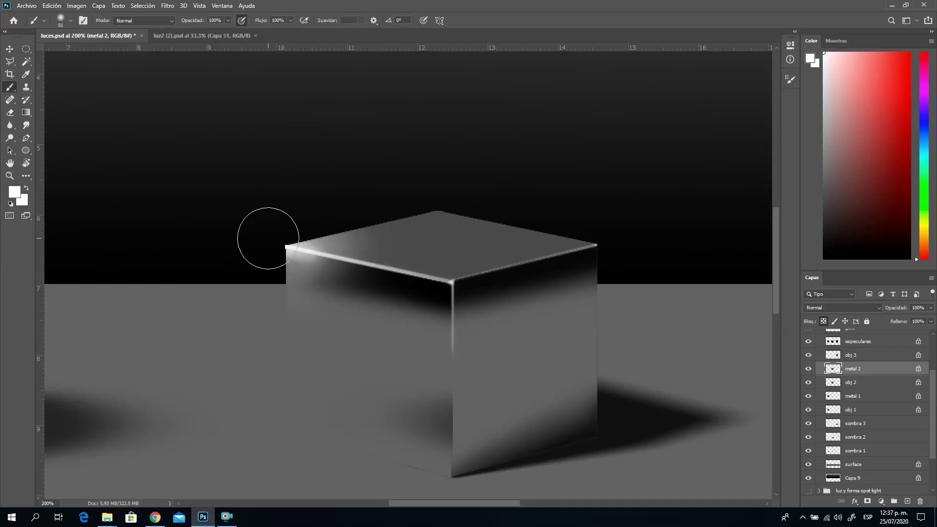
{"action": "left_click_drag", "start_coordinate": [268, 239], "coordinate": [398, 275]}
Brush a 35 px soft white glow along the left face's upper edge and soften it near the front corner with gray sampled from the top face.
{"action": "right_click", "coordinate": [476, 320]}
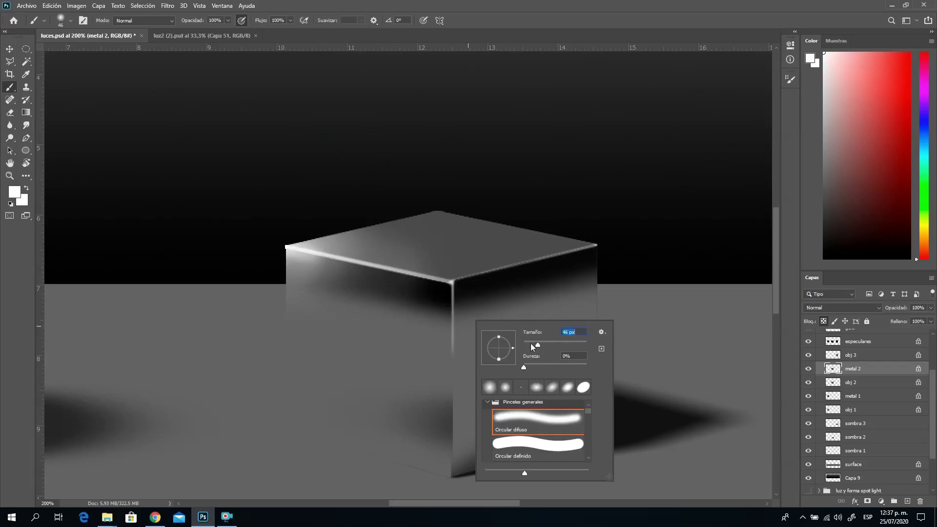
{"action": "type", "text": "35"}
{"action": "key", "text": "Return"}
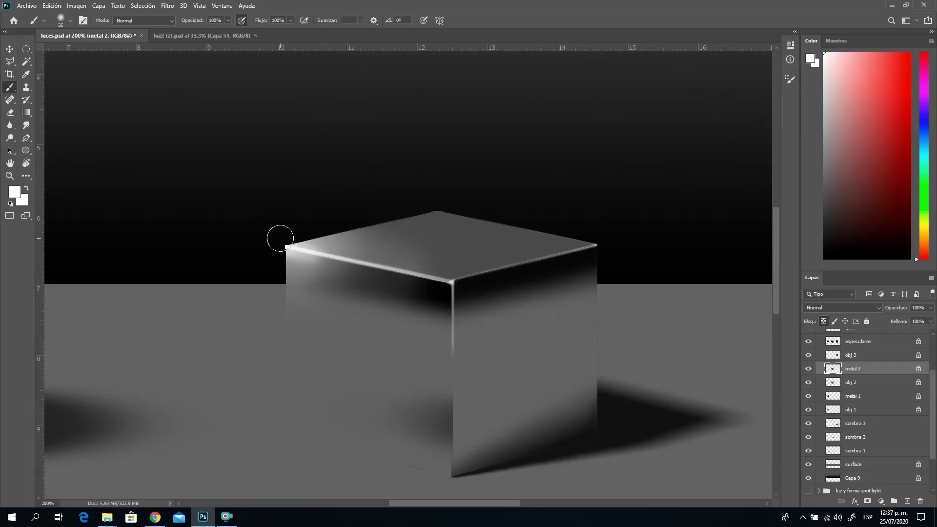
{"action": "left_click", "coordinate": [451, 273], "text": "shift"}
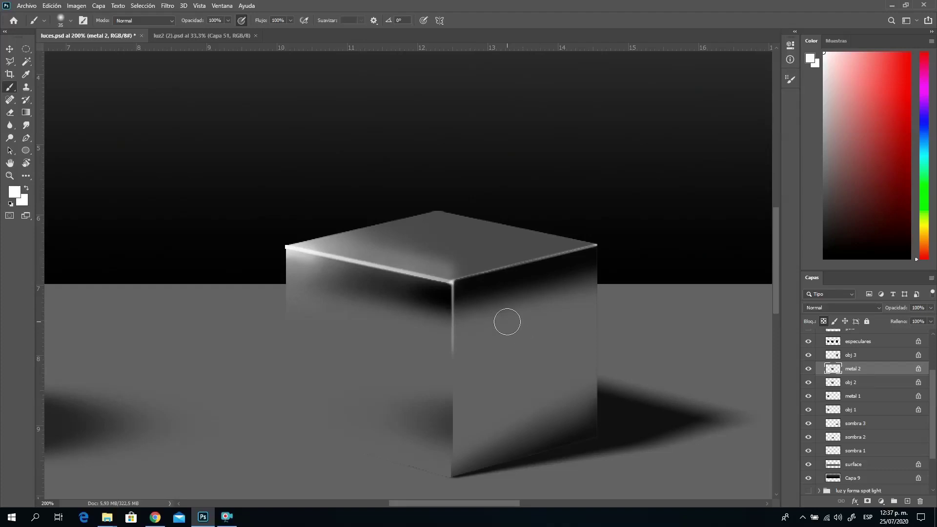
{"action": "left_click", "coordinate": [459, 266], "text": "alt"}
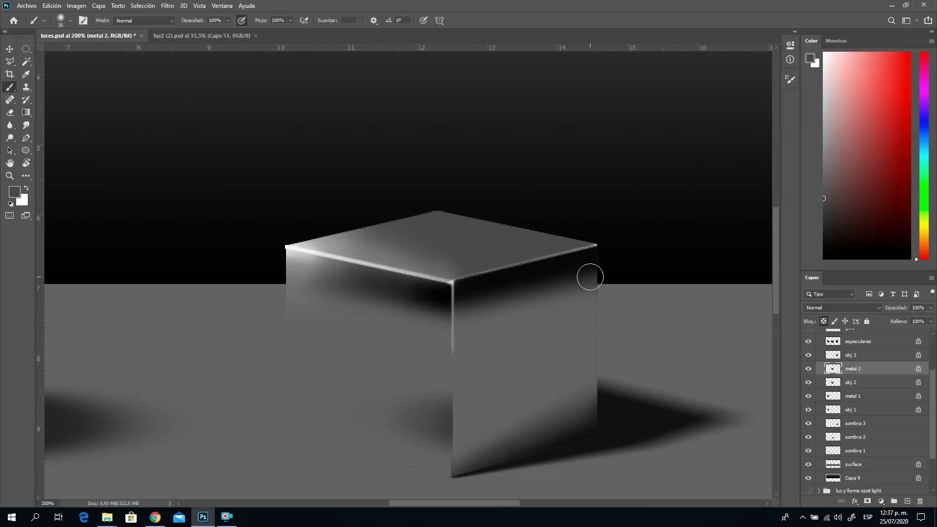
Set the metal 2 layer's blending mode to Luz suave and check the cube up close and within the whole scene.
{"action": "left_click", "coordinate": [10, 176]}
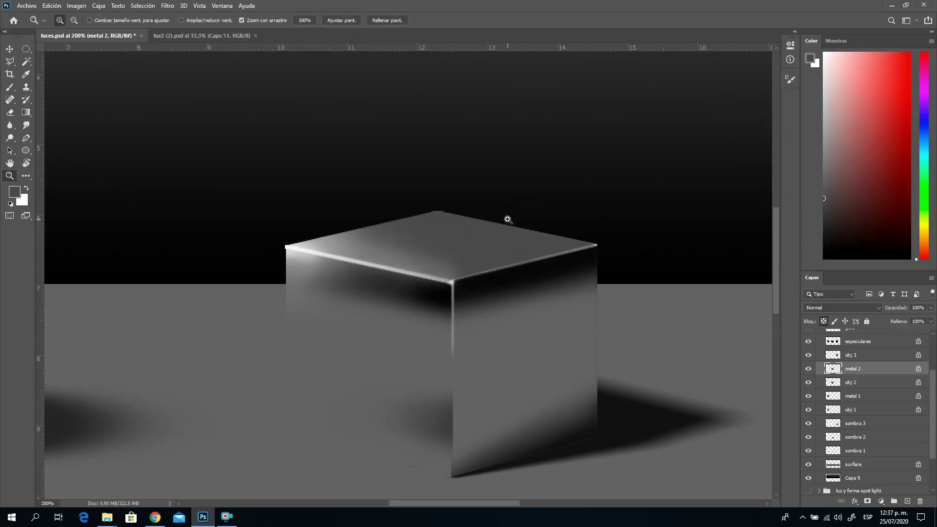
{"action": "left_click", "coordinate": [514, 266], "text": "alt"}
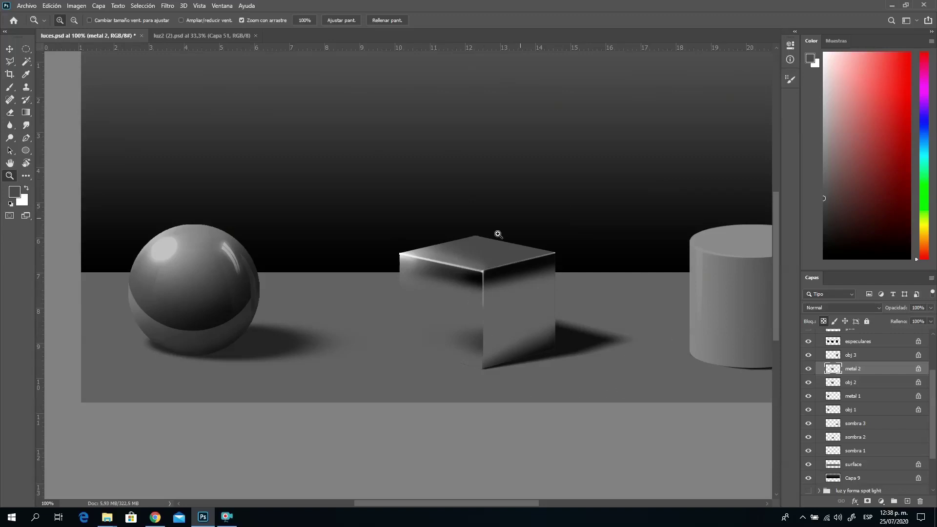
{"action": "left_click", "coordinate": [844, 306]}
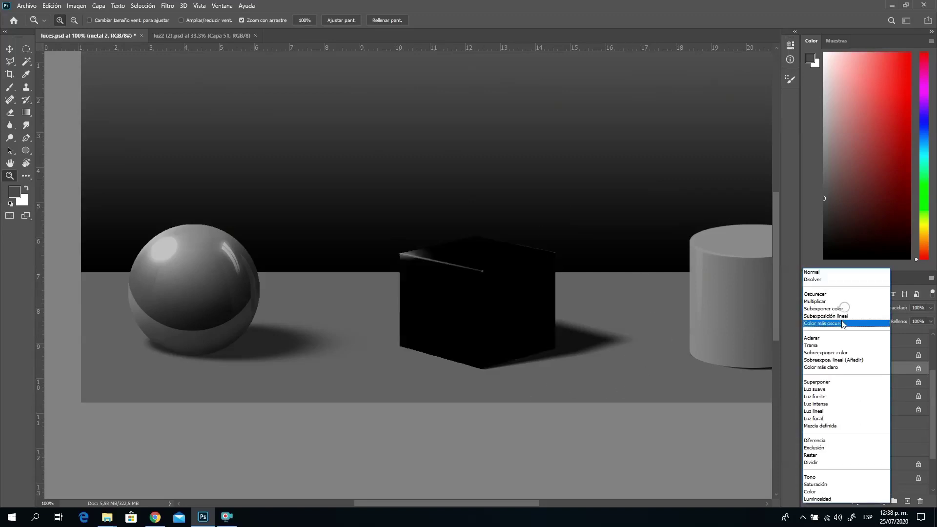
{"action": "left_click", "coordinate": [837, 393]}
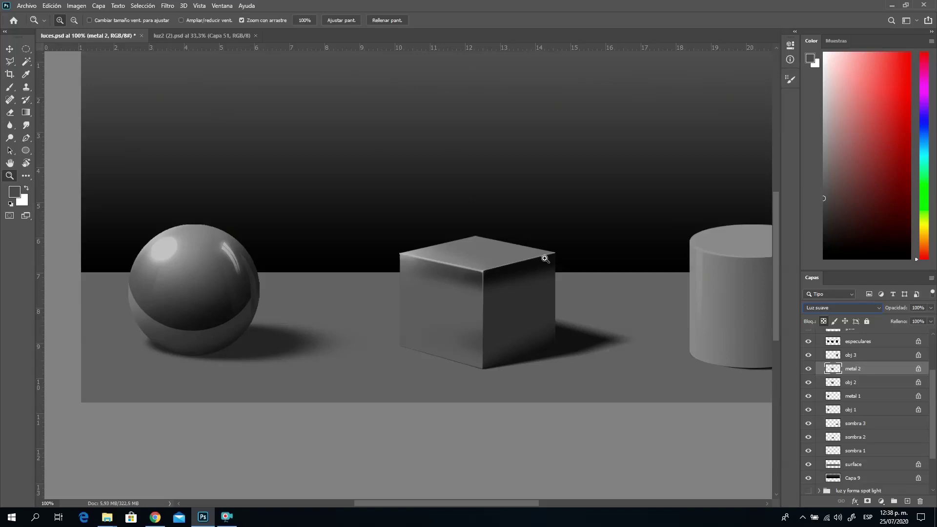
{"action": "key", "text": "alt"}
{"action": "left_click", "coordinate": [602, 270]}
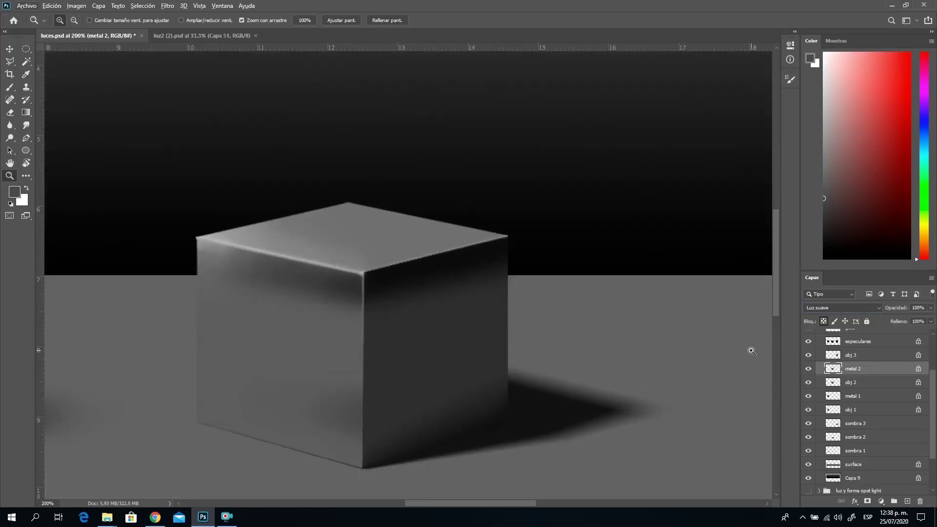
{"action": "left_click", "coordinate": [516, 358], "text": "alt"}
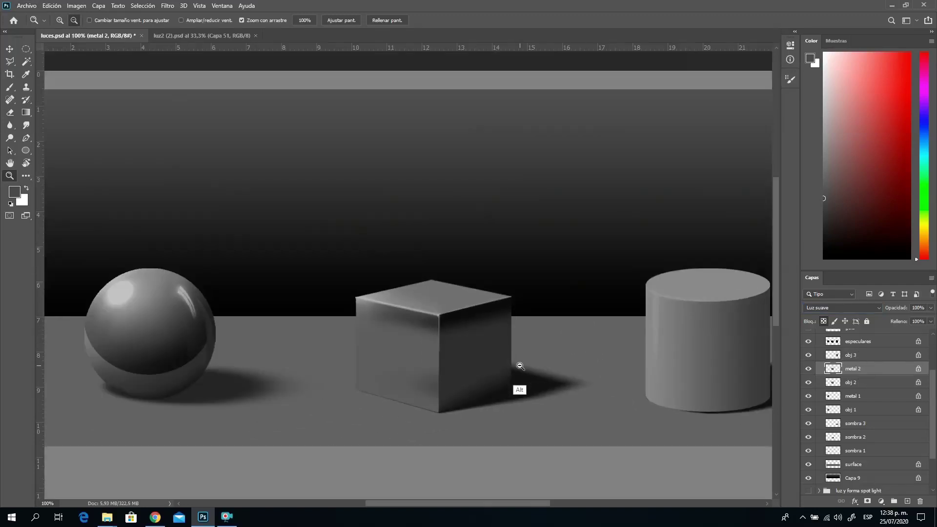
Select the especulares layer and raise its opacity to 100%.
{"action": "left_click", "coordinate": [886, 344]}
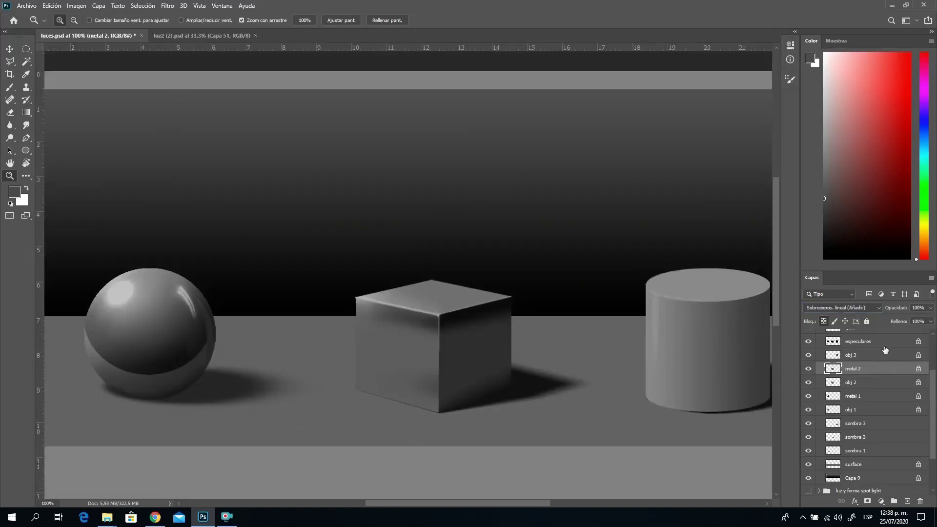
{"action": "left_click", "coordinate": [930, 307]}
{"action": "left_click_drag", "start_coordinate": [917, 320], "coordinate": [933, 321]}
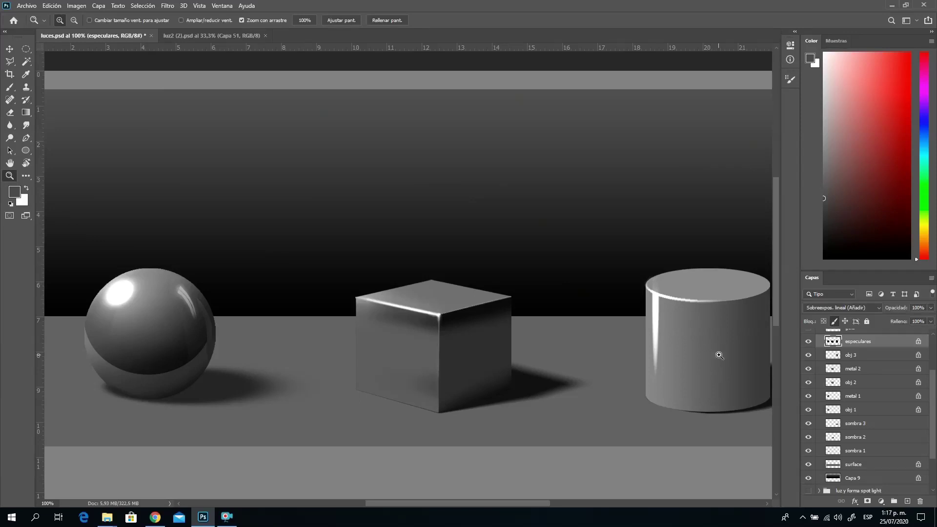
{"action": "left_click_drag", "start_coordinate": [703, 356], "coordinate": [548, 331]}
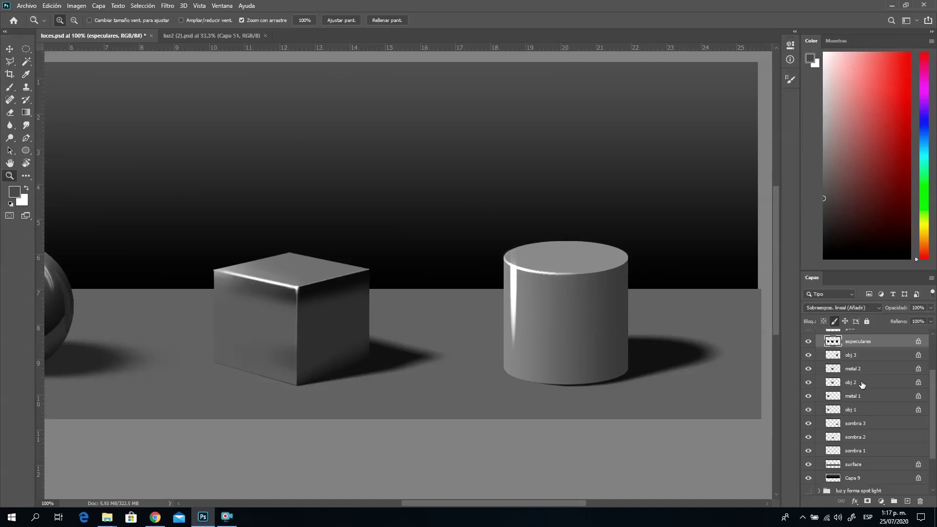
Toggle the obj 3 layer to check it, and create a new layer named metal 3 directly above it.
{"action": "left_click", "coordinate": [805, 358]}
{"action": "left_click", "coordinate": [807, 356]}
{"action": "left_click", "coordinate": [808, 356]}
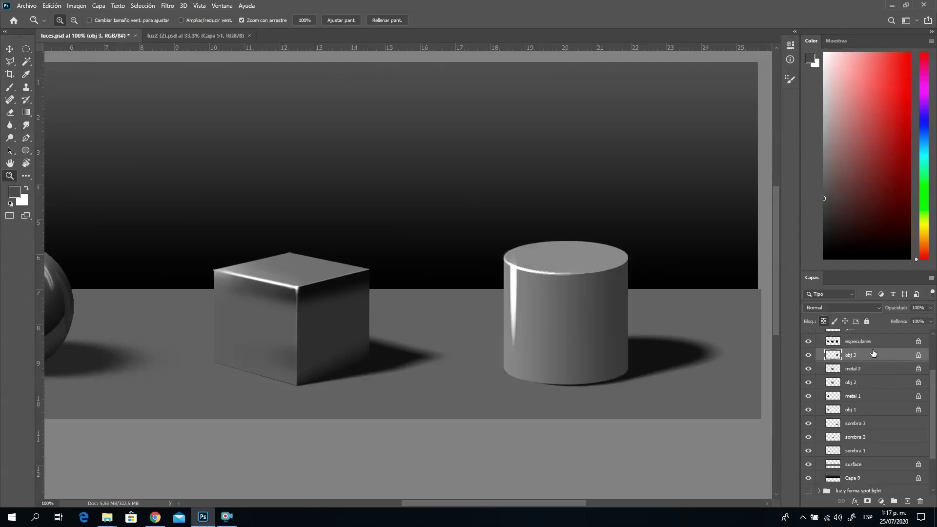
{"action": "right_click", "coordinate": [870, 361]}
{"action": "left_click", "coordinate": [883, 350]}
{"action": "left_click", "coordinate": [931, 279]}
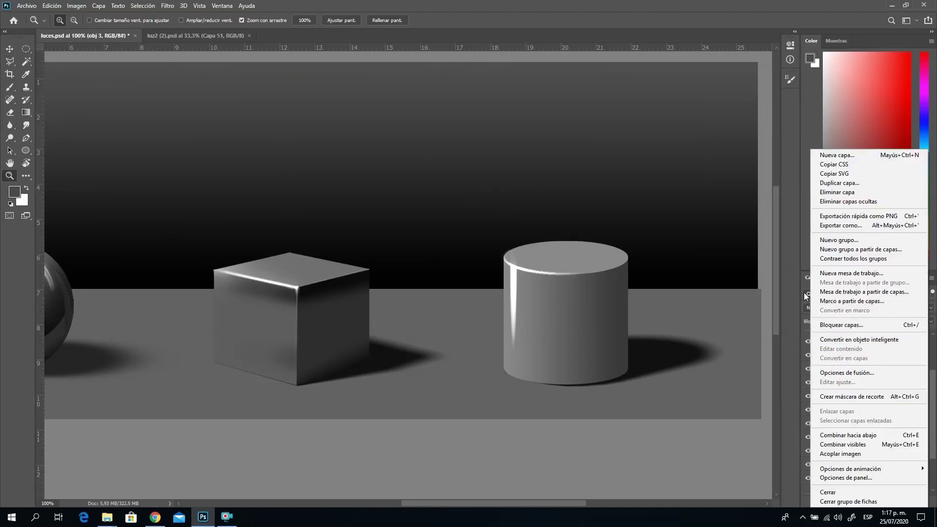
{"action": "left_click", "coordinate": [838, 155]}
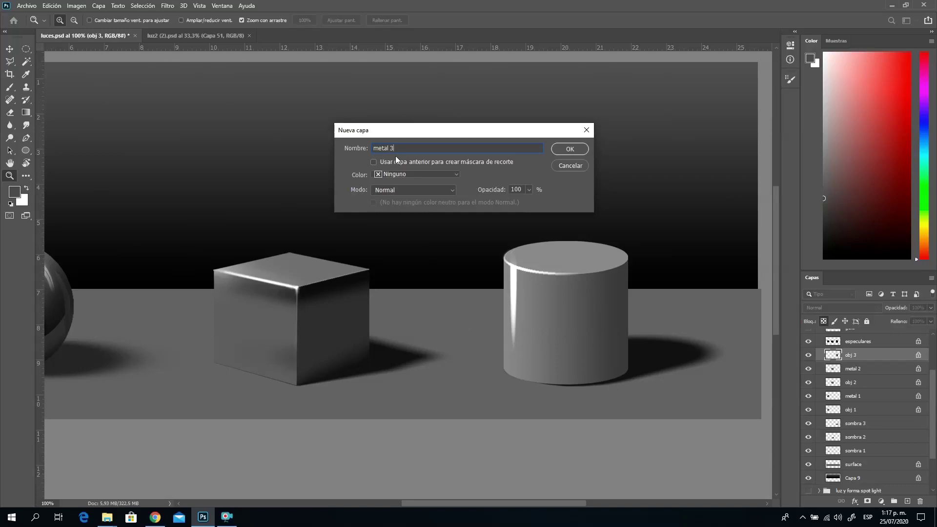
{"action": "left_click", "coordinate": [570, 149]}
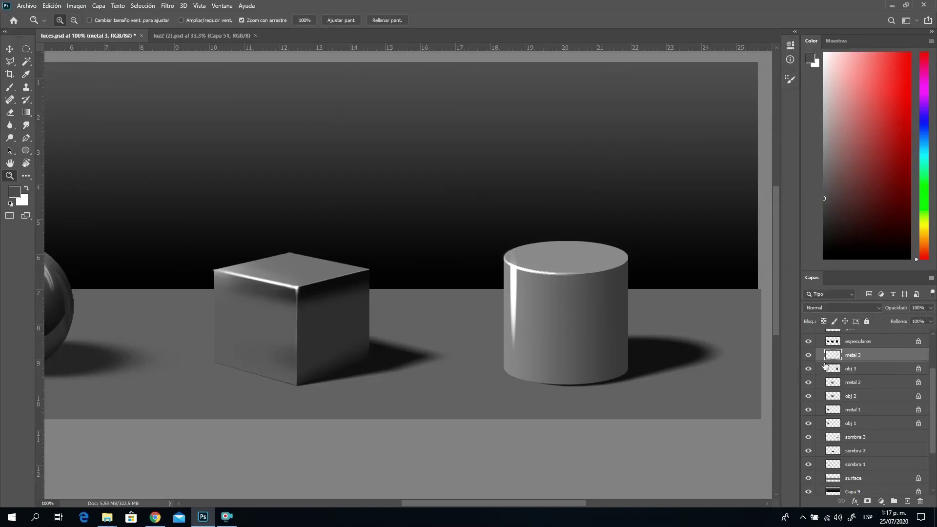
Fill the obj 3 silhouette with flat mid gray on the metal 3 layer, deselect, and lock the layer's transparent pixels.
{"action": "left_click", "coordinate": [836, 370], "text": "ctrl"}
{"action": "left_click", "coordinate": [26, 112]}
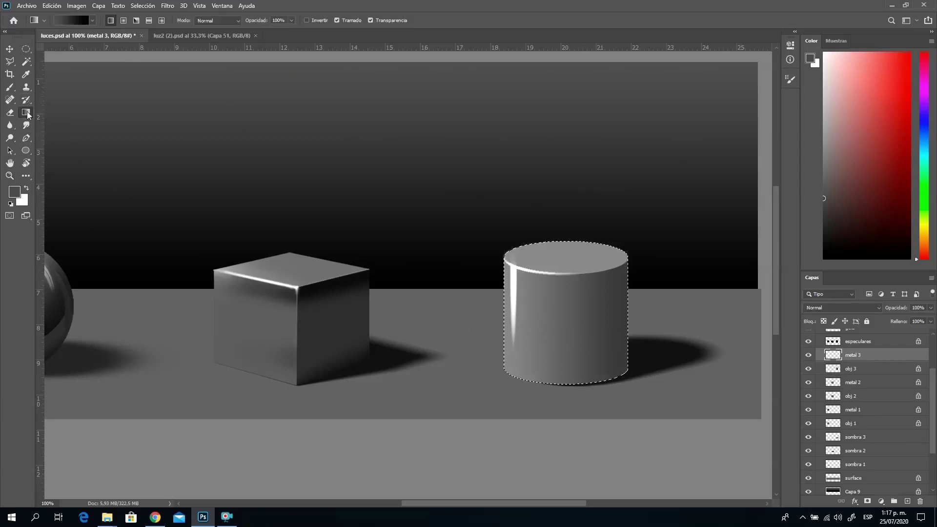
{"action": "right_click", "coordinate": [25, 112]}
{"action": "left_click", "coordinate": [53, 122]}
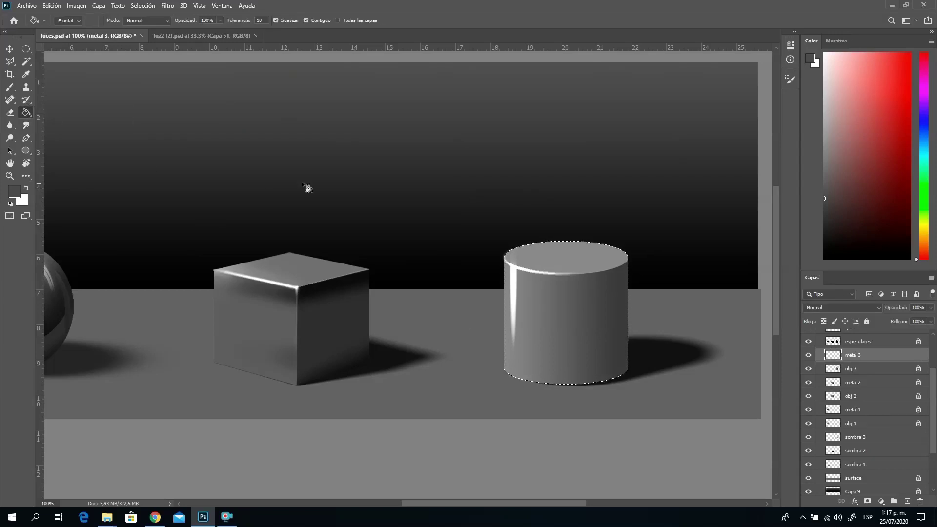
{"action": "left_click", "coordinate": [824, 153]}
{"action": "left_click", "coordinate": [576, 311]}
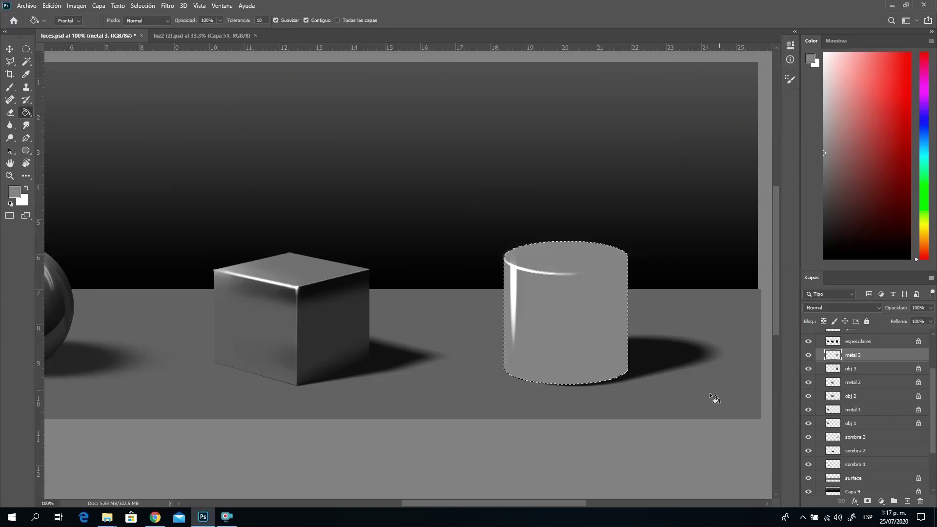
{"action": "key", "text": "ctrl+d"}
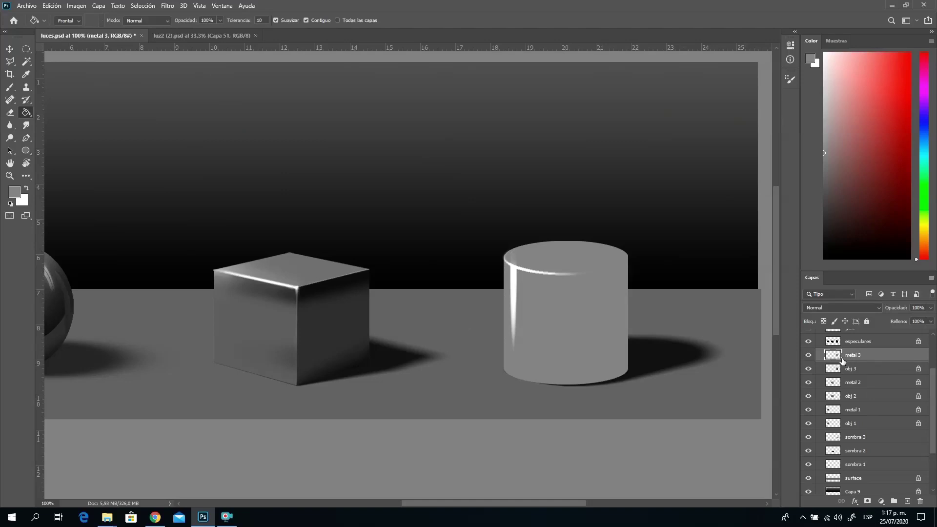
{"action": "left_click", "coordinate": [824, 322]}
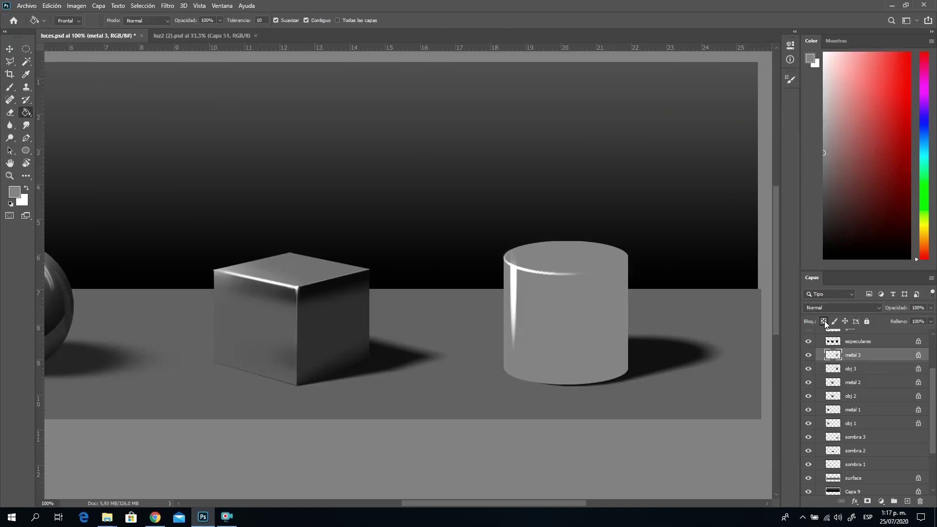
Reduce the especulares layer's opacity until its highlights are only faint over the objects.
{"action": "left_click", "coordinate": [885, 341]}
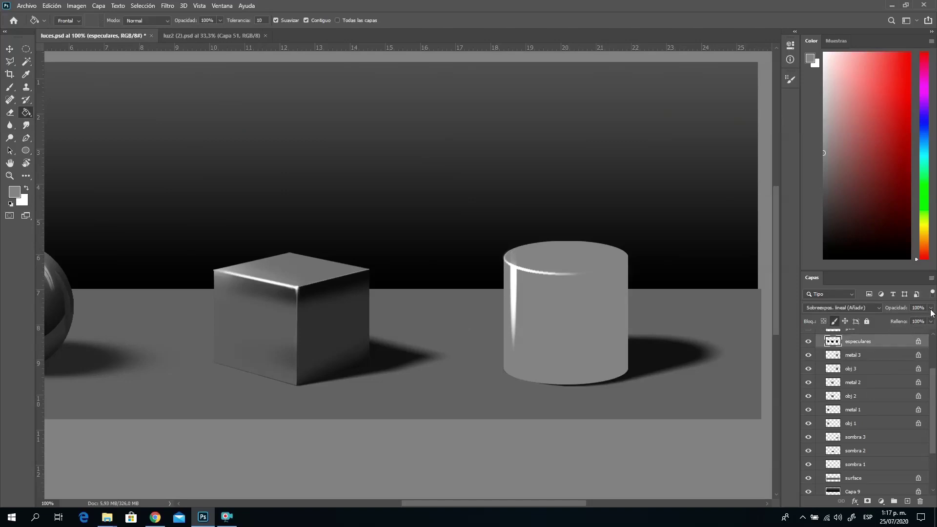
{"action": "left_click", "coordinate": [931, 308]}
{"action": "left_click", "coordinate": [888, 319]}
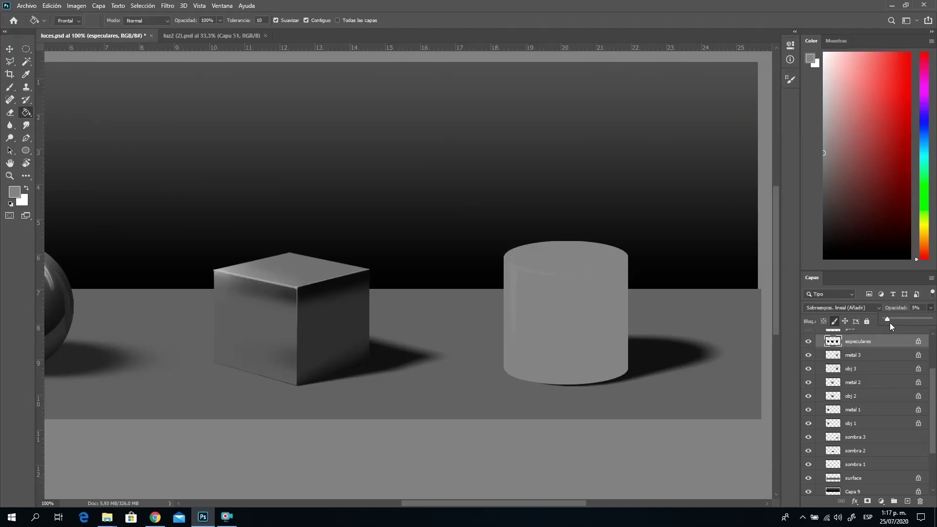
{"action": "left_click", "coordinate": [889, 320]}
Compare the cylinder with metal 3 hidden and shown, reselect metal 3, and study the sphere and cube reflections.
{"action": "left_click", "coordinate": [856, 370]}
{"action": "left_click", "coordinate": [809, 355]}
{"action": "left_click", "coordinate": [808, 354]}
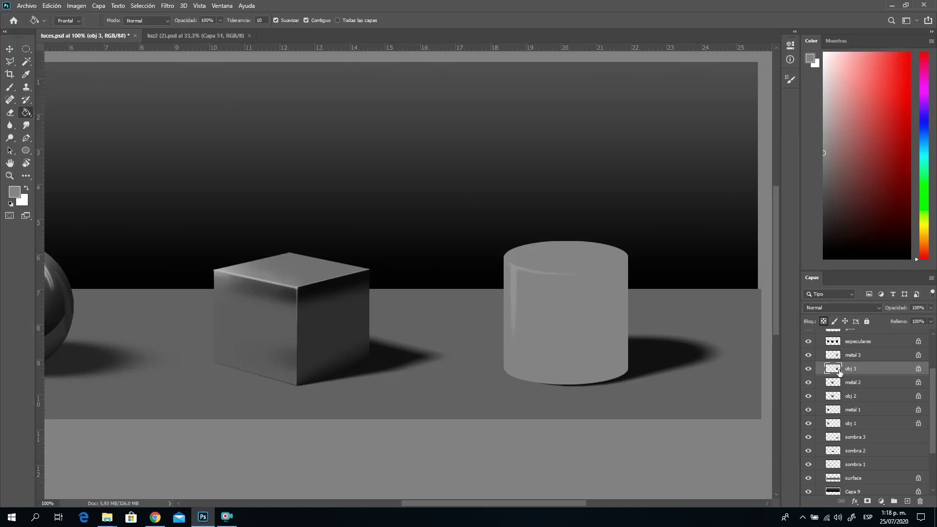
{"action": "left_click", "coordinate": [858, 356]}
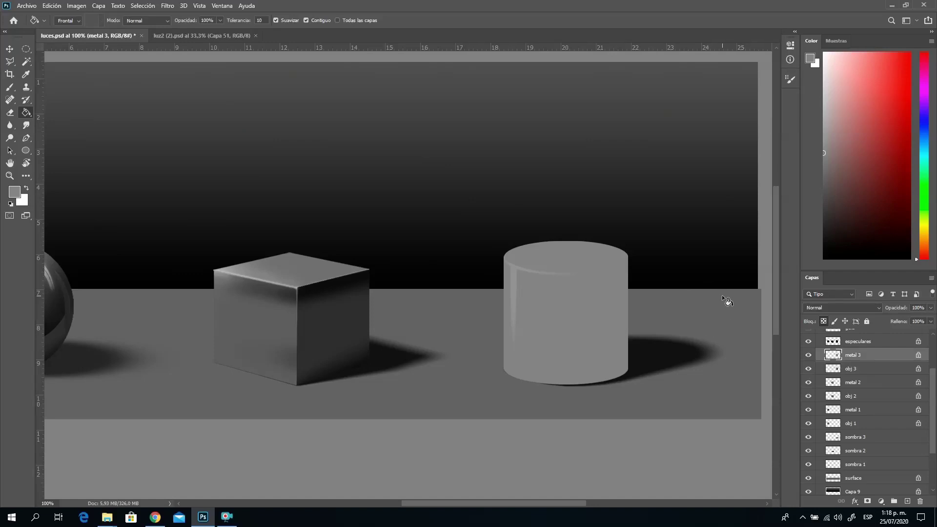
{"action": "left_click_drag", "start_coordinate": [130, 226], "coordinate": [262, 180]}
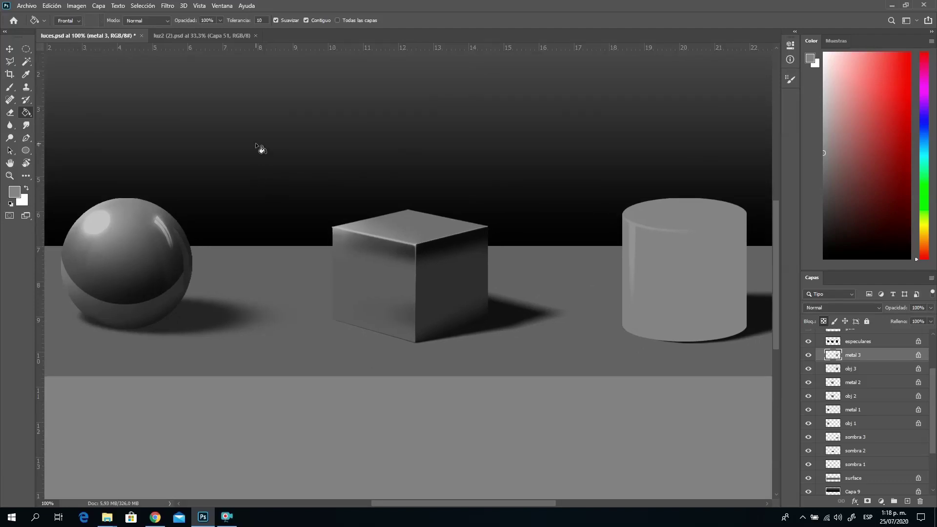
{"action": "left_click_drag", "start_coordinate": [690, 279], "coordinate": [590, 291]}
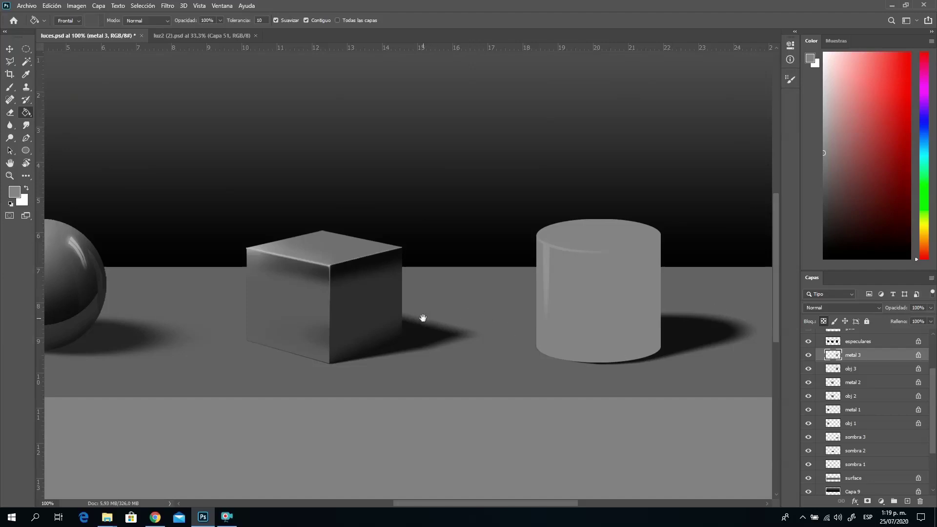
{"action": "mouse_move", "coordinate": [423, 317]}
{"action": "left_mouse_down"}
{"action": "mouse_move", "coordinate": [544, 303]}
{"action": "mouse_move", "coordinate": [539, 322]}
{"action": "mouse_move", "coordinate": [507, 324]}
{"action": "mouse_move", "coordinate": [521, 337]}
{"action": "left_mouse_up"}
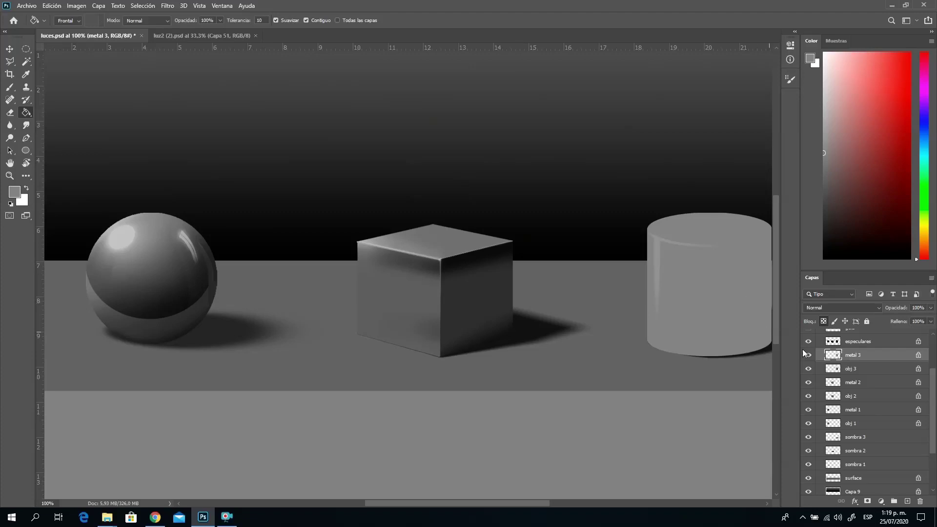
Compare the sphere with and without the metal 1 layer, and soften that layer with a 2.1-pixel Gaussian blur.
{"action": "left_click", "coordinate": [858, 410]}
{"action": "left_click", "coordinate": [808, 412]}
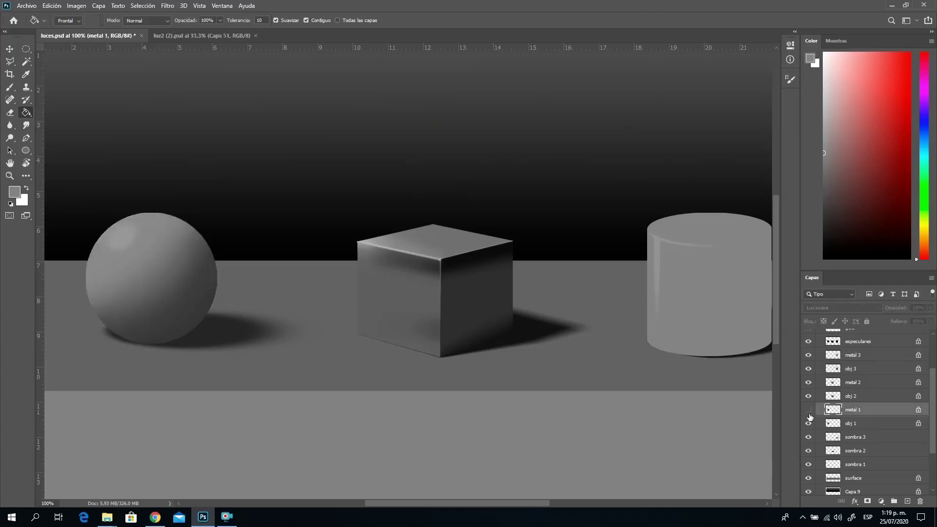
{"action": "left_click", "coordinate": [808, 412]}
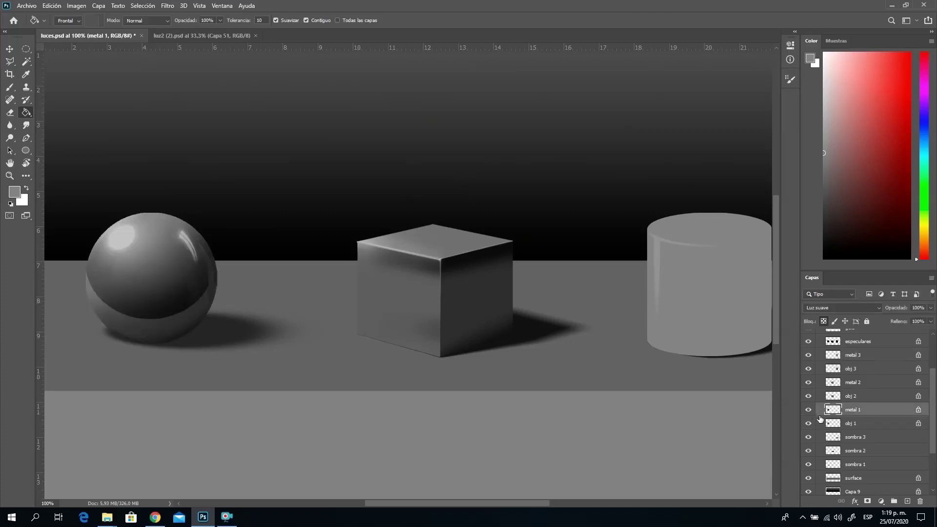
{"action": "left_click", "coordinate": [167, 6]}
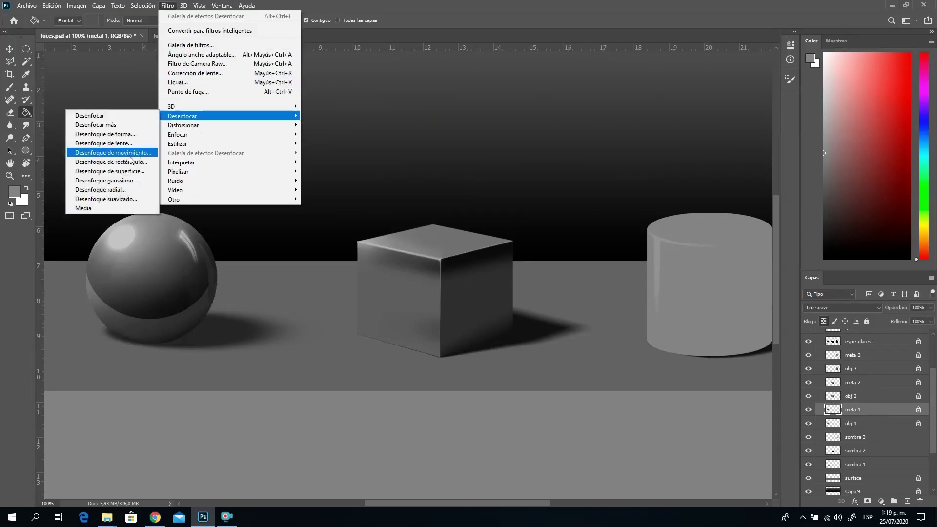
{"action": "left_click", "coordinate": [110, 180]}
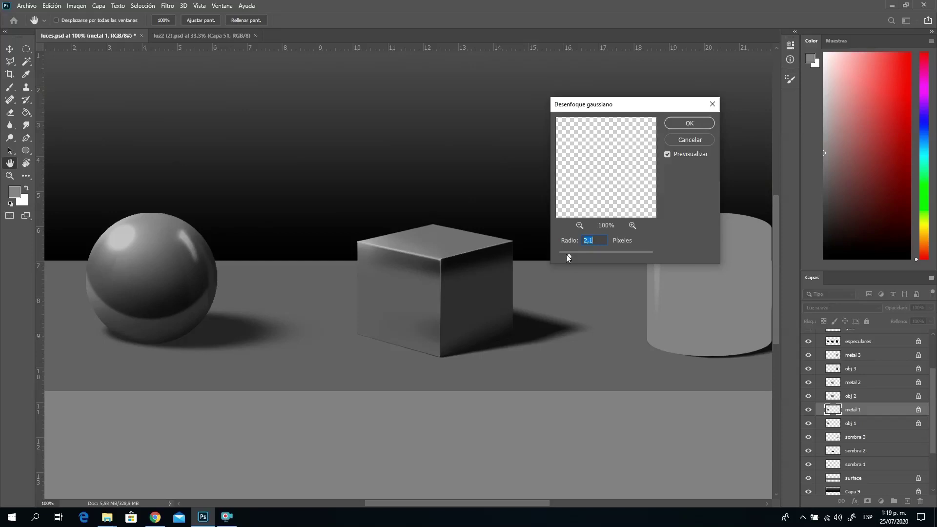
{"action": "key", "text": "Return"}
{"action": "key", "text": "g"}
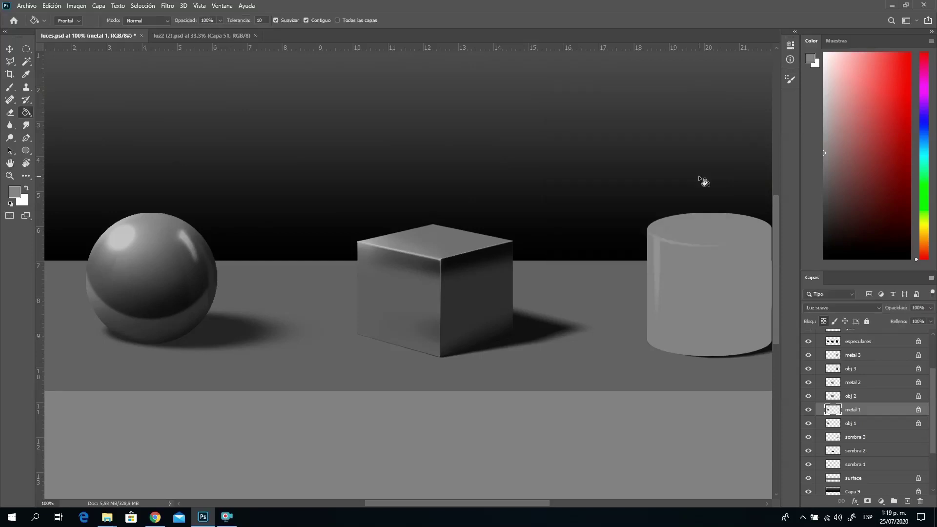
On the metal 3 layer, brush gray sampled from the floor along the cylinder's base and up its lower sides.
{"action": "left_click", "coordinate": [859, 359]}
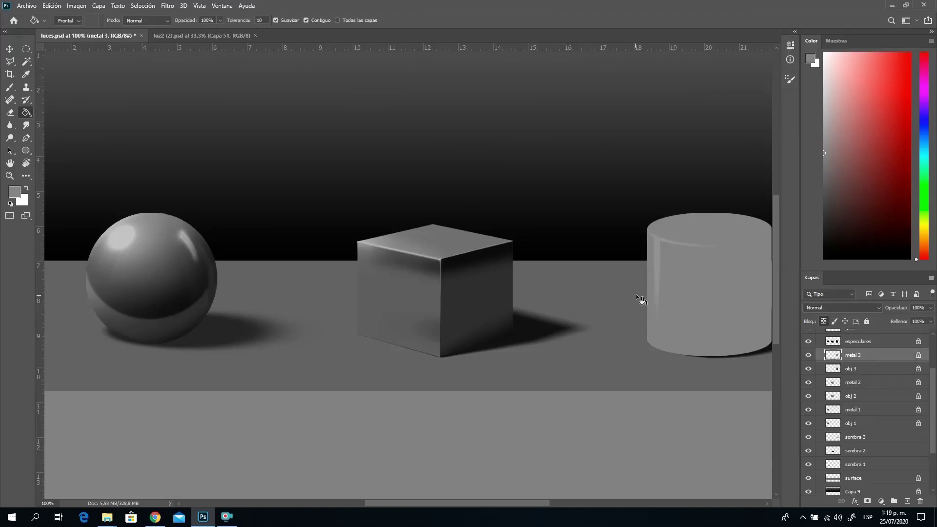
{"action": "left_click_drag", "start_coordinate": [659, 279], "coordinate": [512, 305]}
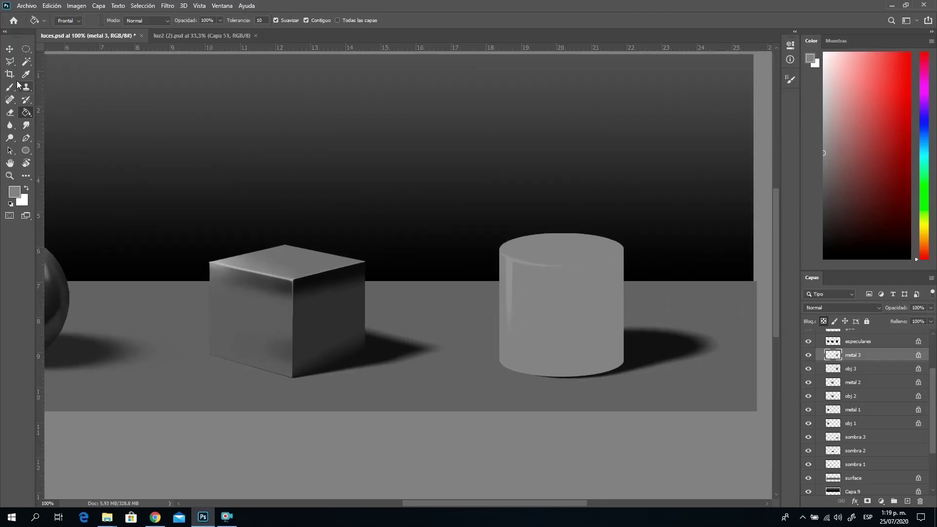
{"action": "key", "text": "b"}
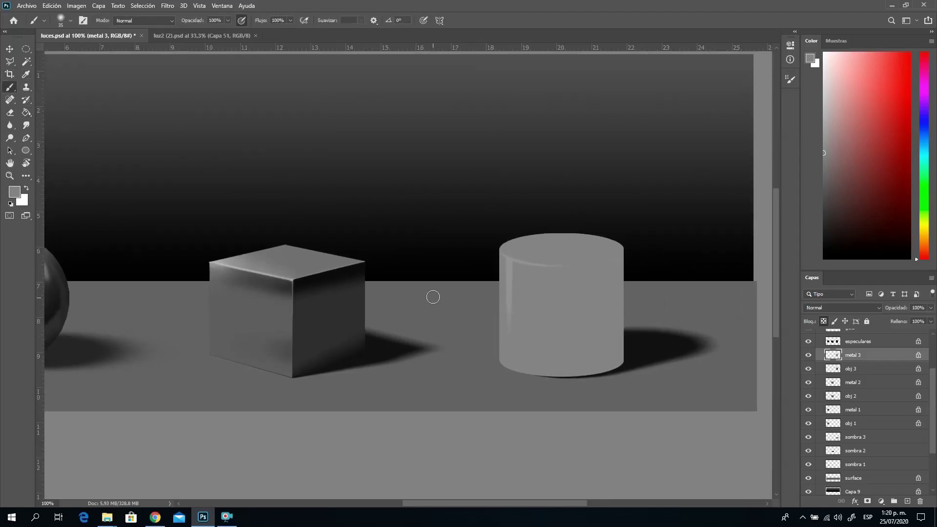
{"action": "left_click", "coordinate": [488, 383], "text": "alt"}
{"action": "mouse_move", "coordinate": [508, 364]}
{"action": "left_mouse_down"}
{"action": "mouse_move", "coordinate": [495, 340]}
{"action": "mouse_move", "coordinate": [580, 385]}
{"action": "mouse_move", "coordinate": [545, 345]}
{"action": "mouse_move", "coordinate": [509, 352]}
{"action": "mouse_move", "coordinate": [532, 358]}
{"action": "mouse_move", "coordinate": [601, 343]}
{"action": "mouse_move", "coordinate": [639, 307]}
{"action": "mouse_move", "coordinate": [645, 323]}
{"action": "mouse_move", "coordinate": [579, 370]}
{"action": "mouse_move", "coordinate": [609, 356]}
{"action": "mouse_move", "coordinate": [575, 389]}
{"action": "left_mouse_up"}
{"action": "mouse_move", "coordinate": [511, 339]}
{"action": "left_mouse_down"}
{"action": "mouse_move", "coordinate": [532, 355]}
{"action": "mouse_move", "coordinate": [523, 331]}
{"action": "left_mouse_up"}
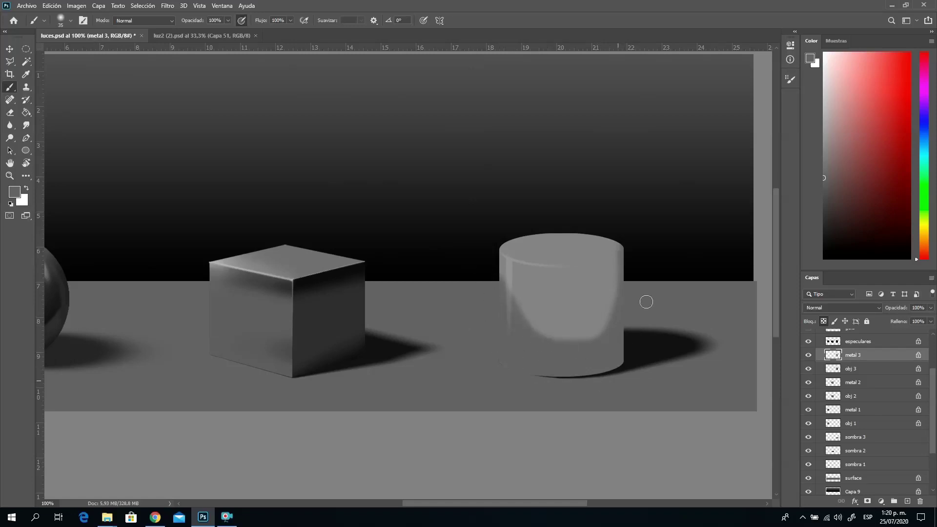
Outline a polygonal lasso selection around the cylinder's upper part, with a rounded lower boundary just above the floor reflection.
{"action": "key", "text": "l"}
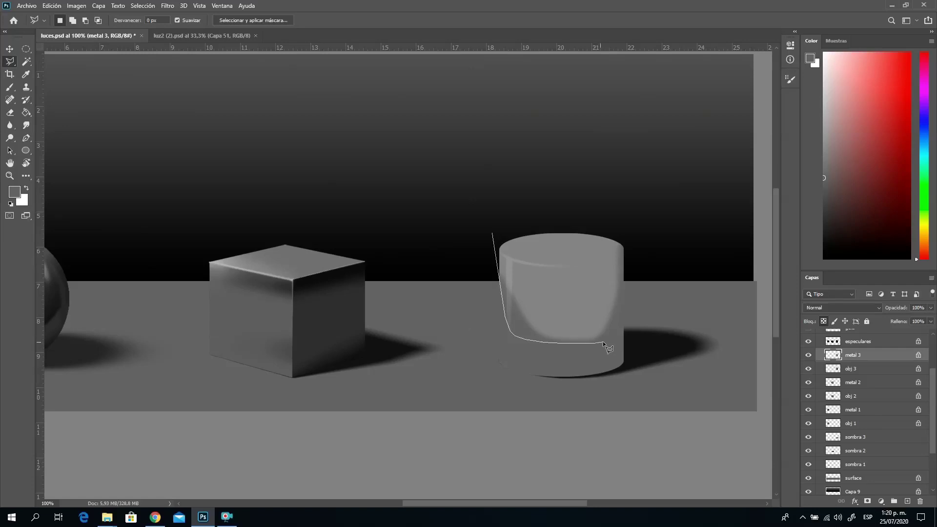
{"action": "left_click_drag", "start_coordinate": [612, 337], "coordinate": [622, 314]}
{"action": "left_click", "coordinate": [687, 389]}
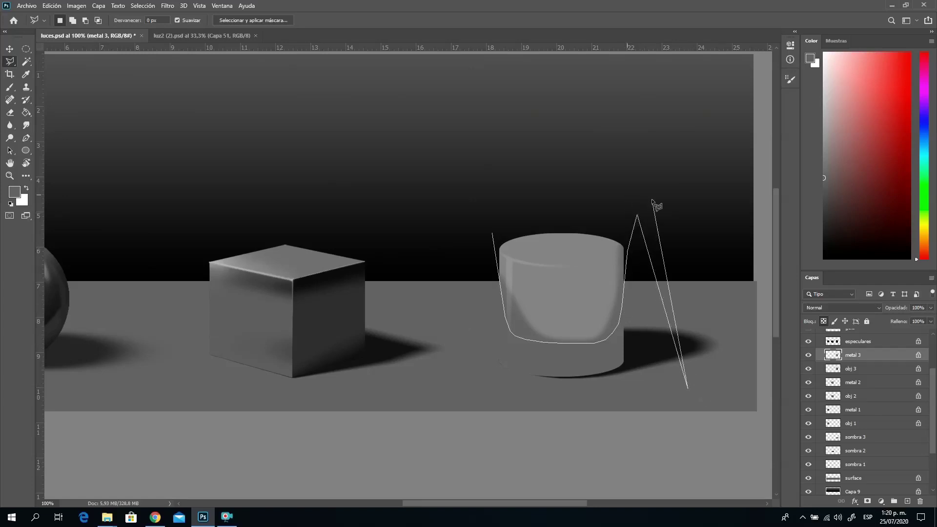
{"action": "left_click", "coordinate": [674, 177]}
{"action": "left_click", "coordinate": [483, 224]}
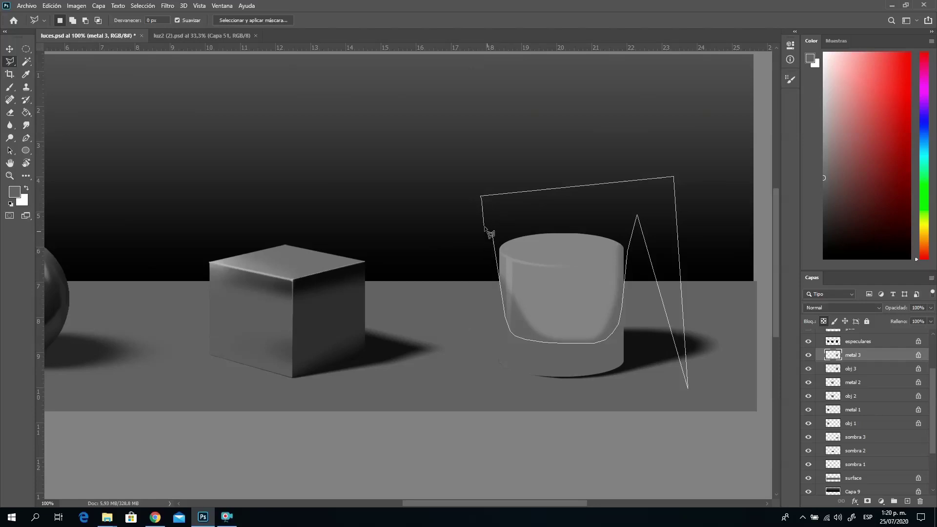
{"action": "left_click", "coordinate": [494, 238]}
{"action": "left_click_drag", "start_coordinate": [513, 209], "coordinate": [535, 293]}
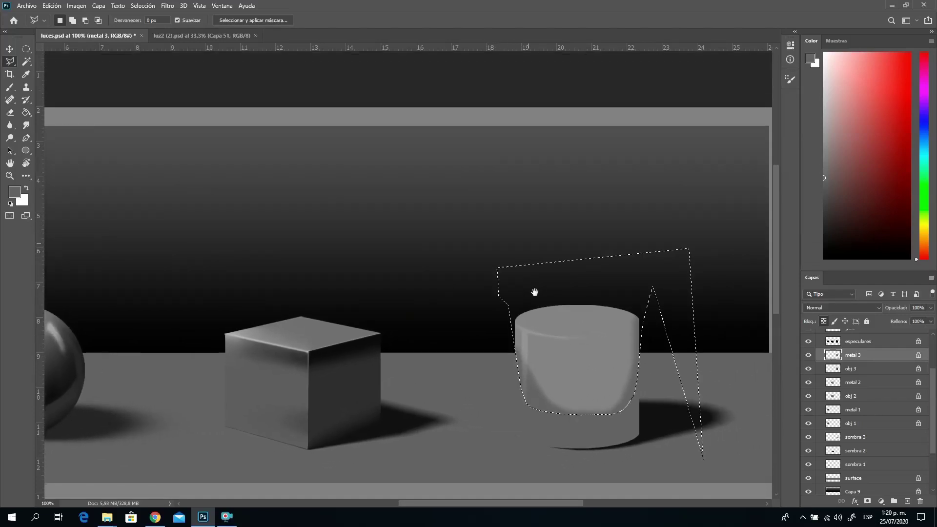
Brush black sampled from the backdrop's base over the cylinder's selected upper part on metal 3, using a 99 px soft brush.
{"action": "left_click", "coordinate": [10, 90]}
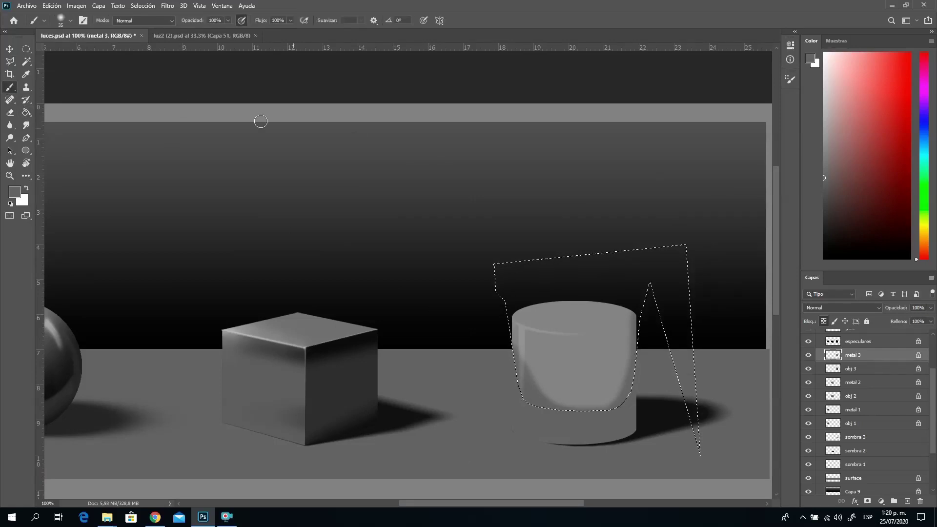
{"action": "left_click", "coordinate": [457, 342], "text": "alt"}
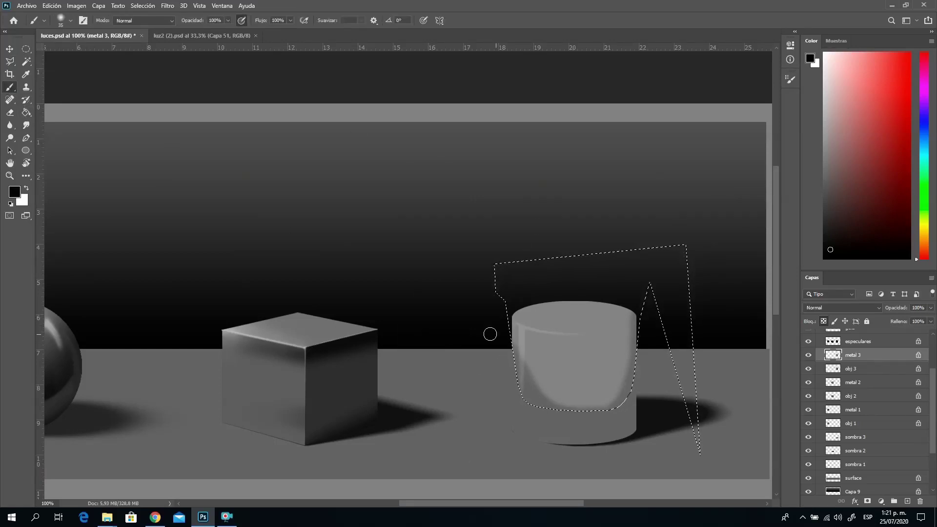
{"action": "right_click", "coordinate": [594, 361]}
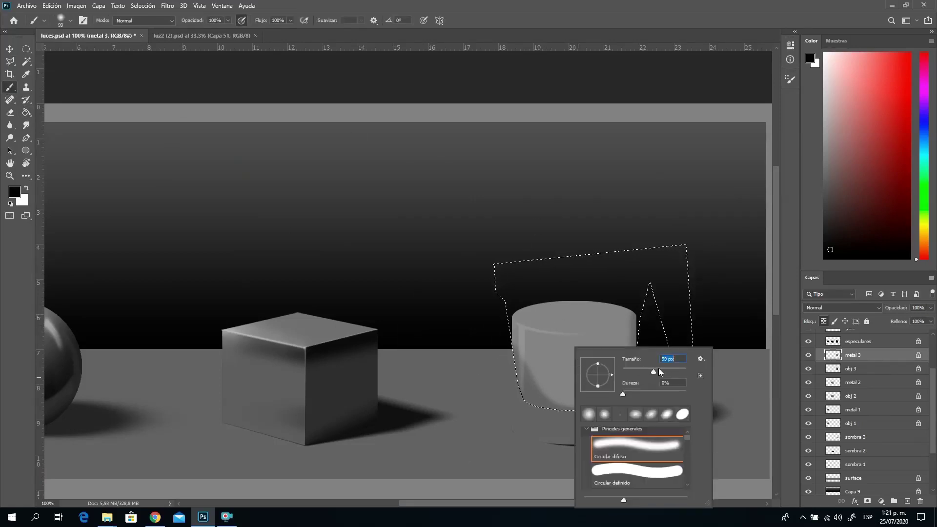
{"action": "mouse_move", "coordinate": [486, 359]}
{"action": "left_mouse_down"}
{"action": "mouse_move", "coordinate": [621, 418]}
{"action": "mouse_move", "coordinate": [644, 406]}
{"action": "mouse_move", "coordinate": [486, 393]}
{"action": "mouse_move", "coordinate": [607, 403]}
{"action": "mouse_move", "coordinate": [487, 385]}
{"action": "mouse_move", "coordinate": [638, 401]}
{"action": "mouse_move", "coordinate": [434, 341]}
{"action": "mouse_move", "coordinate": [701, 351]}
{"action": "mouse_move", "coordinate": [464, 325]}
{"action": "mouse_move", "coordinate": [627, 334]}
{"action": "mouse_move", "coordinate": [691, 307]}
{"action": "left_mouse_up"}
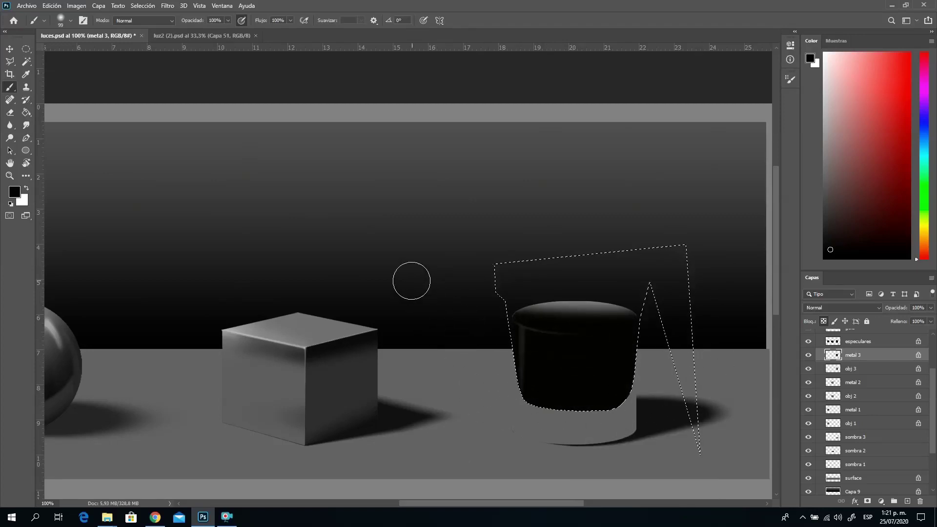
Build a vertical gradient on the cylinder's dark reflection by brushing progressively lighter grays sampled from higher on the backdrop over its upper area.
{"action": "left_click", "coordinate": [430, 253], "text": "alt"}
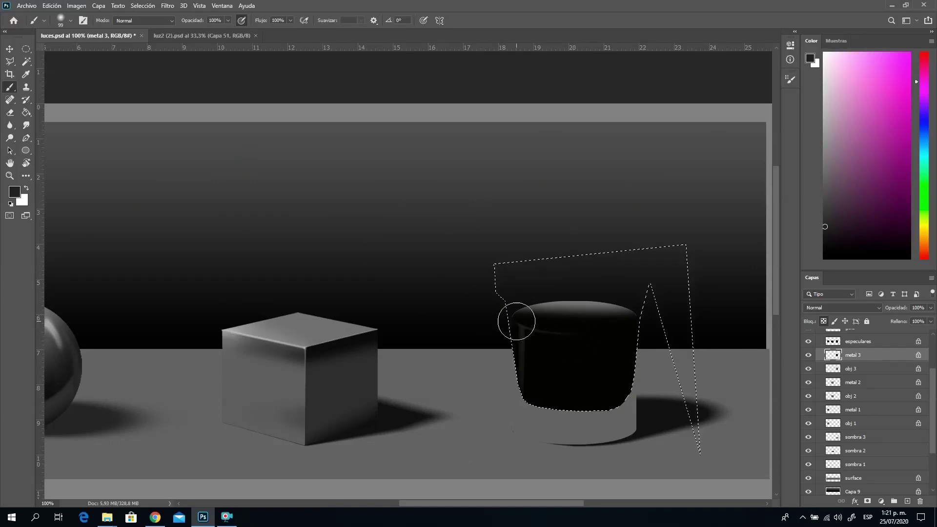
{"action": "left_click", "coordinate": [468, 219], "text": "alt"}
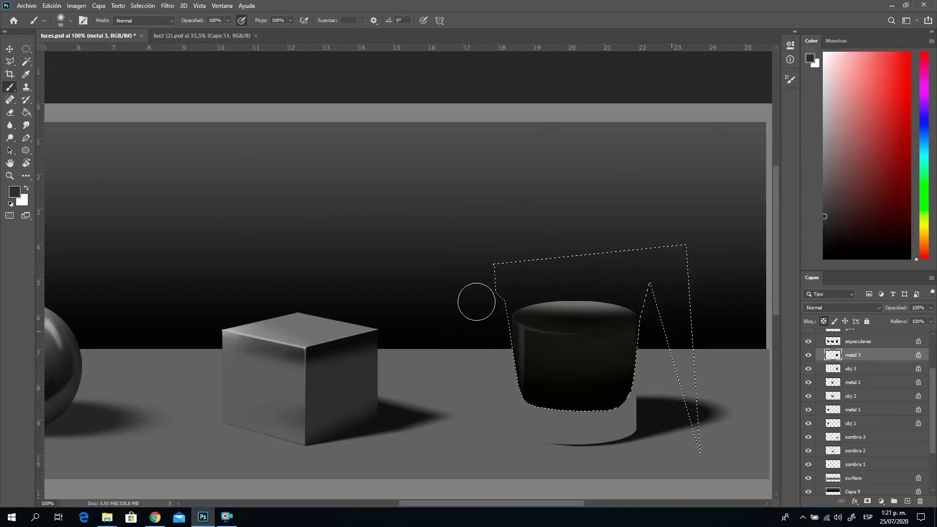
{"action": "mouse_move", "coordinate": [506, 322]}
{"action": "left_mouse_down"}
{"action": "mouse_move", "coordinate": [644, 333]}
{"action": "mouse_move", "coordinate": [613, 315]}
{"action": "mouse_move", "coordinate": [531, 330]}
{"action": "mouse_move", "coordinate": [489, 315]}
{"action": "mouse_move", "coordinate": [577, 345]}
{"action": "mouse_move", "coordinate": [683, 325]}
{"action": "left_mouse_up"}
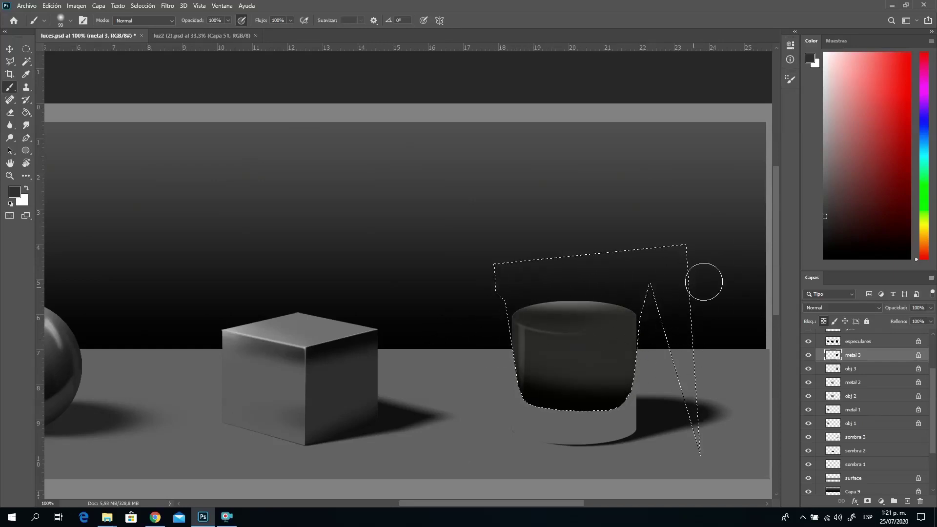
{"action": "left_click_drag", "start_coordinate": [510, 310], "coordinate": [632, 305]}
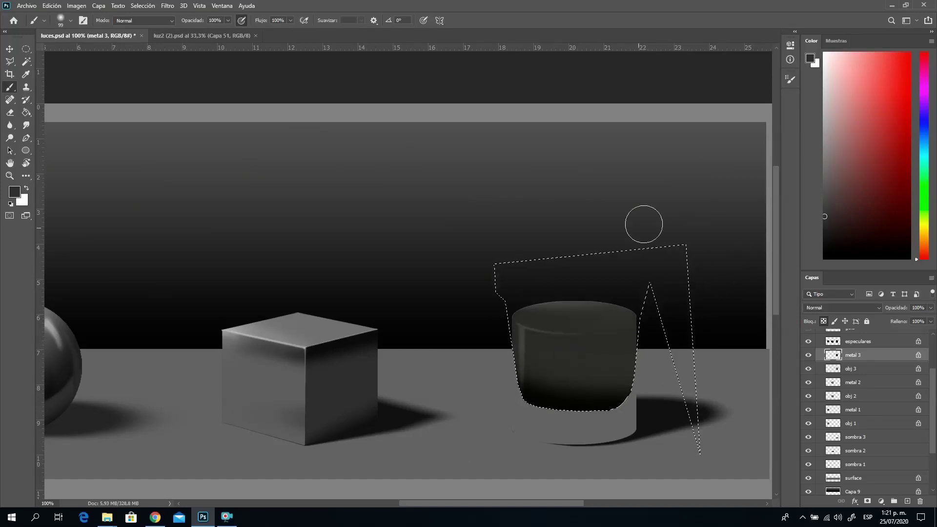
{"action": "left_click_drag", "start_coordinate": [565, 307], "coordinate": [530, 272]}
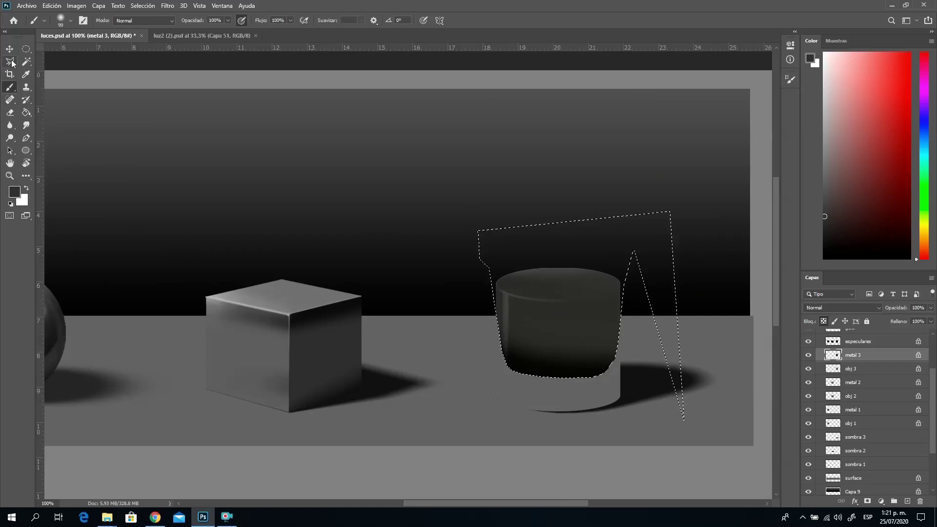
Drop the lasso selection and select the cylinder's dark reflection on metal 3 with the Magic Wand.
{"action": "left_click", "coordinate": [27, 61]}
{"action": "key", "text": "ctrl+d"}
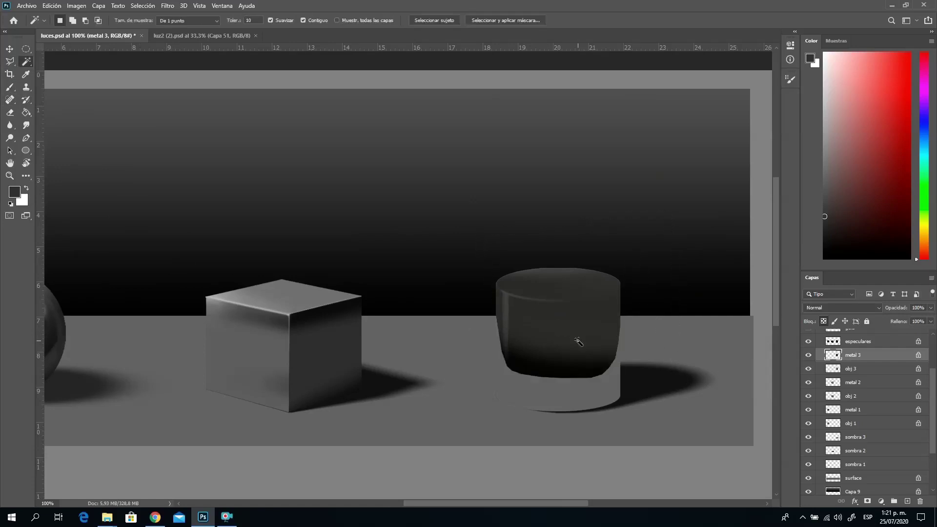
{"action": "left_click", "coordinate": [554, 360]}
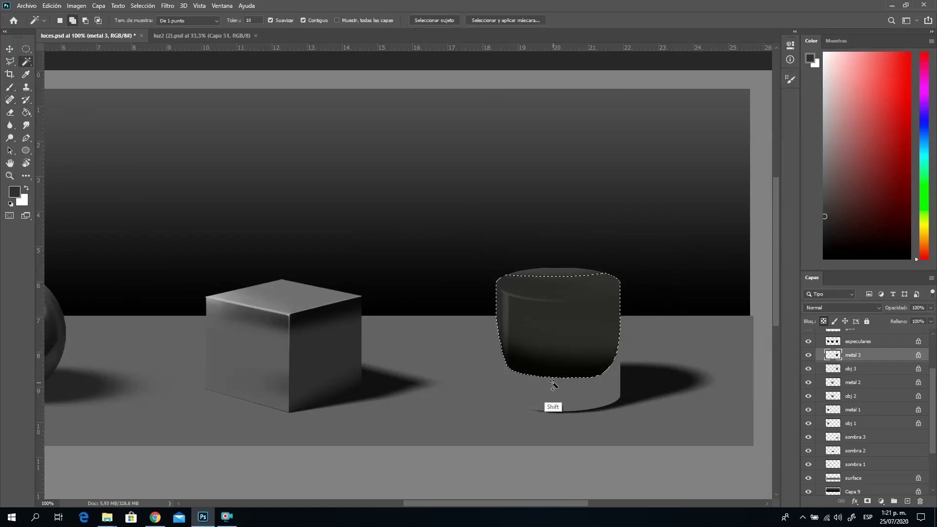
{"action": "left_click", "coordinate": [10, 61]}
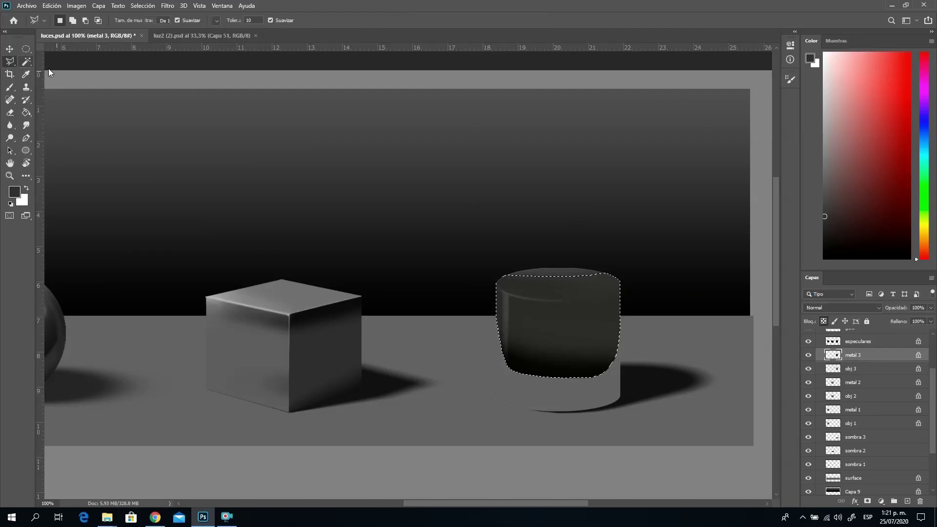
{"action": "mouse_move", "coordinate": [348, 338]}
{"action": "left_mouse_down"}
{"action": "mouse_move", "coordinate": [442, 322]}
{"action": "mouse_move", "coordinate": [429, 323]}
{"action": "left_mouse_up"}
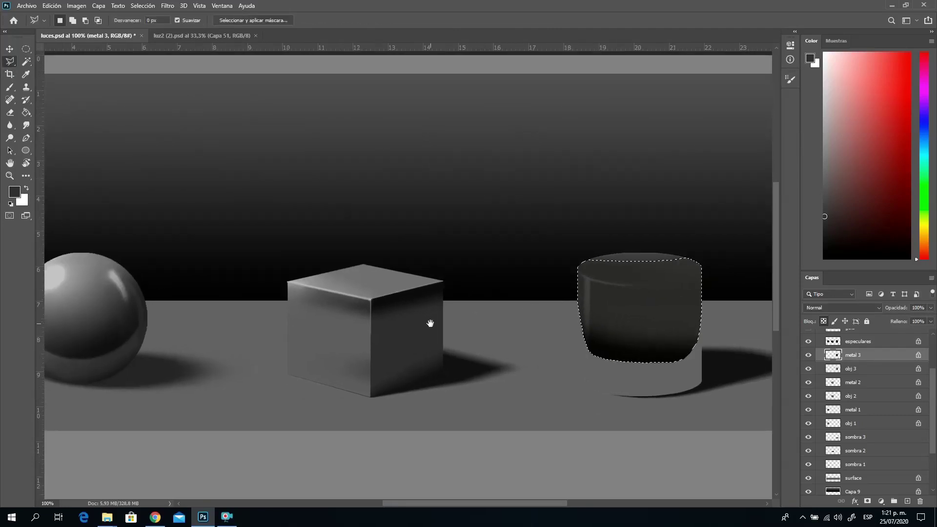
{"action": "left_click_drag", "start_coordinate": [295, 309], "coordinate": [457, 314]}
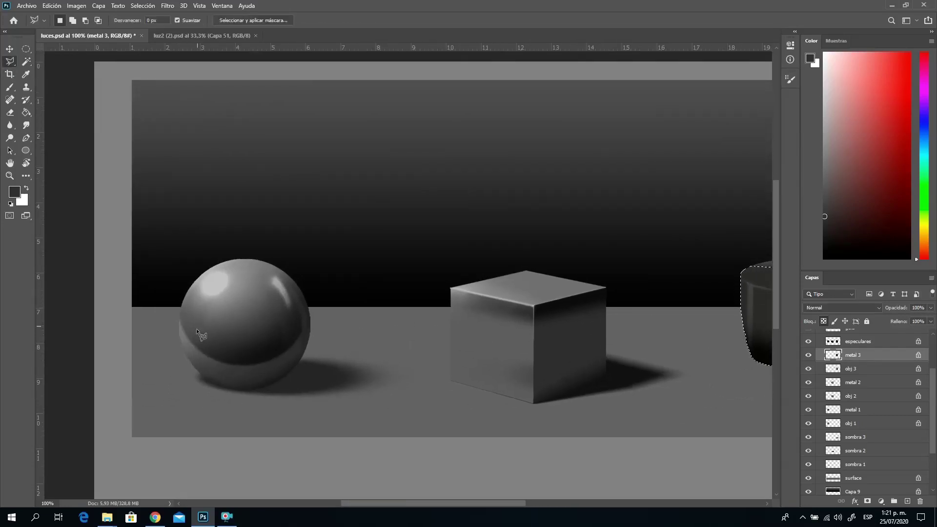
{"action": "left_click_drag", "start_coordinate": [420, 359], "coordinate": [350, 289]}
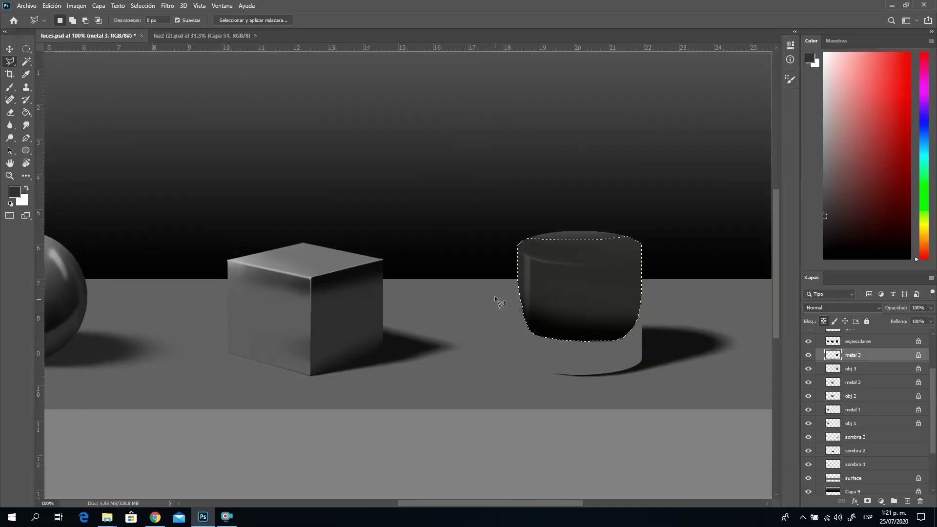
Exclude the narrow strip along the cylinder's left edge from the selection and brush the rest with lighter backdrop gray at 150 px.
{"action": "left_click", "coordinate": [550, 345]}
{"action": "left_click", "coordinate": [581, 379], "text": "ctrl"}
{"action": "key", "text": "m"}
{"action": "left_click_drag", "start_coordinate": [582, 379], "coordinate": [559, 361]}
{"action": "left_click_drag", "start_coordinate": [478, 203], "coordinate": [508, 346]}
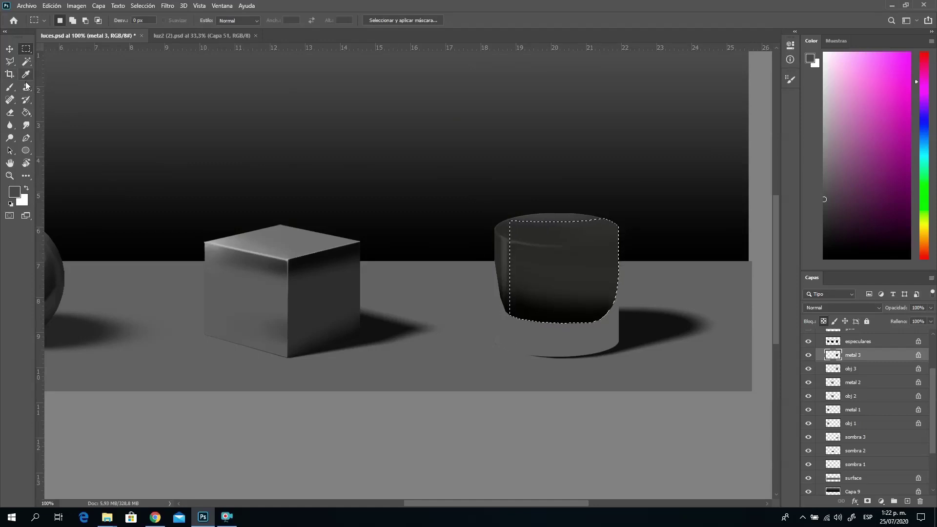
{"action": "left_click", "coordinate": [9, 87]}
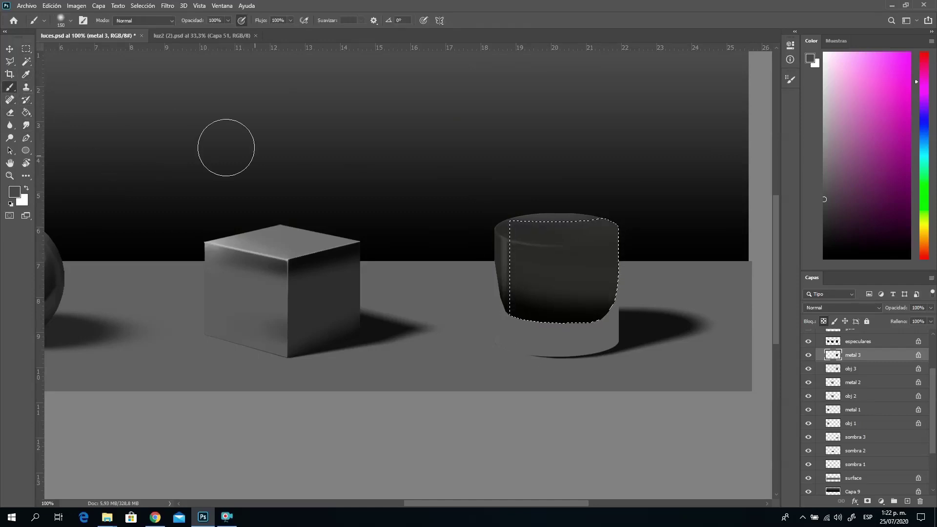
{"action": "mouse_move", "coordinate": [482, 221]}
{"action": "left_mouse_down"}
{"action": "mouse_move", "coordinate": [639, 224]}
{"action": "mouse_move", "coordinate": [557, 228]}
{"action": "mouse_move", "coordinate": [490, 255]}
{"action": "mouse_move", "coordinate": [697, 215]}
{"action": "mouse_move", "coordinate": [478, 250]}
{"action": "left_mouse_up"}
{"action": "left_click_drag", "start_coordinate": [748, 142], "coordinate": [539, 272]}
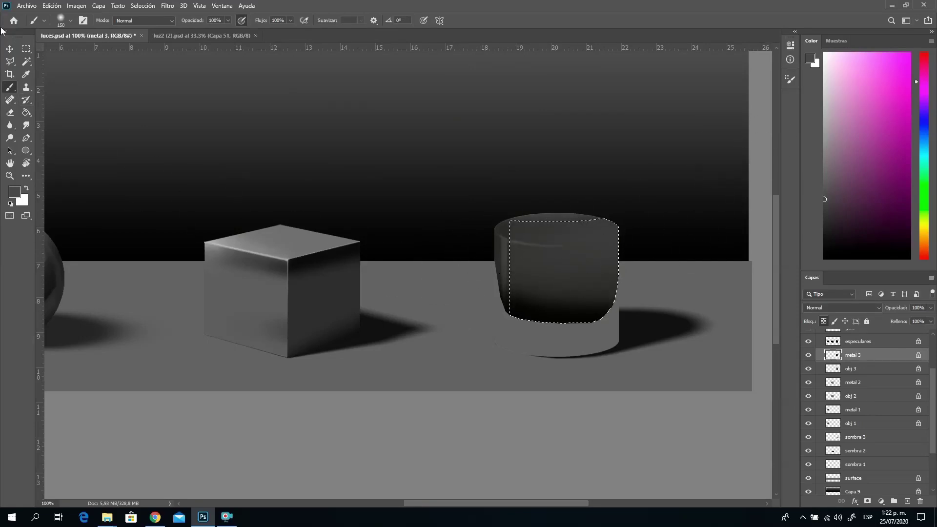
Reduce the selection to a narrow strip along the cylinder's right edge, brush it with the lighter gray, and deselect.
{"action": "left_click", "coordinate": [26, 49]}
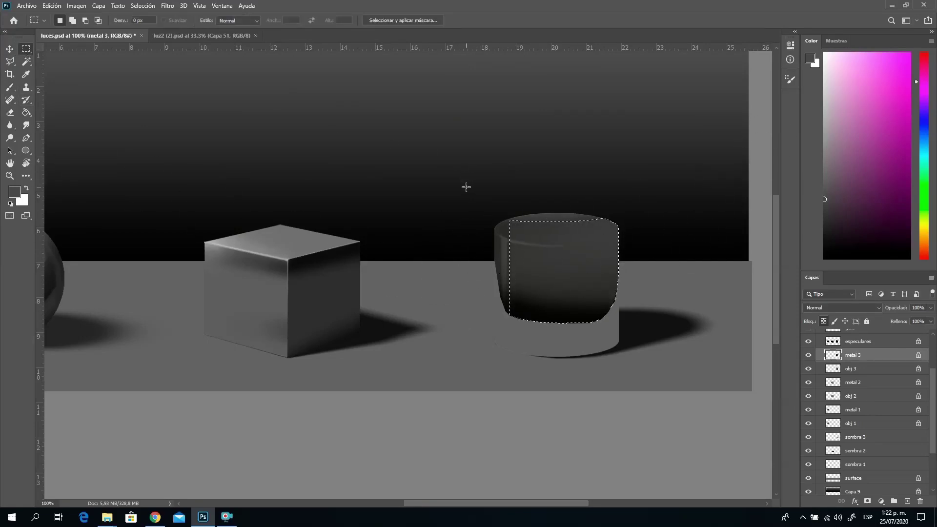
{"action": "left_click_drag", "start_coordinate": [556, 282], "coordinate": [590, 331]}
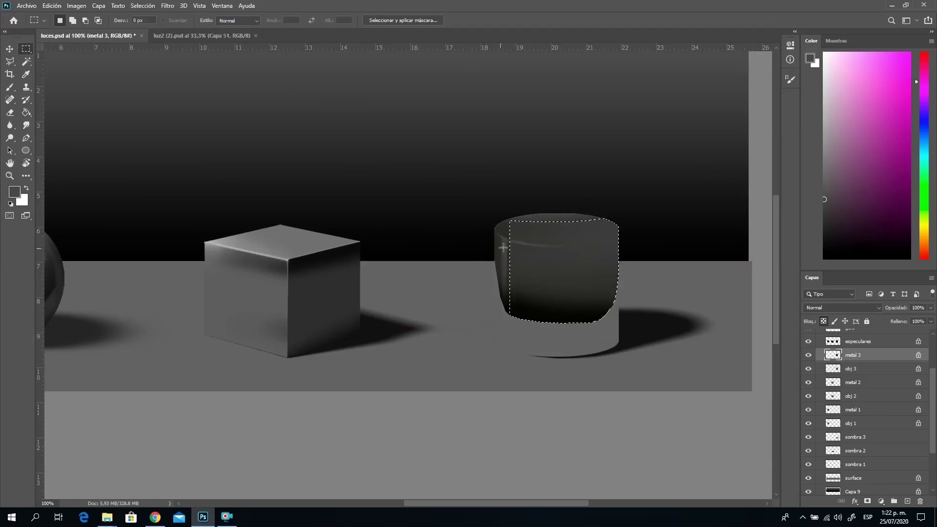
{"action": "left_click_drag", "start_coordinate": [494, 199], "coordinate": [603, 361]}
{"action": "left_click", "coordinate": [10, 87]}
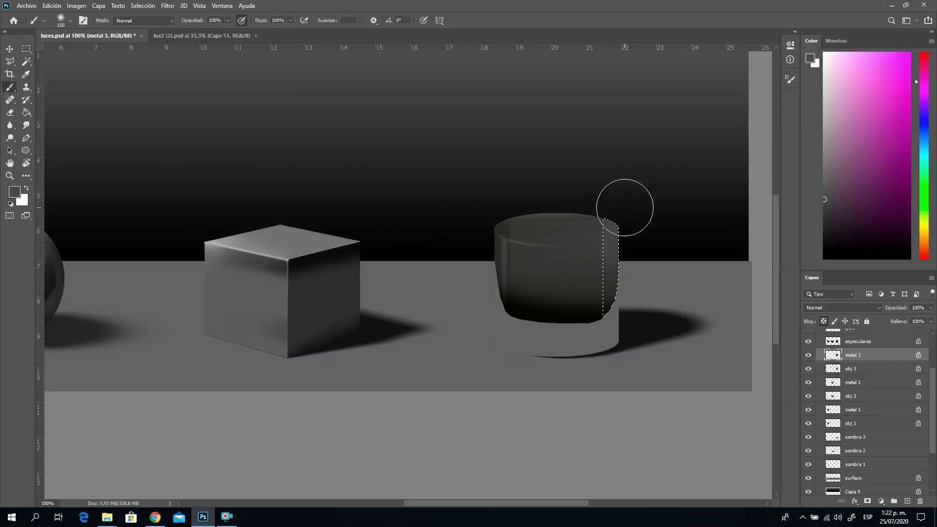
{"action": "key", "text": "ctrl+d"}
{"action": "mouse_move", "coordinate": [555, 145]}
{"action": "left_mouse_down"}
{"action": "mouse_move", "coordinate": [579, 173]}
{"action": "mouse_move", "coordinate": [533, 161]}
{"action": "mouse_move", "coordinate": [550, 155]}
{"action": "left_mouse_up"}
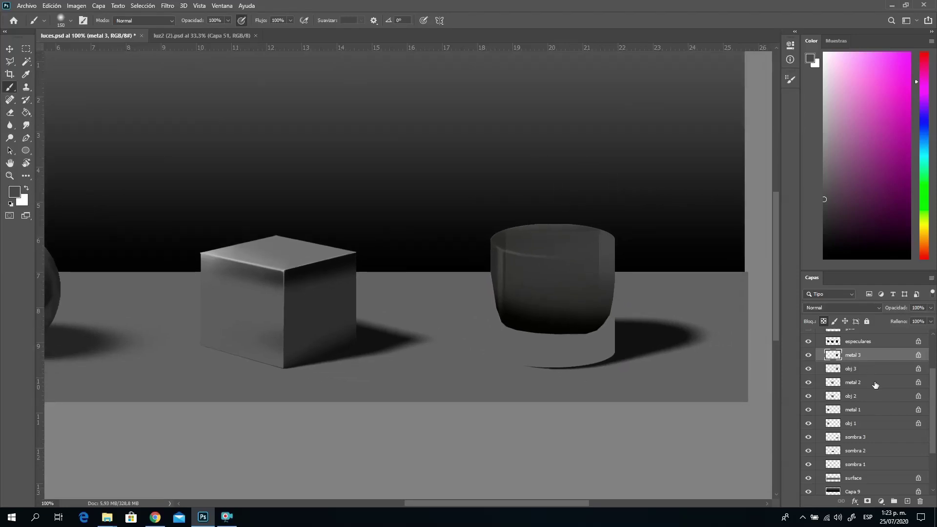
Select the cylinder's top face from the obj 3 layer with the Magic Wand, subtracting the left side strip with the polygonal lasso.
{"action": "left_click", "coordinate": [866, 372]}
{"action": "left_click", "coordinate": [26, 62]}
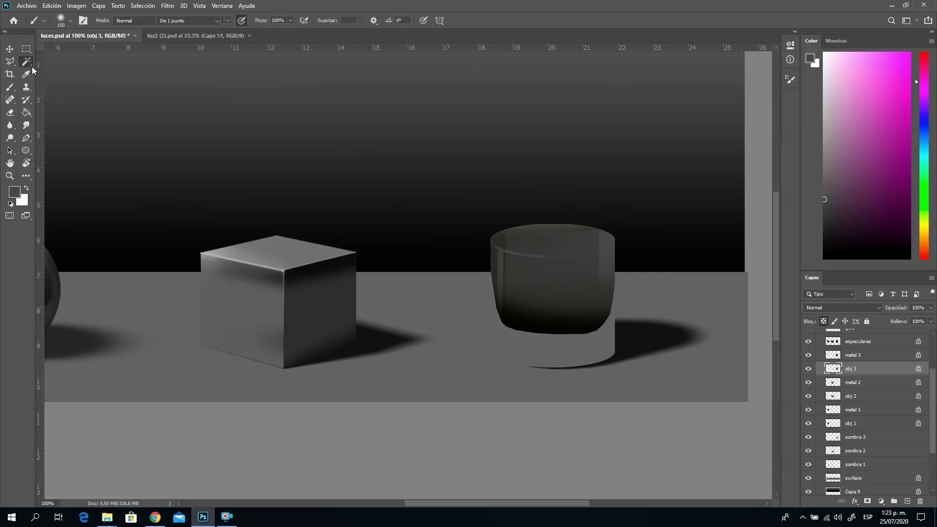
{"action": "left_click", "coordinate": [573, 254]}
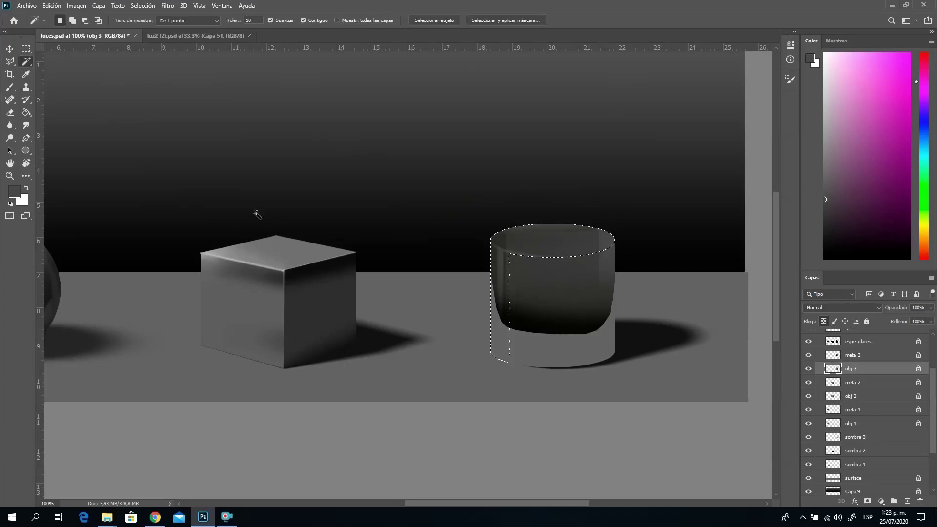
{"action": "left_click", "coordinate": [10, 61]}
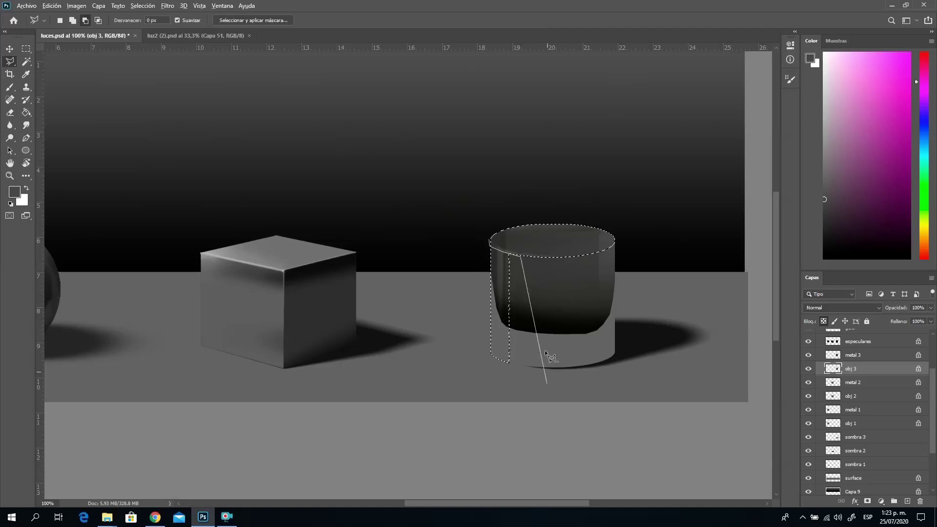
{"action": "left_click", "coordinate": [523, 415]}
{"action": "left_click", "coordinate": [451, 374]}
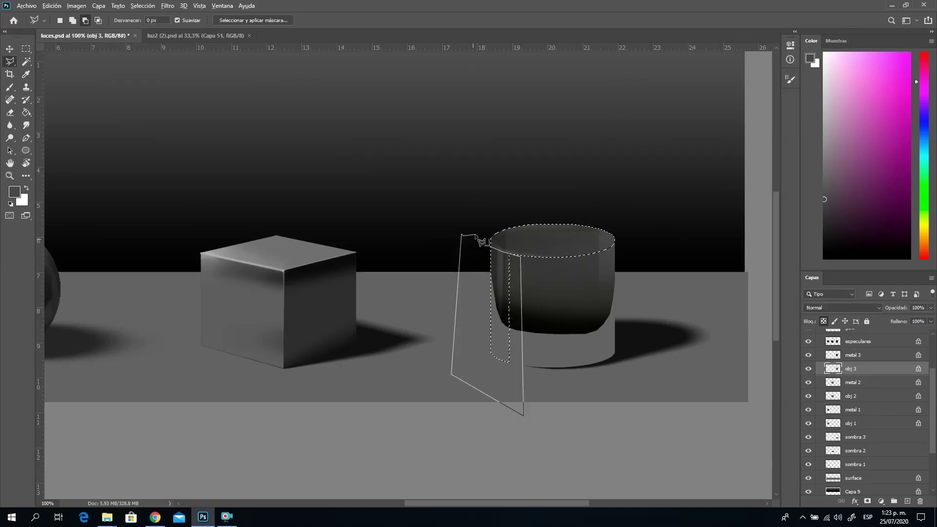
{"action": "double_click", "coordinate": [489, 260]}
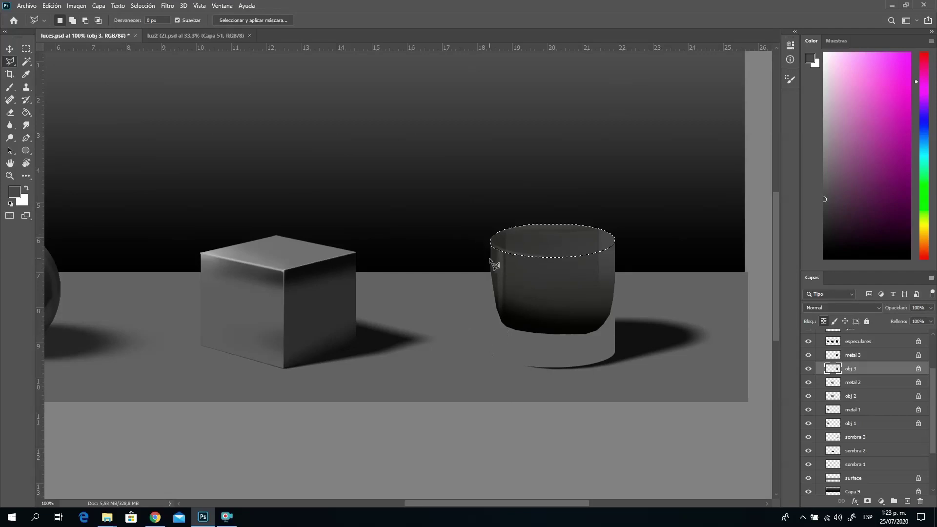
On metal 3, brush the selected top face with gray sampled from the backdrop's upper edge, and deselect.
{"action": "left_click", "coordinate": [859, 355]}
{"action": "key", "text": "b"}
{"action": "left_click_drag", "start_coordinate": [600, 104], "coordinate": [565, 135]}
{"action": "key", "text": "alt"}
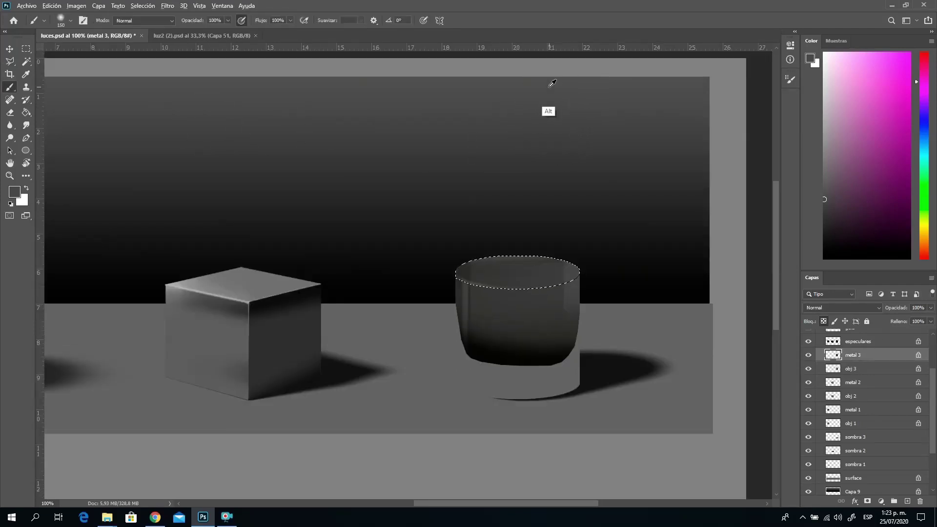
{"action": "left_click", "coordinate": [553, 85], "text": "alt"}
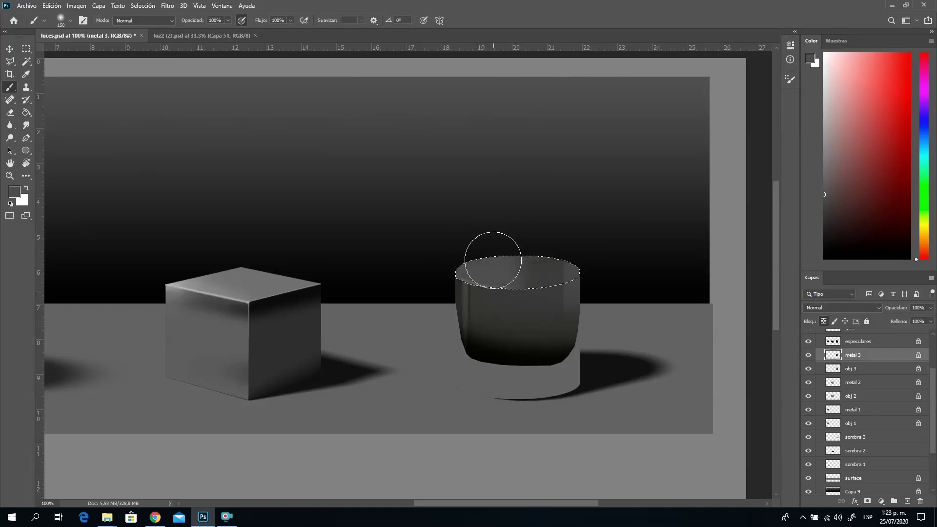
{"action": "left_click_drag", "start_coordinate": [493, 260], "coordinate": [578, 273]}
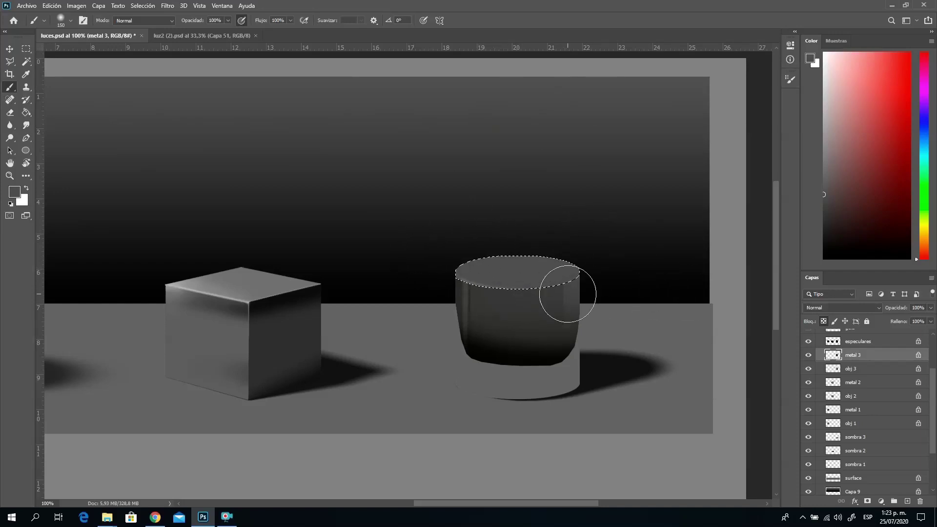
{"action": "key", "text": "ctrl"}
{"action": "key", "text": "ctrl+d"}
Sample the cylinder's cast shadow and brush its dark reflection onto the cylinder's lower right side with a 59 px soft brush.
{"action": "left_click", "coordinate": [9, 175]}
{"action": "left_click", "coordinate": [493, 326]}
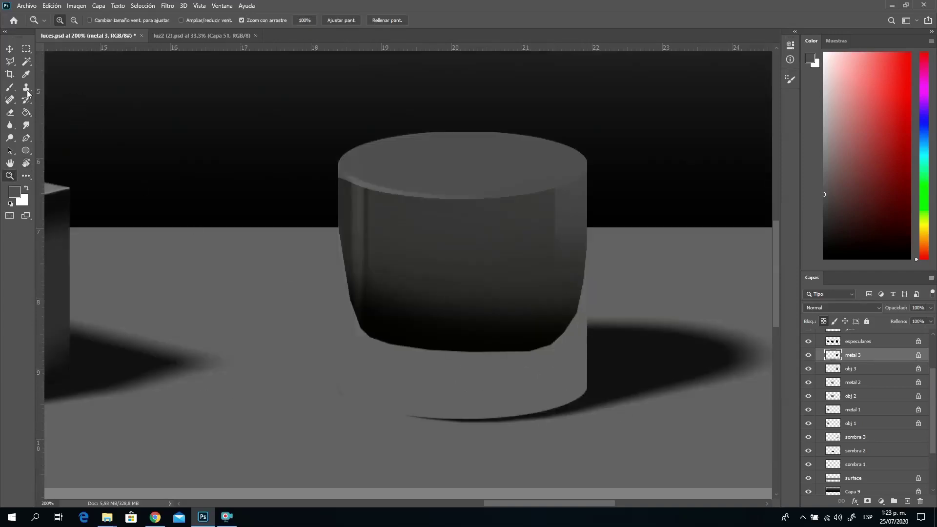
{"action": "left_click", "coordinate": [11, 87]}
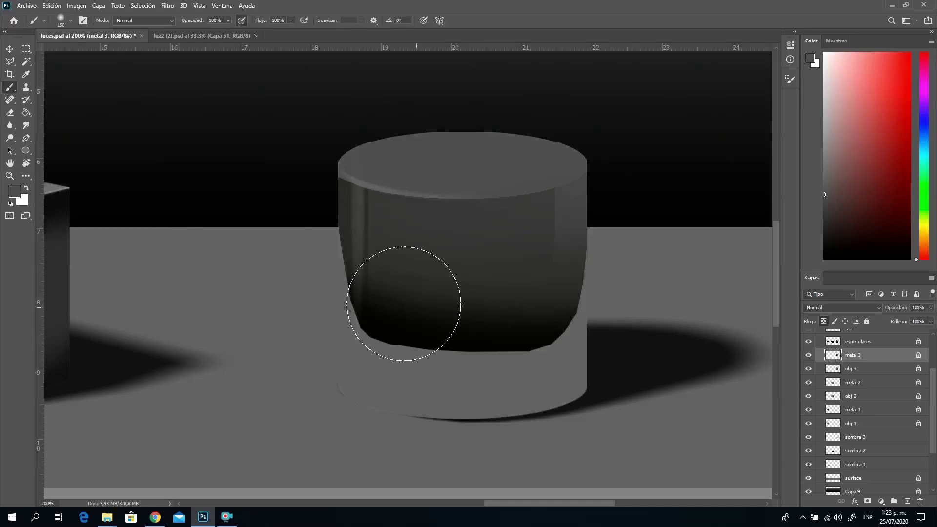
{"action": "left_click", "coordinate": [621, 377], "text": "alt"}
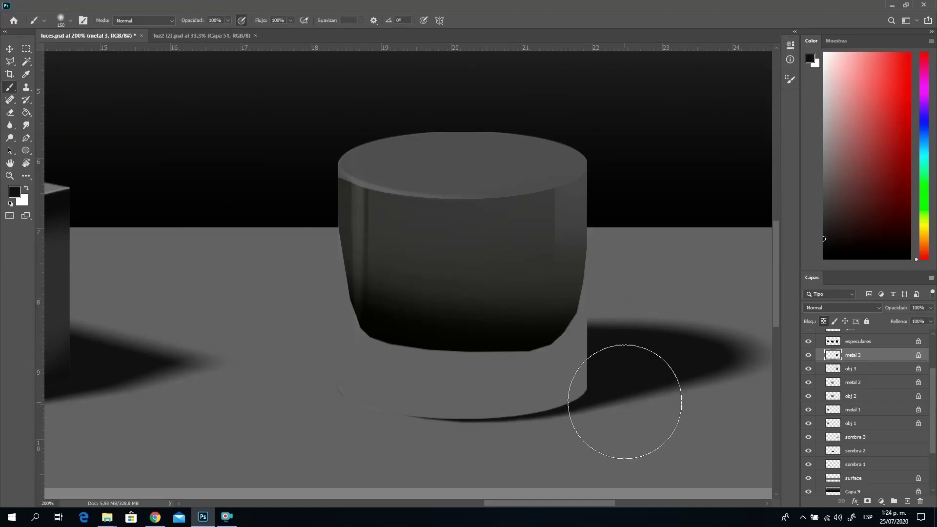
{"action": "right_click", "coordinate": [683, 345]}
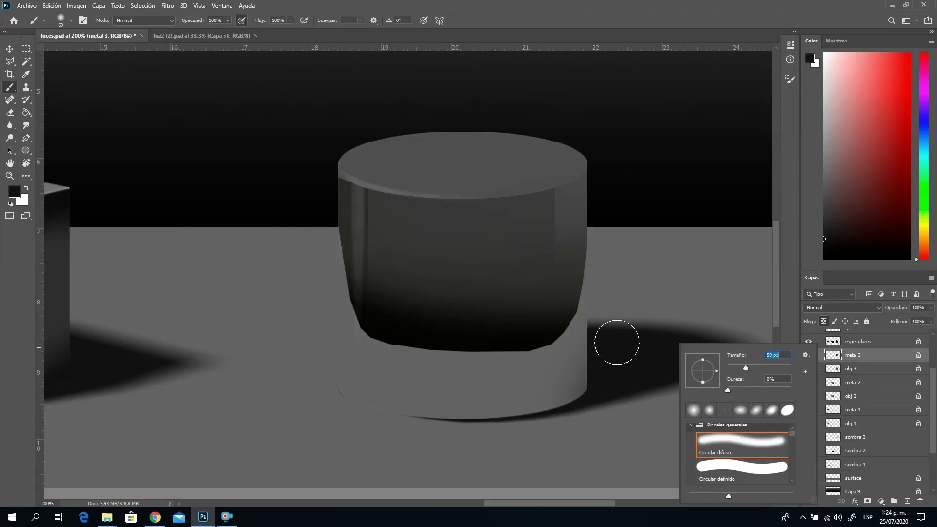
{"action": "left_click", "coordinate": [619, 341]}
{"action": "mouse_move", "coordinate": [606, 332]}
{"action": "left_mouse_down"}
{"action": "mouse_move", "coordinate": [585, 406]}
{"action": "mouse_move", "coordinate": [478, 416]}
{"action": "left_mouse_up"}
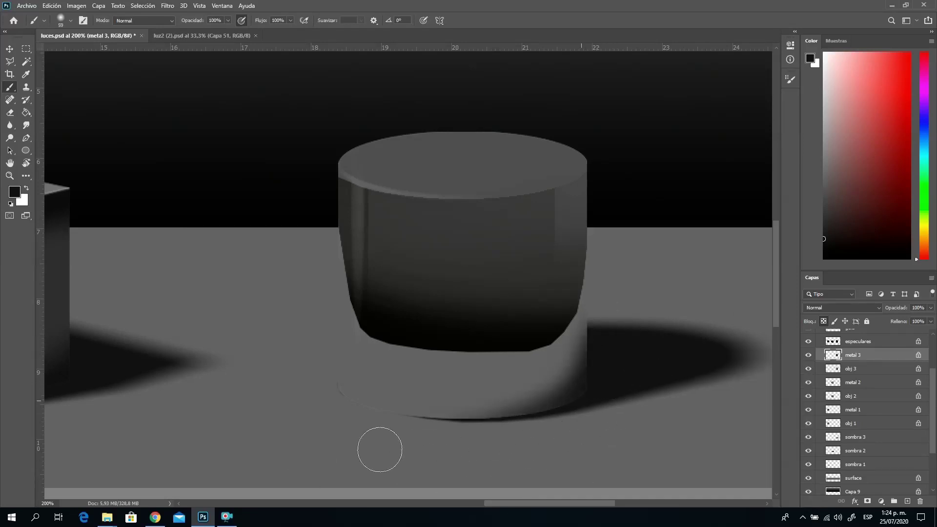
Brush more of the dark shadow reflection along the cylinder's lower right edge on metal 3.
{"action": "left_click_drag", "start_coordinate": [585, 392], "coordinate": [474, 415]}
{"action": "left_click_drag", "start_coordinate": [562, 409], "coordinate": [576, 351]}
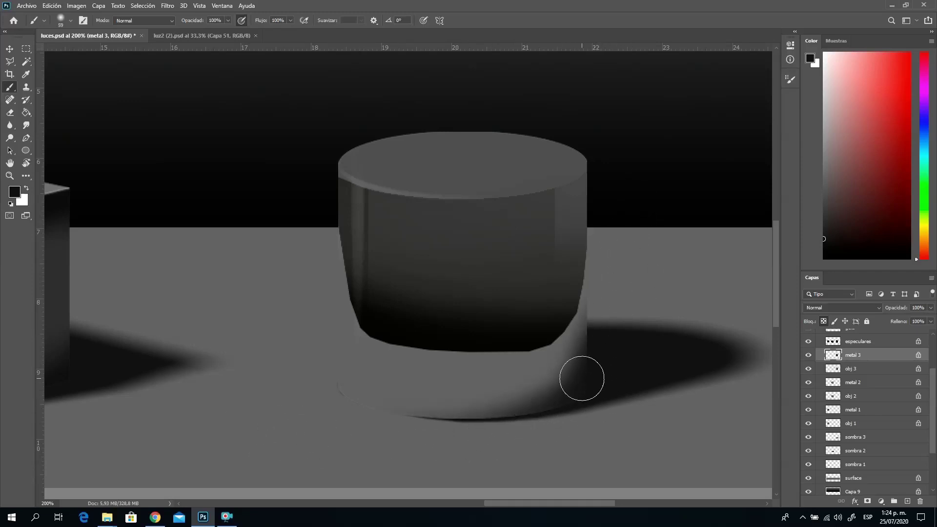
{"action": "left_click_drag", "start_coordinate": [368, 354], "coordinate": [592, 324]}
Select a narrow vertical strip along the cylinder's left edge with the polygonal lasso.
{"action": "left_click", "coordinate": [10, 62]}
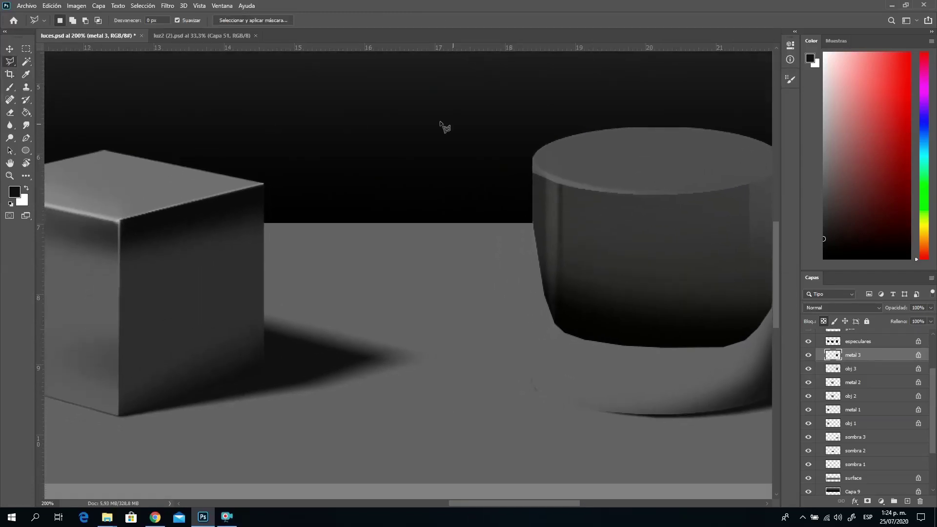
{"action": "left_click", "coordinate": [532, 188]}
{"action": "left_click", "coordinate": [537, 318]}
{"action": "left_click", "coordinate": [549, 236]}
{"action": "left_click", "coordinate": [536, 348]}
{"action": "left_click", "coordinate": [535, 187]}
{"action": "double_click", "coordinate": [546, 308]}
{"action": "left_click_drag", "start_coordinate": [587, 319], "coordinate": [489, 334]}
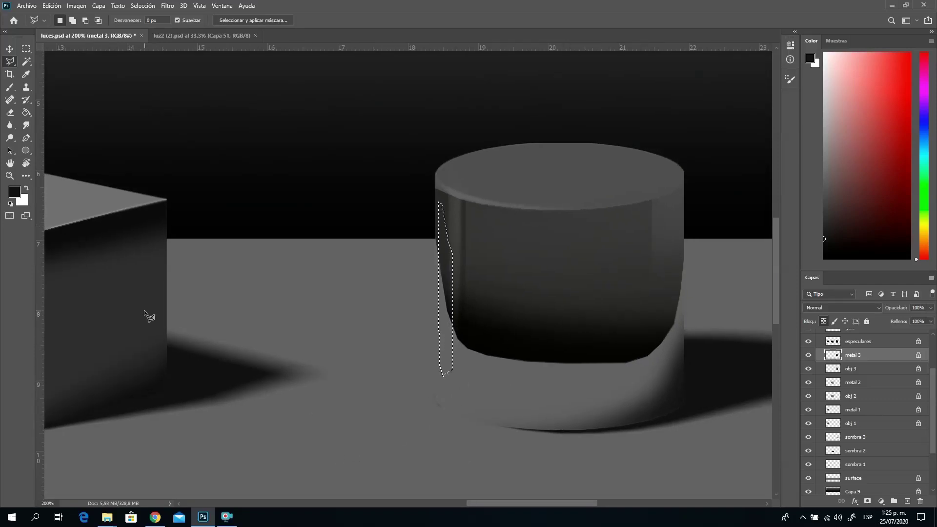
Brush the selected strip with the dark gray sampled from the cube's shaded side.
{"action": "key", "text": "b"}
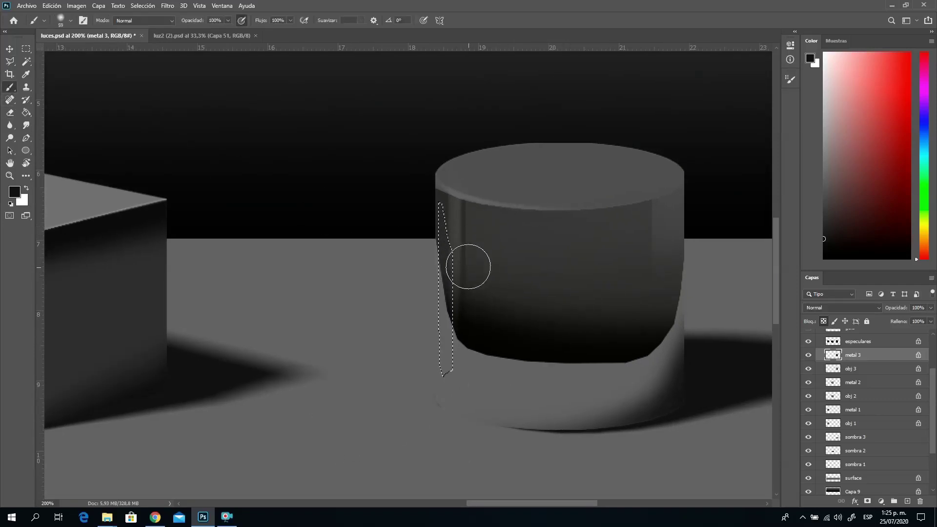
{"action": "left_click", "coordinate": [139, 263], "text": "alt"}
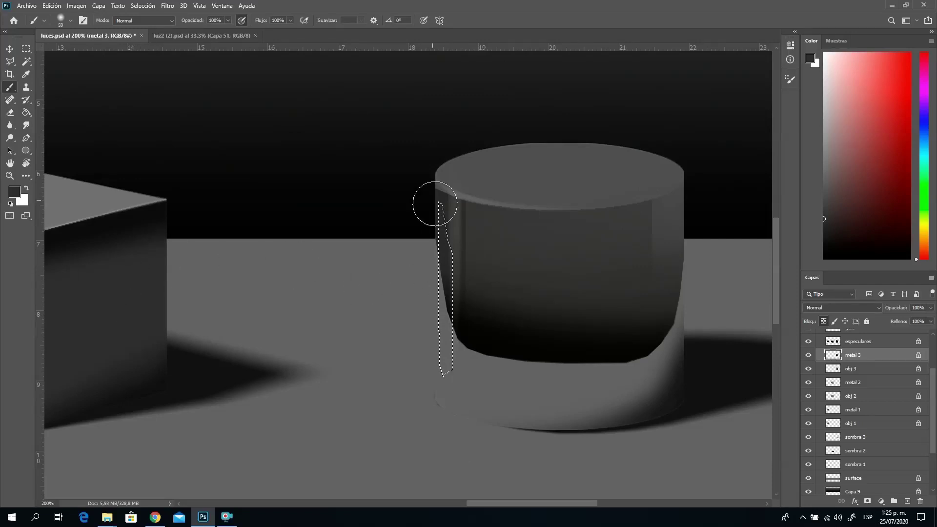
{"action": "left_click_drag", "start_coordinate": [434, 203], "coordinate": [429, 314]}
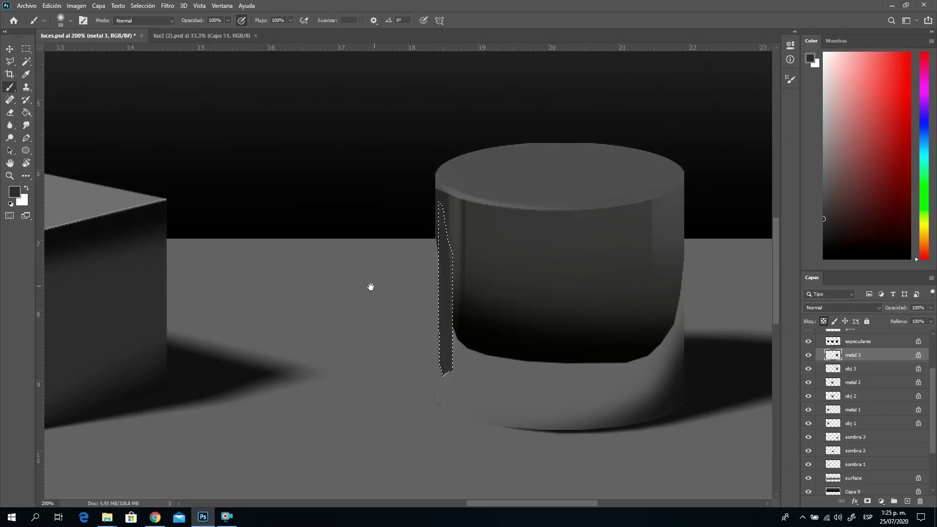
Subtract a thin sliver from the left side of the strip selection with the polygonal lasso.
{"action": "left_click_drag", "start_coordinate": [371, 286], "coordinate": [495, 281]}
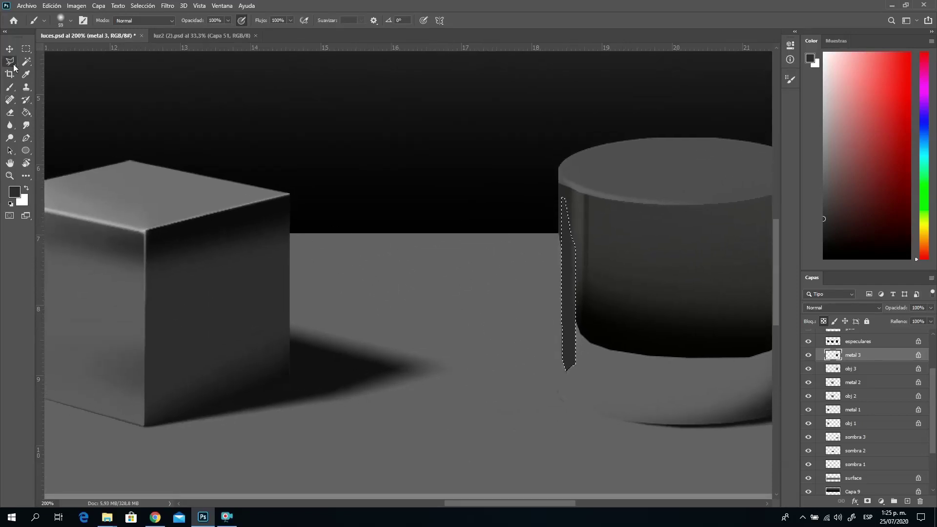
{"action": "left_click", "coordinate": [12, 63]}
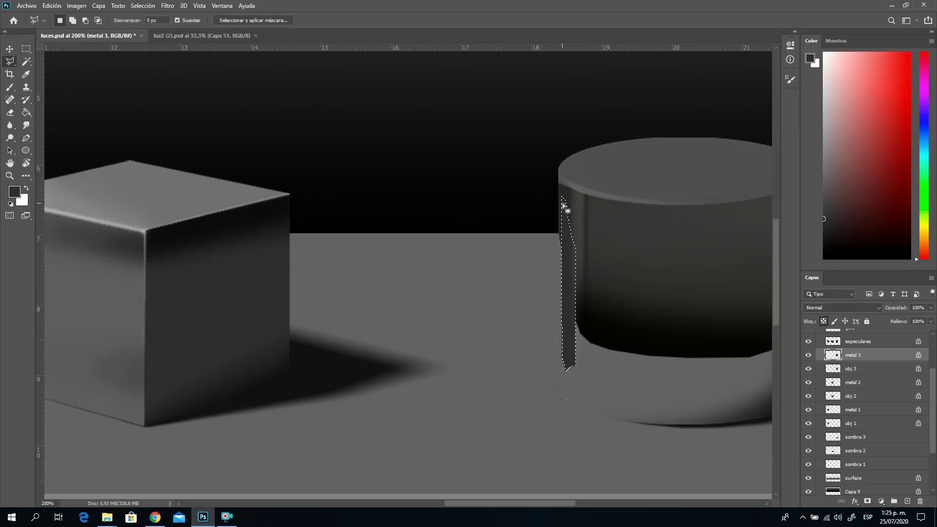
{"action": "key", "text": "alt"}
{"action": "left_click", "coordinate": [566, 196], "text": "alt"}
{"action": "double_click", "coordinate": [578, 370]}
{"action": "key", "text": "shift"}
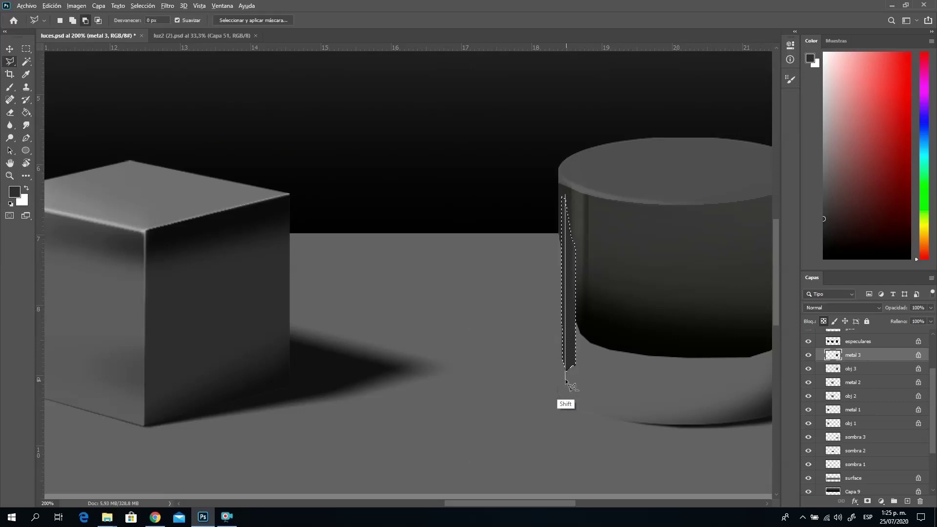
{"action": "left_click", "coordinate": [510, 302]}
{"action": "double_click", "coordinate": [541, 205]}
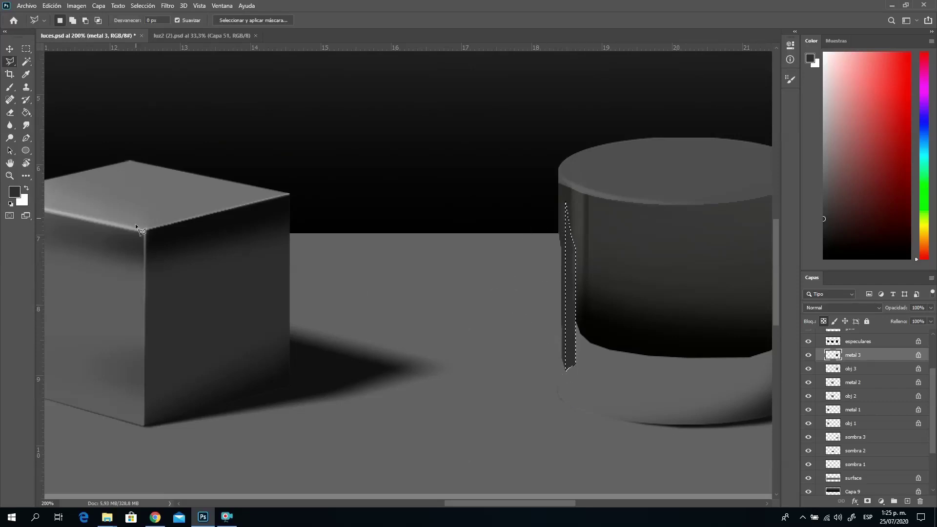
Brush a lighter gray down the remaining strip as a reflection of the cube's lit face, and deselect.
{"action": "left_click", "coordinate": [10, 87]}
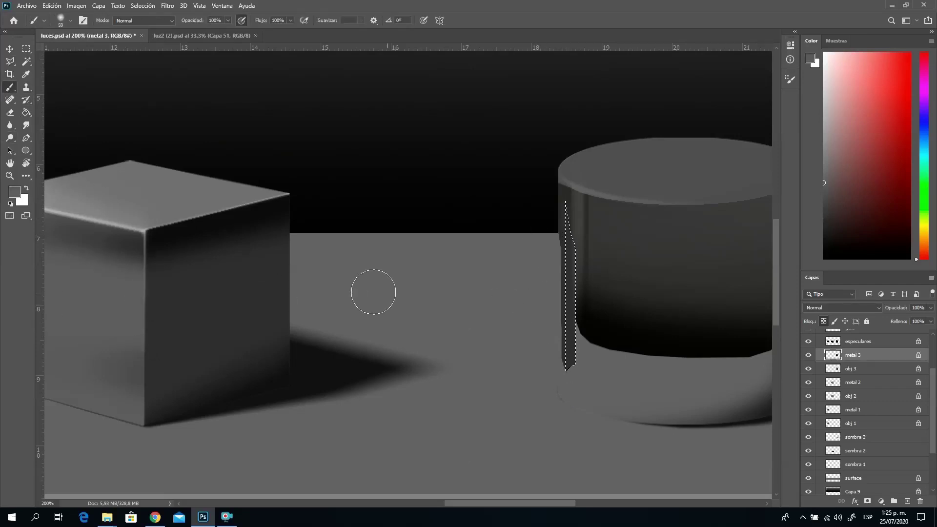
{"action": "left_click_drag", "start_coordinate": [582, 278], "coordinate": [572, 341]}
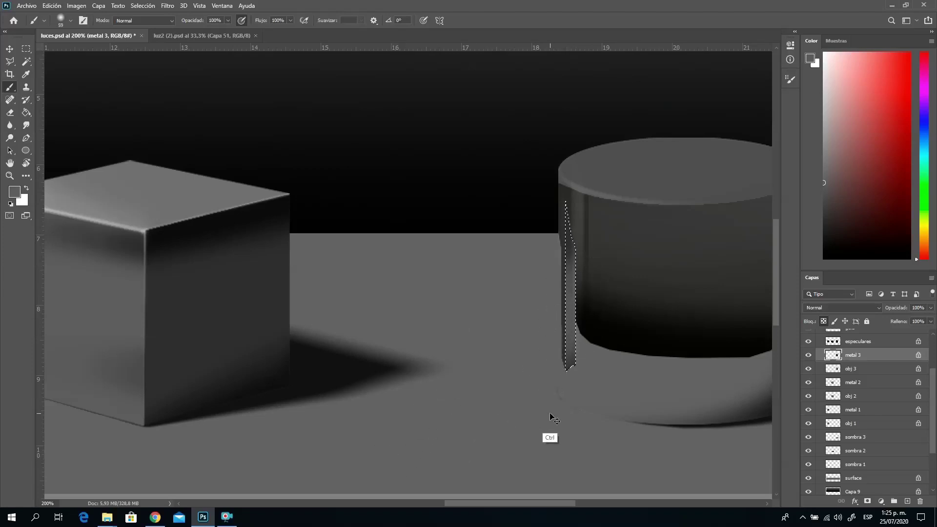
{"action": "key", "text": "ctrl+d"}
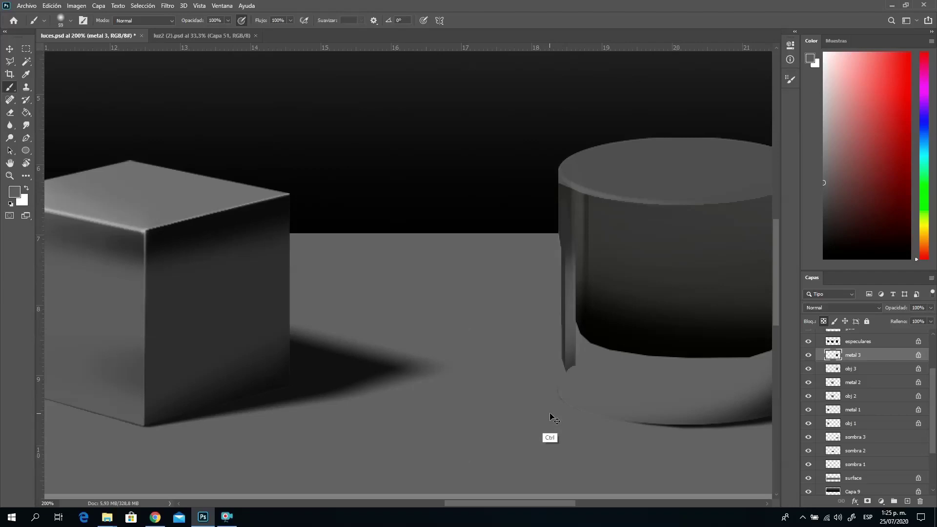
Sample the cube's cast shadow color and select the cylinder's gray lower area with the Magic Wand.
{"action": "left_click", "coordinate": [316, 368], "text": "alt"}
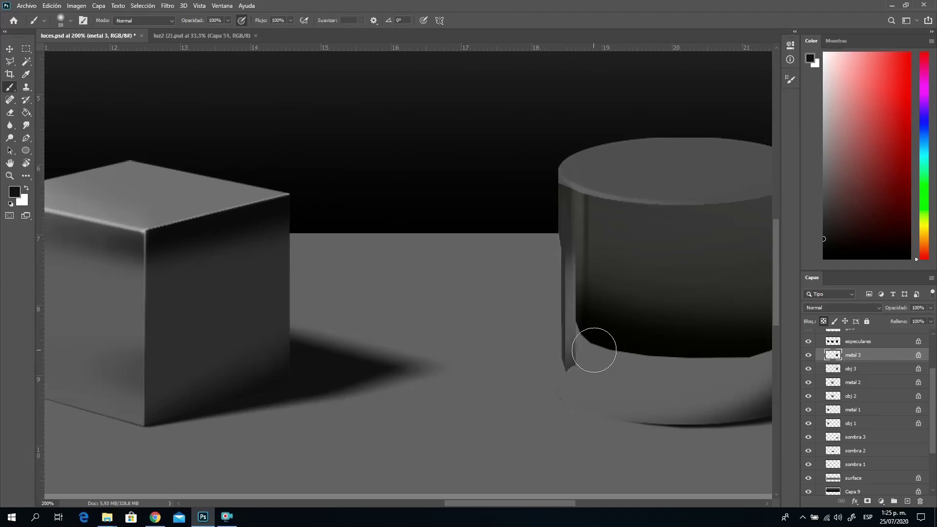
{"action": "left_click", "coordinate": [26, 62]}
{"action": "left_click", "coordinate": [607, 369]}
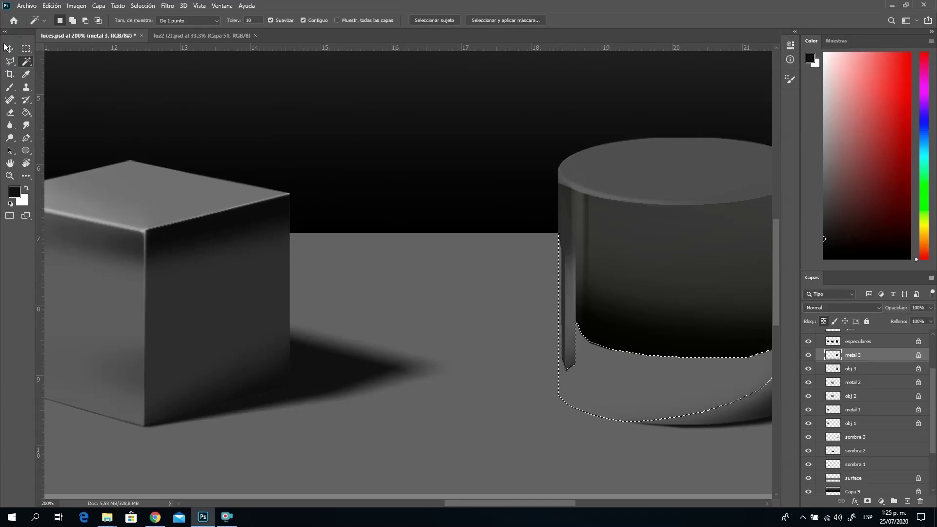
Brush the dark shadow reflection onto the cylinder's lower left edge with a 15 px soft brush, and deselect.
{"action": "left_click", "coordinate": [10, 87]}
{"action": "right_click", "coordinate": [449, 282]}
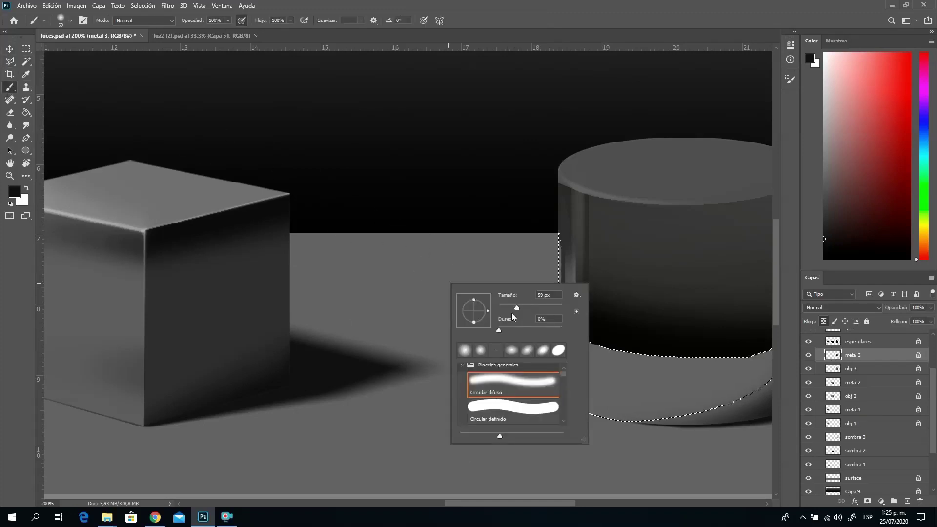
{"action": "left_click_drag", "start_coordinate": [510, 307], "coordinate": [503, 308]}
{"action": "left_click", "coordinate": [465, 169]}
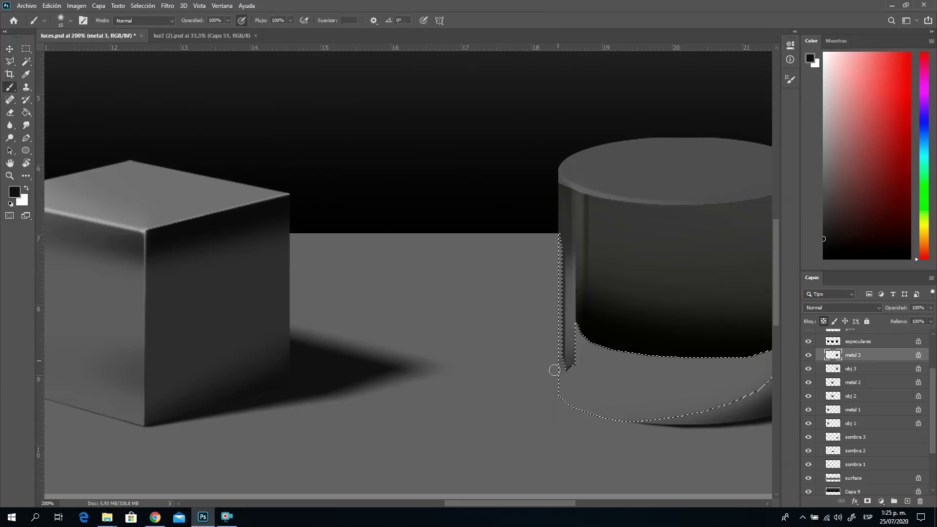
{"action": "mouse_move", "coordinate": [566, 363]}
{"action": "left_mouse_down"}
{"action": "mouse_move", "coordinate": [560, 398]}
{"action": "mouse_move", "coordinate": [596, 403]}
{"action": "left_mouse_up"}
{"action": "key", "text": "ctrl+d"}
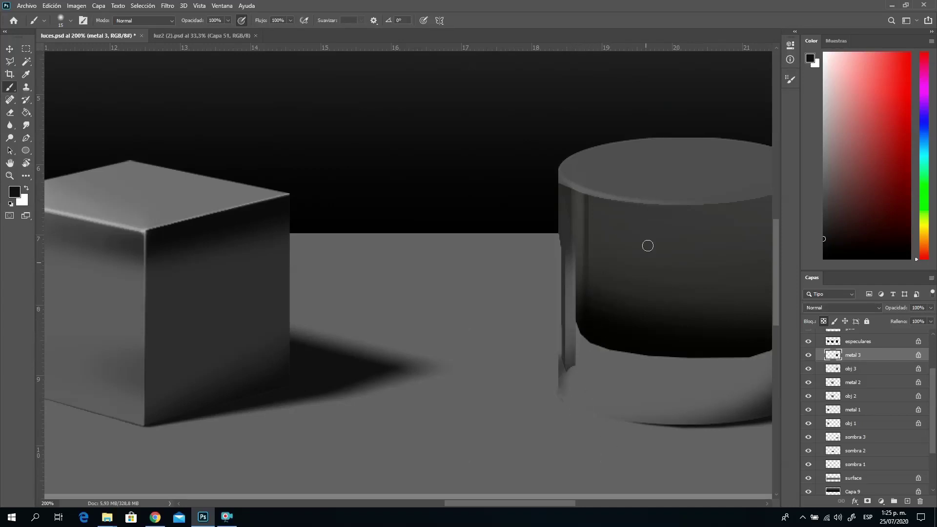
Round off the lower corners of the cylinder's dark reflection with a 3 px hard round brush in gray sampled from the area below.
{"action": "left_click_drag", "start_coordinate": [633, 341], "coordinate": [442, 341]}
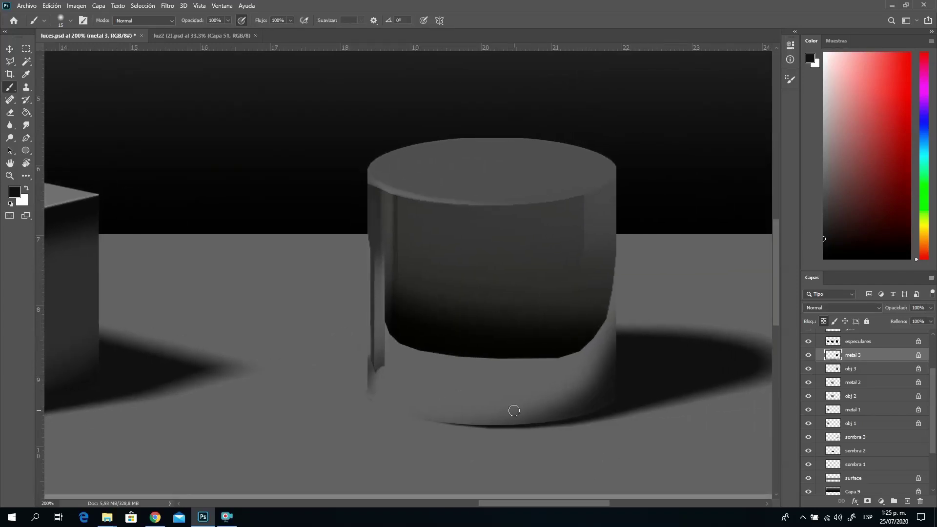
{"action": "right_click", "coordinate": [418, 344]}
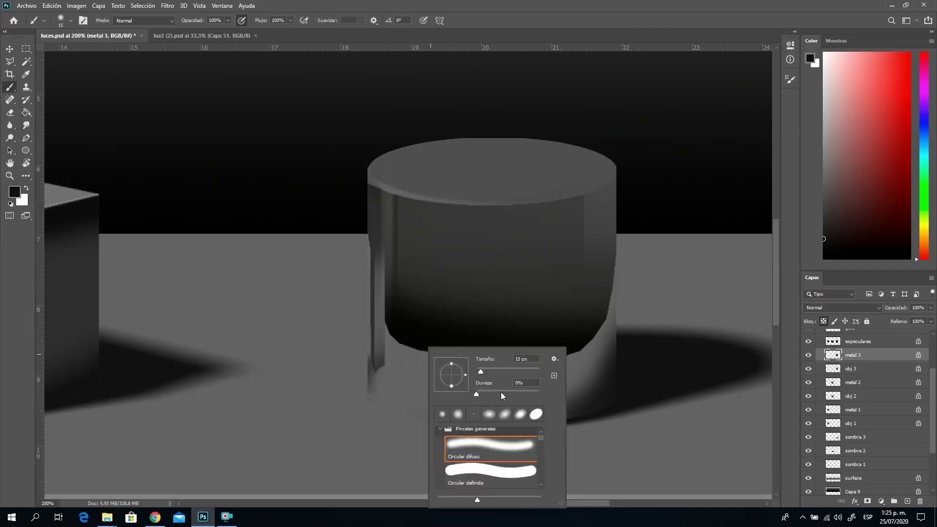
{"action": "left_click", "coordinate": [490, 472]}
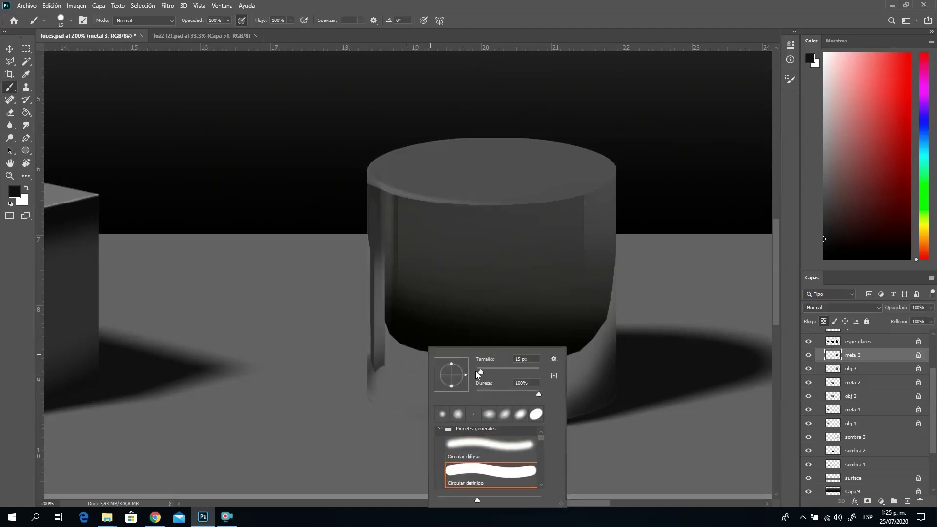
{"action": "left_click", "coordinate": [477, 371]}
{"action": "key", "text": "Return"}
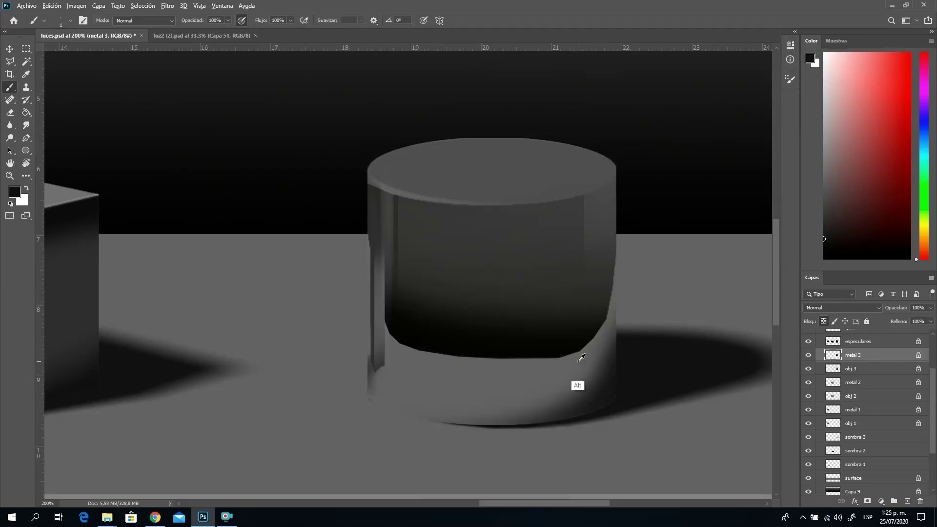
{"action": "left_click", "coordinate": [564, 386], "text": "alt"}
{"action": "right_click", "coordinate": [596, 297]}
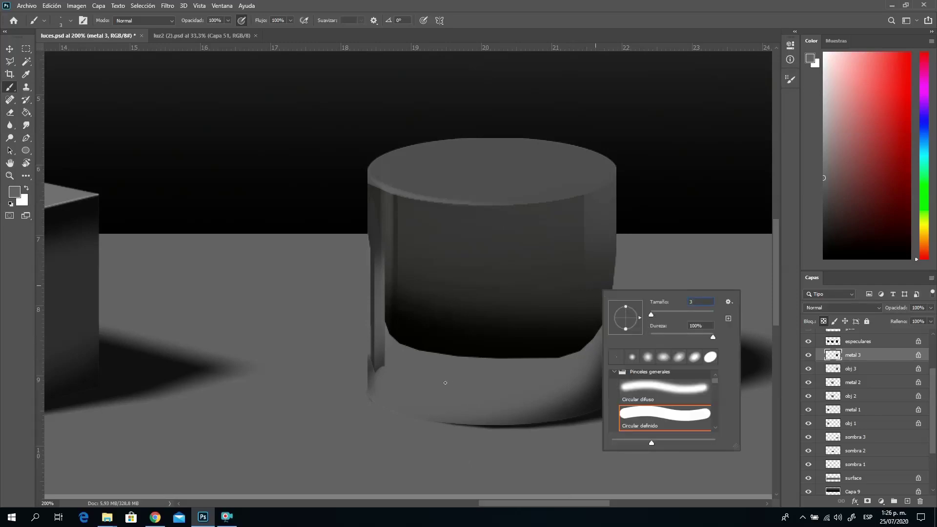
{"action": "key", "text": "Return"}
{"action": "left_click", "coordinate": [402, 372], "text": "alt"}
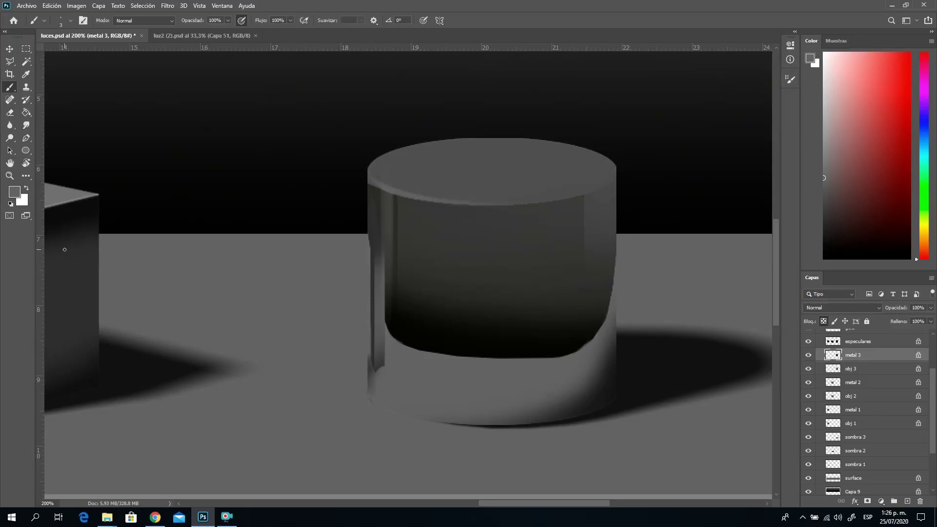
Examine the cylinder's reflections alongside the cube and the sphere at 100% zoom.
{"action": "left_click", "coordinate": [10, 176]}
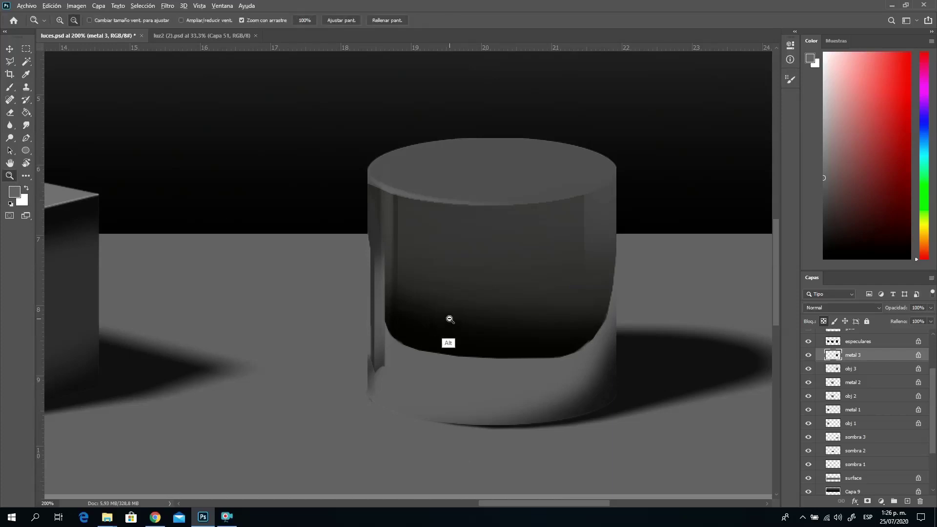
{"action": "left_click", "coordinate": [450, 321], "text": "alt"}
{"action": "left_click_drag", "start_coordinate": [397, 336], "coordinate": [526, 275]}
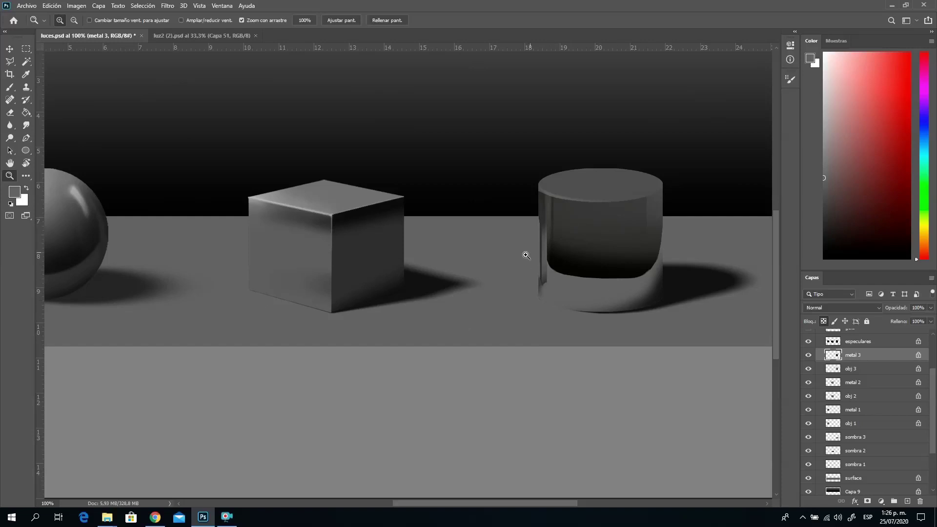
{"action": "left_click_drag", "start_coordinate": [643, 230], "coordinate": [529, 273]}
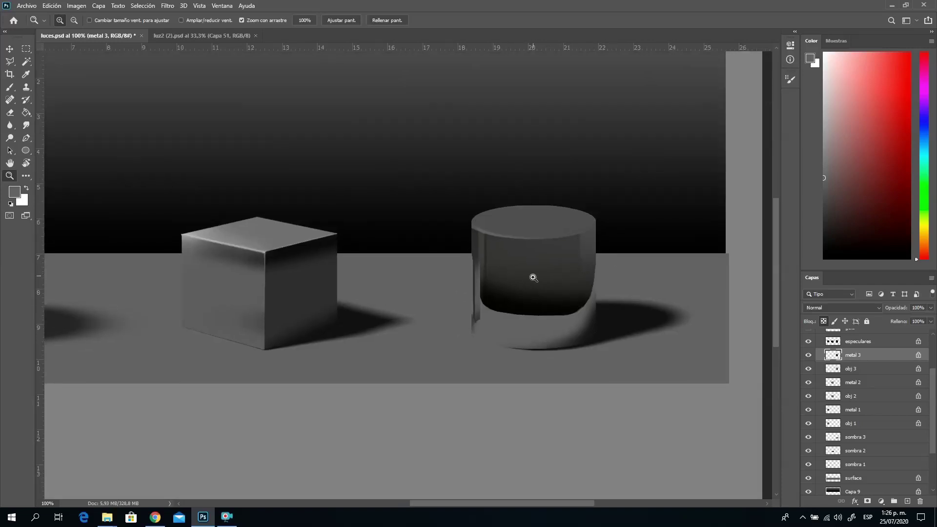
{"action": "left_click_drag", "start_coordinate": [383, 244], "coordinate": [496, 207]}
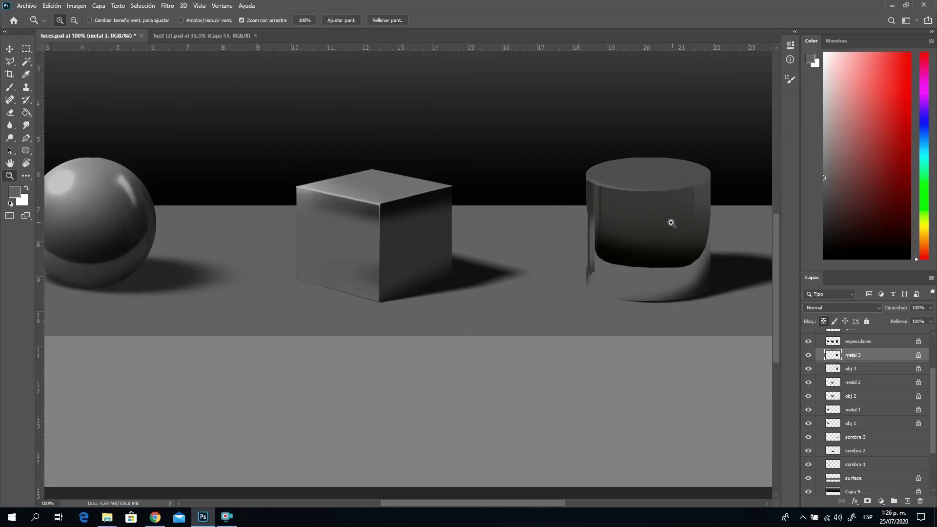
{"action": "left_click_drag", "start_coordinate": [671, 223], "coordinate": [558, 242]}
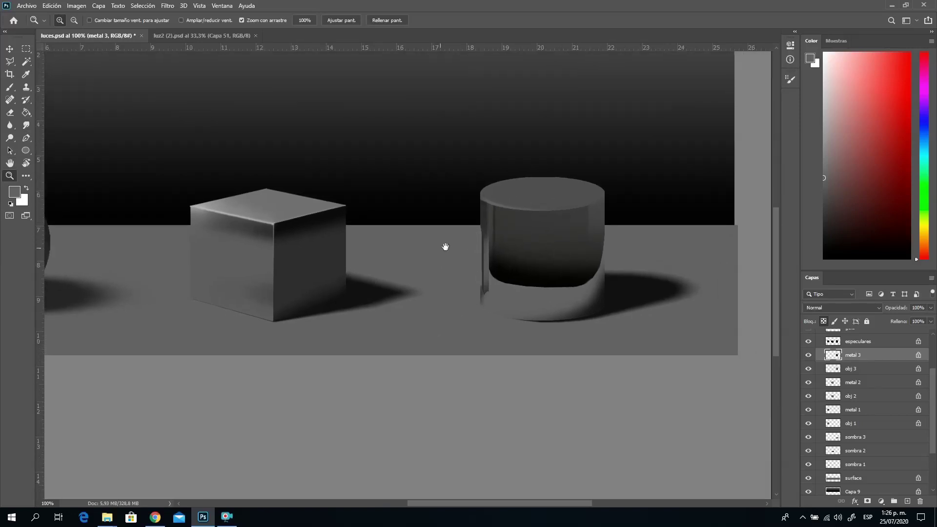
{"action": "left_click_drag", "start_coordinate": [445, 246], "coordinate": [522, 239]}
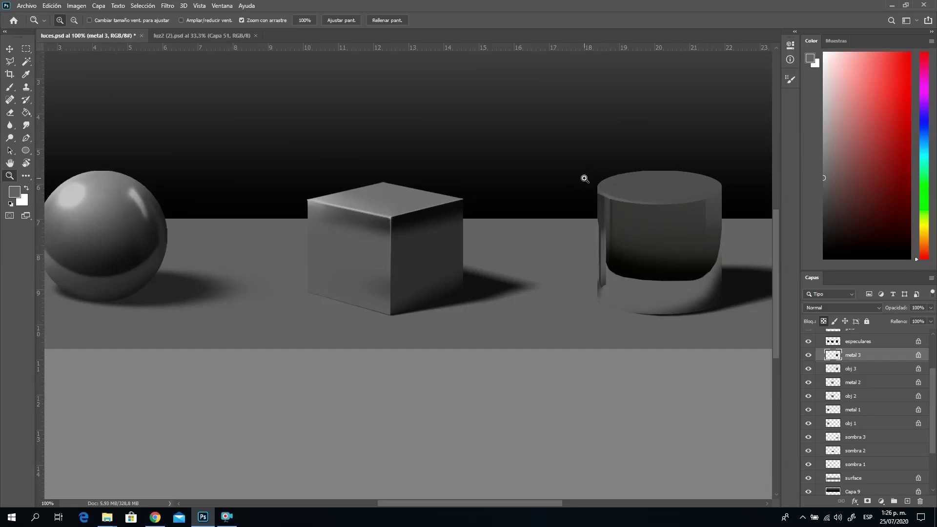
Select the cylinder's side face, without its left strip, from the obj 3 layer with the Magic Wand.
{"action": "left_click", "coordinate": [647, 264]}
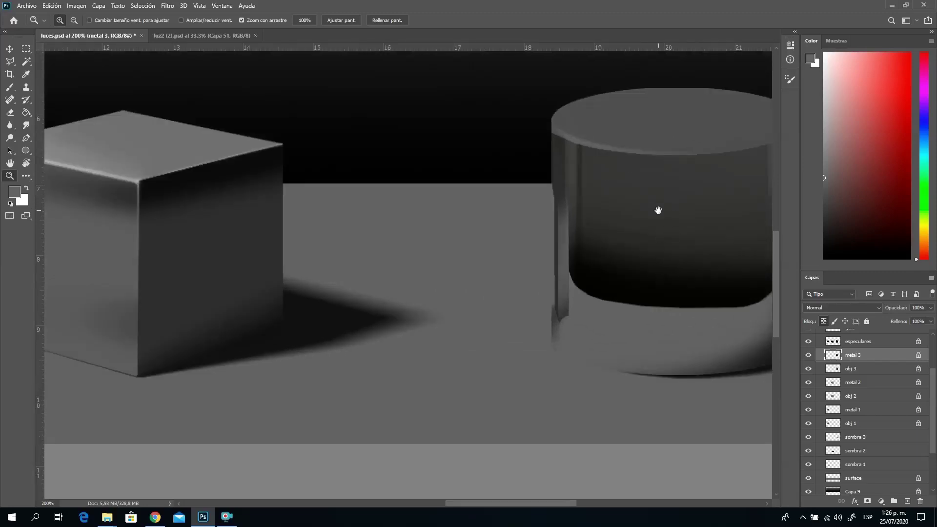
{"action": "left_click_drag", "start_coordinate": [658, 209], "coordinate": [491, 236]}
{"action": "left_click_drag", "start_coordinate": [454, 210], "coordinate": [479, 202]}
{"action": "left_click", "coordinate": [10, 87]}
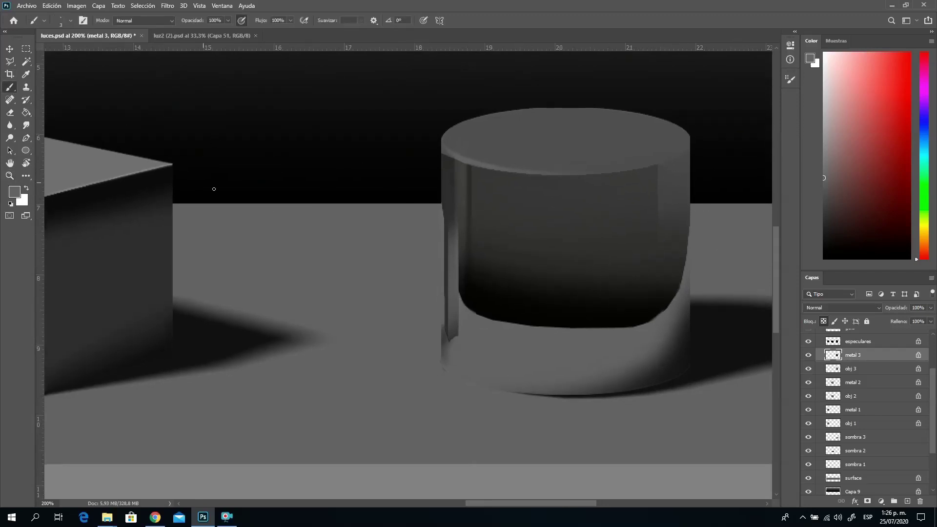
{"action": "key", "text": "w"}
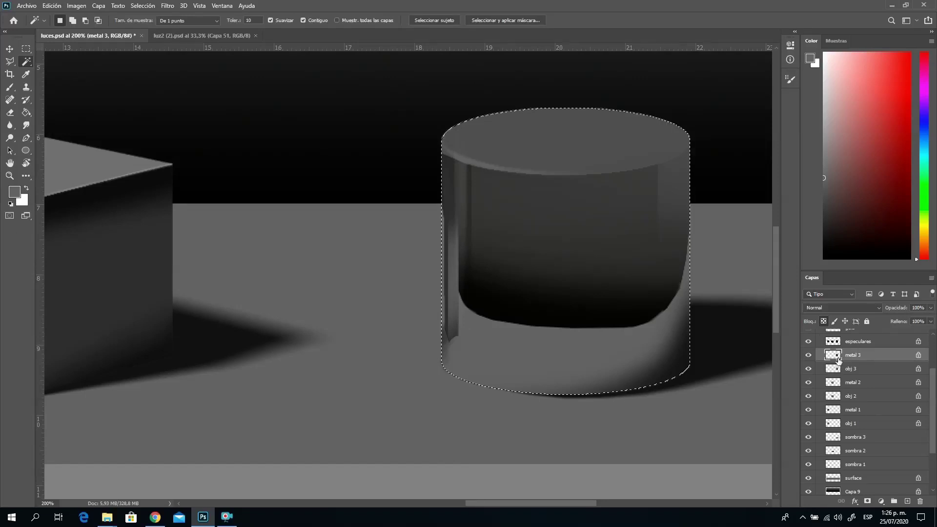
{"action": "left_click", "coordinate": [835, 355], "text": "ctrl"}
{"action": "left_click", "coordinate": [859, 372]}
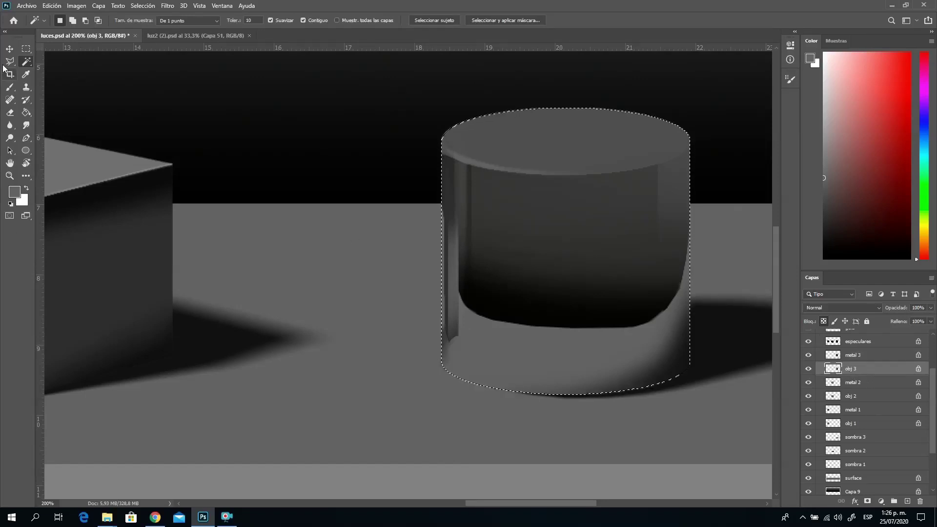
{"action": "left_click", "coordinate": [541, 188], "text": "alt"}
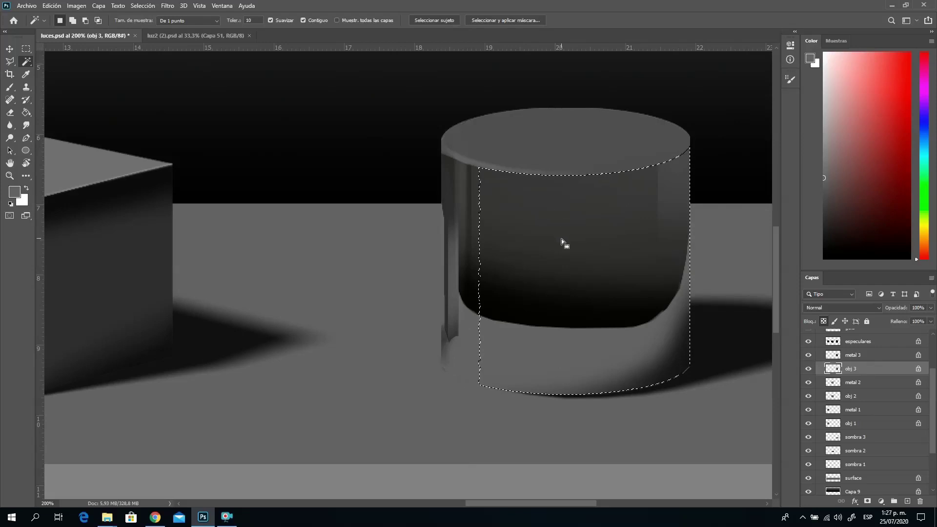
On the metal 3 layer, add the cylinder's left strip to the selection with the Polygonal Lasso and subtract the area outside with the Magic Wand.
{"action": "left_click", "coordinate": [853, 354]}
{"action": "key", "text": "l"}
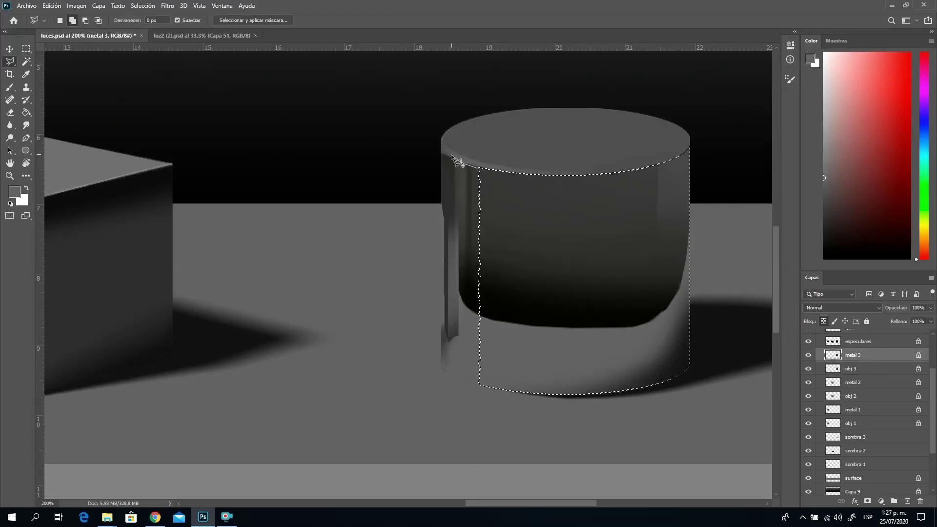
{"action": "left_click", "coordinate": [432, 135]}
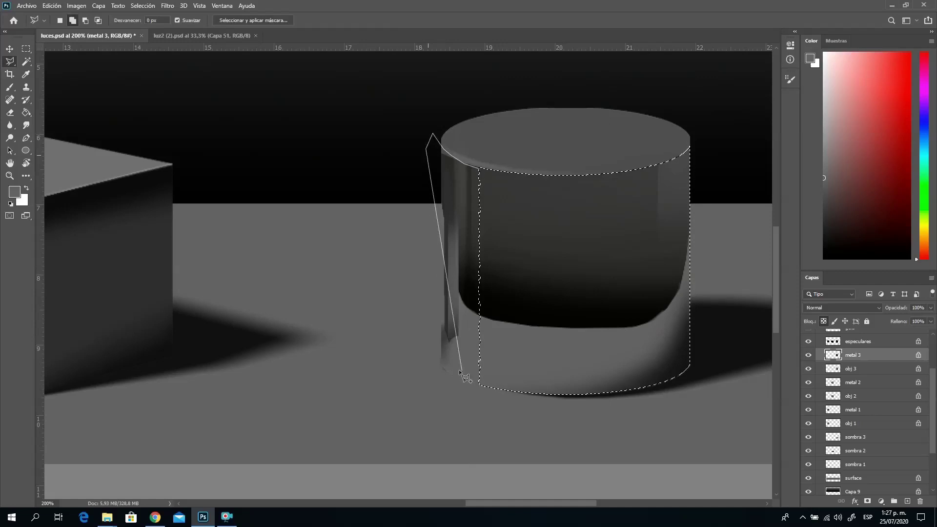
{"action": "left_click", "coordinate": [401, 389]}
{"action": "double_click", "coordinate": [470, 396]}
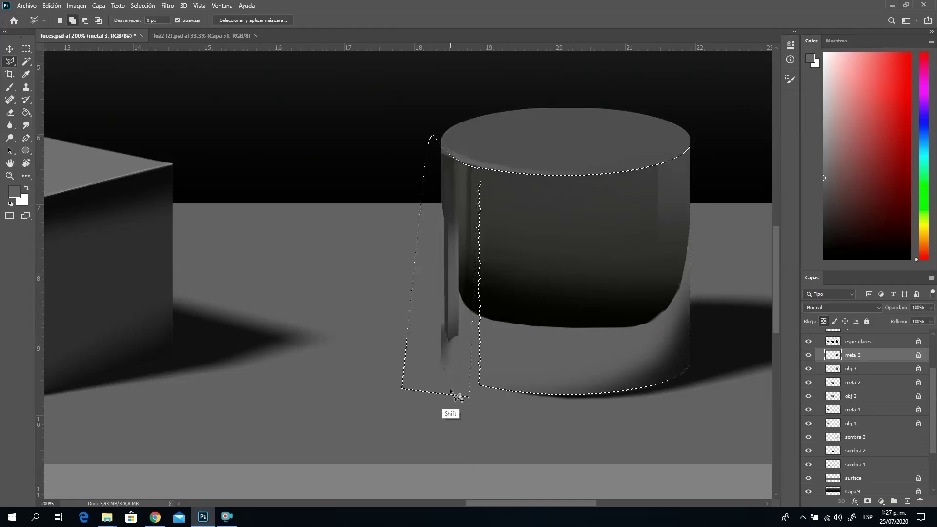
{"action": "left_click", "coordinate": [448, 388], "text": "shift"}
{"action": "left_click", "coordinate": [461, 167]}
{"action": "left_click", "coordinate": [502, 185]}
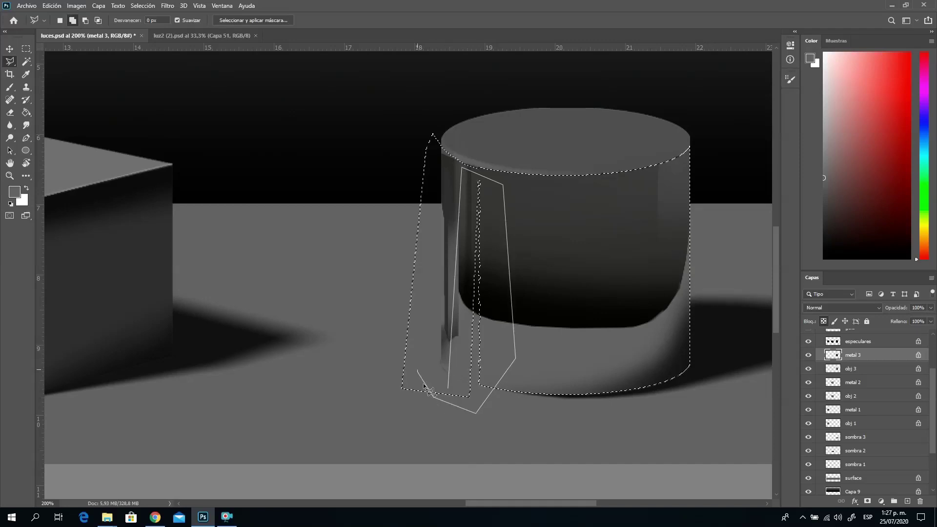
{"action": "left_click", "coordinate": [448, 387]}
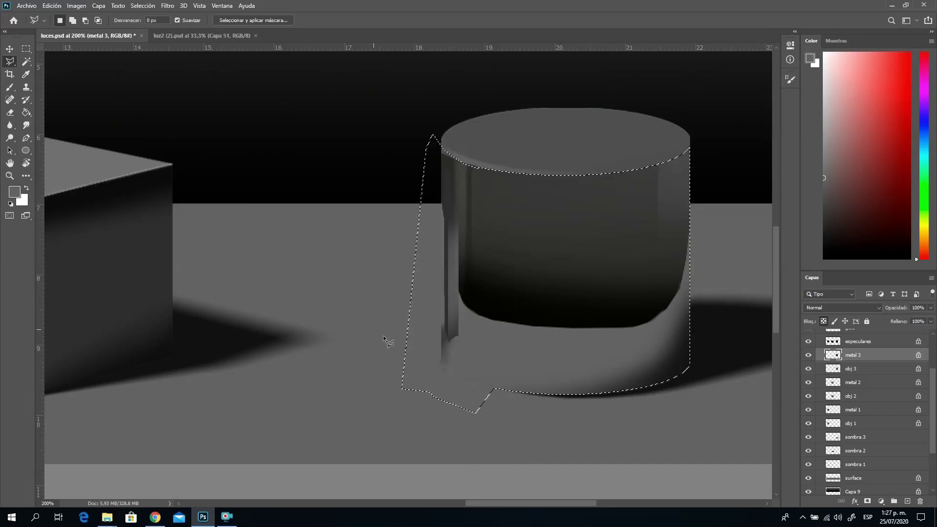
{"action": "left_click", "coordinate": [26, 62]}
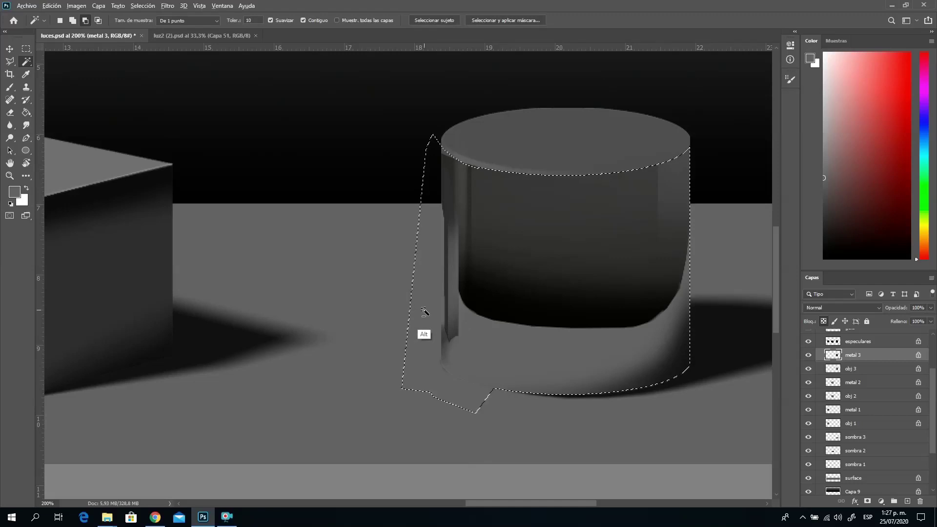
{"action": "key", "text": "ctrl+z"}
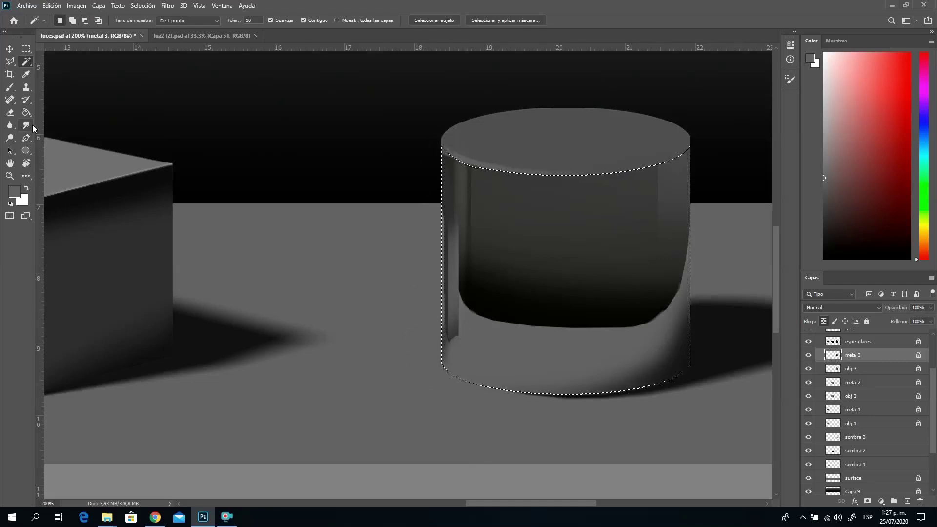
Paint a soft white vertical highlight down the cylinder's left side with a 42 px soft round brush.
{"action": "left_click", "coordinate": [10, 87]}
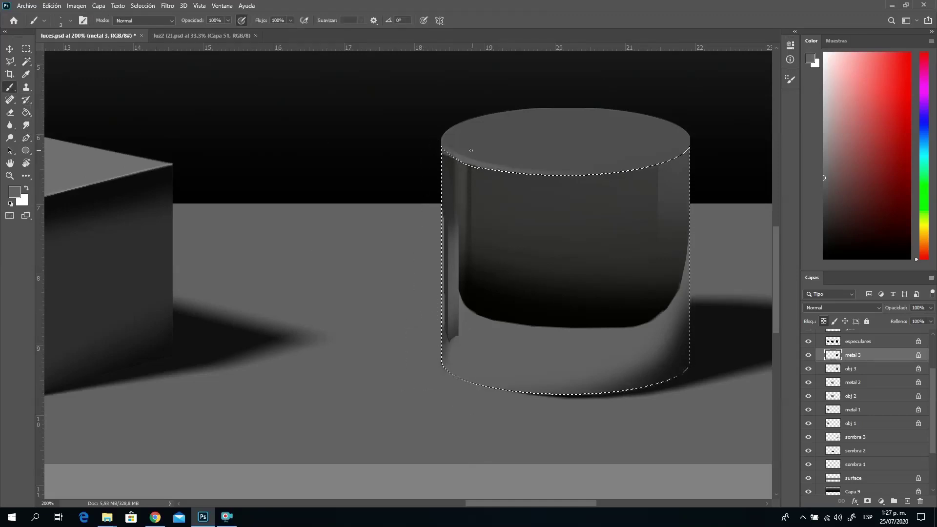
{"action": "right_click", "coordinate": [468, 163]}
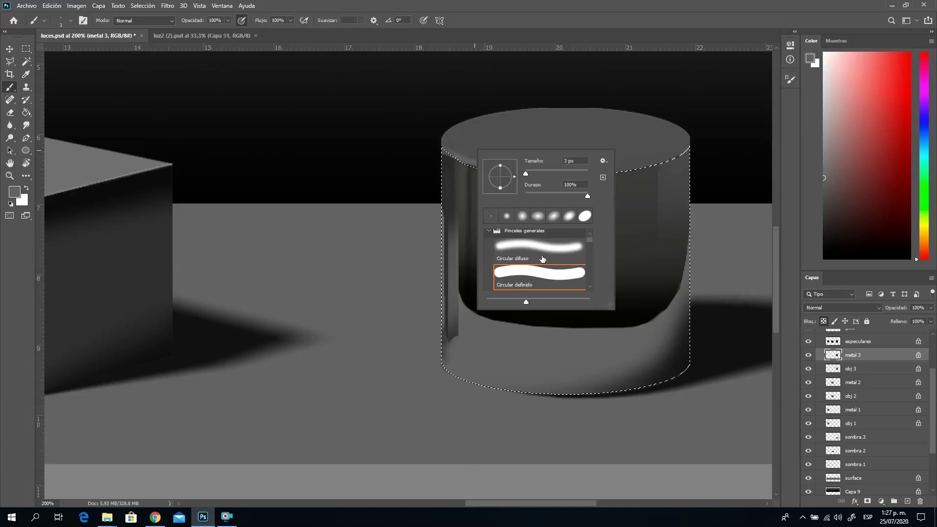
{"action": "left_click", "coordinate": [540, 250]}
{"action": "left_click", "coordinate": [538, 174]}
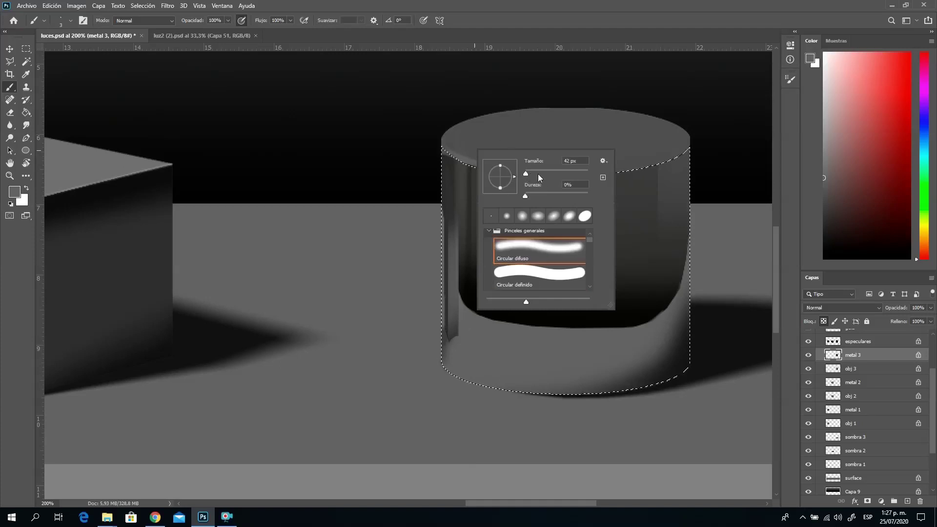
{"action": "left_click", "coordinate": [824, 53]}
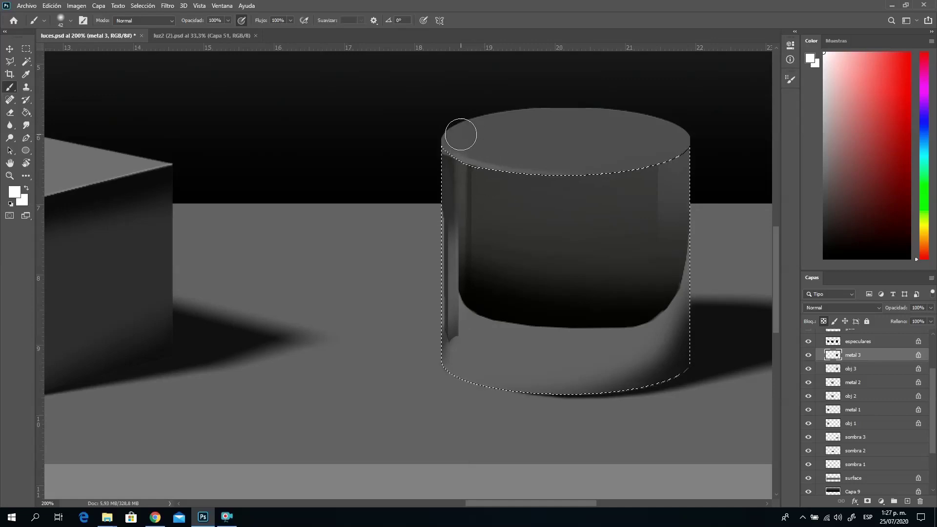
{"action": "left_click", "coordinate": [462, 166]}
{"action": "left_click", "coordinate": [462, 254], "text": "shift"}
{"action": "left_click", "coordinate": [464, 140]}
{"action": "left_click", "coordinate": [462, 199], "text": "shift"}
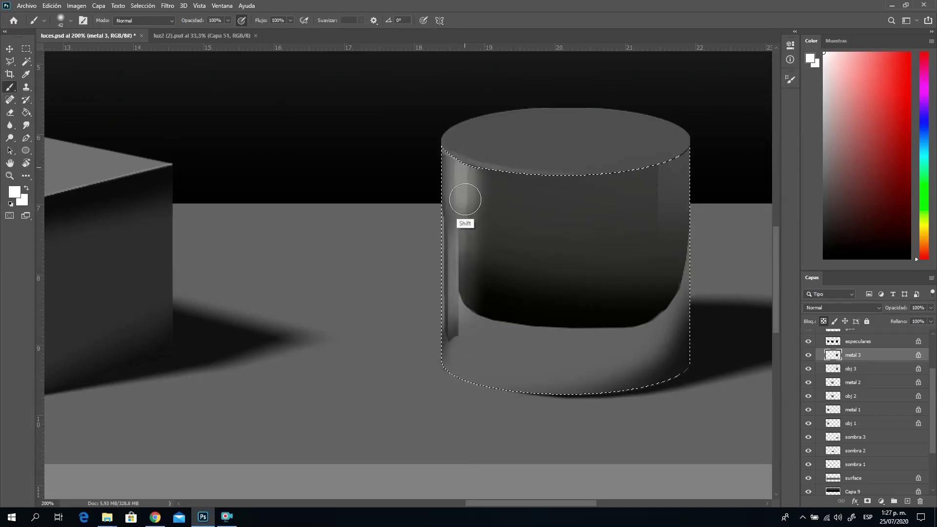
Widen the cylinder's left glow with a white vertical stroke using the soft round brush at 82 px.
{"action": "right_click", "coordinate": [490, 195]}
{"action": "left_click_drag", "start_coordinate": [567, 219], "coordinate": [561, 220]}
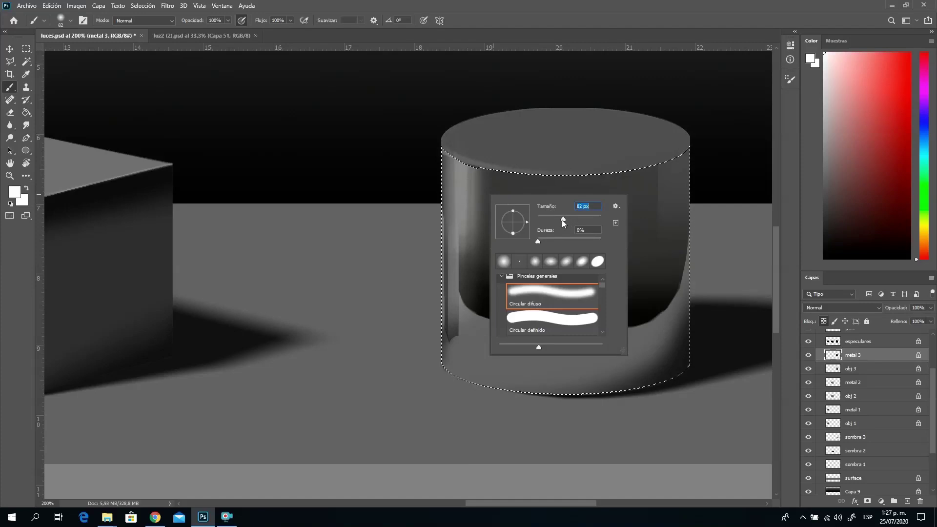
{"action": "left_click", "coordinate": [469, 132]}
{"action": "left_click", "coordinate": [471, 124]}
{"action": "left_click", "coordinate": [489, 453], "text": "shift"}
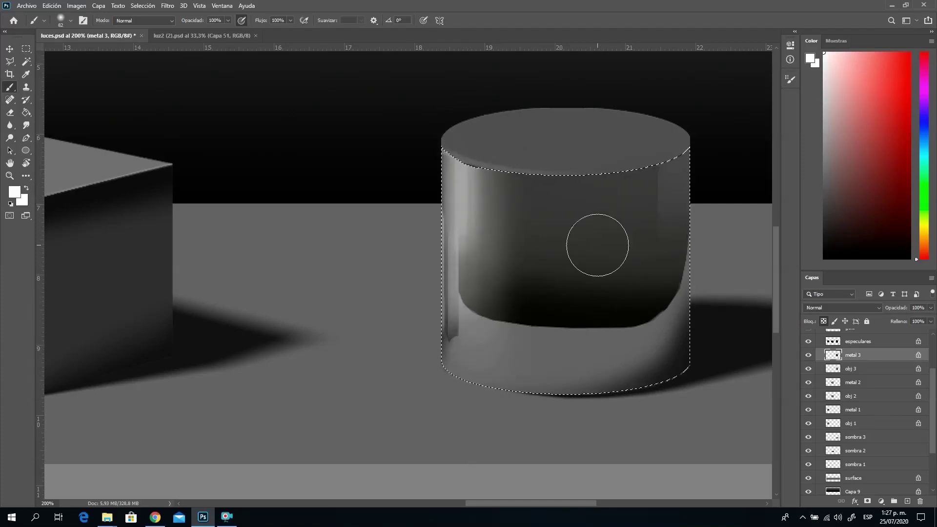
Try a solid white vertical highlight on the cylinder's left side with a 15 px hard round brush, and undo it.
{"action": "right_click", "coordinate": [581, 252]}
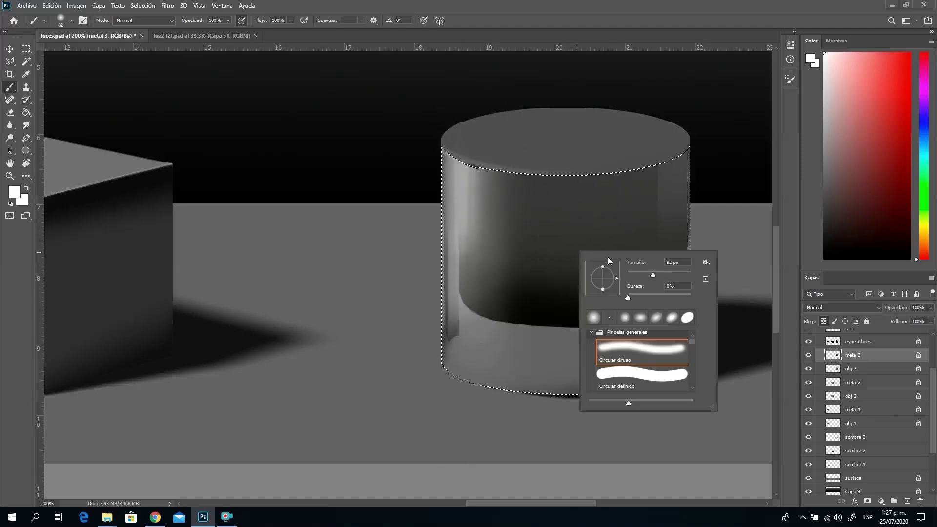
{"action": "left_click", "coordinate": [637, 383]}
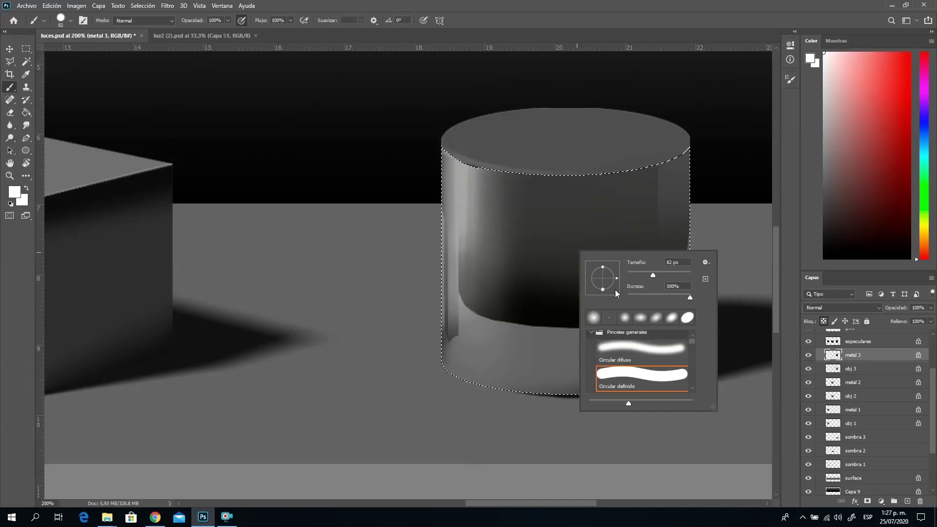
{"action": "left_click", "coordinate": [634, 274]}
{"action": "left_click_drag", "start_coordinate": [633, 271], "coordinate": [632, 271]}
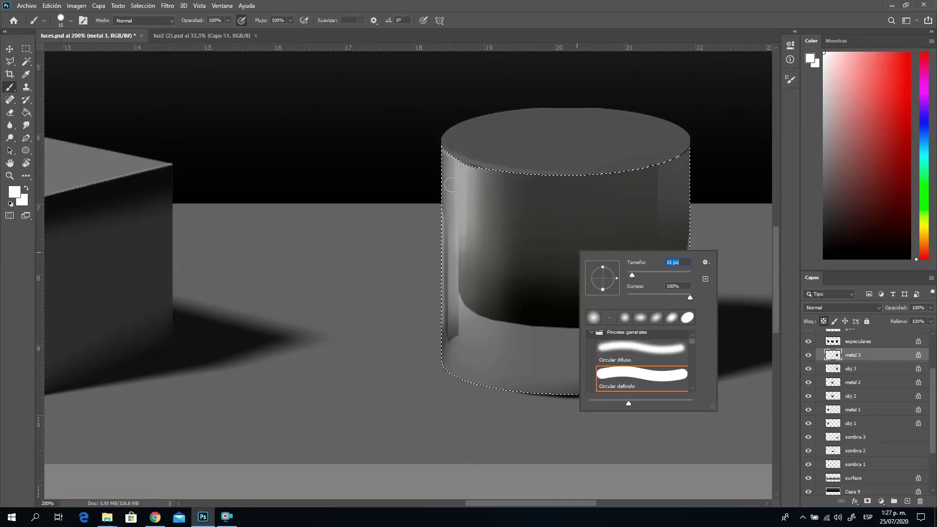
{"action": "left_click", "coordinate": [460, 155]}
{"action": "left_click_drag", "start_coordinate": [460, 156], "coordinate": [460, 211]}
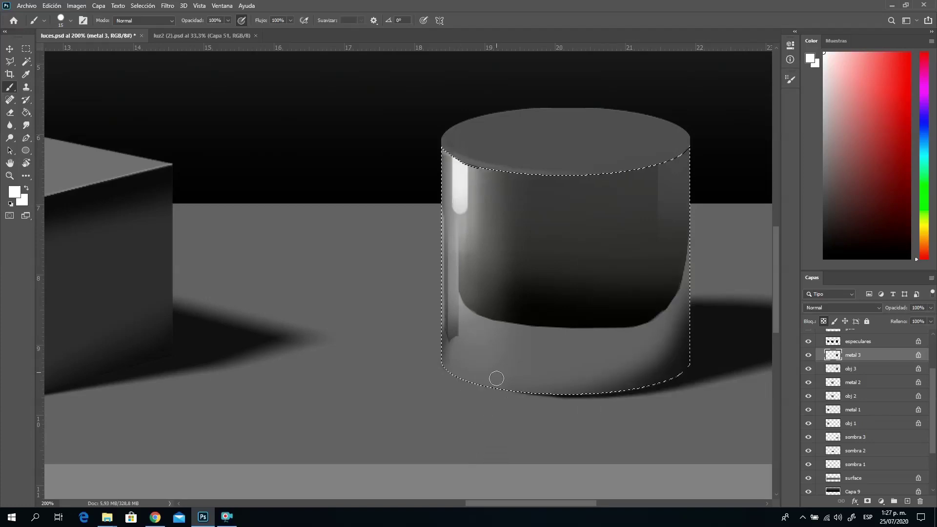
{"action": "key", "text": "ctrl+z"}
Flatten the hard round brush tip into a narrow ellipse, rotate it to -89°, and set its size to 29 px.
{"action": "right_click", "coordinate": [529, 273]}
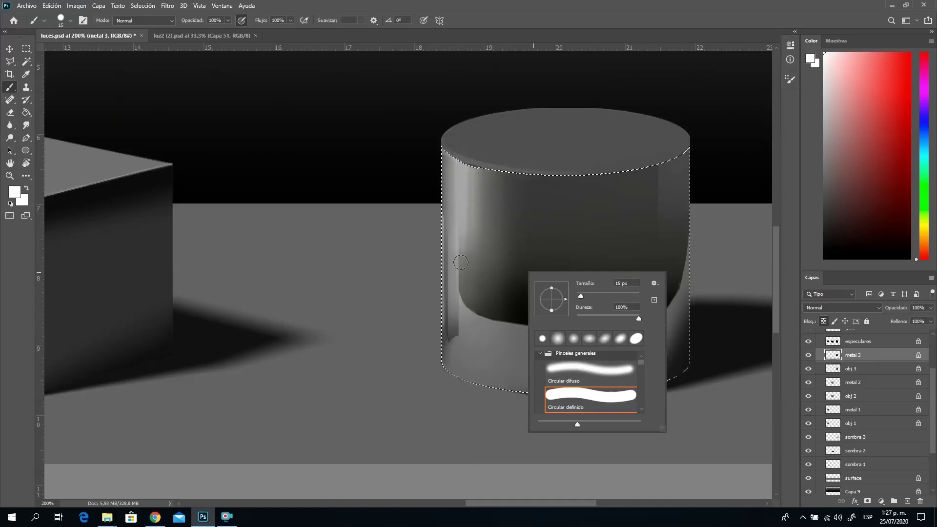
{"action": "right_click", "coordinate": [468, 203]}
{"action": "type", "text": "10"}
{"action": "key", "text": "Return"}
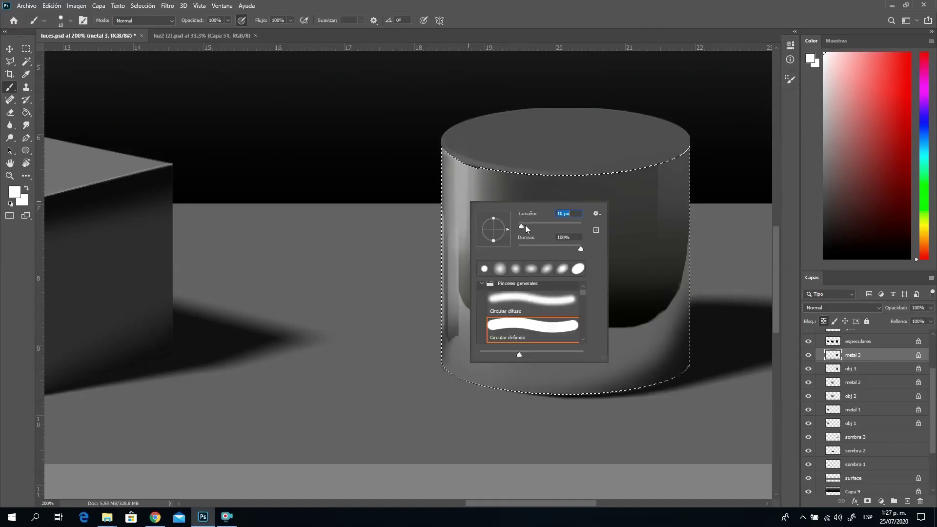
{"action": "left_click", "coordinate": [464, 210]}
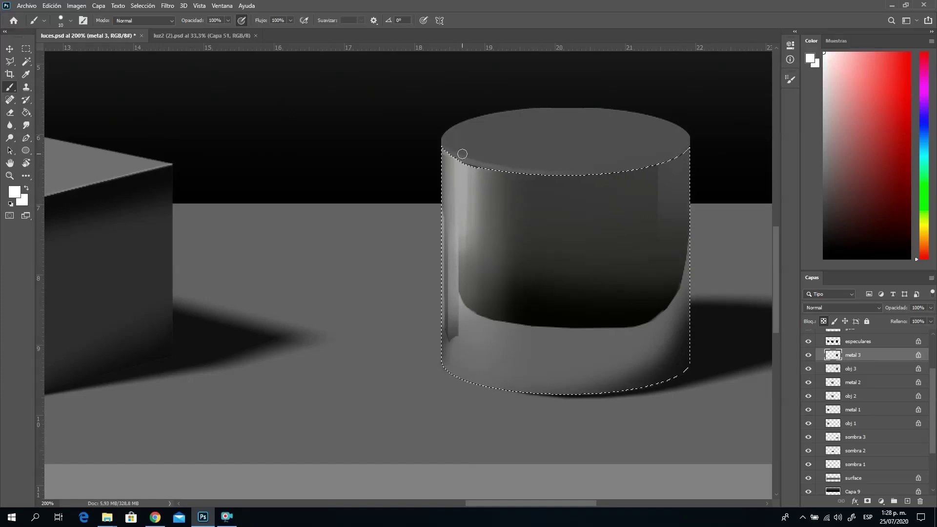
{"action": "right_click", "coordinate": [548, 288]}
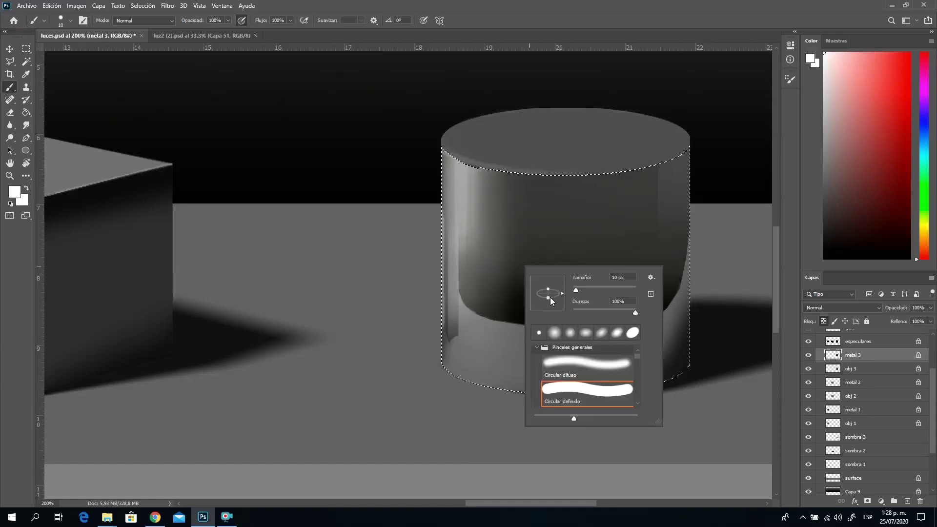
{"action": "left_click_drag", "start_coordinate": [563, 293], "coordinate": [551, 349]}
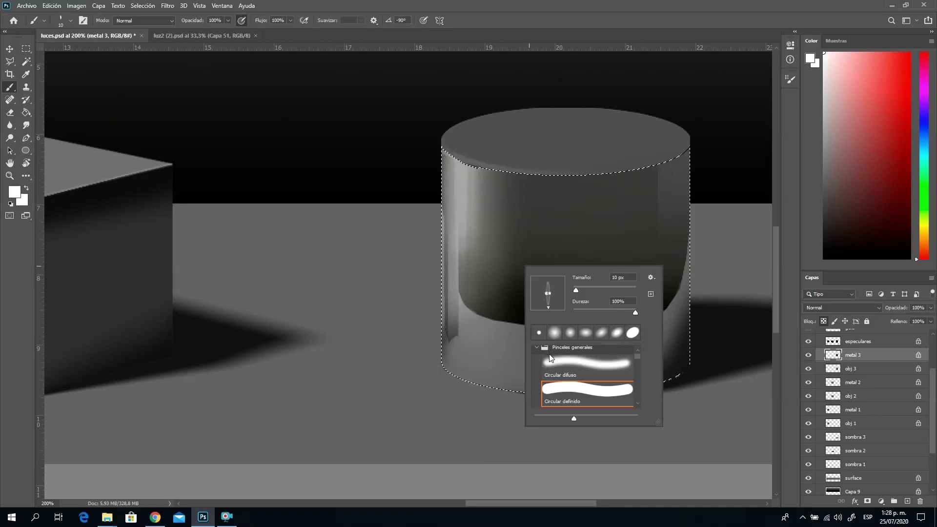
{"action": "left_click_drag", "start_coordinate": [575, 290], "coordinate": [583, 288]}
{"action": "key", "text": "Return"}
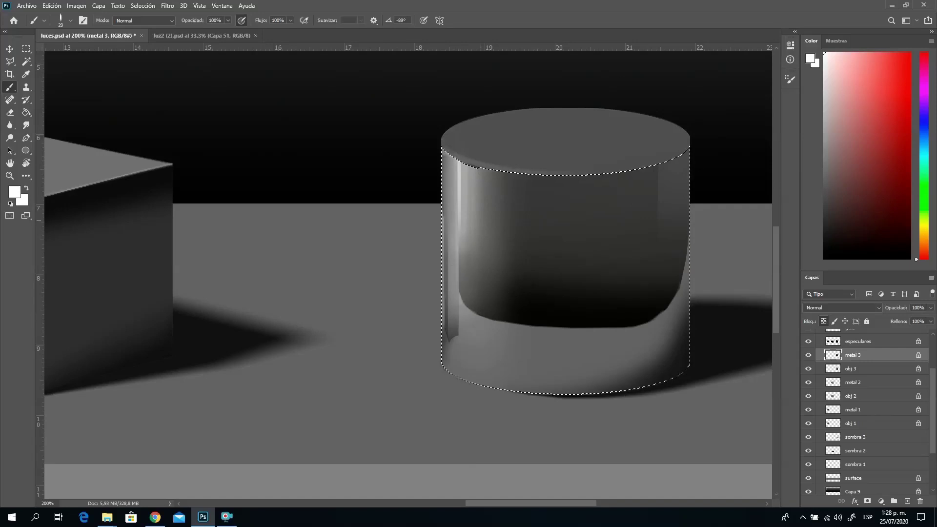
Paint a bright white highlight down the upper left of the cylinder's side with the elliptical brush at 85 px and 100% hardness.
{"action": "right_click", "coordinate": [521, 273]}
{"action": "left_click_drag", "start_coordinate": [558, 271], "coordinate": [572, 275]}
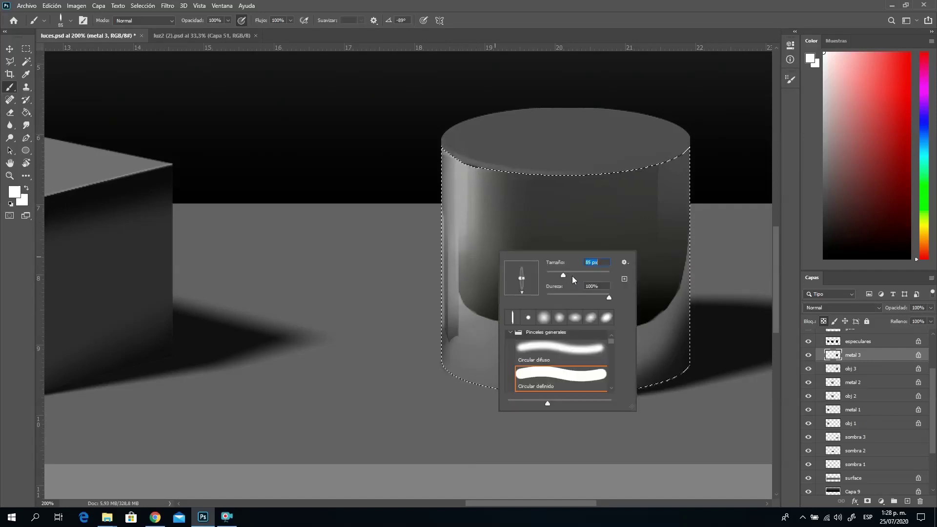
{"action": "key", "text": "Return"}
{"action": "left_click_drag", "start_coordinate": [460, 176], "coordinate": [462, 229]}
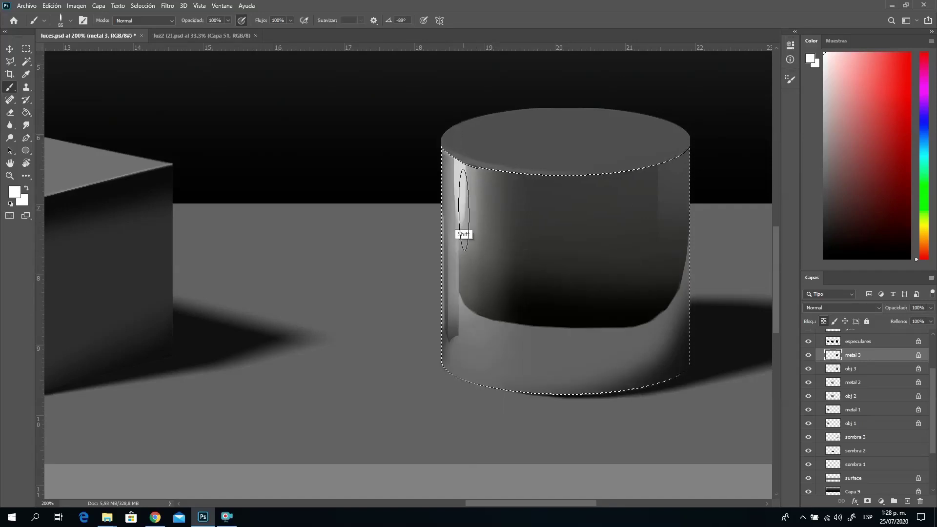
{"action": "left_click_drag", "start_coordinate": [453, 146], "coordinate": [460, 218]}
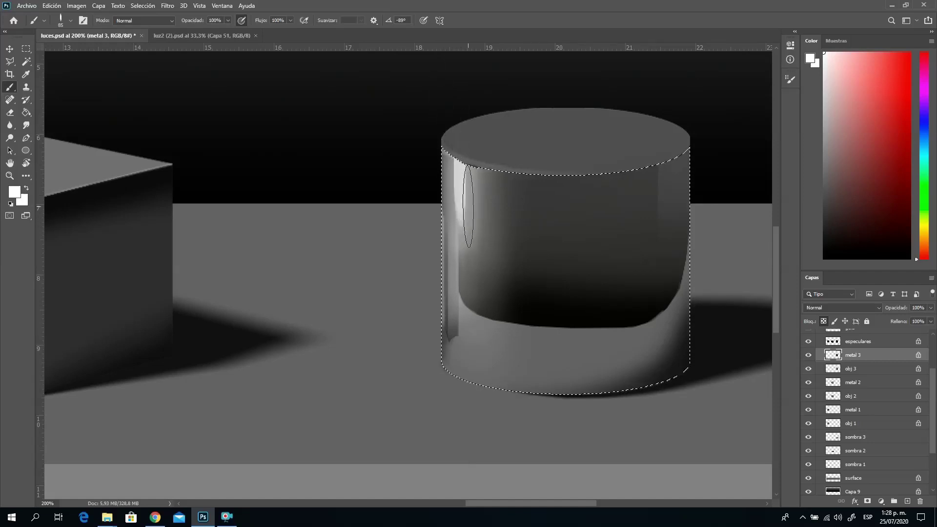
Set the elliptical brush's hardness to 0% and soften the cylinder's left highlight with white vertical strokes.
{"action": "right_click", "coordinate": [459, 168]}
{"action": "left_click", "coordinate": [522, 253]}
{"action": "key", "text": "Return"}
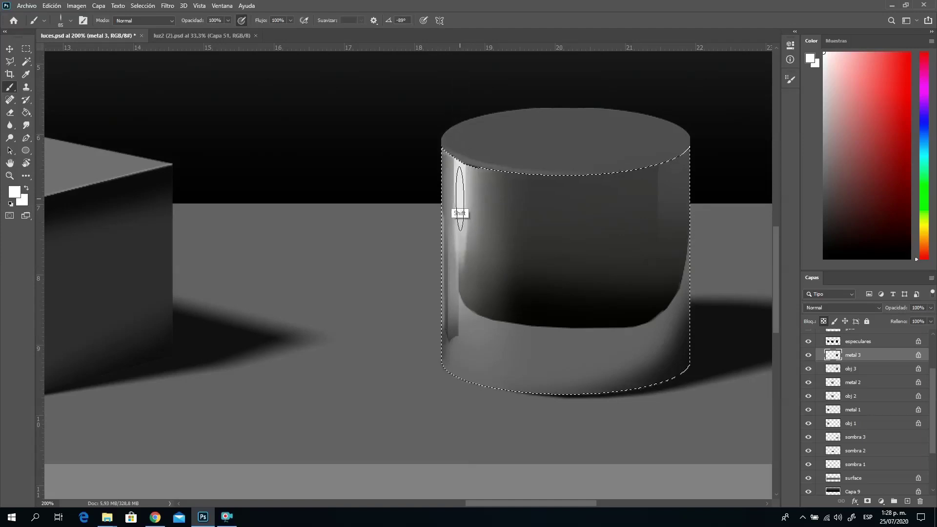
{"action": "left_click", "coordinate": [464, 229], "text": "shift"}
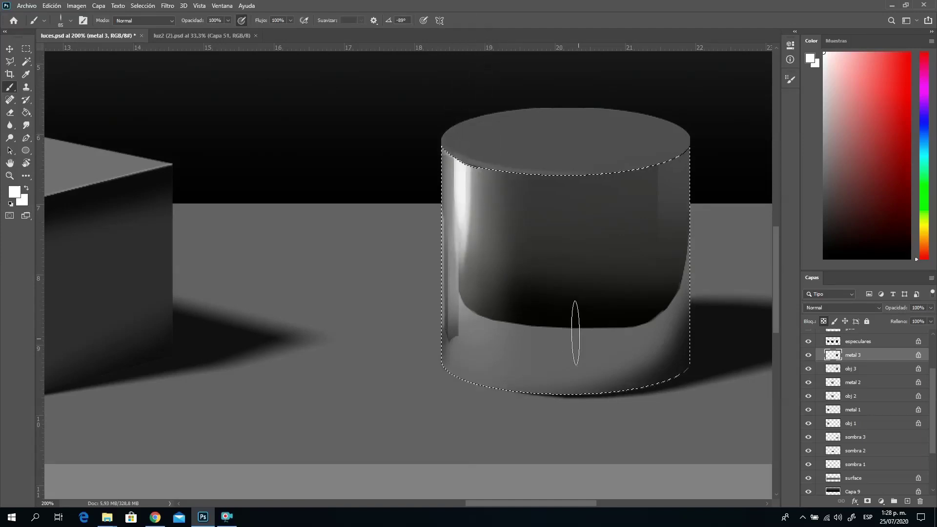
{"action": "left_click", "coordinate": [462, 206], "text": "shift"}
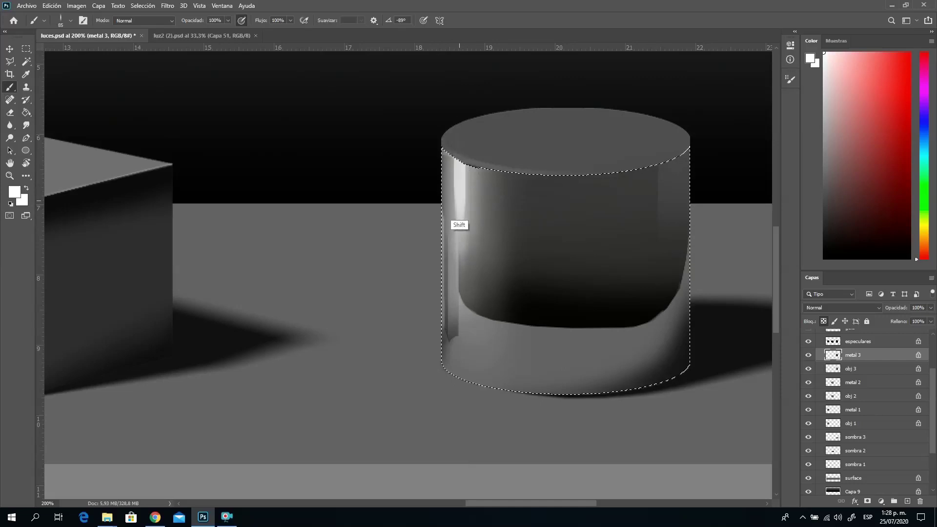
Reduce the soft elliptical brush to 57 px and intensify the core of the cylinder's left highlight up to the rim in white.
{"action": "right_click", "coordinate": [479, 196]}
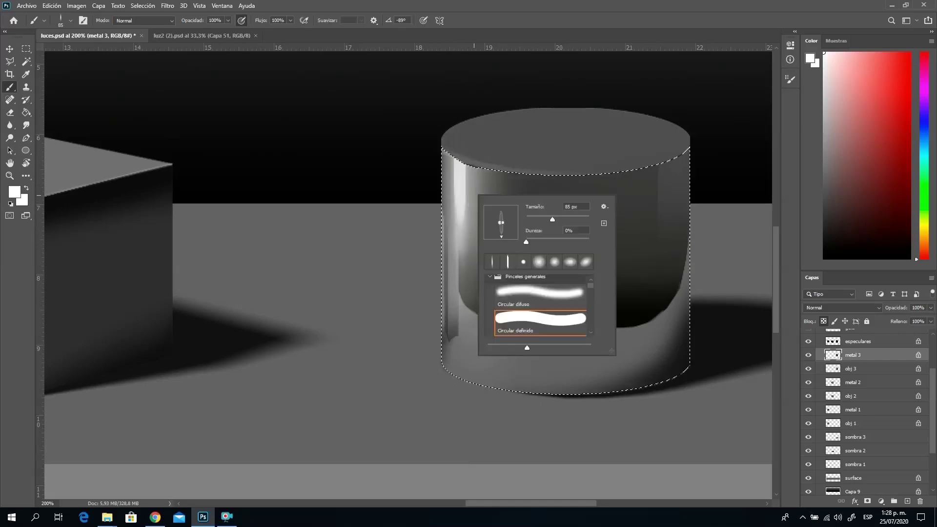
{"action": "left_click", "coordinate": [545, 216]}
{"action": "left_click", "coordinate": [459, 206]}
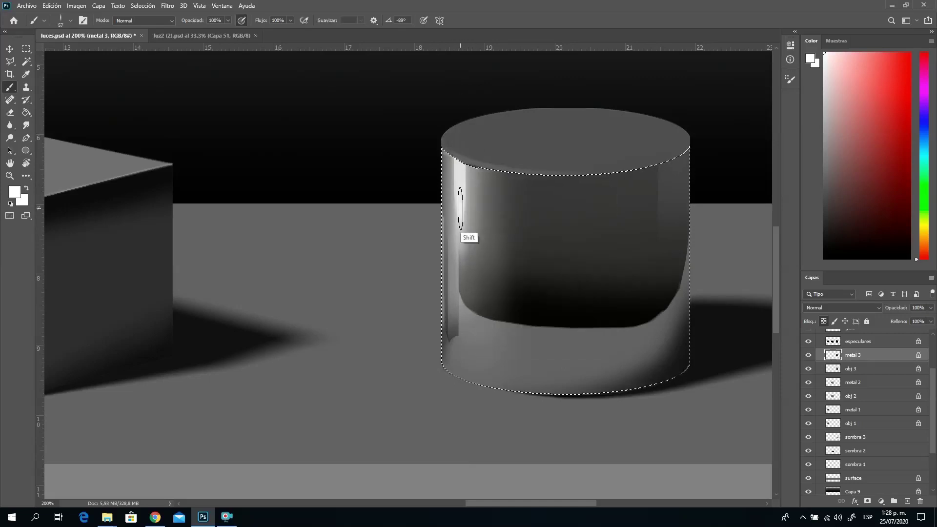
{"action": "left_click", "coordinate": [456, 111], "text": "shift"}
{"action": "left_click", "coordinate": [460, 199], "text": "shift"}
{"action": "left_click", "coordinate": [456, 112], "text": "shift"}
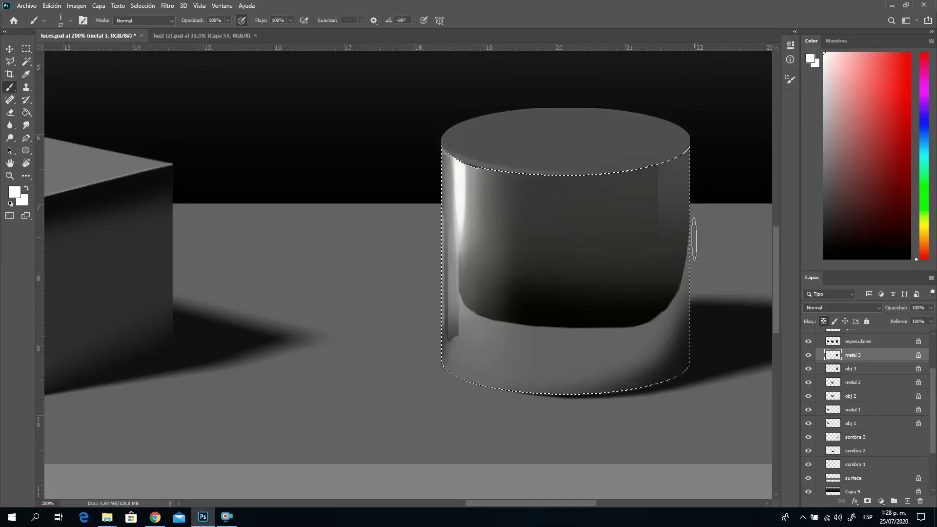
Paint thin white vertical highlights down the cylinder's upper right edge with the elliptical brush at 14 and 31 px and 0% hardness.
{"action": "right_click", "coordinate": [686, 217]}
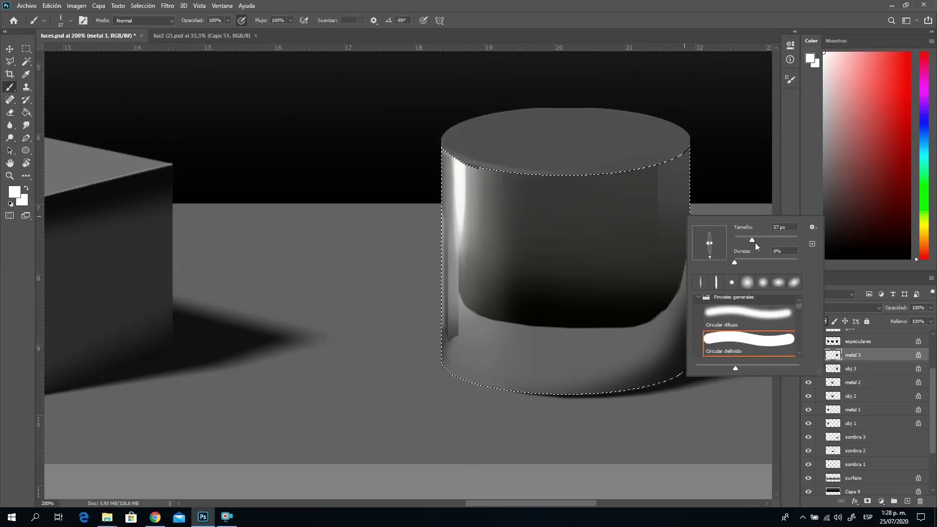
{"action": "left_click", "coordinate": [286, 321]}
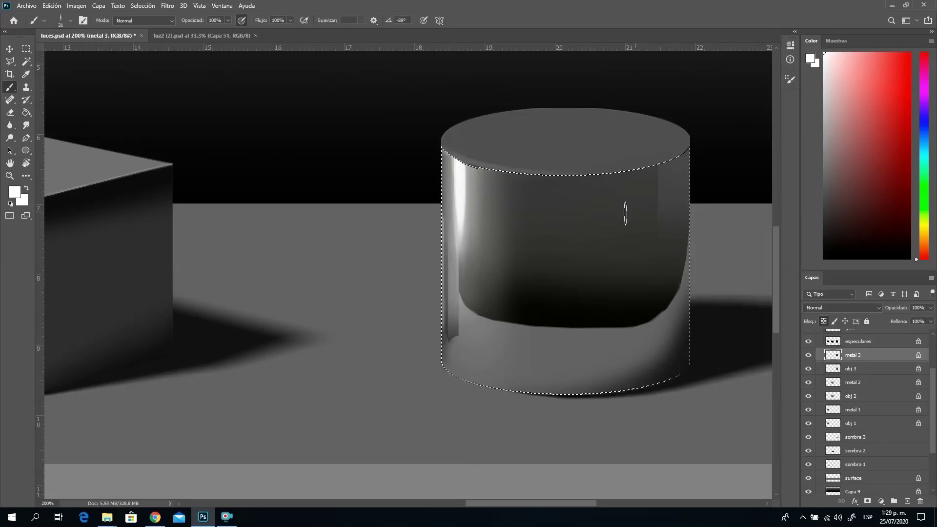
{"action": "mouse_move", "coordinate": [335, 259]}
{"action": "left_mouse_down"}
{"action": "mouse_move", "coordinate": [639, 230]}
{"action": "mouse_move", "coordinate": [893, 253]}
{"action": "mouse_move", "coordinate": [872, 267]}
{"action": "mouse_move", "coordinate": [374, 204]}
{"action": "mouse_move", "coordinate": [227, 214]}
{"action": "left_mouse_up"}
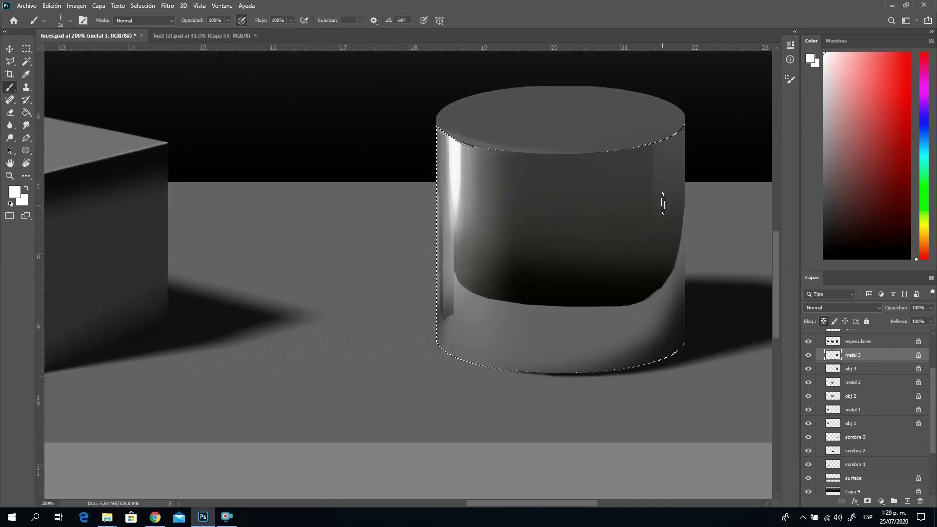
{"action": "mouse_move", "coordinate": [668, 205]}
{"action": "left_mouse_down"}
{"action": "mouse_move", "coordinate": [660, 202]}
{"action": "mouse_move", "coordinate": [675, 225]}
{"action": "mouse_move", "coordinate": [675, 146]}
{"action": "left_mouse_up"}
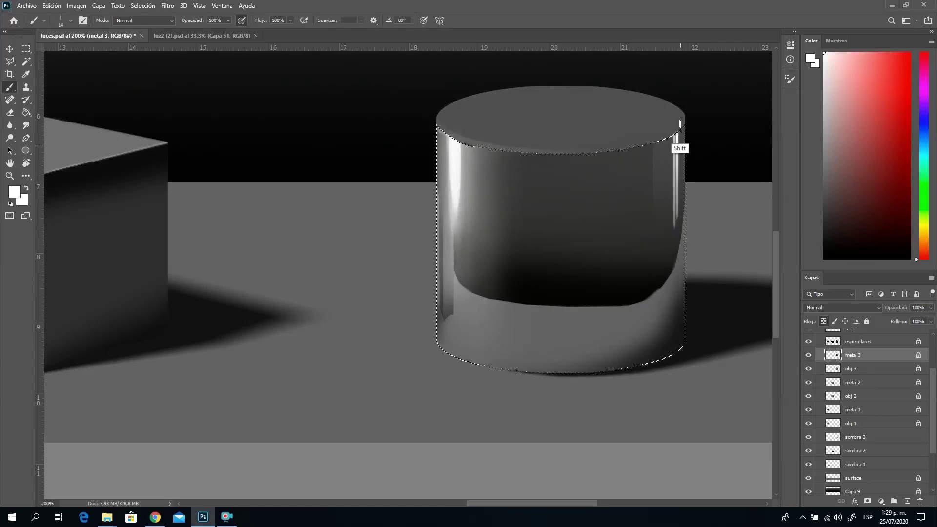
{"action": "right_click", "coordinate": [709, 232]}
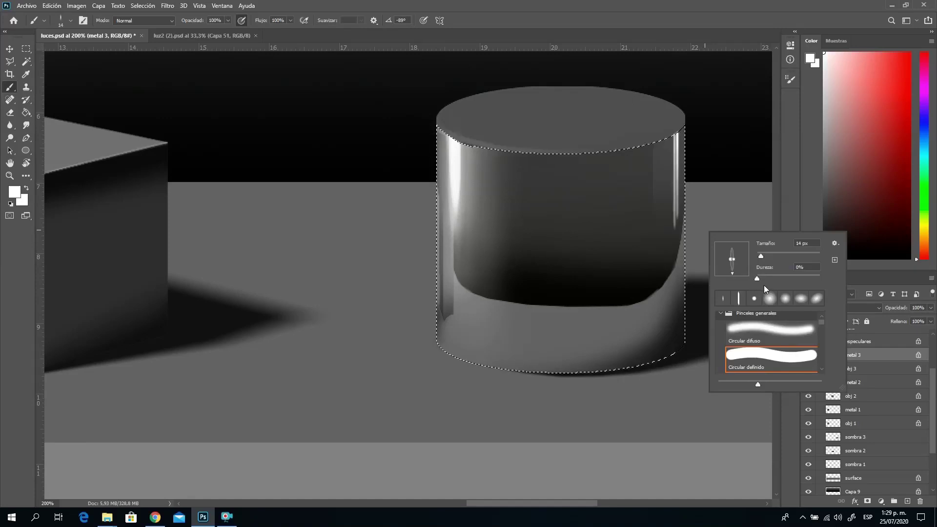
{"action": "left_click", "coordinate": [765, 254]}
{"action": "left_click", "coordinate": [676, 141]}
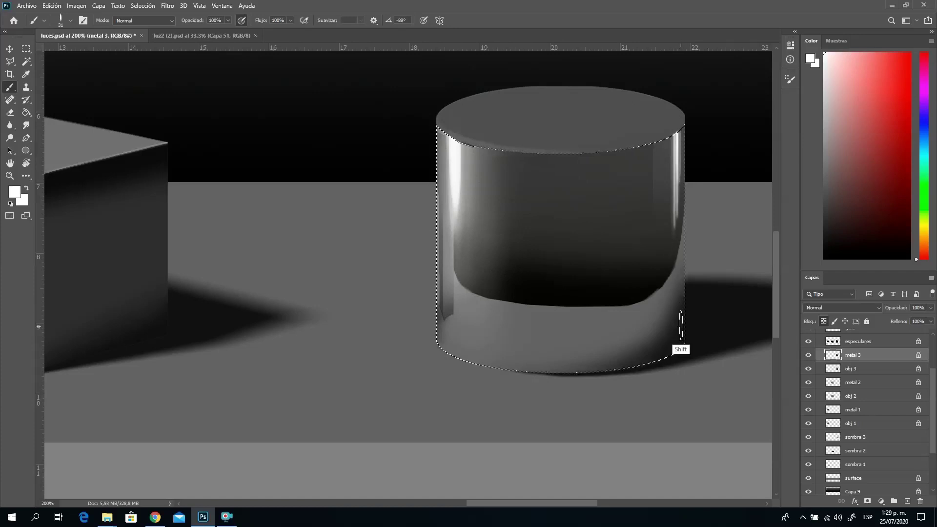
Try to strengthen the cylinder's right highlight in white with the elliptical brush enlarged to 65 px.
{"action": "right_click", "coordinate": [764, 236]}
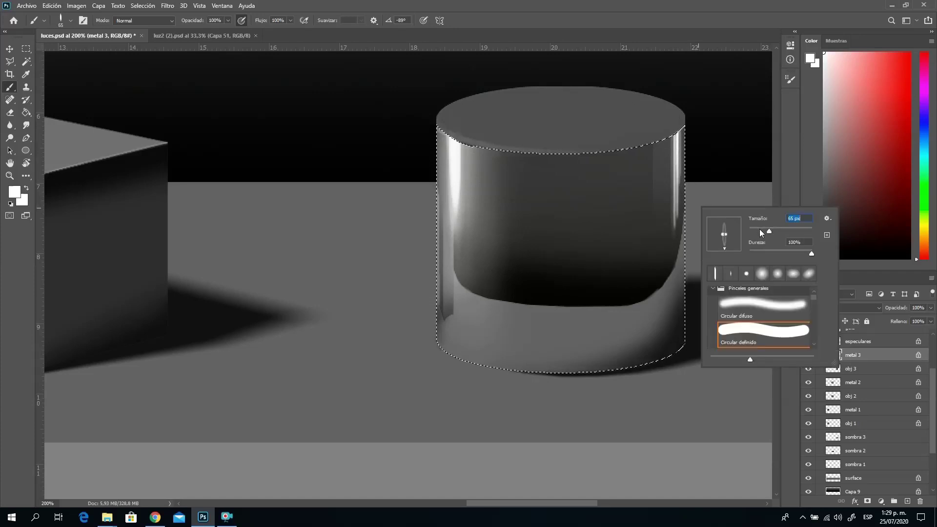
{"action": "left_click", "coordinate": [684, 143]}
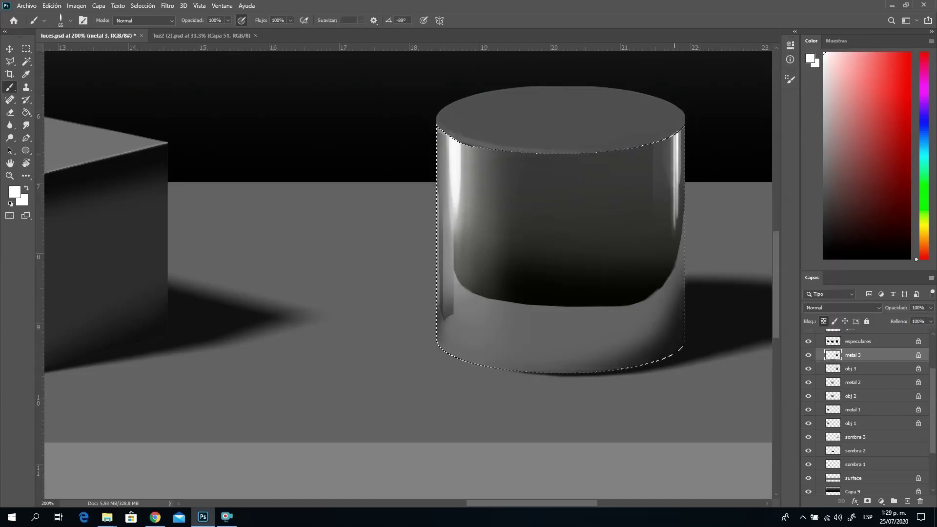
{"action": "right_click", "coordinate": [710, 209]}
{"action": "left_click", "coordinate": [673, 145]}
{"action": "key", "text": "ctrl"}
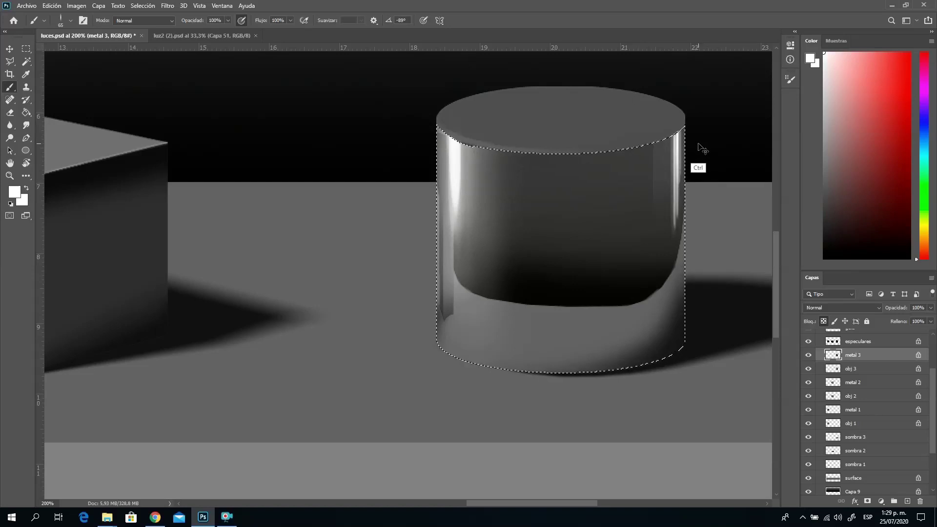
Soften the cylinder's right highlight in white with the elliptical brush at 95 px and 0% hardness, and clear the selection.
{"action": "right_click", "coordinate": [685, 218]}
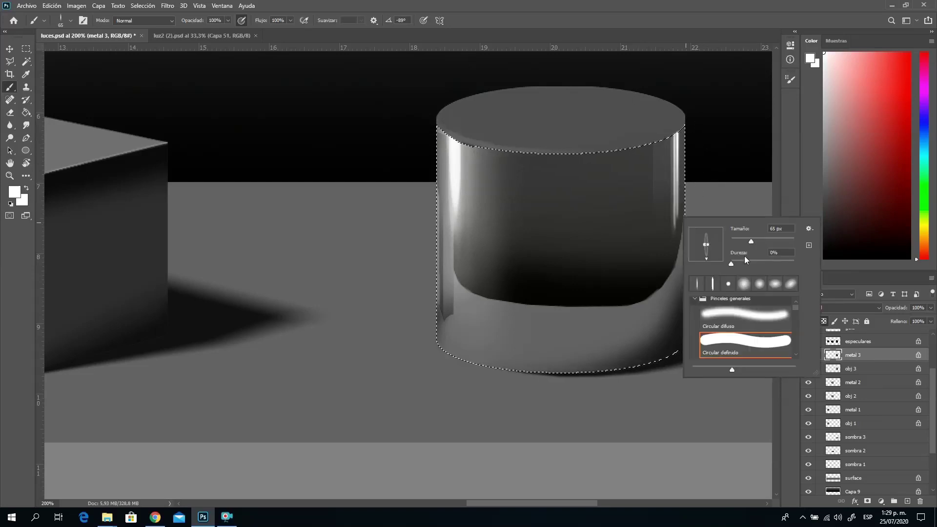
{"action": "left_click_drag", "start_coordinate": [746, 243], "coordinate": [759, 240]}
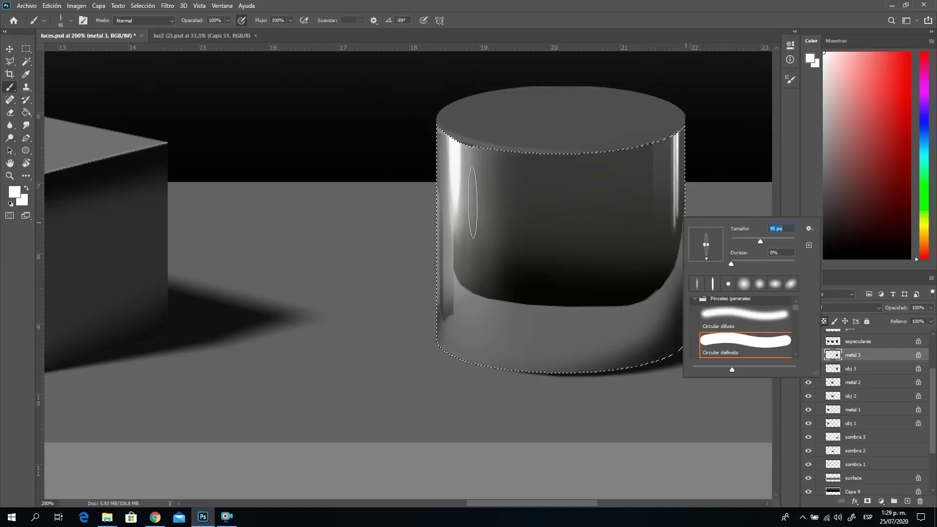
{"action": "key", "text": "Return"}
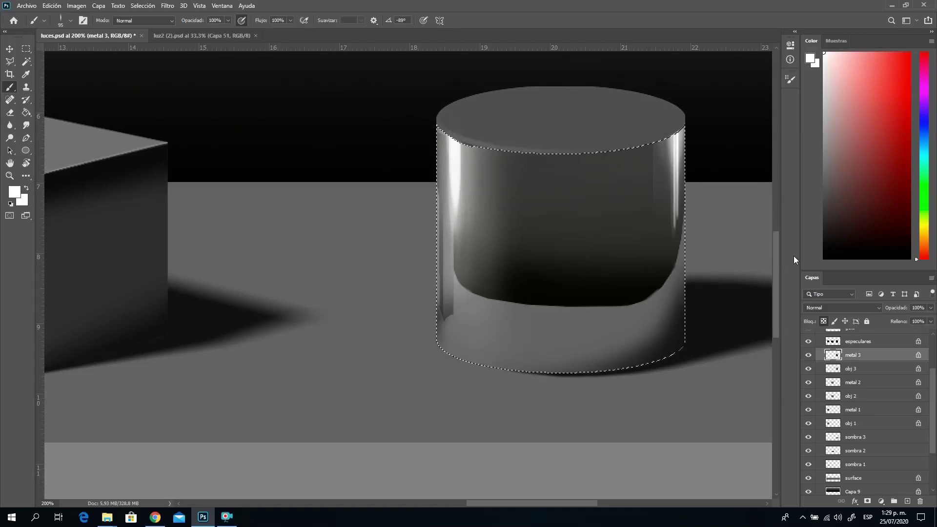
{"action": "key", "text": "ctrl+d"}
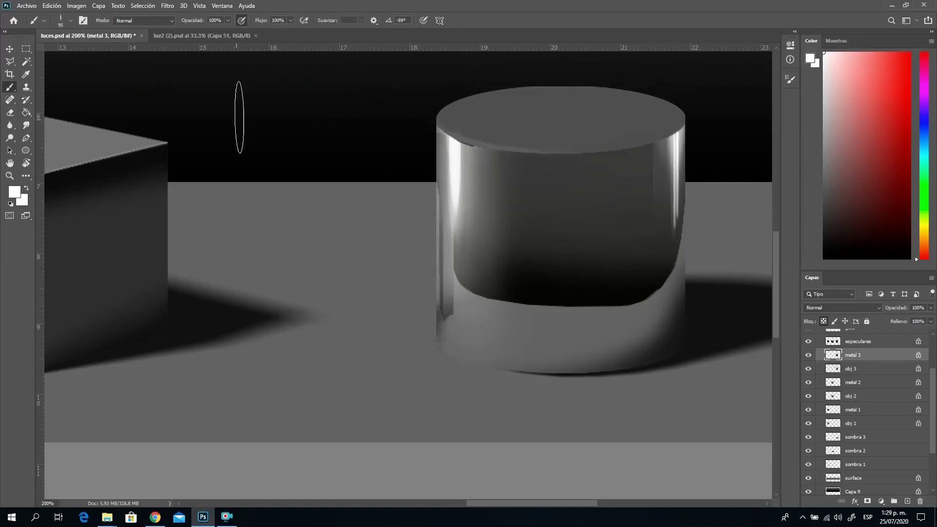
Select the hard round brush Circular definido at 6 px and sample the gray beside the cylinder's left highlight.
{"action": "left_click", "coordinate": [9, 175]}
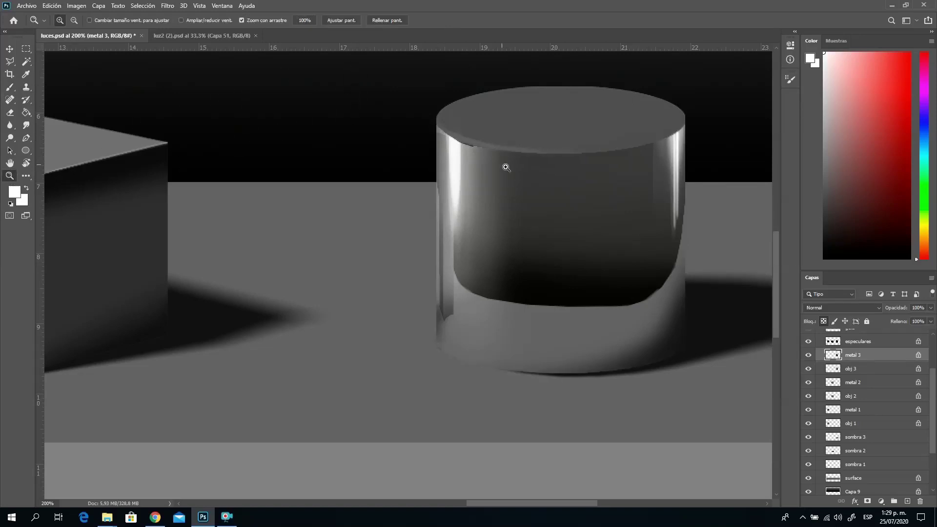
{"action": "left_click", "coordinate": [456, 137]}
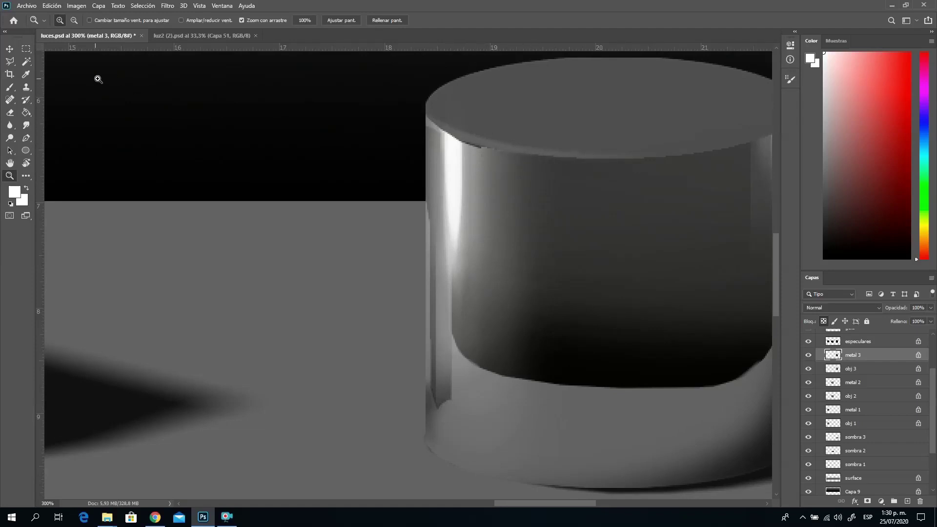
{"action": "left_click", "coordinate": [9, 86]}
{"action": "right_click", "coordinate": [510, 151]}
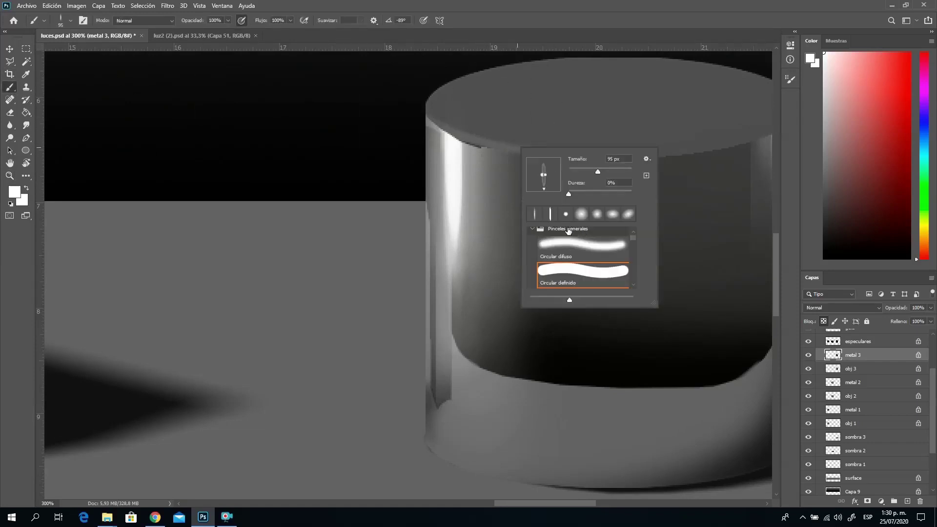
{"action": "left_click", "coordinate": [571, 272]}
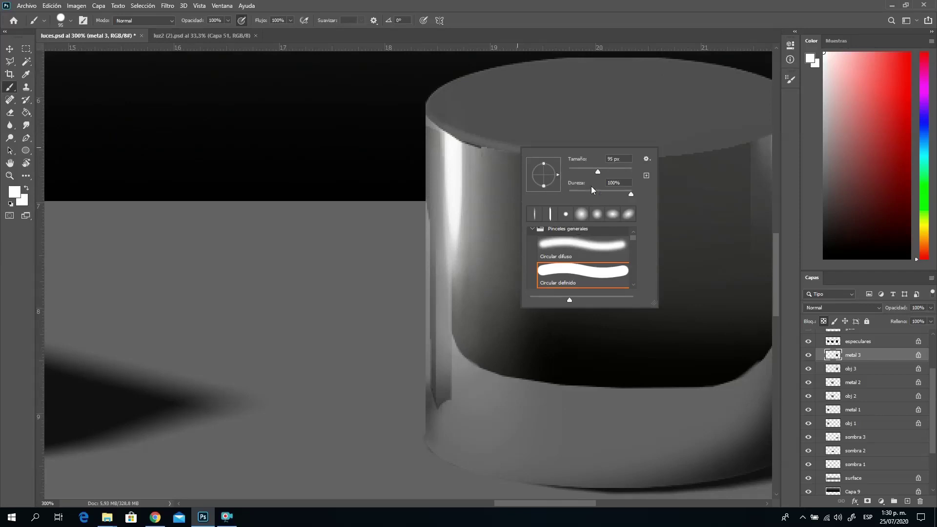
{"action": "left_click", "coordinate": [569, 171]}
{"action": "left_click", "coordinate": [476, 149], "text": "alt"}
Reduce the round brush slightly and paint over the dark jagged marks below the cylinder's rim with sampled grays.
{"action": "right_click", "coordinate": [481, 157]}
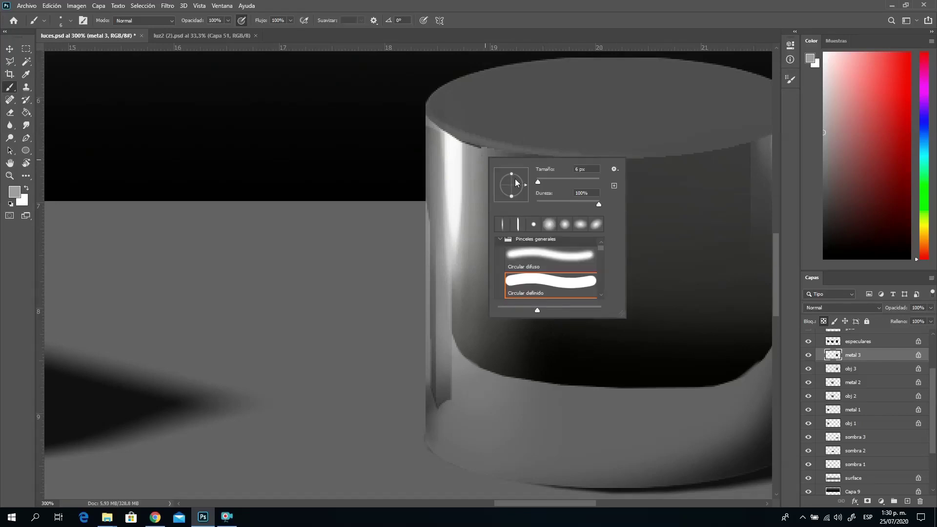
{"action": "key", "text": "Return"}
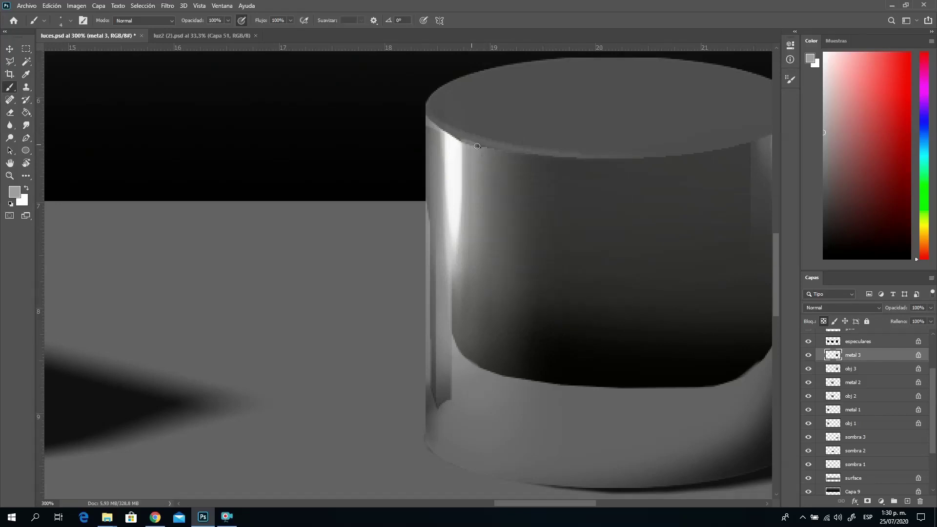
{"action": "left_click", "coordinate": [473, 149], "text": "alt"}
{"action": "left_click", "coordinate": [491, 158], "text": "alt"}
{"action": "left_click", "coordinate": [498, 152], "text": "alt"}
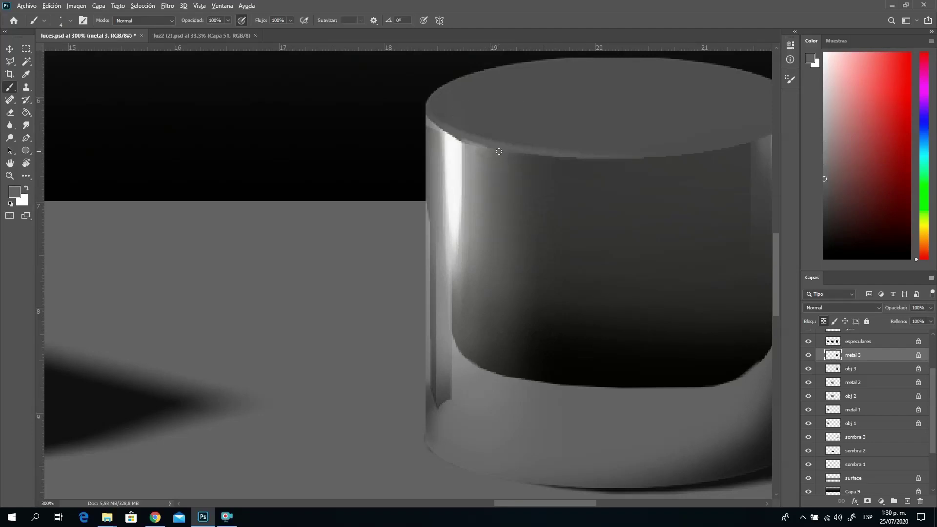
{"action": "left_click", "coordinate": [472, 148], "text": "alt"}
{"action": "left_click", "coordinate": [460, 136], "text": "alt"}
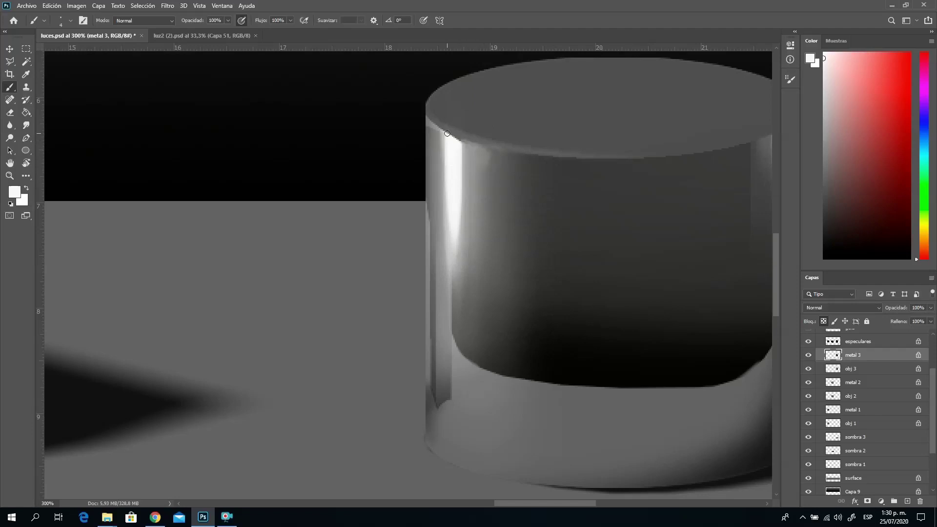
Refine the rim edge around the cylinder's left highlight with small strokes of sampled white and gray, undoing the stray last stroke.
{"action": "left_click", "coordinate": [468, 149], "text": "alt"}
{"action": "left_click", "coordinate": [466, 147], "text": "alt"}
{"action": "left_click", "coordinate": [435, 160], "text": "alt"}
{"action": "left_click", "coordinate": [479, 148], "text": "alt"}
{"action": "left_click", "coordinate": [460, 136], "text": "alt"}
{"action": "left_click", "coordinate": [486, 152], "text": "alt"}
{"action": "left_click", "coordinate": [481, 148], "text": "alt"}
{"action": "left_click", "coordinate": [492, 161], "text": "alt"}
{"action": "left_click", "coordinate": [505, 156], "text": "alt"}
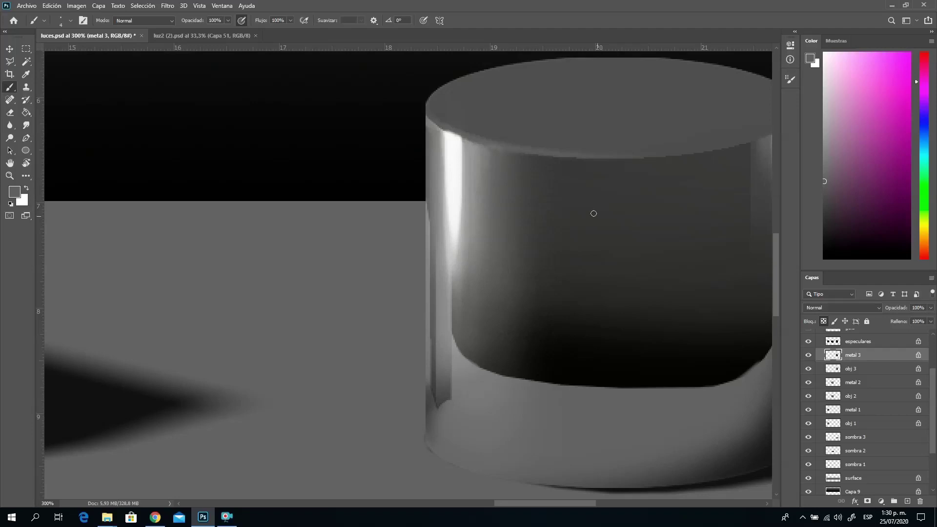
{"action": "left_click_drag", "start_coordinate": [467, 131], "coordinate": [446, 104]}
{"action": "key", "text": "ctrl+z"}
Place guides along the left and top edges of the cylinder's lid and remove the surplus vertical guide.
{"action": "left_click_drag", "start_coordinate": [569, 108], "coordinate": [477, 156]}
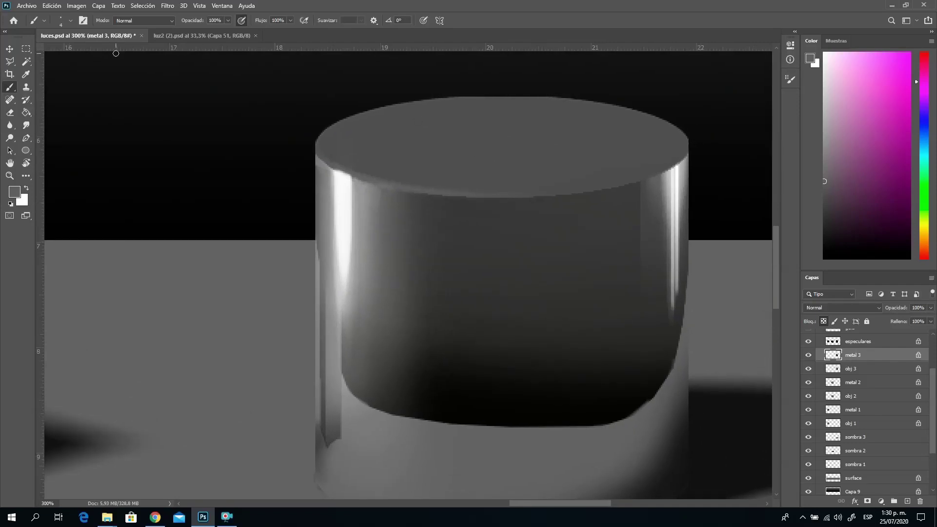
{"action": "left_click", "coordinate": [26, 49], "text": "alt"}
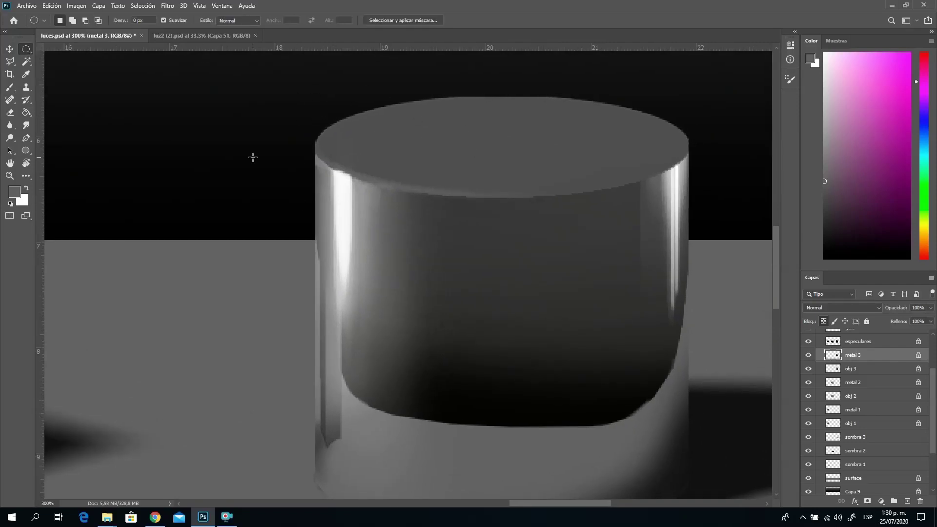
{"action": "left_click_drag", "start_coordinate": [41, 158], "coordinate": [314, 213]}
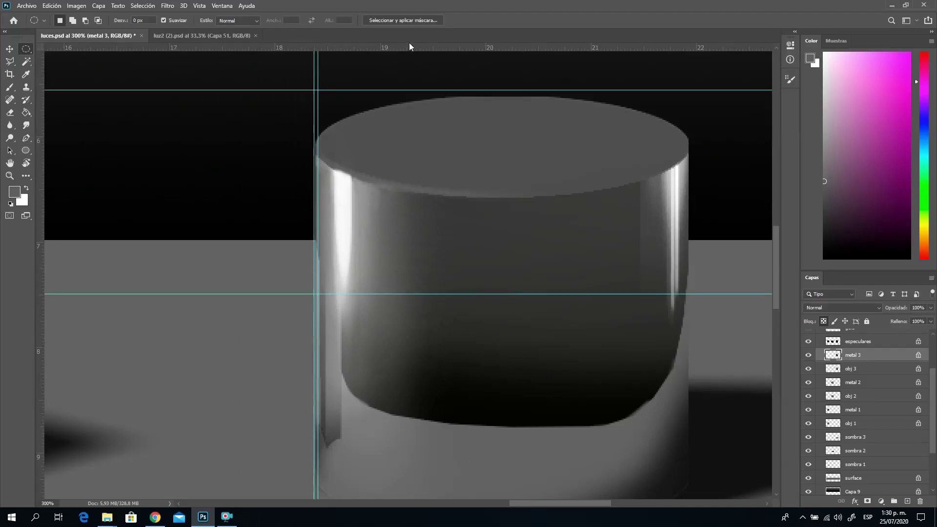
{"action": "left_click", "coordinate": [9, 49]}
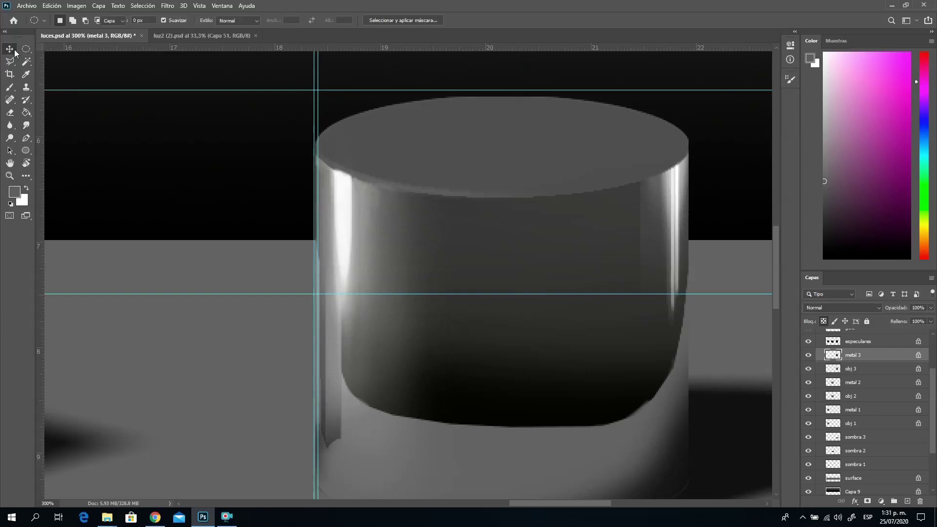
{"action": "left_click_drag", "start_coordinate": [318, 69], "coordinate": [39, 122]}
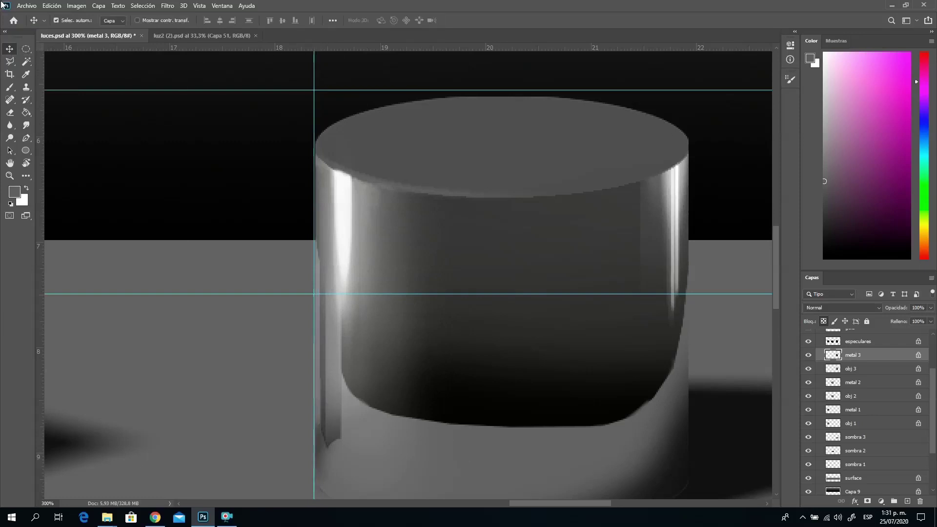
{"action": "left_click", "coordinate": [341, 89]}
{"action": "left_click_drag", "start_coordinate": [343, 90], "coordinate": [346, 95]}
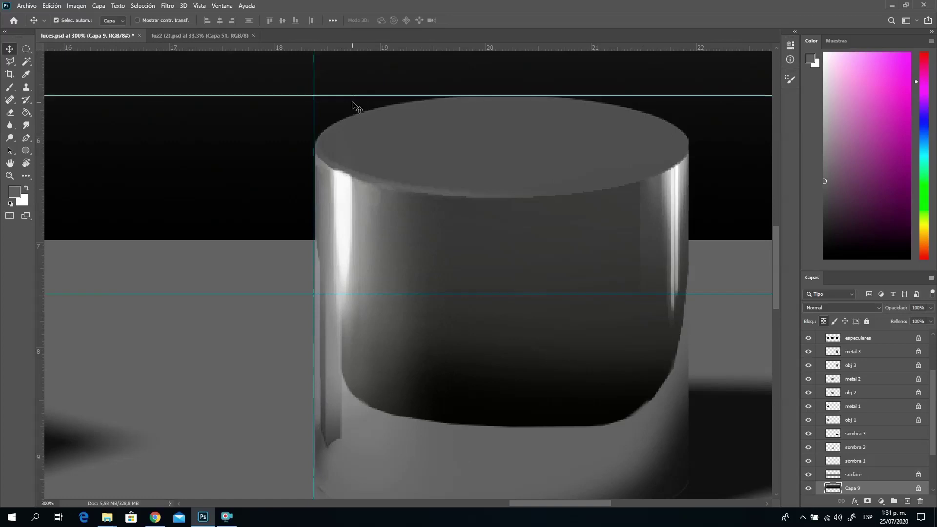
Draw an elliptical selection around the cylinder's lid, nudge it to match the outline, and hide the guides.
{"action": "left_click", "coordinate": [27, 51]}
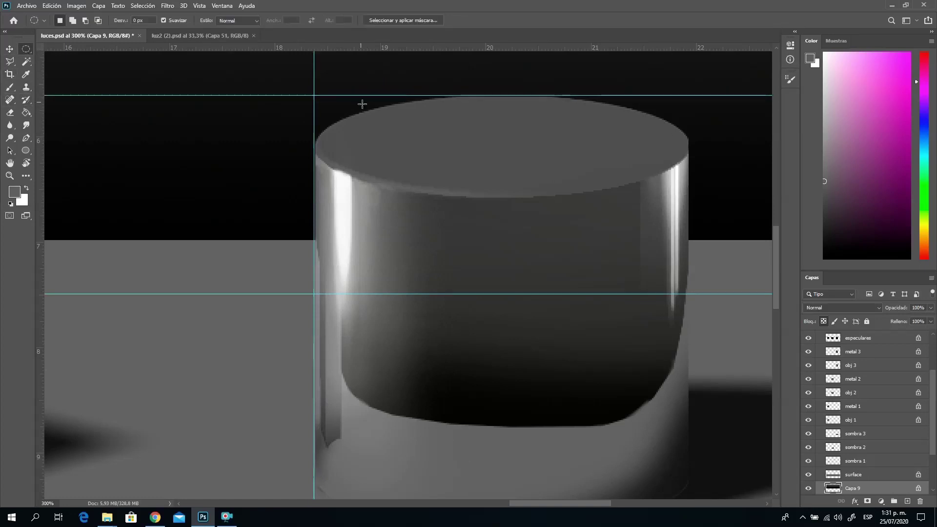
{"action": "left_click_drag", "start_coordinate": [313, 95], "coordinate": [687, 195]}
{"action": "left_click_drag", "start_coordinate": [496, 165], "coordinate": [498, 165]}
{"action": "key", "text": "ctrl+semicolon"}
{"action": "key", "text": "z"}
{"action": "left_click_drag", "start_coordinate": [441, 182], "coordinate": [389, 241]}
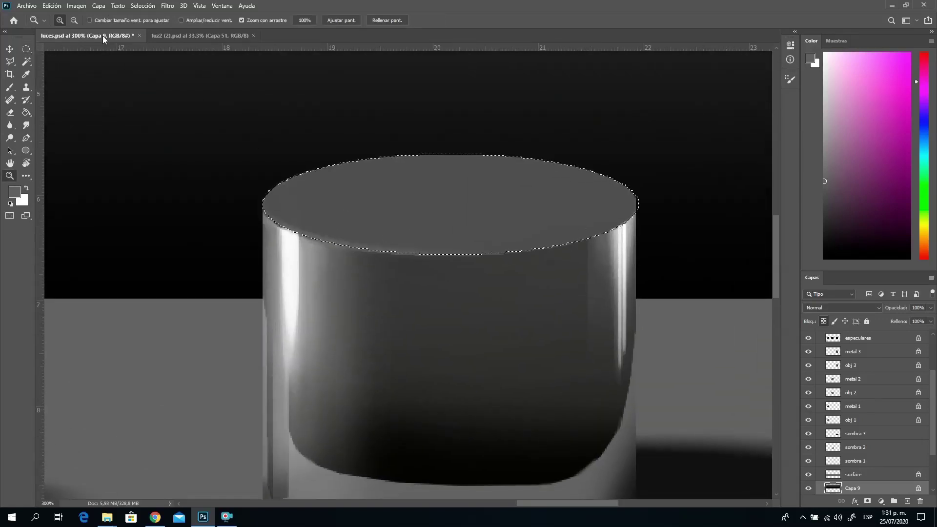
Convert the lid selection into a 3-pixel-wide border and activate the brush for painting the rim.
{"action": "left_click", "coordinate": [142, 6]}
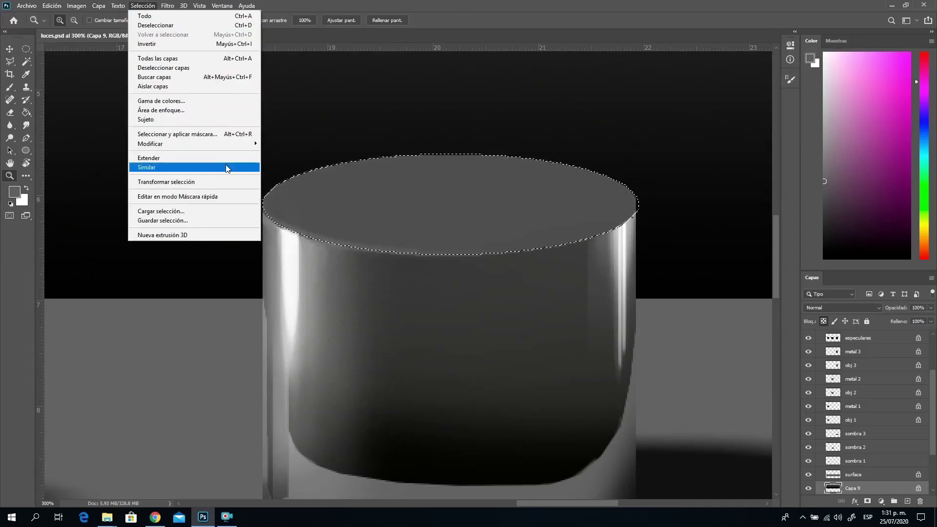
{"action": "mouse_move", "coordinate": [232, 147]}
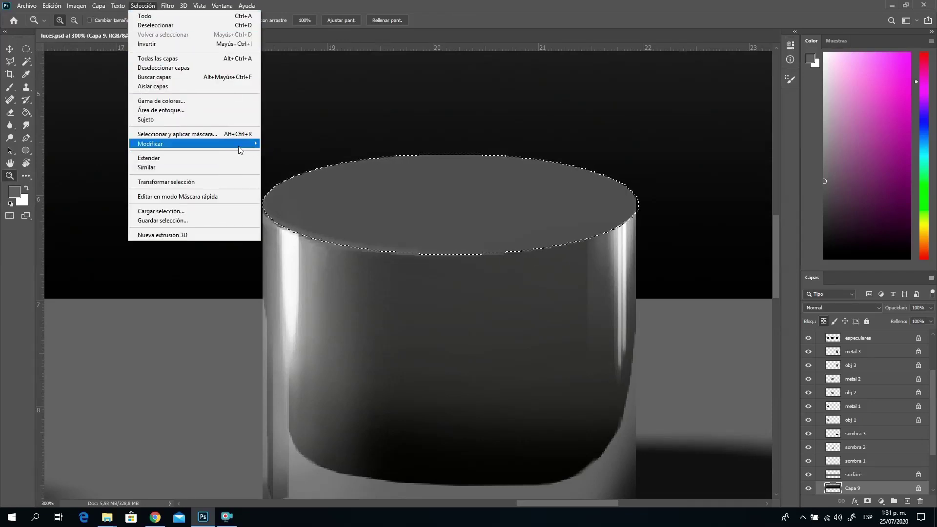
{"action": "left_click", "coordinate": [280, 145]}
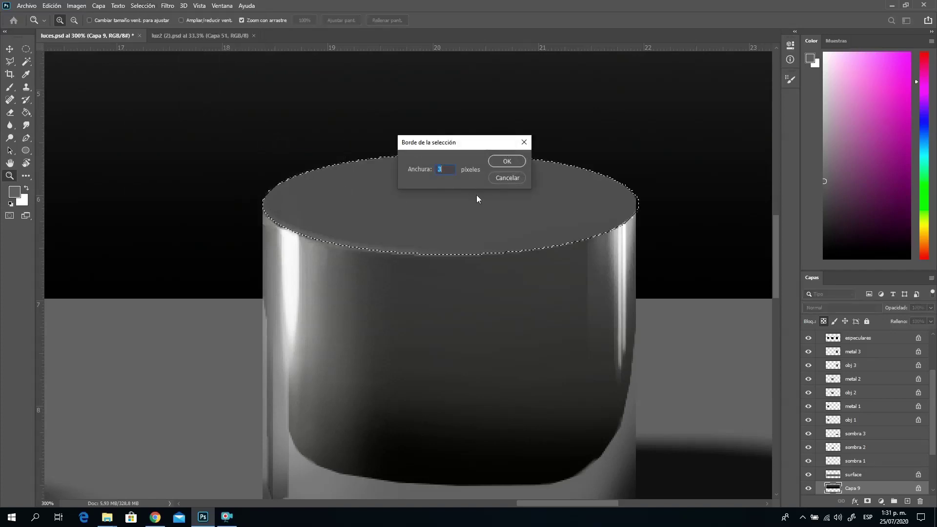
{"action": "left_click", "coordinate": [506, 161]}
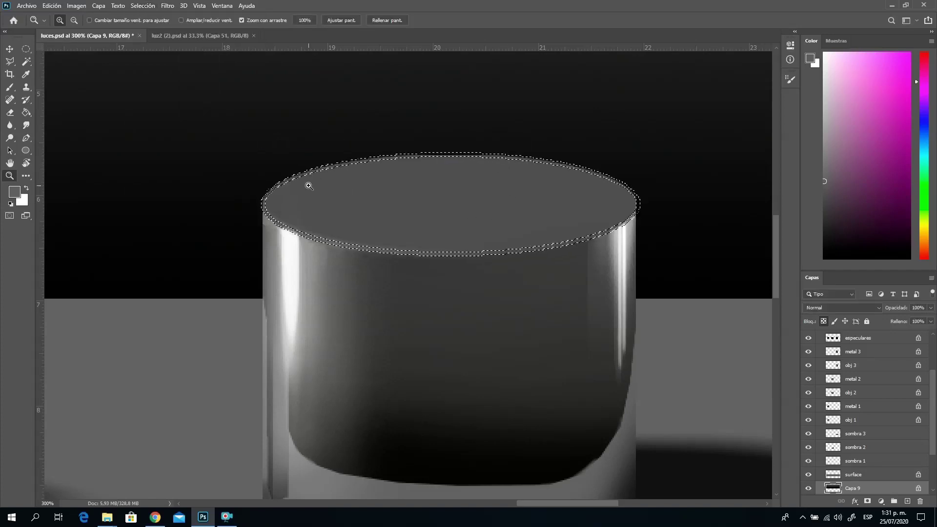
{"action": "left_click", "coordinate": [10, 87]}
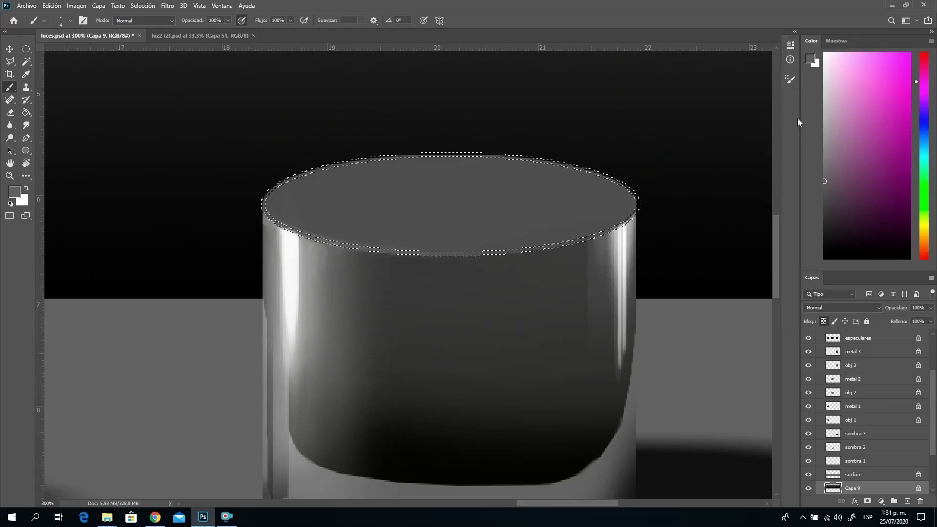
Set the brush to white at 82 px and make the metal 3 layer active.
{"action": "left_click", "coordinate": [824, 54]}
{"action": "right_click", "coordinate": [502, 253]}
{"action": "type", "text": "82"}
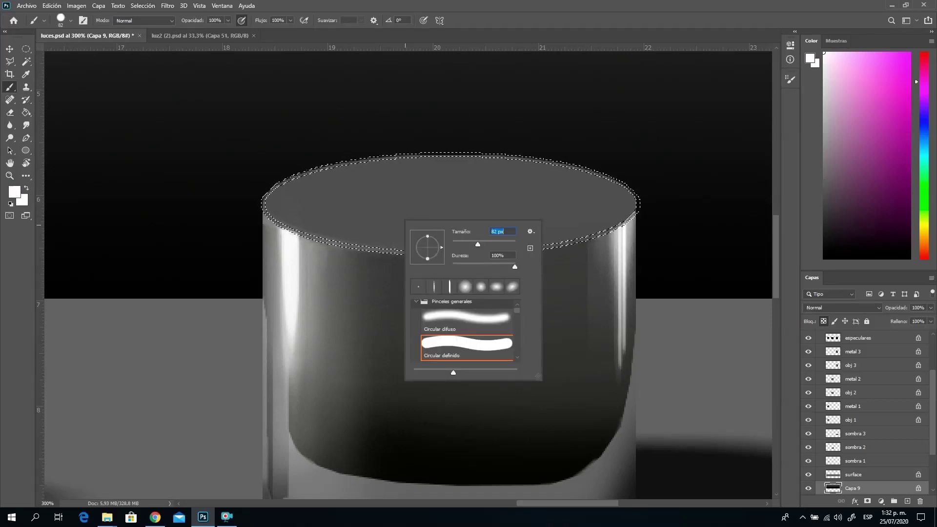
{"action": "key", "text": "Return"}
{"action": "scroll", "coordinate": [858, 414], "scroll_direction": "up", "scroll_amount": 1}
{"action": "left_click", "coordinate": [834, 399]}
{"action": "left_click", "coordinate": [851, 387]}
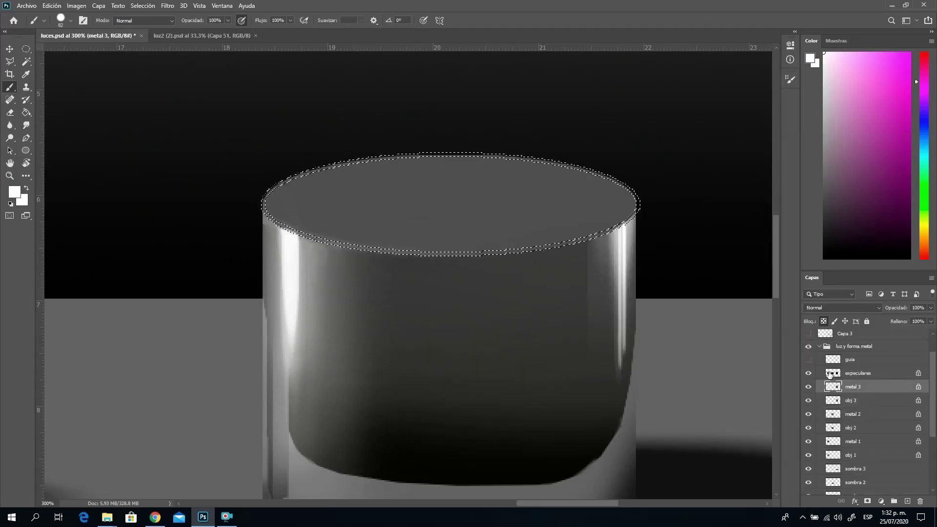
Paint white light along the front left and right parts of the lid's rim border, reducing the brush to 54 px, and deselect.
{"action": "mouse_move", "coordinate": [576, 278]}
{"action": "left_mouse_down"}
{"action": "mouse_move", "coordinate": [508, 285]}
{"action": "mouse_move", "coordinate": [281, 262]}
{"action": "mouse_move", "coordinate": [292, 230]}
{"action": "mouse_move", "coordinate": [271, 240]}
{"action": "mouse_move", "coordinate": [291, 276]}
{"action": "mouse_move", "coordinate": [335, 220]}
{"action": "left_mouse_up"}
{"action": "key", "text": "ctrl+z"}
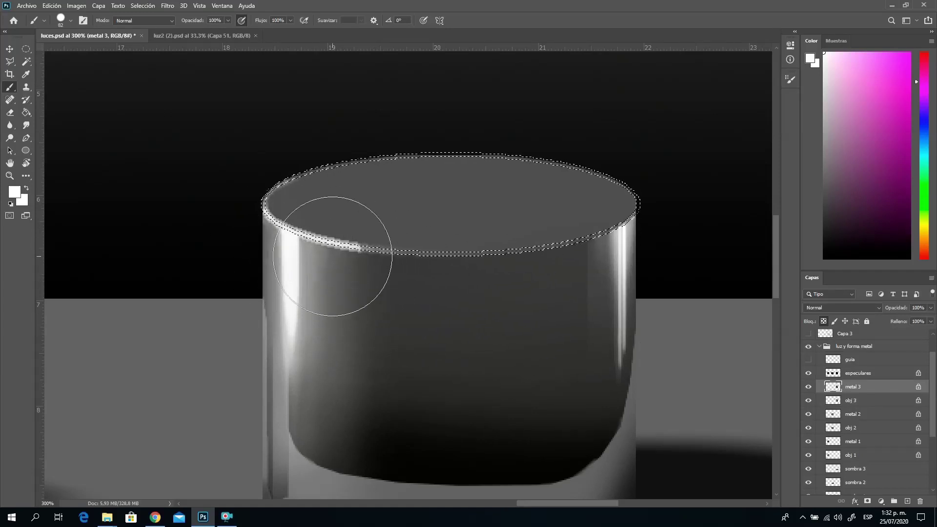
{"action": "right_click", "coordinate": [687, 233]}
{"action": "left_click_drag", "start_coordinate": [753, 255], "coordinate": [750, 257]}
{"action": "left_click", "coordinate": [619, 209]}
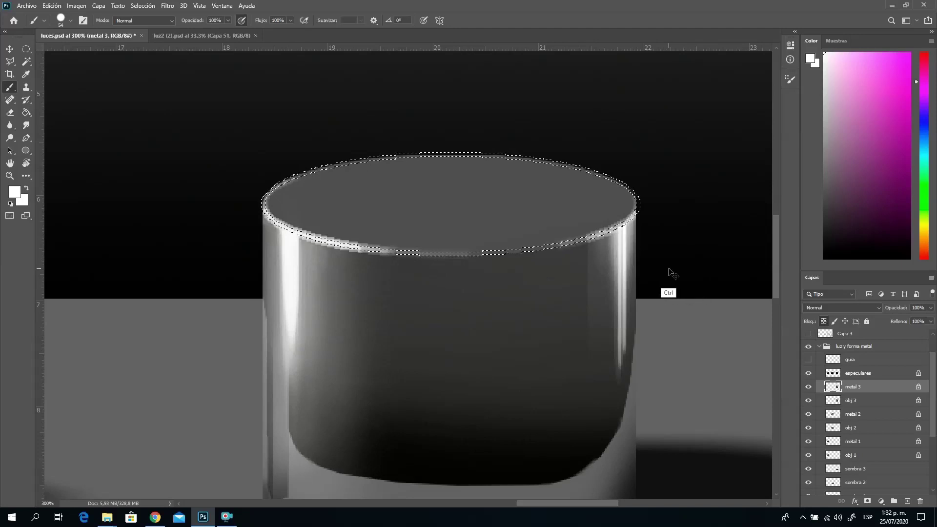
{"action": "key", "text": "ctrl+d"}
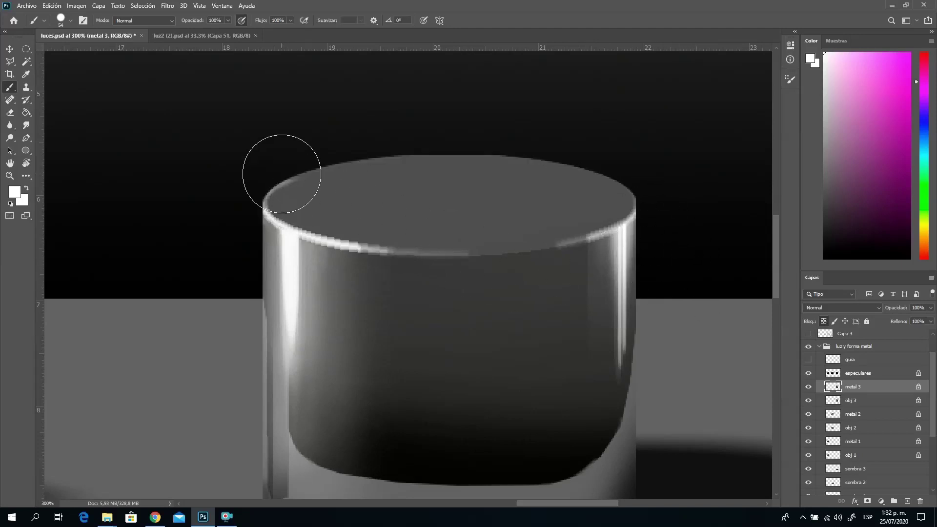
Thin the inner edge of the lid's front rim highlight with a 7 px brush and gray sampled from the lid.
{"action": "right_click", "coordinate": [404, 220]}
{"action": "left_click_drag", "start_coordinate": [464, 242], "coordinate": [451, 242]}
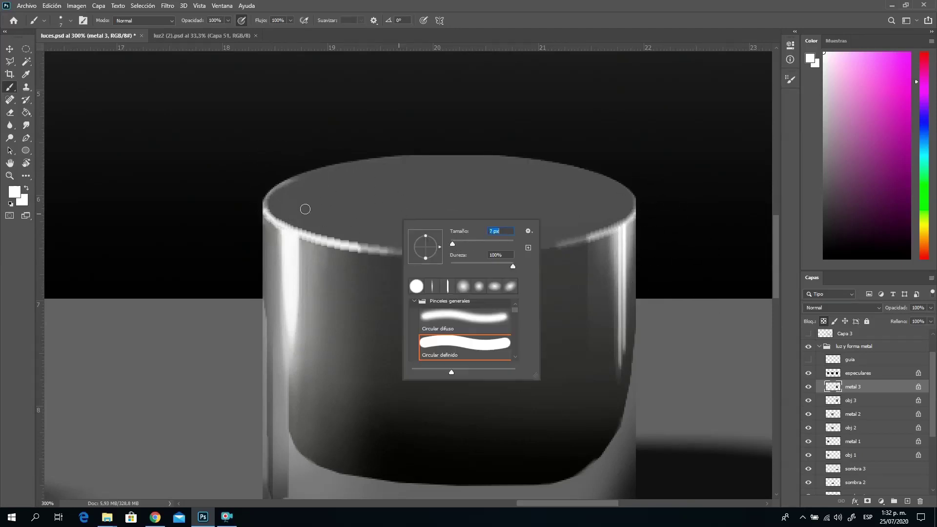
{"action": "left_click", "coordinate": [324, 197], "text": "alt"}
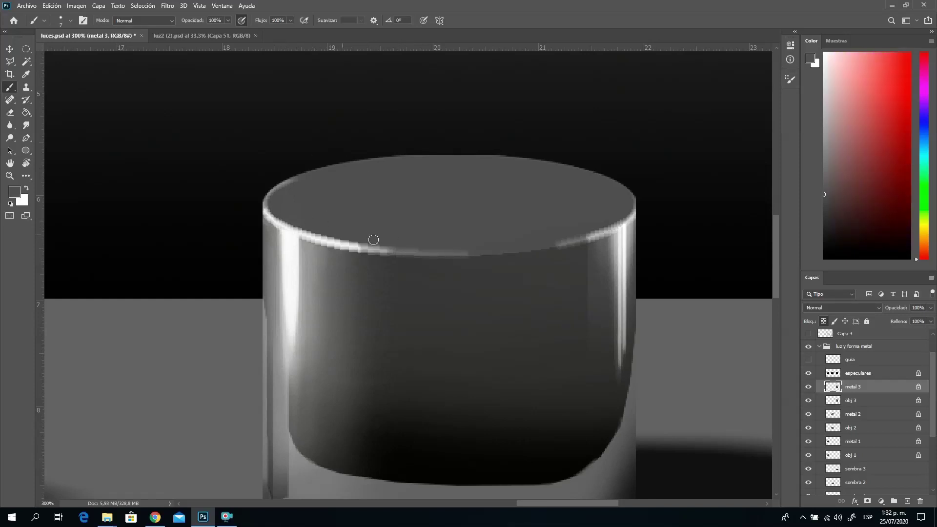
{"action": "mouse_move", "coordinate": [319, 230]}
{"action": "left_mouse_down"}
{"action": "mouse_move", "coordinate": [299, 220]}
{"action": "mouse_move", "coordinate": [355, 236]}
{"action": "mouse_move", "coordinate": [478, 248]}
{"action": "left_mouse_up"}
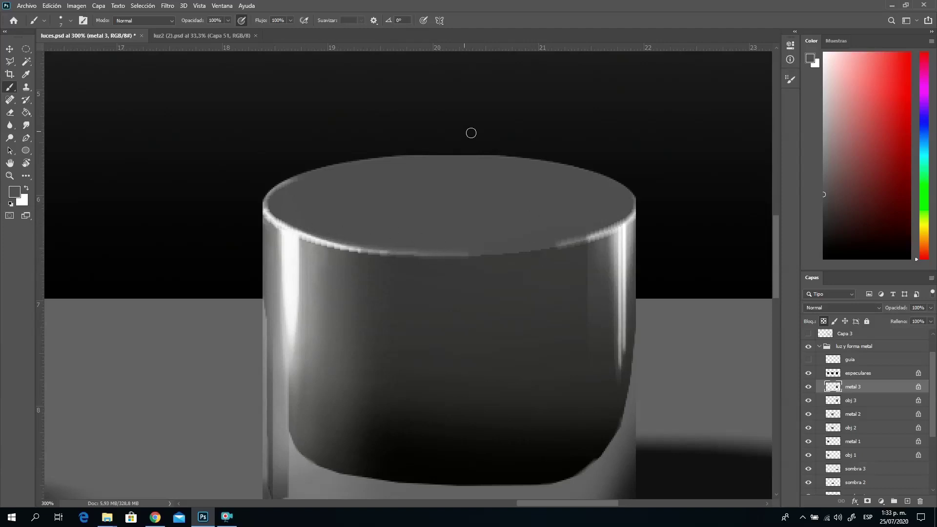
Select the cylinder's lid from the obj 3 layer with the Magic Wand, and return to the metal 3 layer.
{"action": "left_click", "coordinate": [10, 175]}
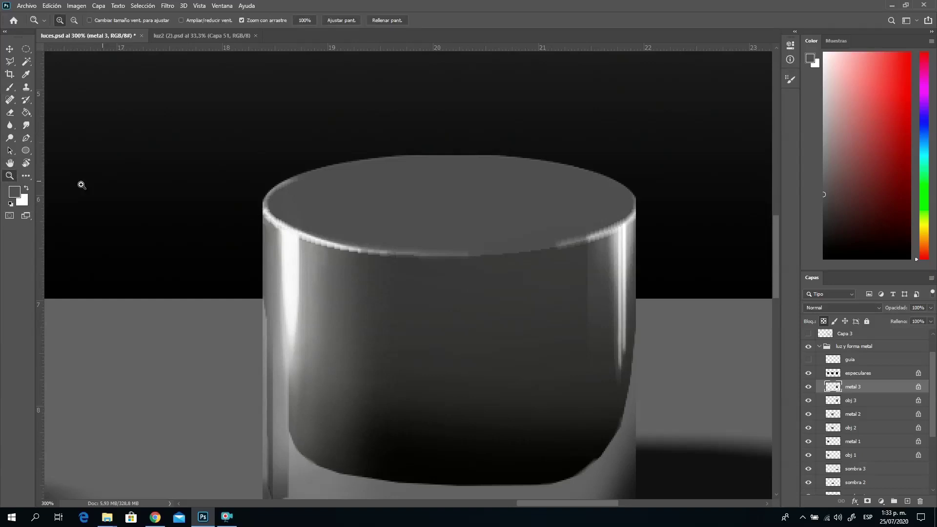
{"action": "left_click", "coordinate": [851, 400]}
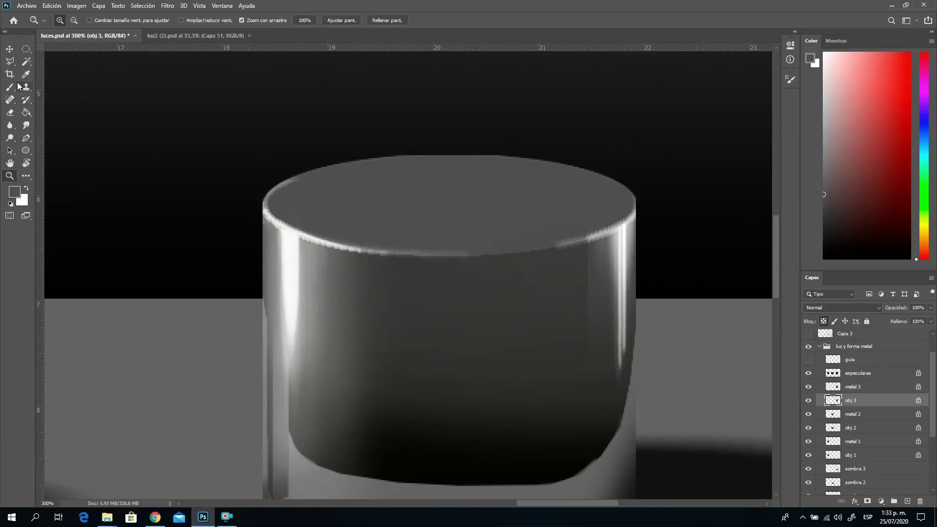
{"action": "left_click", "coordinate": [27, 61]}
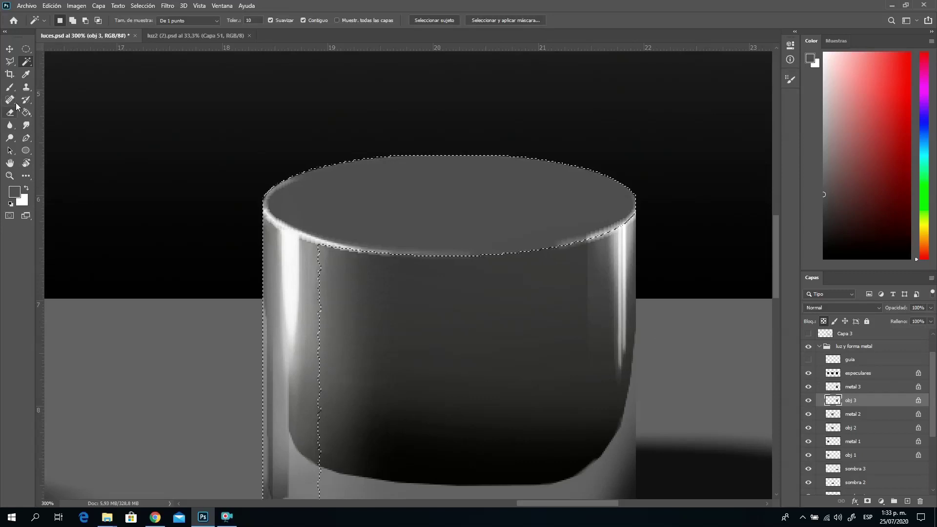
{"action": "left_click", "coordinate": [854, 387]}
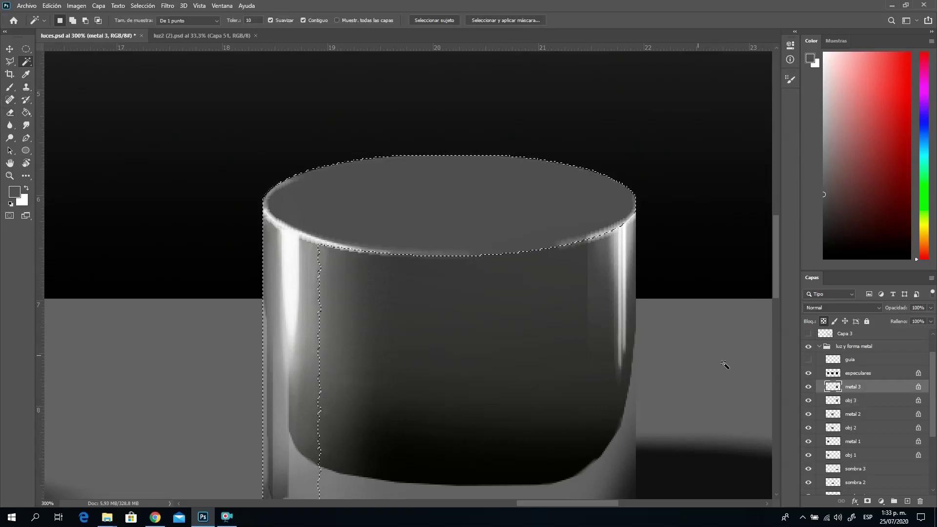
Set up a 103 px brush with a near-white tint, undo the hard test stroke on the lid, and lower the brush hardness.
{"action": "left_click", "coordinate": [9, 87]}
{"action": "right_click", "coordinate": [392, 207]}
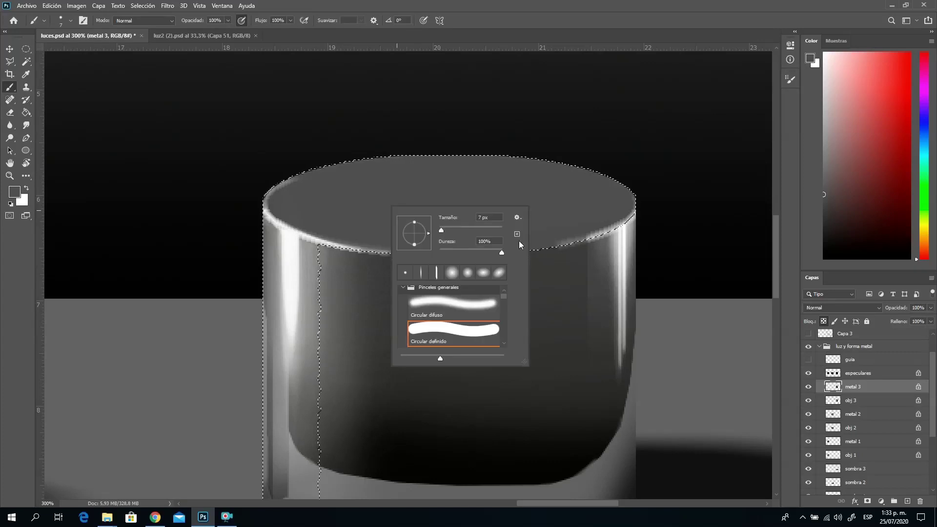
{"action": "left_click", "coordinate": [470, 229]}
{"action": "left_click", "coordinate": [828, 66]}
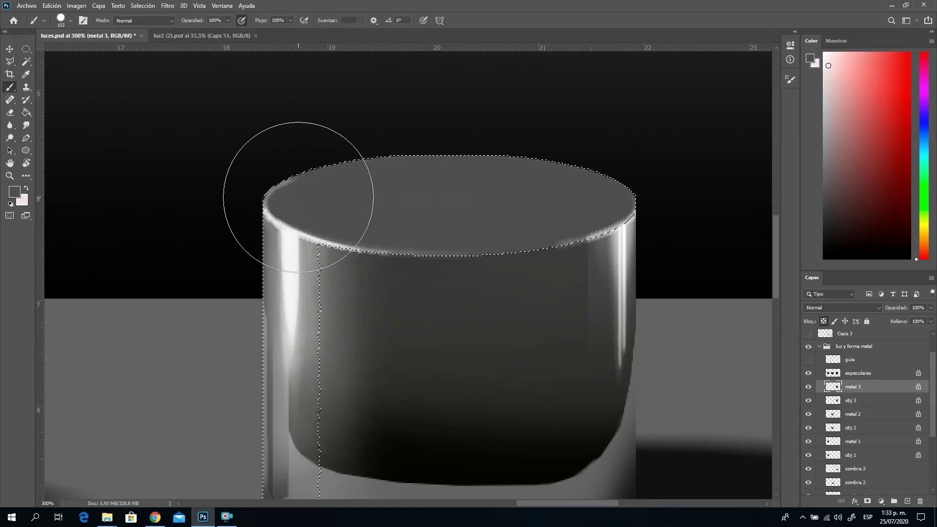
{"action": "left_click", "coordinate": [27, 188]}
{"action": "left_click_drag", "start_coordinate": [288, 206], "coordinate": [291, 207]}
{"action": "key", "text": "ctrl+z"}
{"action": "right_click", "coordinate": [481, 270]}
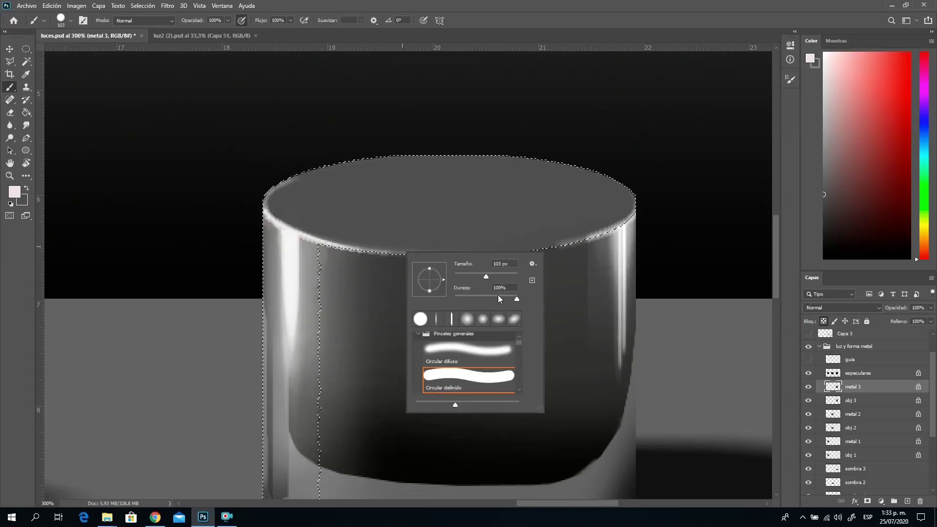
{"action": "left_click_drag", "start_coordinate": [499, 299], "coordinate": [484, 298]}
Paint soft light on the lid's left end, add pure white softly at its right end, and deselect.
{"action": "left_click", "coordinate": [263, 214]}
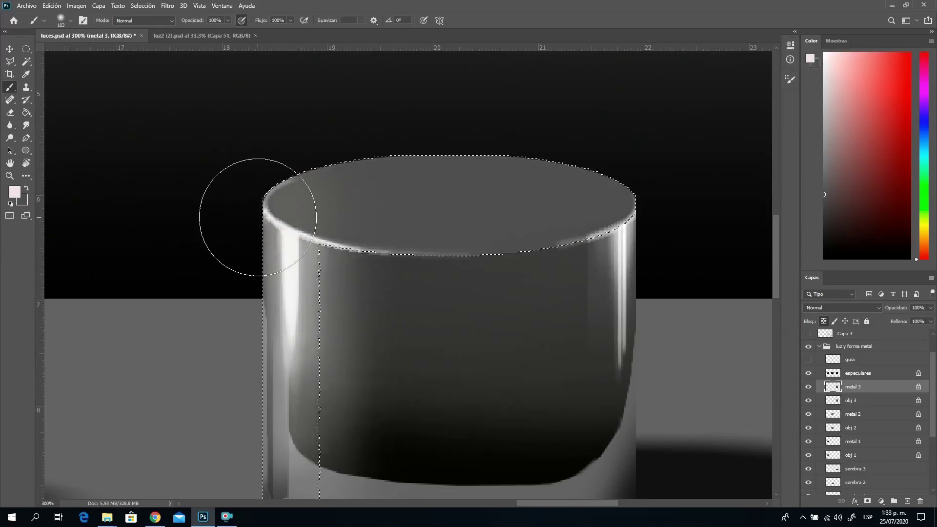
{"action": "mouse_move", "coordinate": [247, 227]}
{"action": "left_mouse_down"}
{"action": "mouse_move", "coordinate": [303, 219]}
{"action": "mouse_move", "coordinate": [275, 195]}
{"action": "left_mouse_up"}
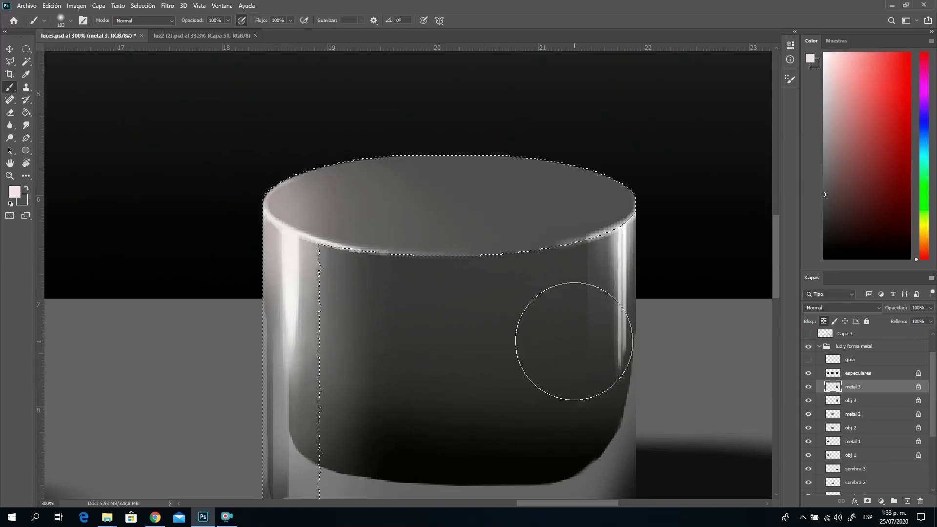
{"action": "left_click", "coordinate": [811, 59]}
{"action": "left_click", "coordinate": [823, 52]}
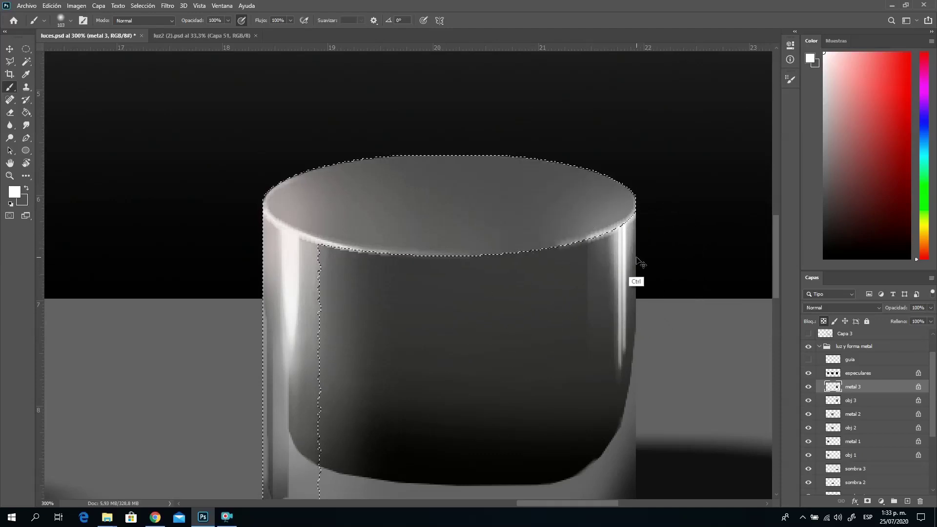
{"action": "key", "text": "ctrl+d"}
Select the cylinder's side wall from the obj 3 layer with the Magic Wand.
{"action": "left_click", "coordinate": [10, 176]}
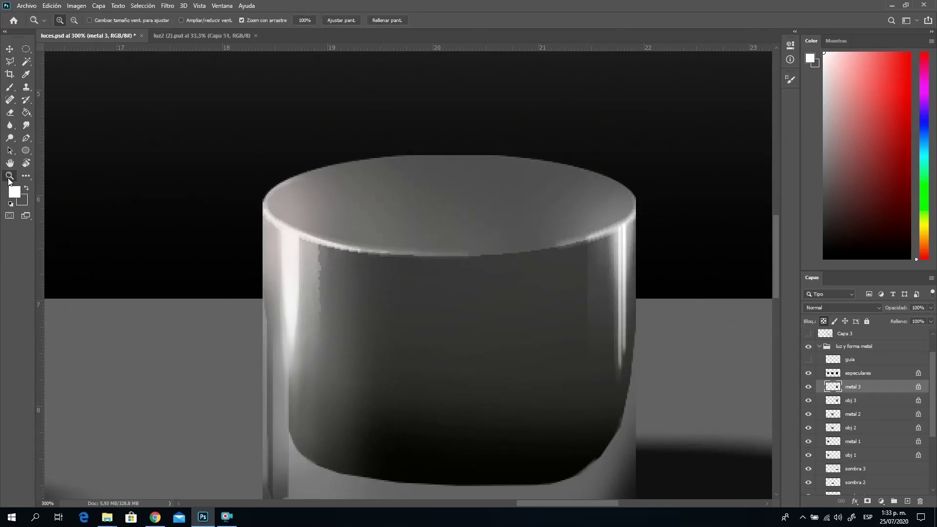
{"action": "left_click", "coordinate": [502, 356], "text": "alt"}
{"action": "left_click_drag", "start_coordinate": [501, 386], "coordinate": [462, 315]}
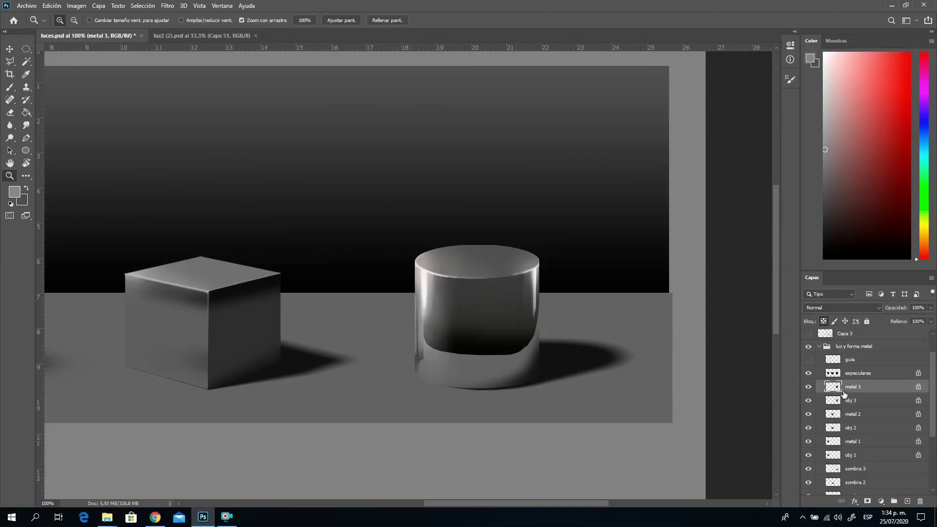
{"action": "left_click_drag", "start_coordinate": [306, 336], "coordinate": [490, 327]}
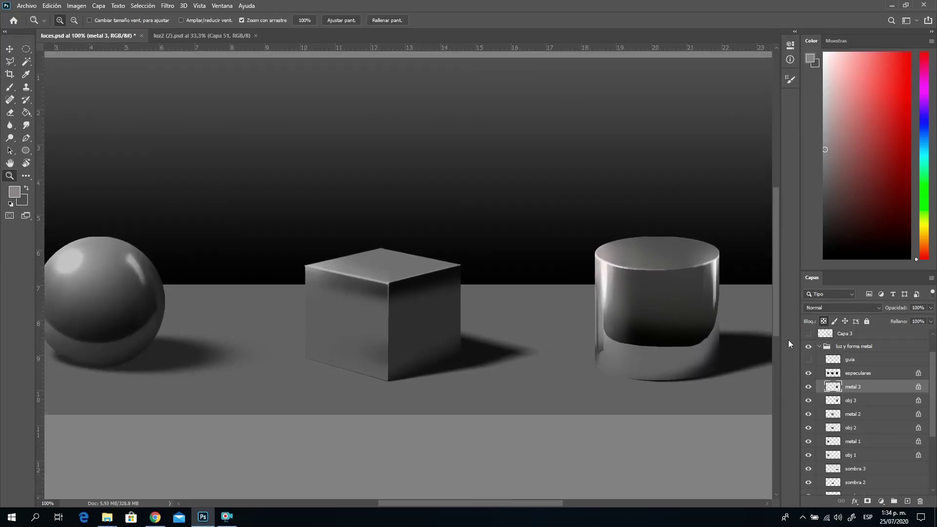
{"action": "left_click", "coordinate": [848, 402]}
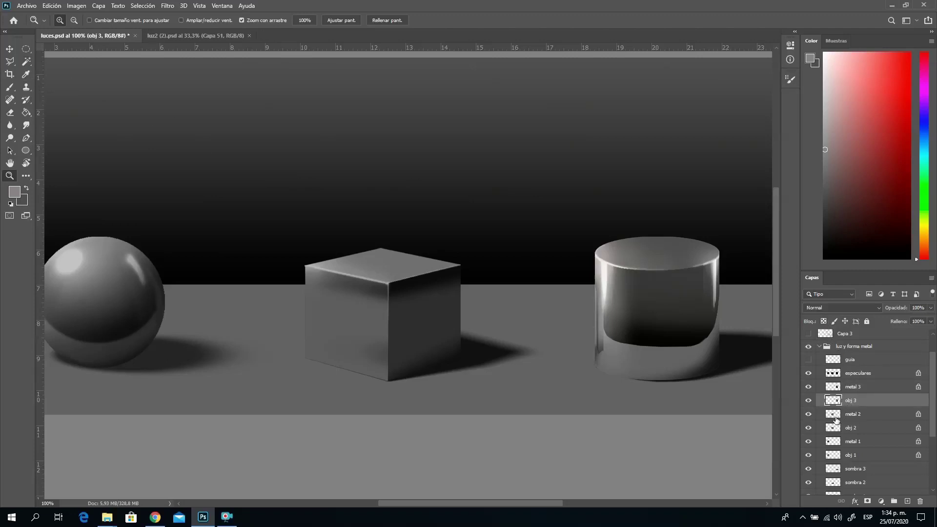
{"action": "left_click", "coordinate": [851, 386]}
{"action": "left_click", "coordinate": [833, 386], "text": "ctrl"}
{"action": "key", "text": "i"}
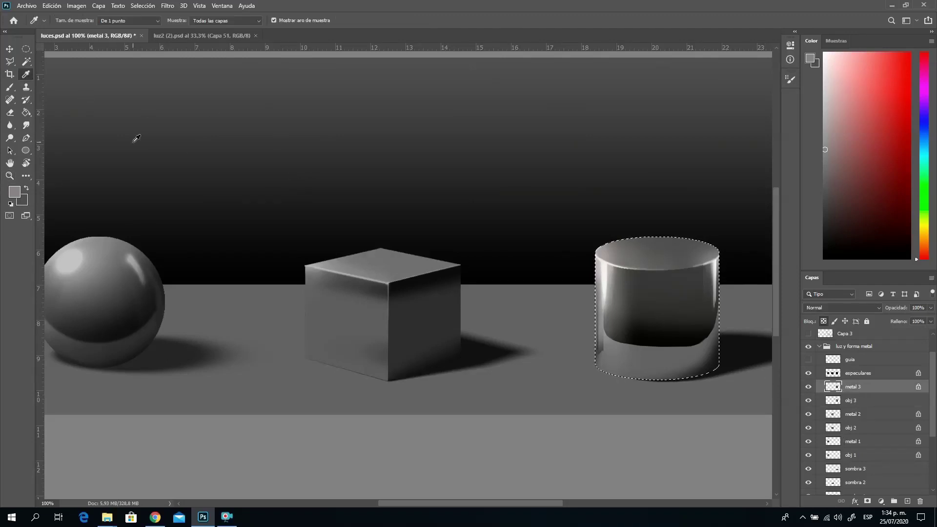
{"action": "left_click", "coordinate": [26, 61]}
{"action": "left_click", "coordinate": [851, 400]}
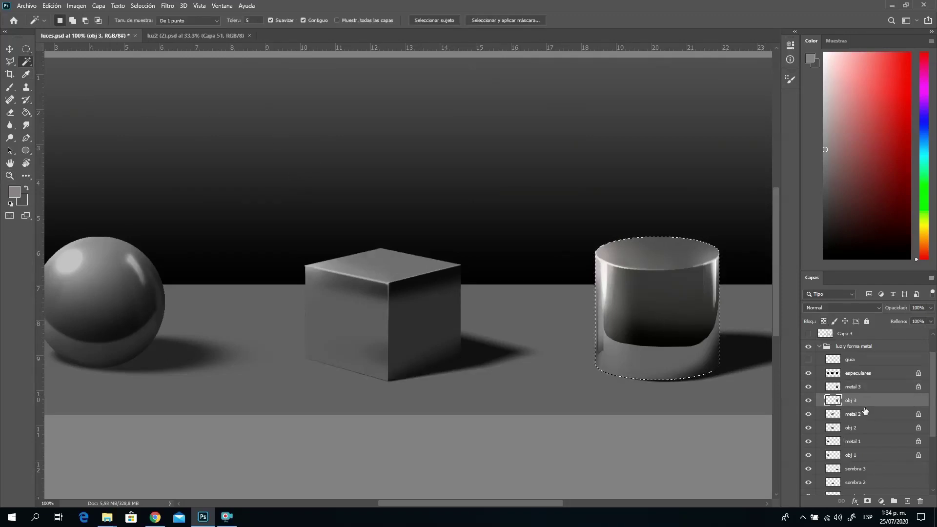
{"action": "left_click", "coordinate": [656, 307]}
Add the missing left strip of the cylinder's side to the selection with the Polygonal Lasso and remove the surplus outside the outline.
{"action": "left_click", "coordinate": [10, 61]}
{"action": "key", "text": "shift"}
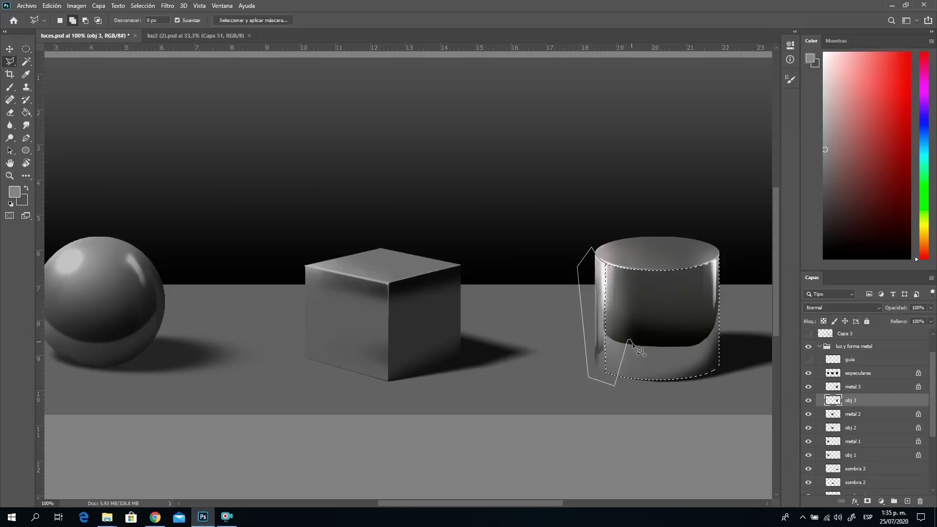
{"action": "double_click", "coordinate": [634, 322]}
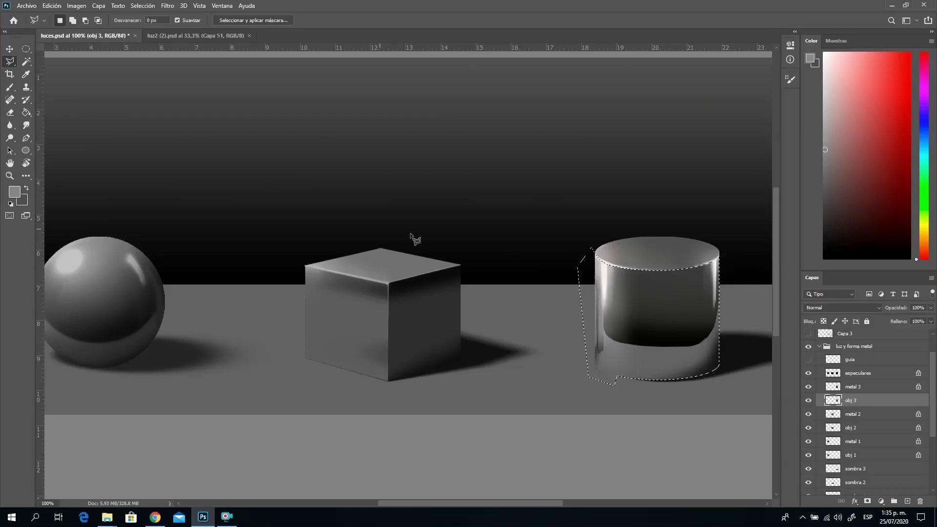
{"action": "left_click", "coordinate": [26, 60]}
{"action": "key", "text": "alt"}
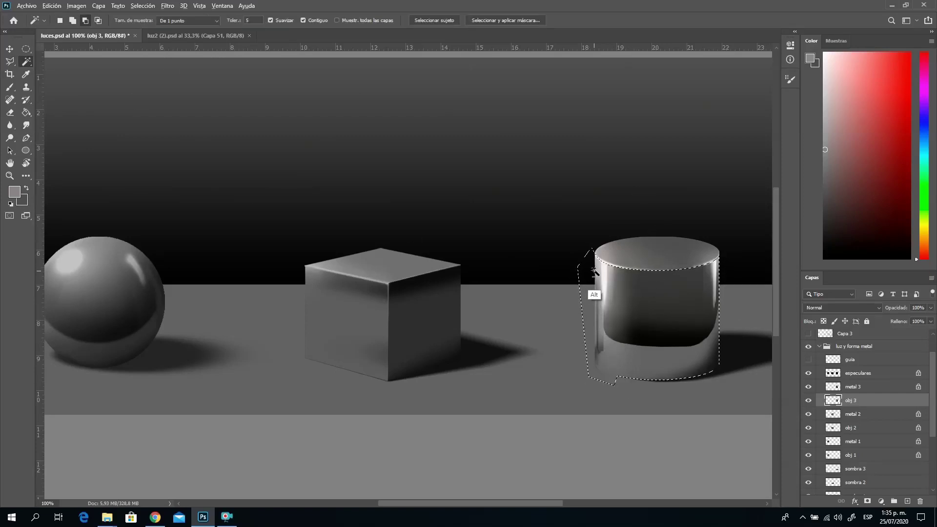
{"action": "key", "text": "ctrl+z"}
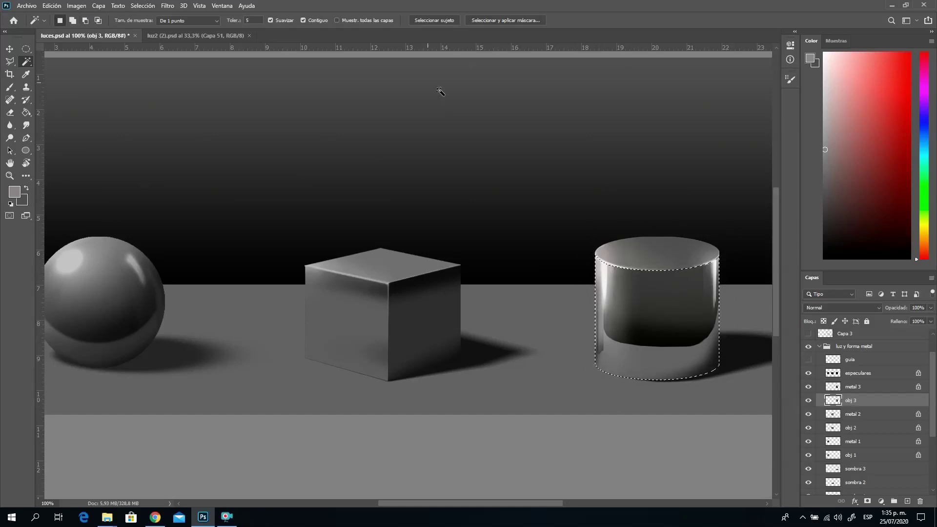
Make the metal 3 layer active and hide and show it again to compare the cylinder with its base shading.
{"action": "left_click", "coordinate": [168, 6]}
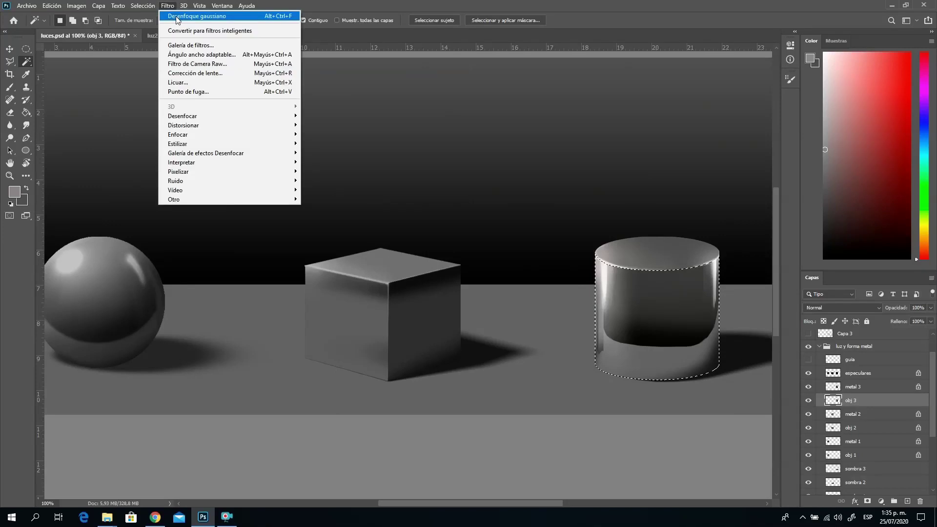
{"action": "key", "text": "Escape"}
{"action": "key", "text": "alt+bracketright"}
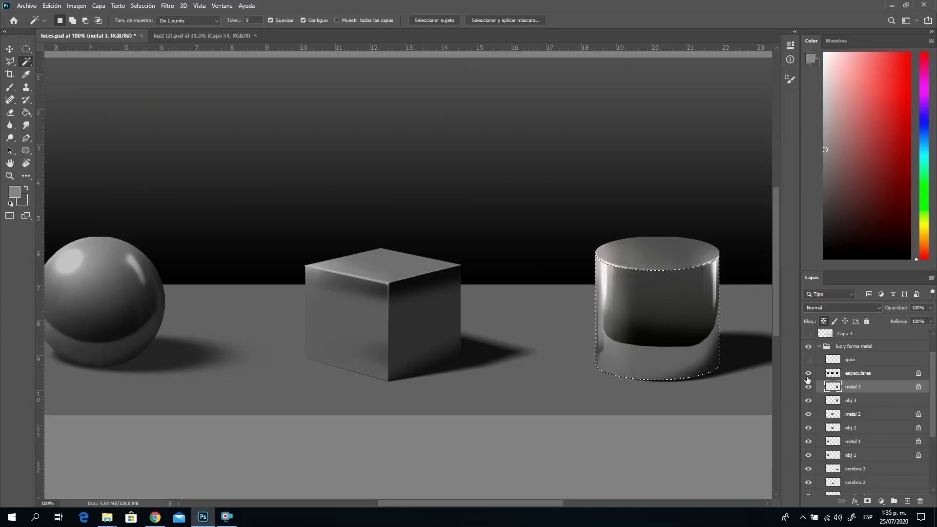
{"action": "left_click", "coordinate": [808, 388]}
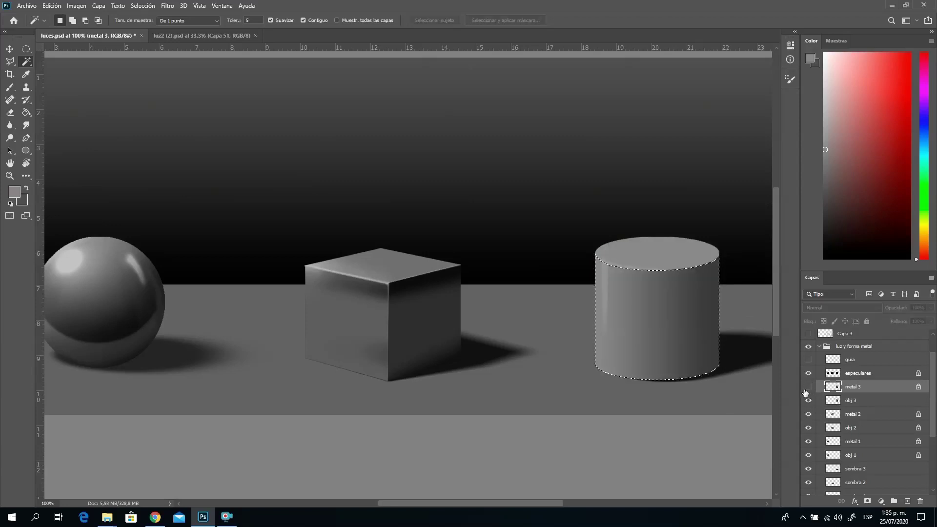
{"action": "left_click", "coordinate": [806, 389]}
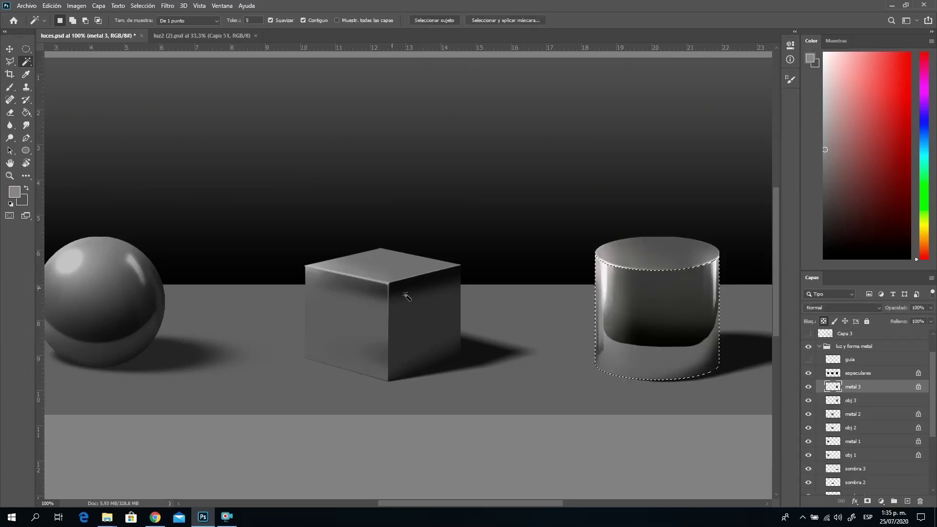
Apply a Motion Blur at an angle of 90° to the selected cylinder side on the metal 3 layer, then deselect.
{"action": "left_click", "coordinate": [167, 7]}
{"action": "mouse_move", "coordinate": [248, 119]}
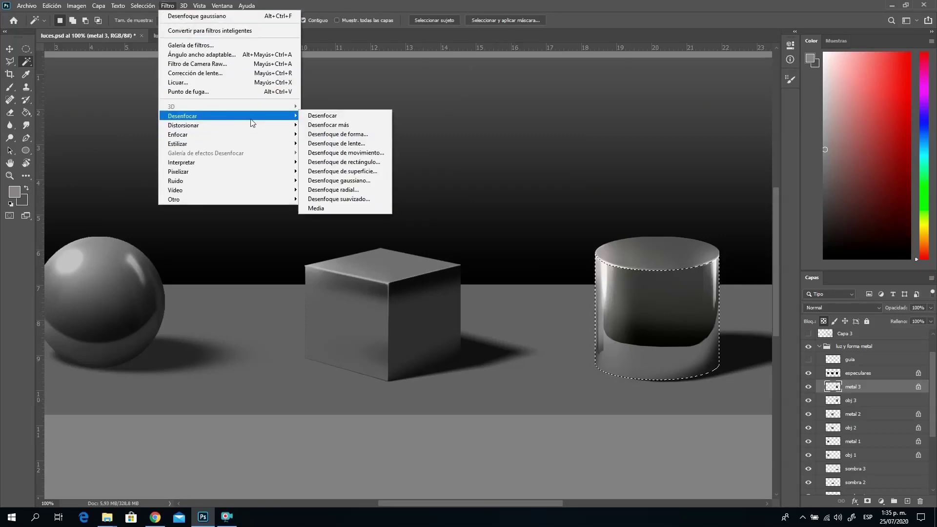
{"action": "left_click", "coordinate": [362, 153]}
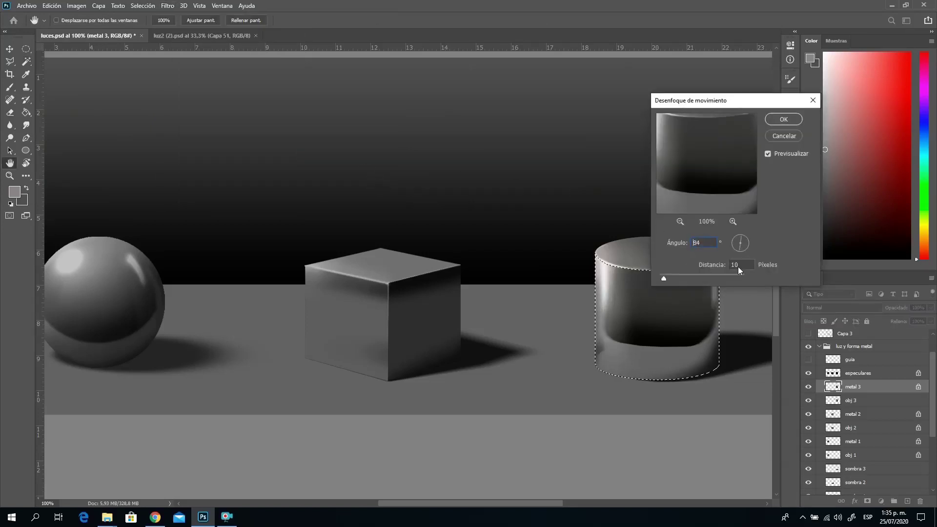
{"action": "key", "text": "Down"}
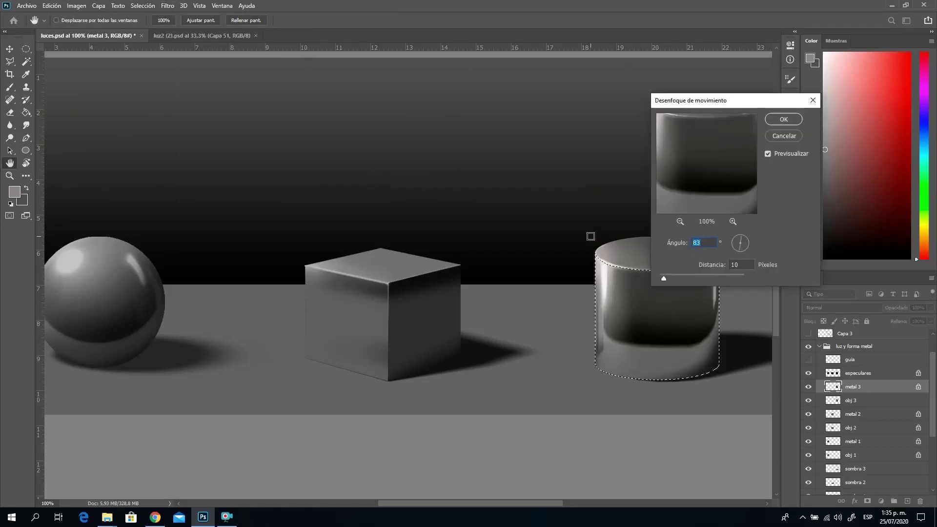
{"action": "type", "text": "90"}
{"action": "left_click", "coordinate": [665, 277]}
{"action": "left_click", "coordinate": [780, 119]}
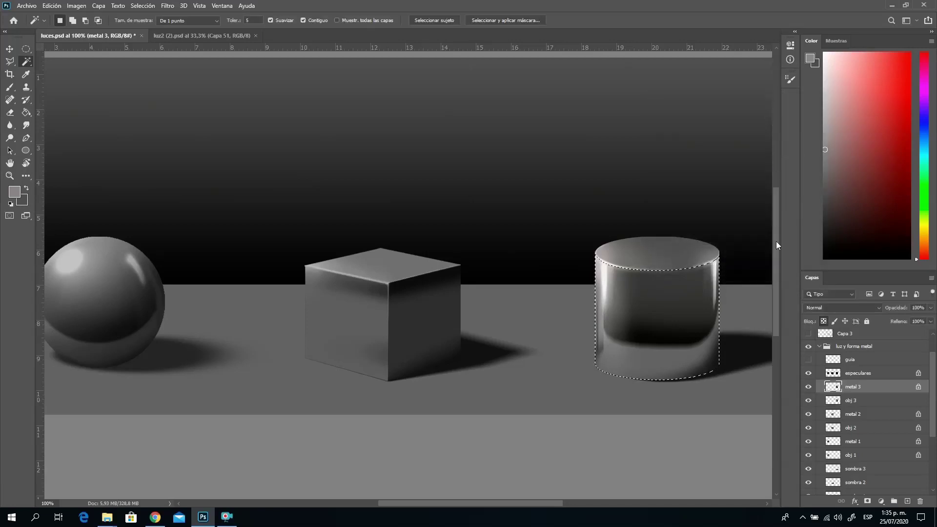
{"action": "key", "text": "ctrl+d"}
Retouch the left part of the cylinder's front rim with the Healing Brush and sample the grey just below it as the brush colour.
{"action": "left_click", "coordinate": [10, 175]}
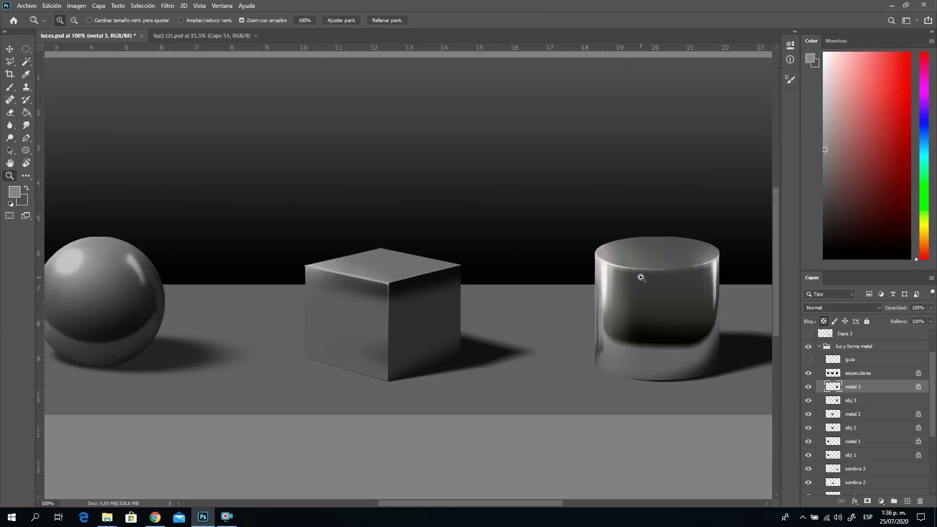
{"action": "left_click", "coordinate": [640, 281]}
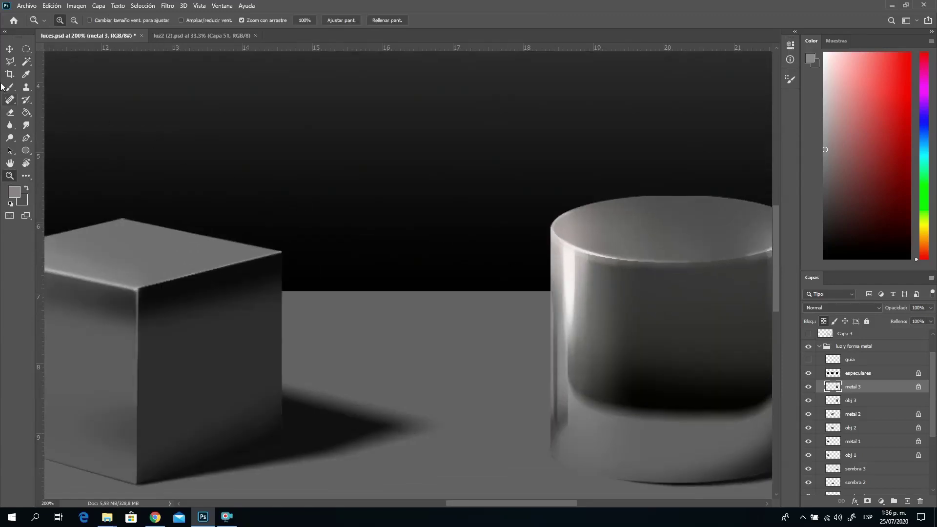
{"action": "left_click", "coordinate": [10, 102]}
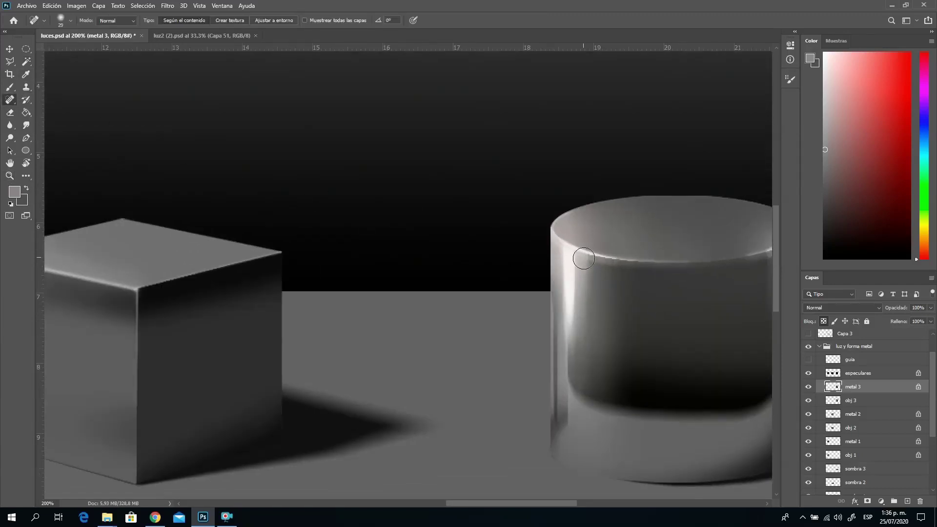
{"action": "mouse_move", "coordinate": [574, 257]}
{"action": "left_mouse_down"}
{"action": "mouse_move", "coordinate": [634, 261]}
{"action": "mouse_move", "coordinate": [602, 260]}
{"action": "left_mouse_up"}
{"action": "left_click_drag", "start_coordinate": [681, 298], "coordinate": [488, 269]}
{"action": "key", "text": "b"}
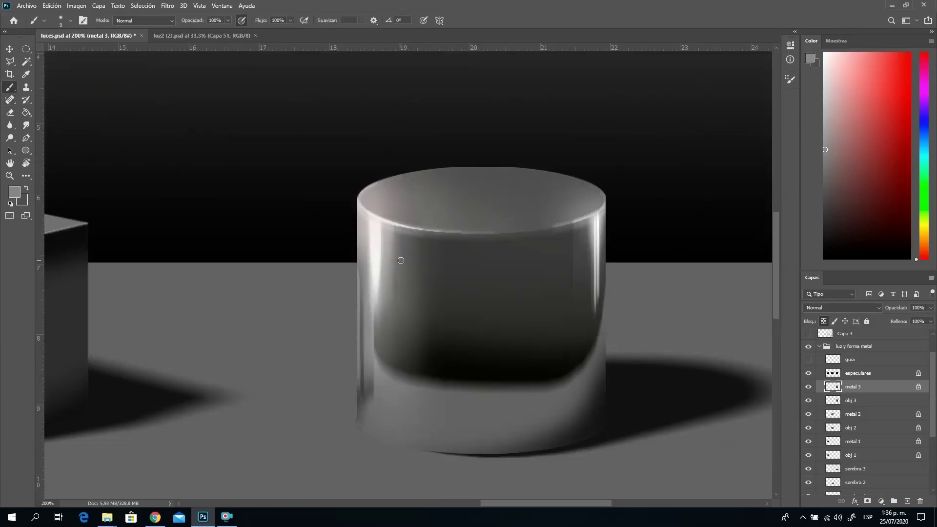
{"action": "left_click", "coordinate": [397, 265], "text": "alt"}
{"action": "left_click", "coordinate": [401, 234], "text": "alt"}
Select a thin crescent just below the cylinder's lid with one ellipse subtracted from another and copy it to a new layer.
{"action": "left_click", "coordinate": [25, 49]}
{"action": "mouse_move", "coordinate": [333, 142]}
{"action": "left_mouse_down"}
{"action": "mouse_move", "coordinate": [622, 241]}
{"action": "mouse_move", "coordinate": [606, 234]}
{"action": "mouse_move", "coordinate": [627, 232]}
{"action": "mouse_move", "coordinate": [655, 252]}
{"action": "mouse_move", "coordinate": [639, 253]}
{"action": "left_mouse_up"}
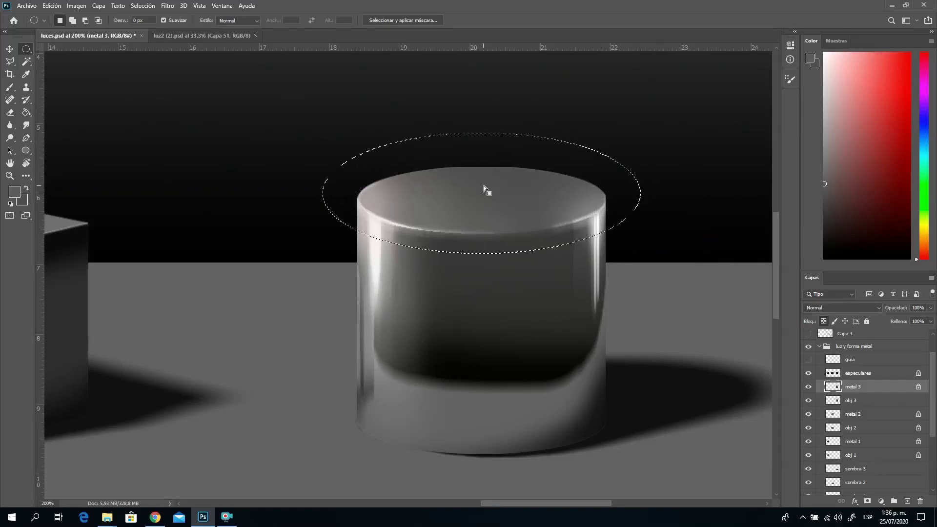
{"action": "key", "text": "alt"}
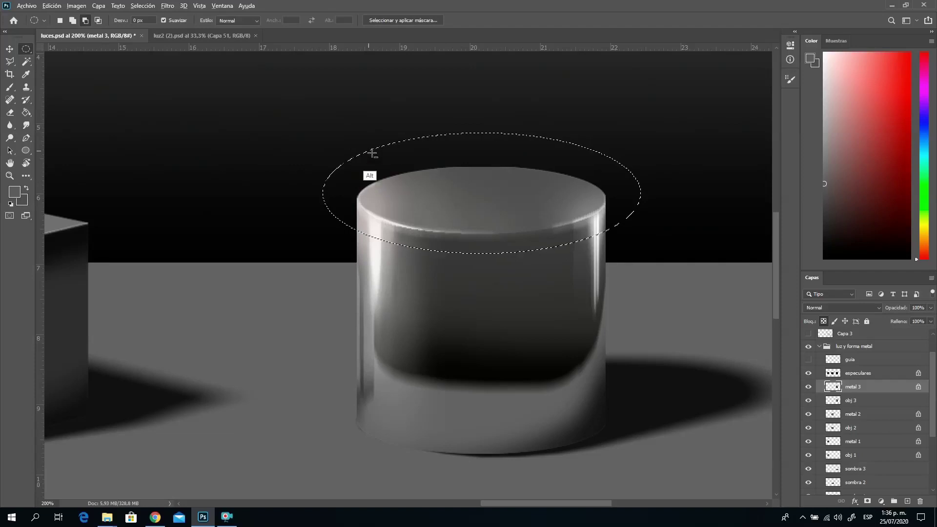
{"action": "left_click_drag", "start_coordinate": [331, 130], "coordinate": [639, 243]}
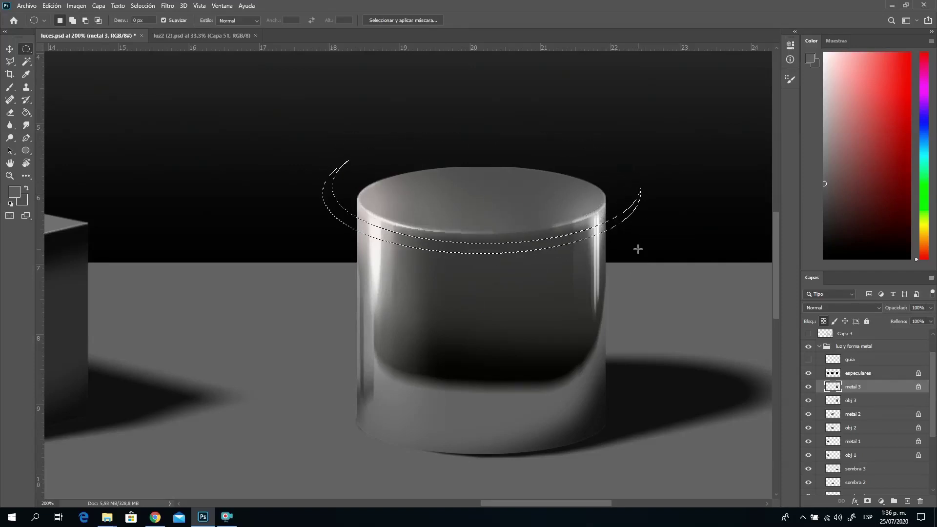
{"action": "key", "text": "ctrl"}
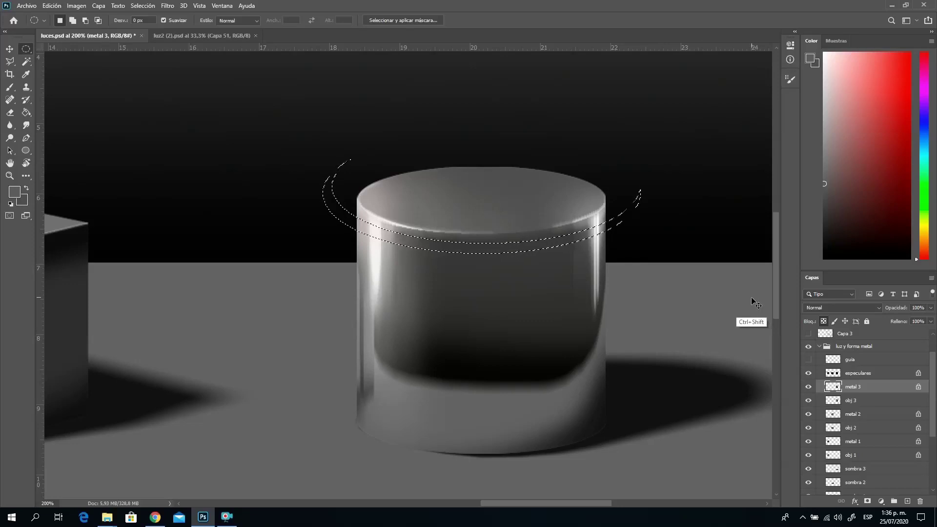
{"action": "key", "text": "ctrl+j"}
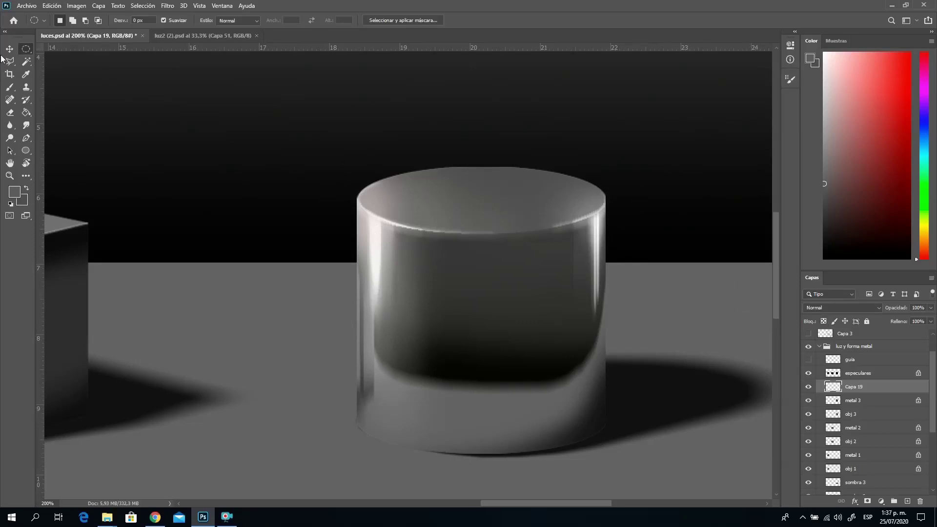
Nudge the copied crescent slightly down and merge it with the metal 3 layer.
{"action": "left_click", "coordinate": [10, 48]}
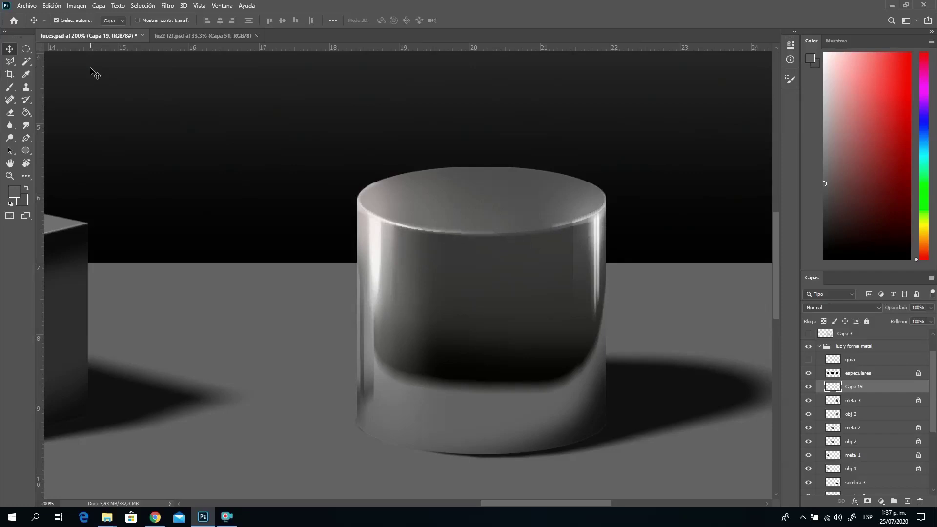
{"action": "key", "text": "Down"}
{"action": "left_click", "coordinate": [858, 402], "text": "shift"}
{"action": "right_click", "coordinate": [860, 399]}
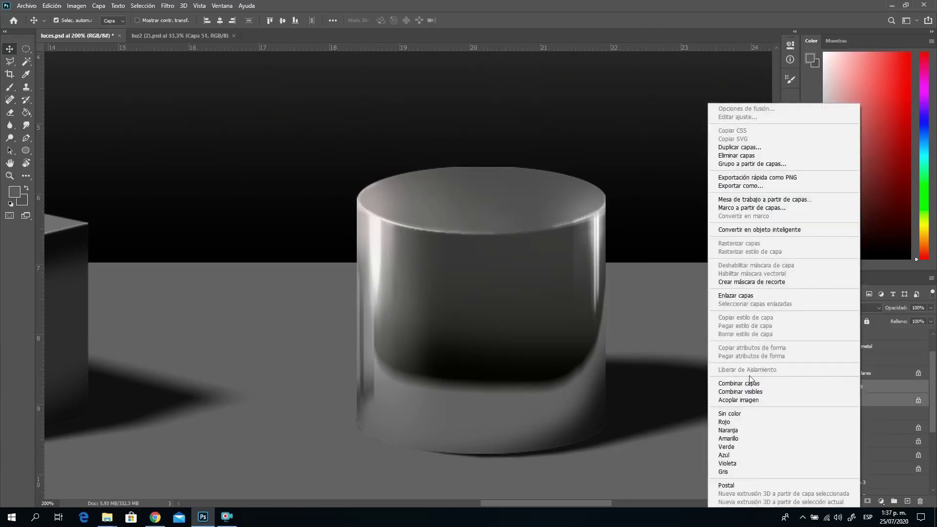
{"action": "left_click", "coordinate": [759, 383]}
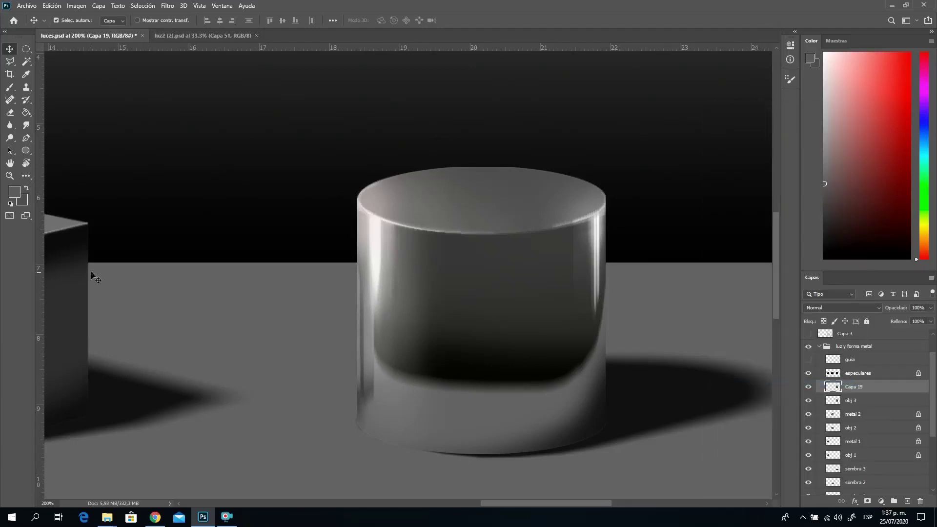
Set the merged cylinder metal layer's blend mode to Soft Light (Luz suave) and hide and show it to compare.
{"action": "left_click", "coordinate": [10, 176]}
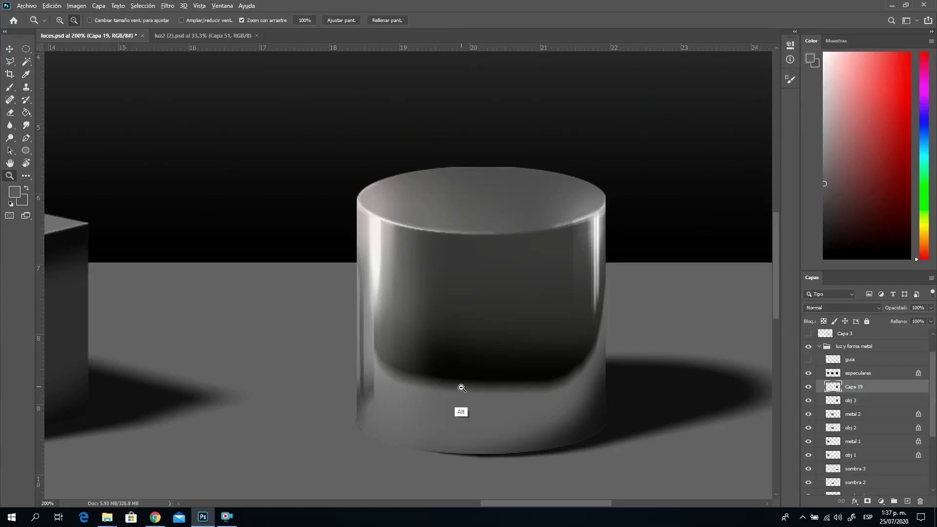
{"action": "left_click", "coordinate": [461, 386], "text": "alt"}
{"action": "left_click", "coordinate": [471, 393], "text": "alt"}
{"action": "left_click_drag", "start_coordinate": [295, 272], "coordinate": [472, 310]}
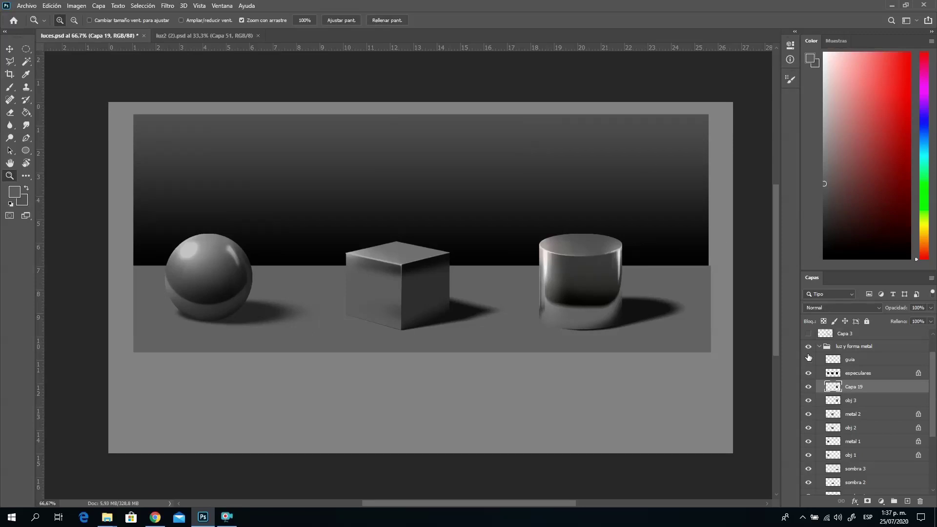
{"action": "left_click", "coordinate": [843, 309]}
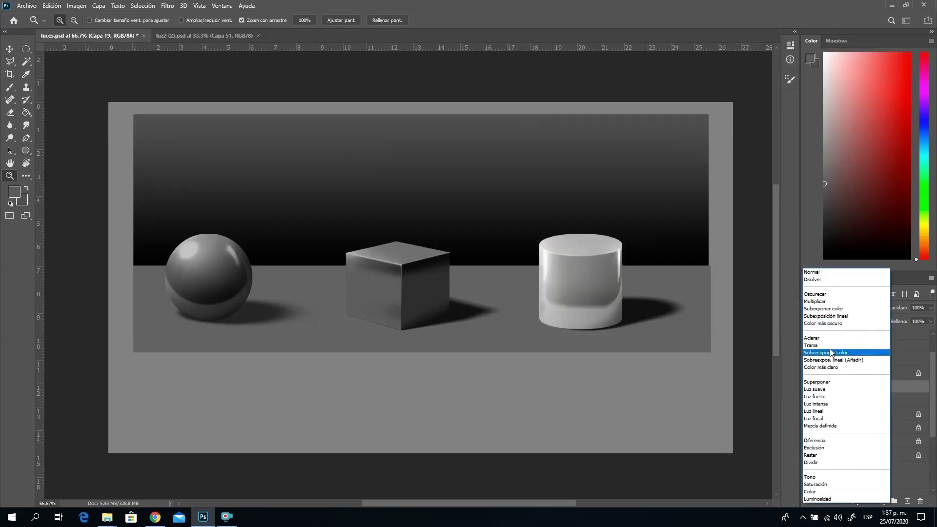
{"action": "left_click", "coordinate": [832, 390]}
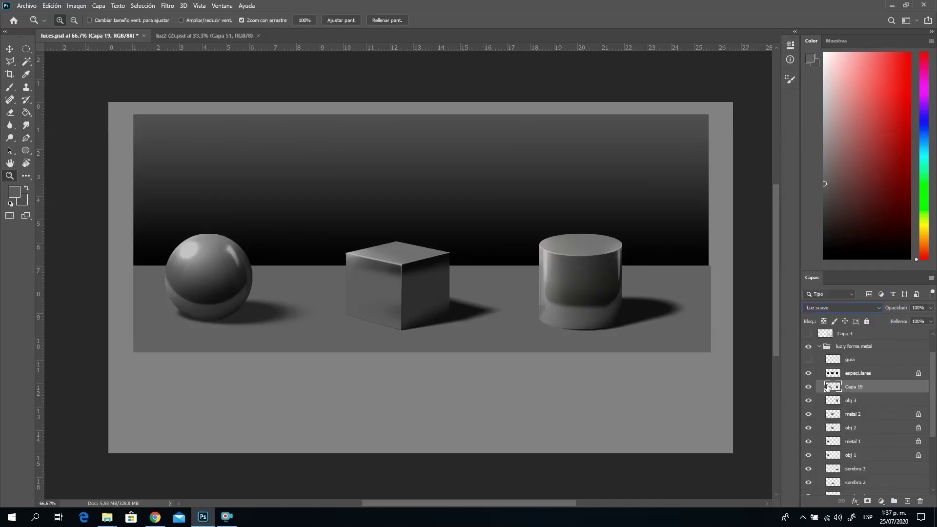
{"action": "left_click", "coordinate": [807, 387]}
{"action": "left_click", "coordinate": [807, 386]}
Set the especulares layer's opacity to 100% and add a new layer above it named "efectos de luz".
{"action": "left_click", "coordinate": [861, 373]}
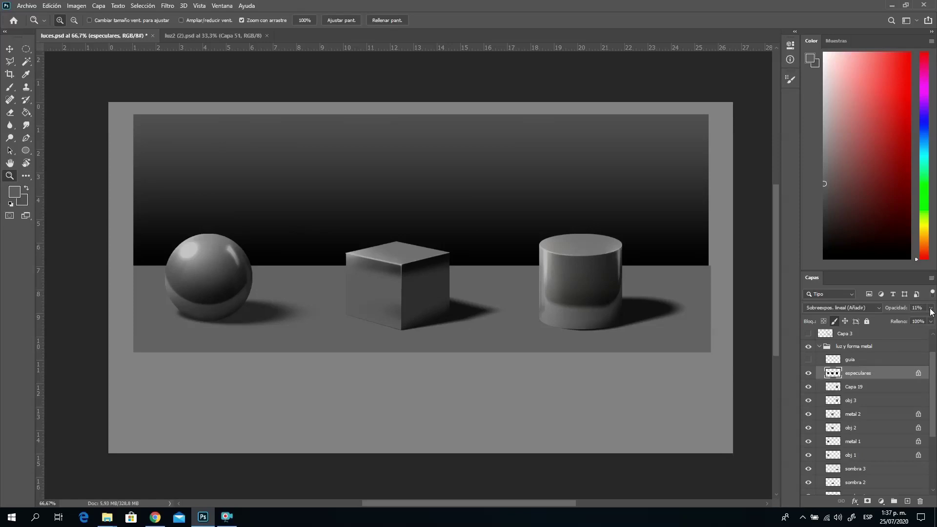
{"action": "left_click_drag", "start_coordinate": [931, 313], "coordinate": [934, 354]}
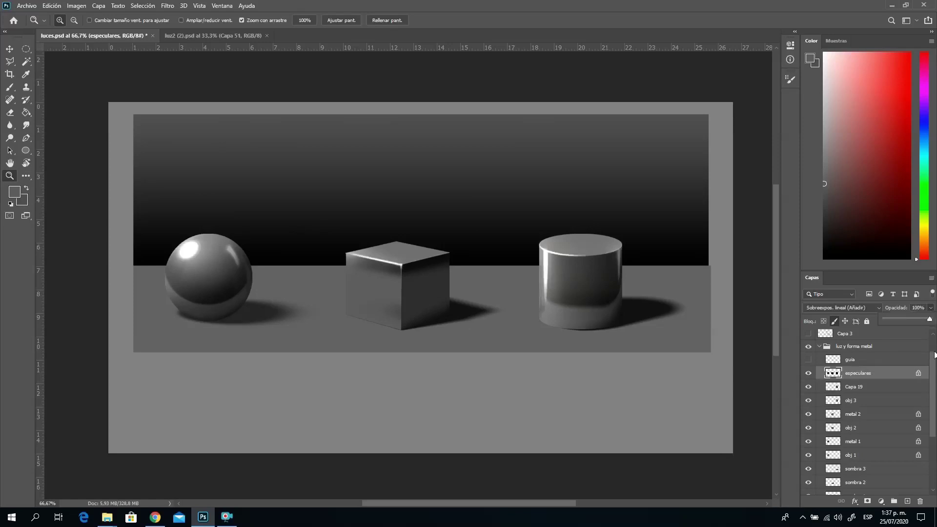
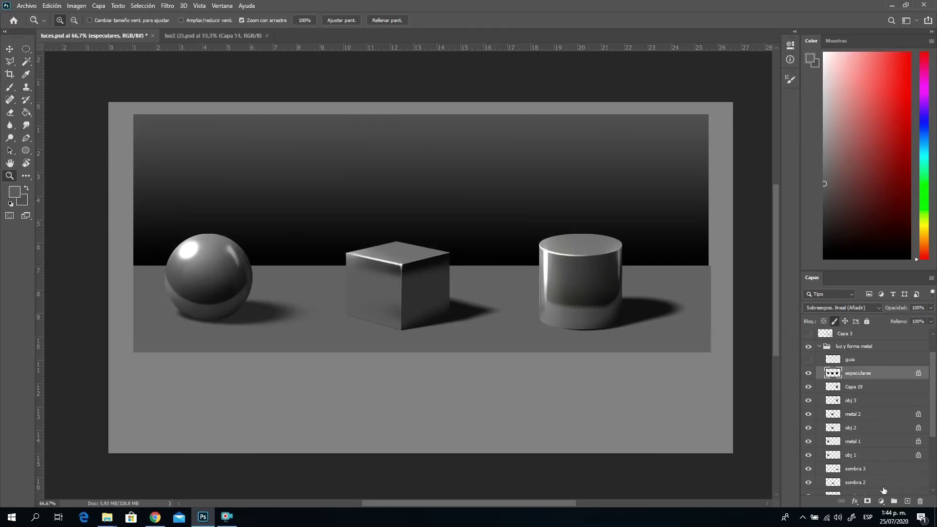
{"action": "left_click", "coordinate": [906, 501]}
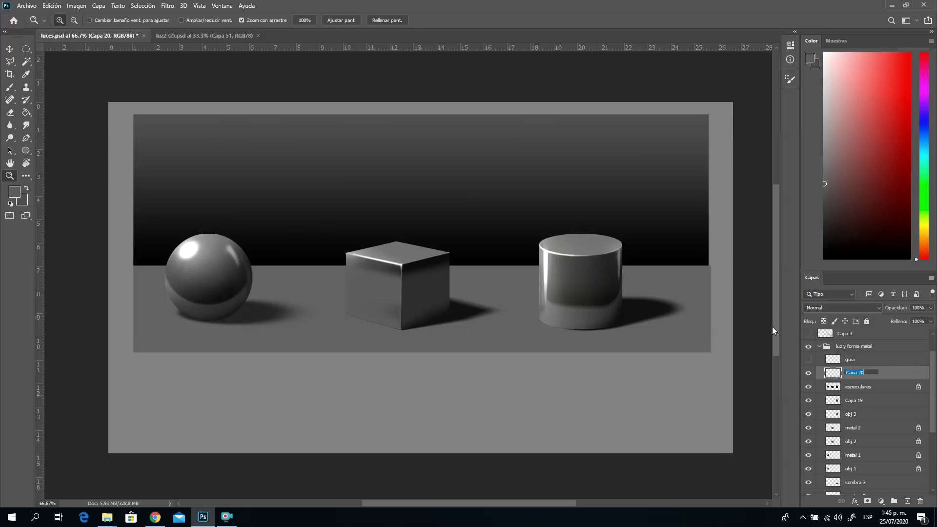
{"action": "type", "text": "efectos de luz"}
{"action": "key", "text": "Return"}
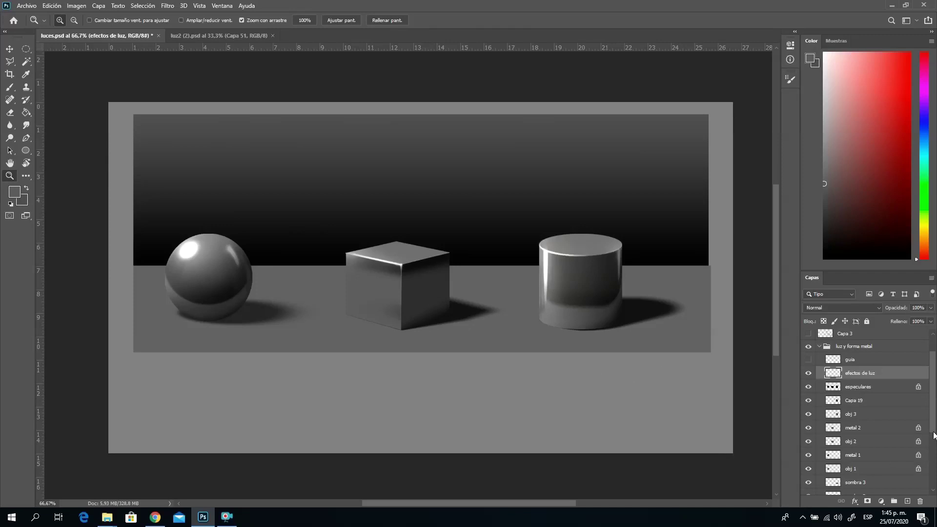
Load the surface layer as a selection and subtract the sphere, cube and cylinder shapes from it.
{"action": "scroll", "coordinate": [933, 416], "scroll_direction": "down", "scroll_amount": 3}
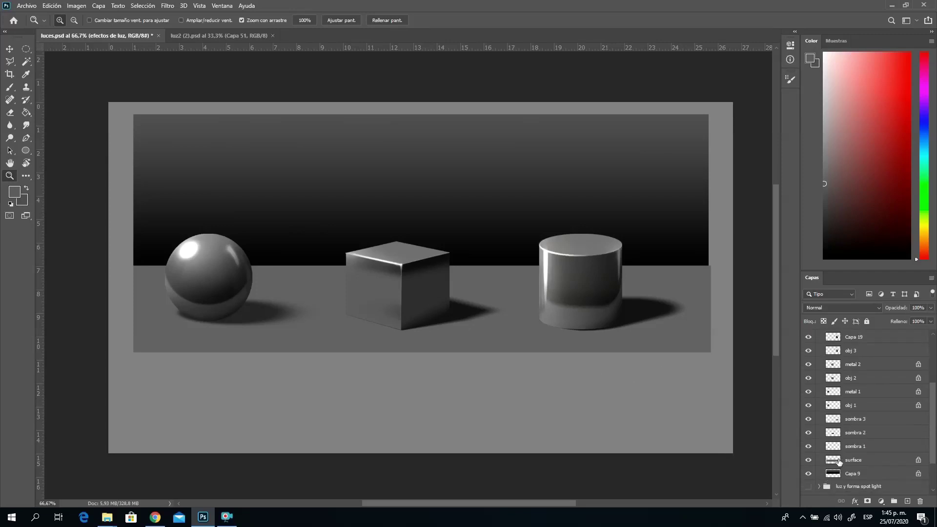
{"action": "left_click", "coordinate": [834, 462], "text": "ctrl"}
{"action": "scroll", "coordinate": [835, 408], "scroll_direction": "up", "scroll_amount": 1}
{"action": "left_click", "coordinate": [835, 408], "text": "ctrl+alt"}
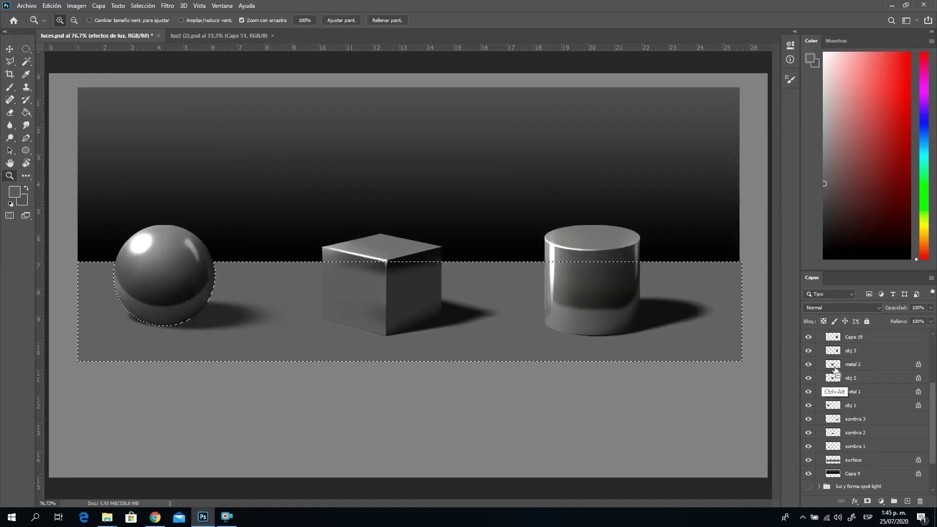
{"action": "left_click", "coordinate": [835, 369], "text": "ctrl+alt"}
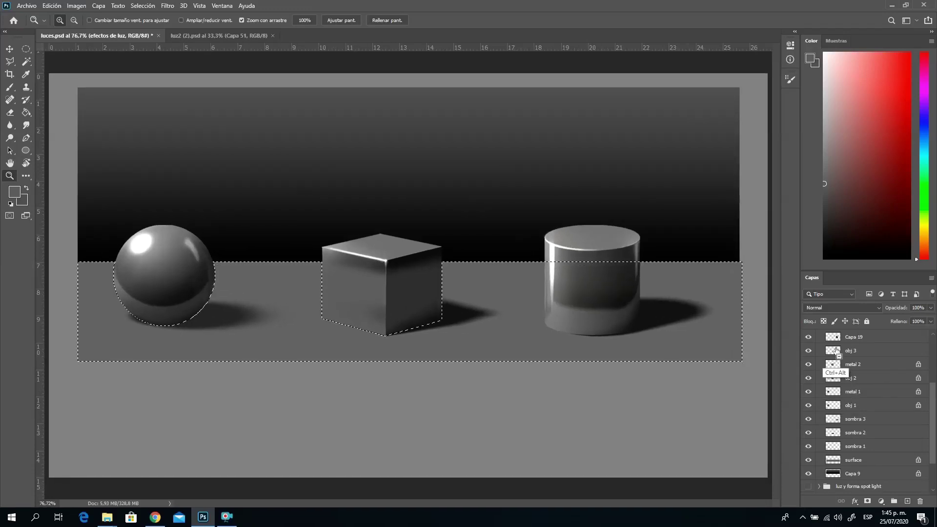
{"action": "left_click", "coordinate": [837, 350], "text": "ctrl+alt"}
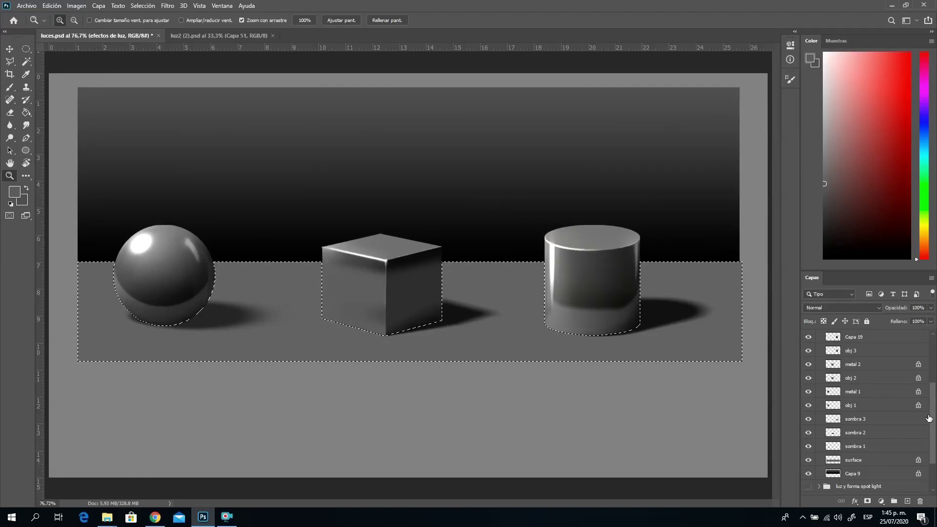
{"action": "scroll", "coordinate": [928, 418], "scroll_direction": "up", "scroll_amount": 4}
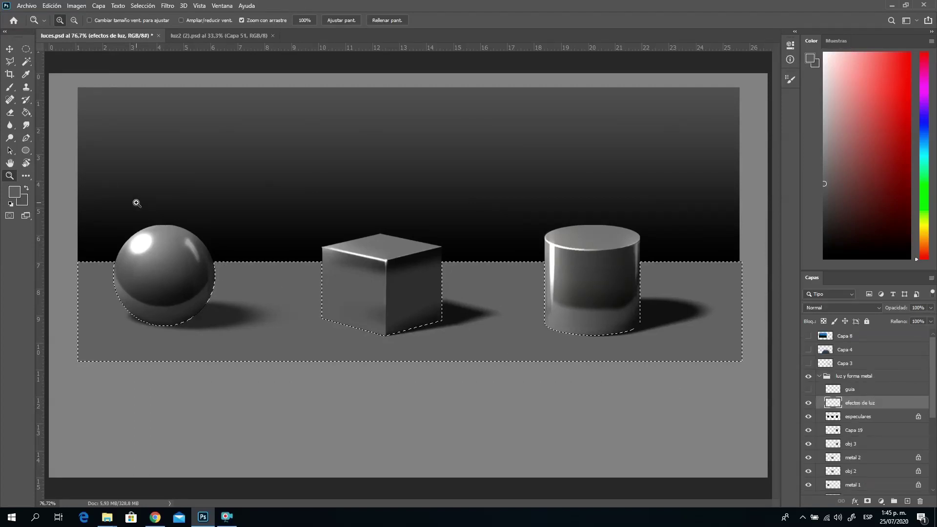
Paint a soft white patch of reflected light on the floor beside the sphere's lower left with a flat 109 px brush at 0% hardness.
{"action": "key", "text": "b"}
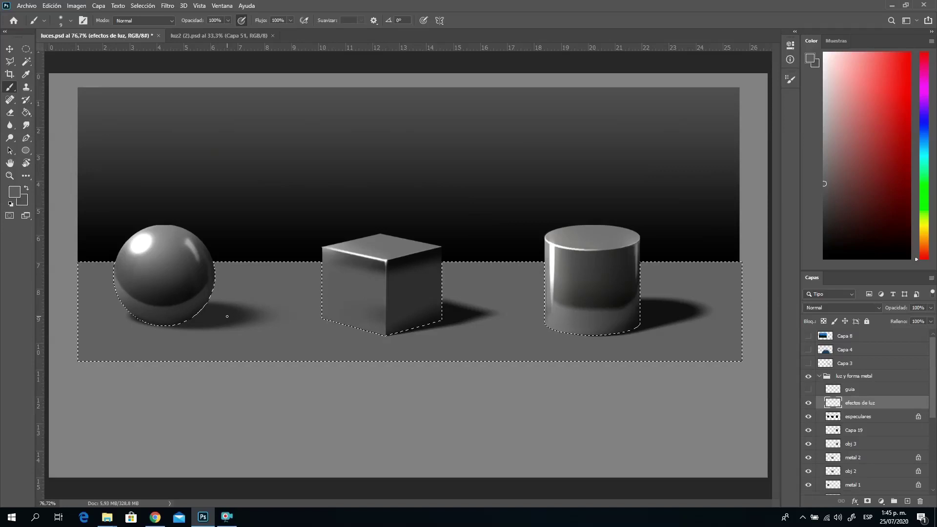
{"action": "right_click", "coordinate": [226, 316]}
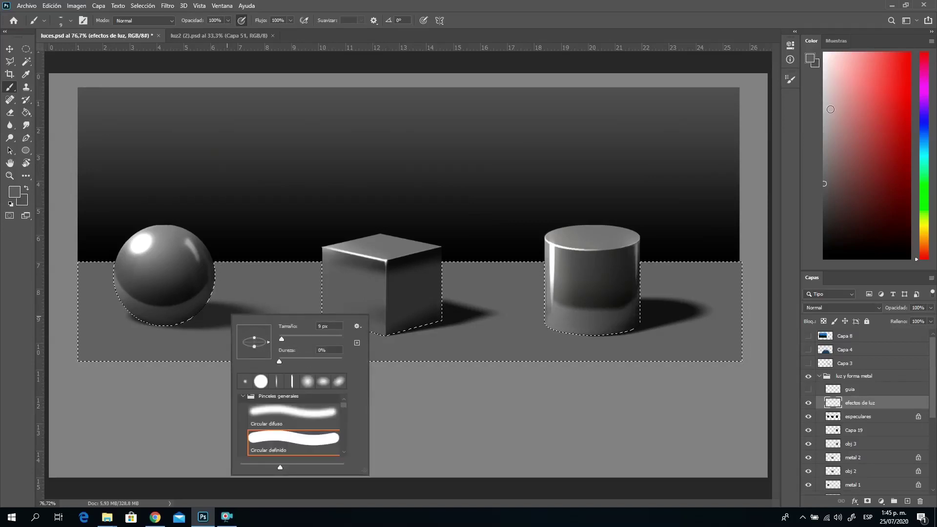
{"action": "left_click", "coordinate": [823, 52]}
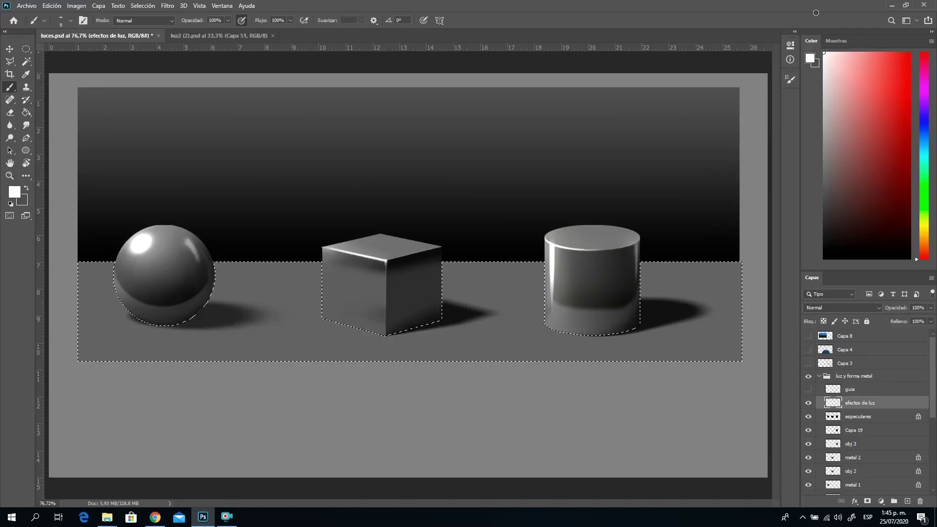
{"action": "right_click", "coordinate": [229, 287]}
{"action": "left_click_drag", "start_coordinate": [284, 310], "coordinate": [297, 311]}
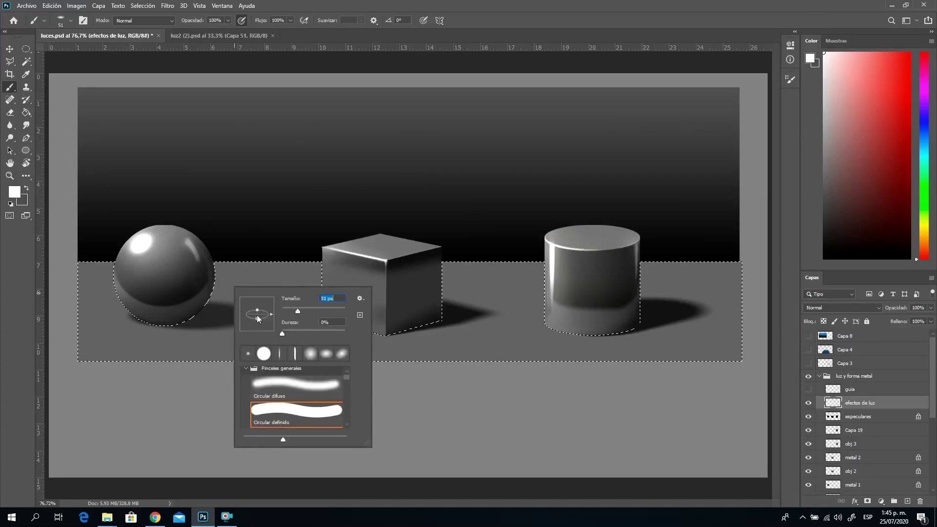
{"action": "left_click", "coordinate": [314, 311]}
{"action": "mouse_move", "coordinate": [90, 322]}
{"action": "left_mouse_down"}
{"action": "mouse_move", "coordinate": [161, 322]}
{"action": "mouse_move", "coordinate": [96, 322]}
{"action": "mouse_move", "coordinate": [142, 328]}
{"action": "left_mouse_up"}
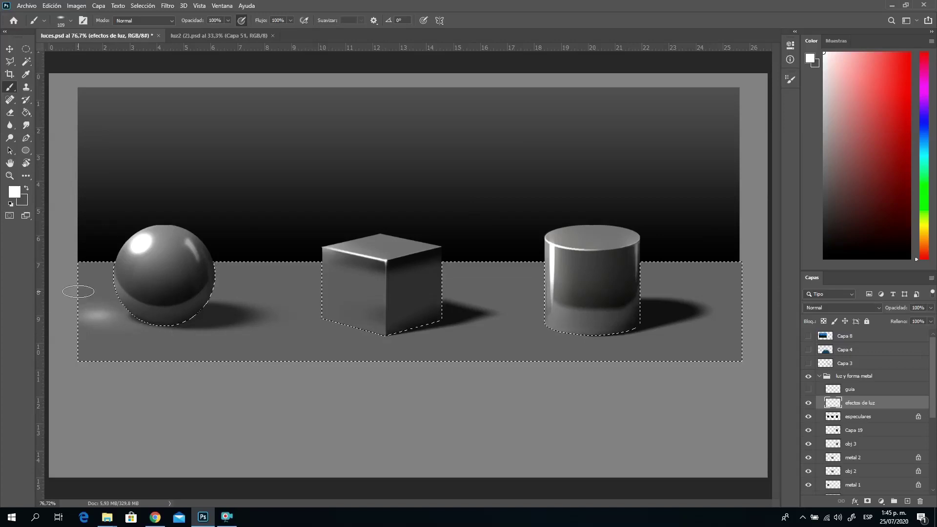
Brighten the core of the reflected-light patch on the floor beside the sphere with a smaller soft white brush of about 40 px.
{"action": "key", "text": "bracketleft"}
{"action": "key", "text": "bracketleft"}
{"action": "key", "text": "bracketleft"}
{"action": "key", "text": "bracketleft"}
{"action": "key", "text": "bracketleft"}
{"action": "key", "text": "bracketleft"}
{"action": "key", "text": "bracketleft"}
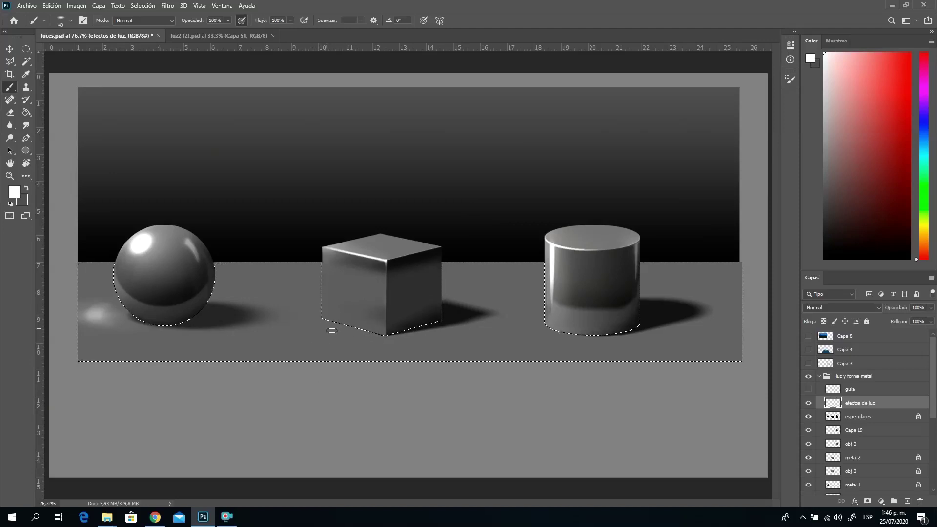
Paint a faint, soft white patch of light on the floor beside the cube's left face with a 197 px brush at 0% hardness.
{"action": "right_click", "coordinate": [356, 322]}
{"action": "left_click_drag", "start_coordinate": [390, 364], "coordinate": [400, 365]}
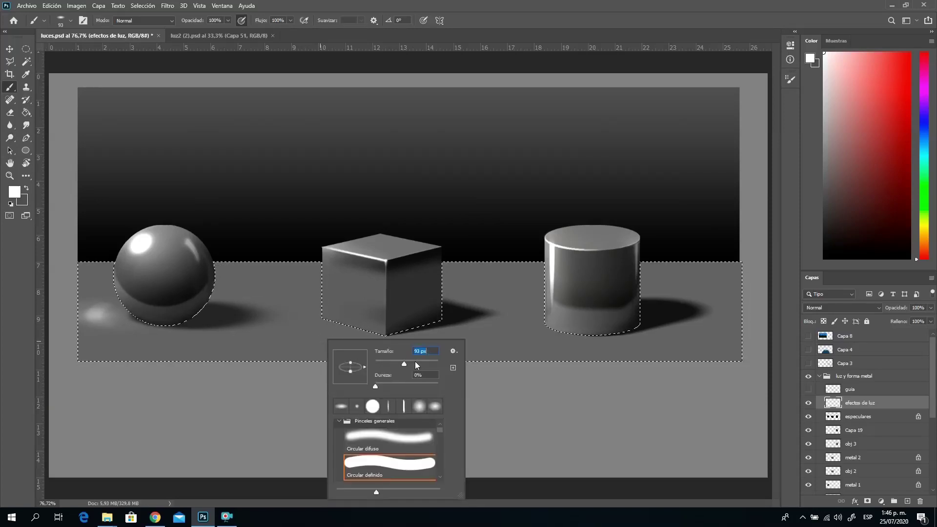
{"action": "left_click", "coordinate": [415, 364]}
{"action": "left_click", "coordinate": [421, 363]}
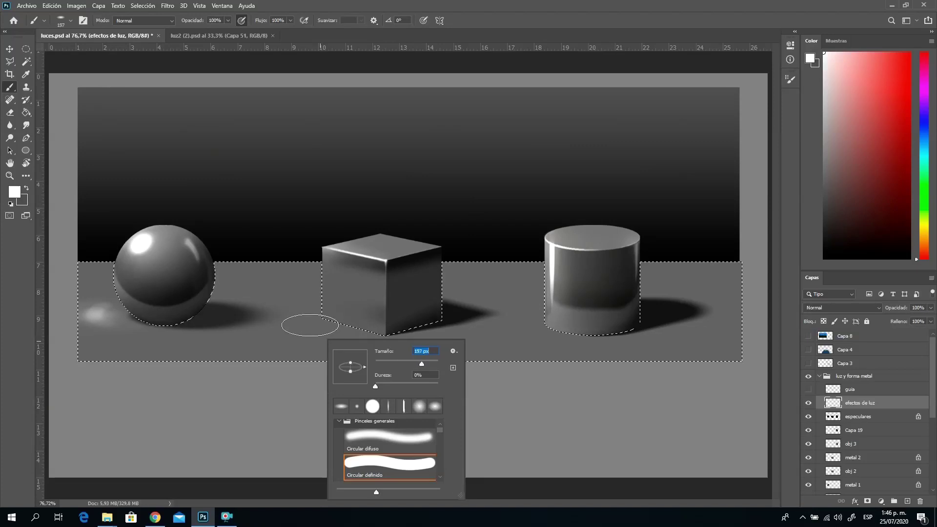
{"action": "left_click", "coordinate": [310, 322]}
{"action": "left_click", "coordinate": [312, 325]}
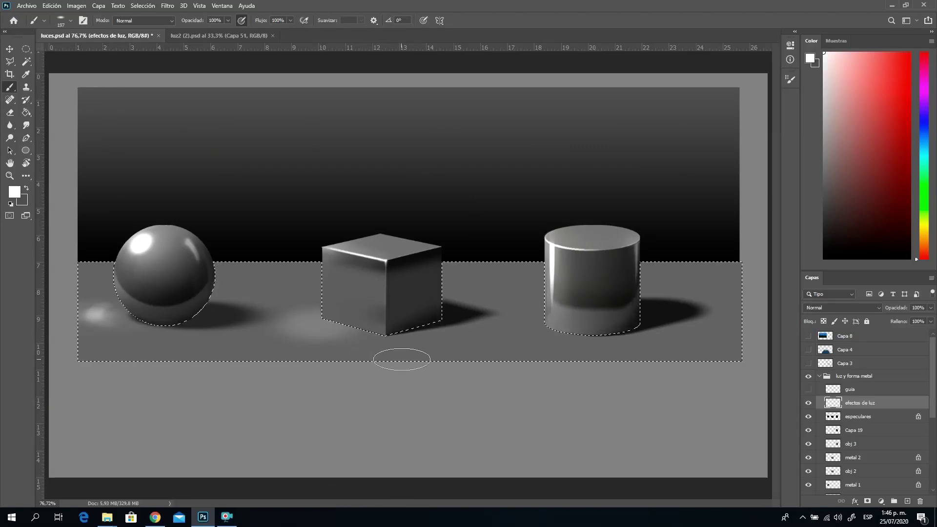
{"action": "key", "text": "ctrl+z"}
{"action": "left_click_drag", "start_coordinate": [292, 323], "coordinate": [323, 333]}
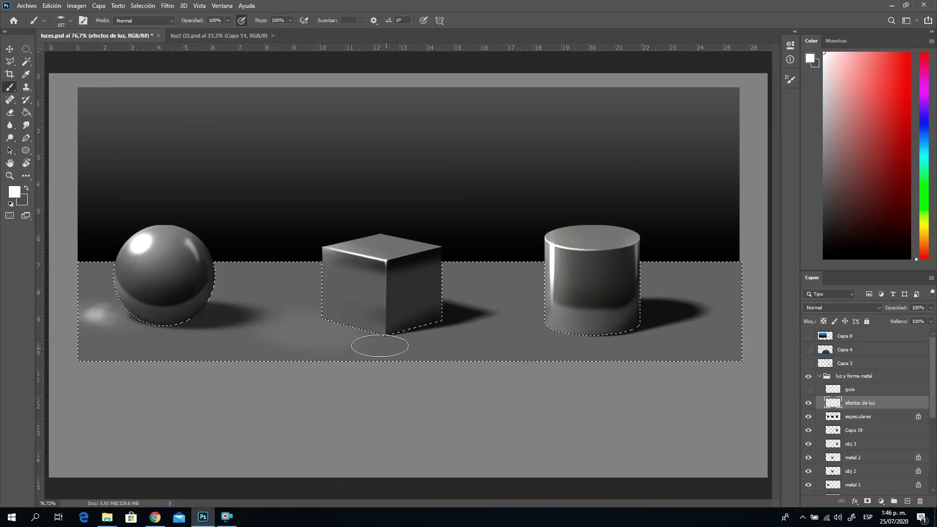
Trim the cube's floor light to straight edges running out from the cube's base corners, using Polygonal Lasso selections, and deselect.
{"action": "left_click", "coordinate": [10, 63]}
{"action": "key", "text": "ctrl+d"}
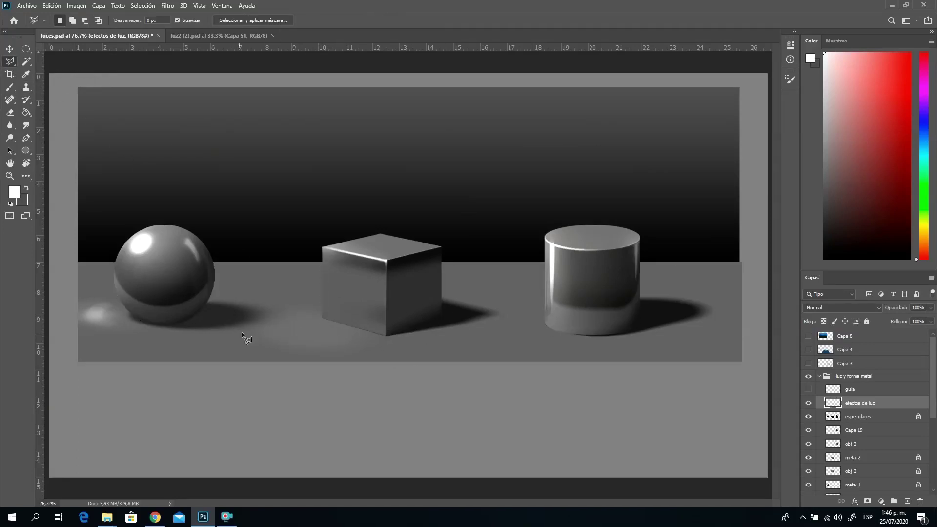
{"action": "left_click", "coordinate": [324, 317]}
{"action": "left_click", "coordinate": [290, 267]}
{"action": "left_click", "coordinate": [223, 298]}
{"action": "left_click", "coordinate": [219, 331]}
{"action": "left_click", "coordinate": [338, 358]}
{"action": "left_click", "coordinate": [389, 333]}
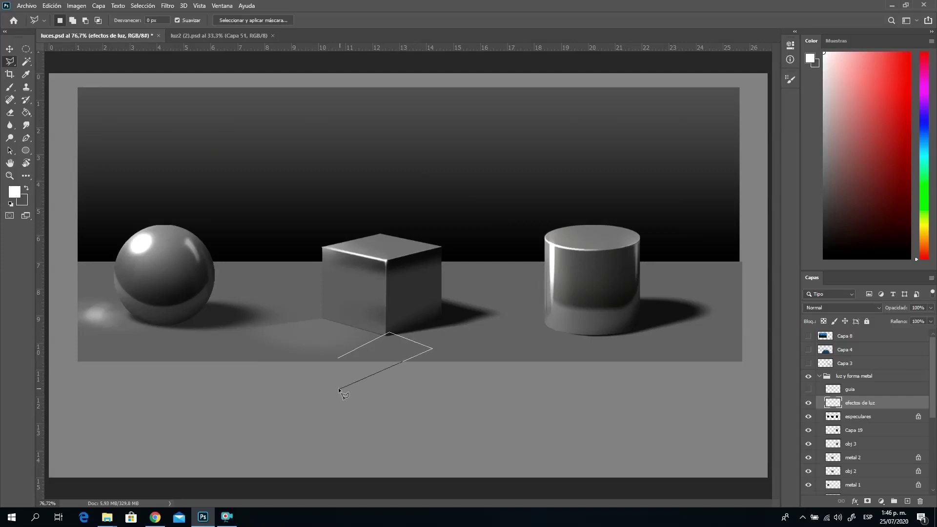
{"action": "double_click", "coordinate": [322, 364]}
{"action": "key", "text": "ctrl"}
{"action": "key", "text": "ctrl+d"}
Erase leftover light on the floor to the left of the cube with a 101 px eraser at 100% hardness.
{"action": "left_click", "coordinate": [10, 114]}
{"action": "right_click", "coordinate": [331, 295]}
{"action": "left_click", "coordinate": [415, 314]}
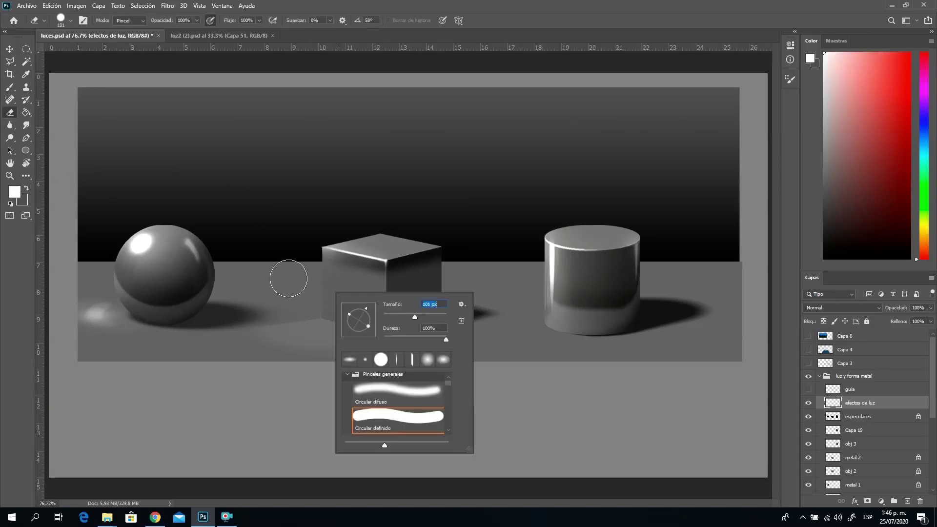
{"action": "left_click", "coordinate": [289, 278]}
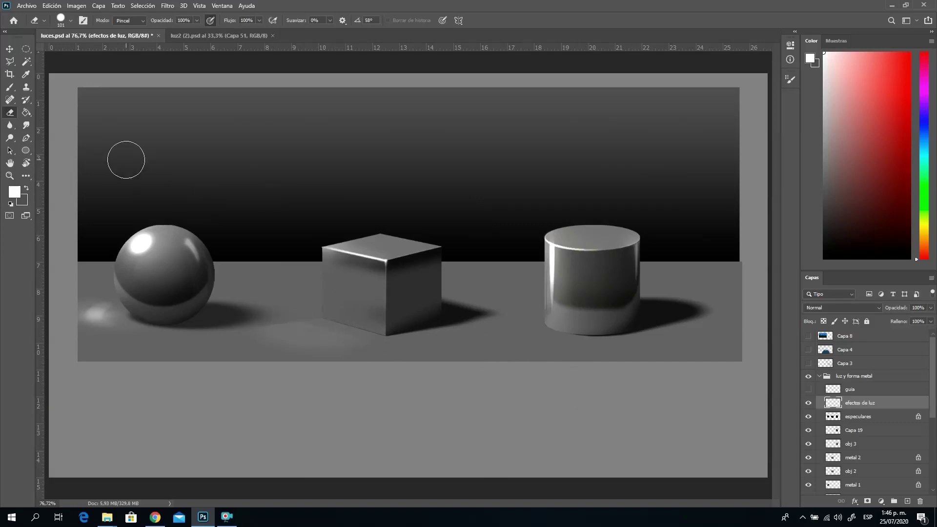
Reload the surface layer as a selection for the brush and subtract the sphere, cube and cylinder shapes from it.
{"action": "left_click", "coordinate": [10, 87]}
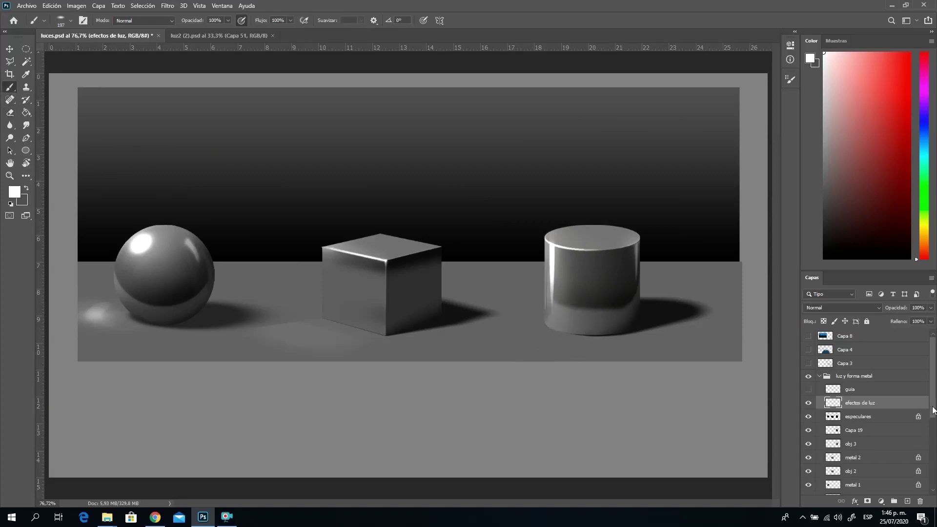
{"action": "scroll", "coordinate": [933, 409], "scroll_direction": "down", "scroll_amount": 5}
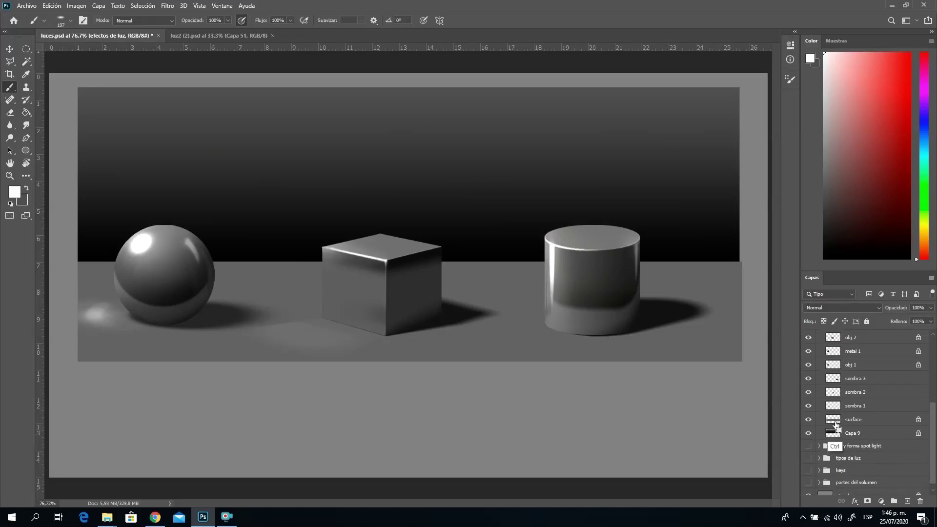
{"action": "left_click", "coordinate": [832, 420], "text": "ctrl"}
{"action": "left_click_drag", "start_coordinate": [932, 450], "coordinate": [933, 408]}
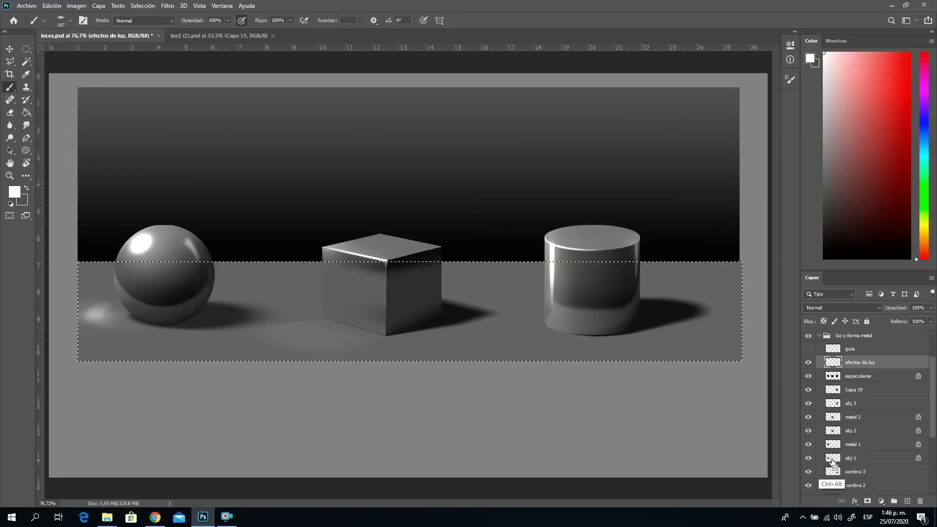
{"action": "left_click", "coordinate": [832, 448], "text": "ctrl+alt"}
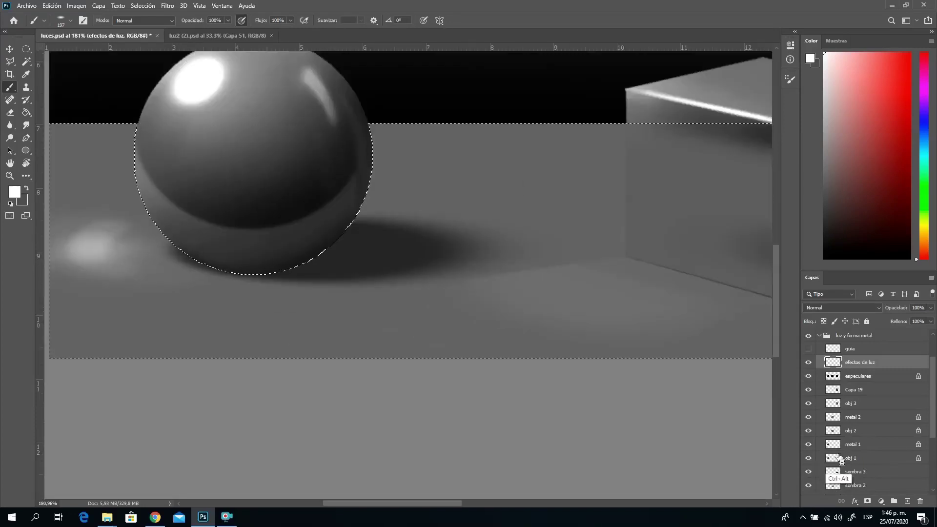
{"action": "left_click", "coordinate": [835, 418], "text": "ctrl+alt"}
Paint a soft white patch of light on the floor left of the cylinder with 46 px and 103 px brushes at 0% hardness.
{"action": "left_click_drag", "start_coordinate": [441, 505], "coordinate": [570, 503]}
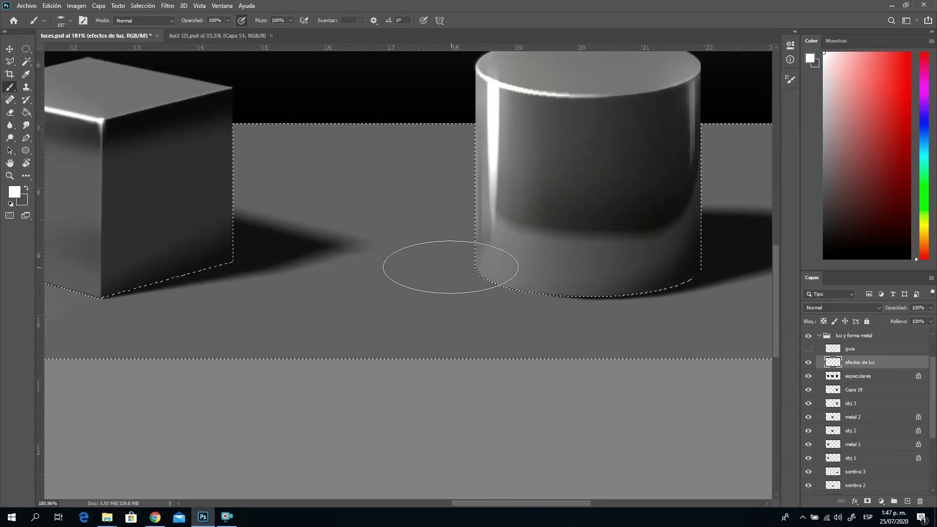
{"action": "left_click_drag", "start_coordinate": [441, 268], "coordinate": [451, 290]}
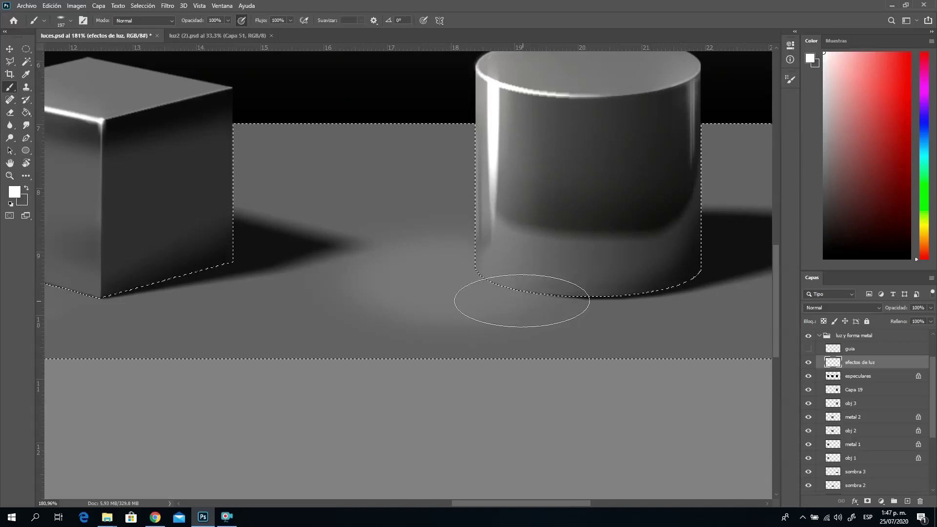
{"action": "key", "text": "ctrl+z"}
{"action": "right_click", "coordinate": [498, 294]}
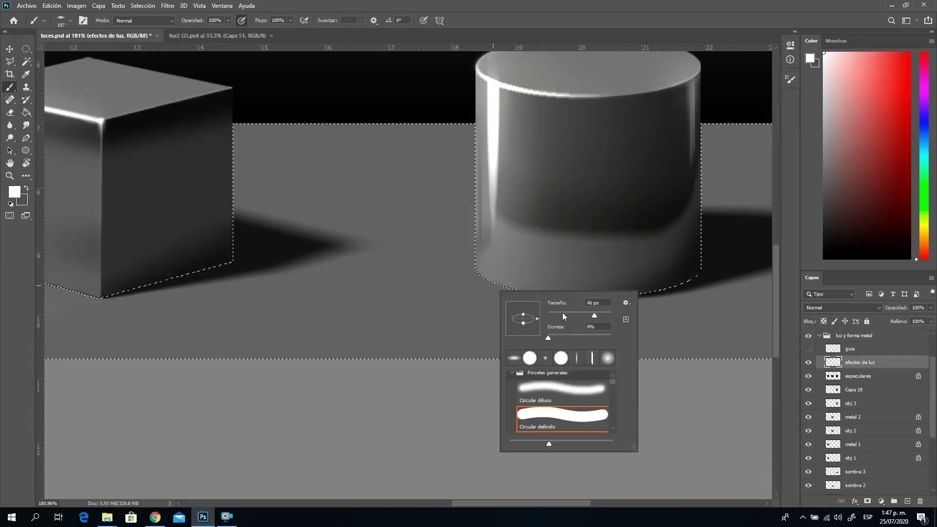
{"action": "mouse_move", "coordinate": [562, 312]}
{"action": "left_mouse_down"}
{"action": "mouse_move", "coordinate": [469, 303]}
{"action": "mouse_move", "coordinate": [464, 258]}
{"action": "mouse_move", "coordinate": [451, 246]}
{"action": "mouse_move", "coordinate": [443, 285]}
{"action": "mouse_move", "coordinate": [500, 304]}
{"action": "mouse_move", "coordinate": [446, 262]}
{"action": "mouse_move", "coordinate": [449, 249]}
{"action": "mouse_move", "coordinate": [432, 245]}
{"action": "mouse_move", "coordinate": [430, 288]}
{"action": "mouse_move", "coordinate": [471, 297]}
{"action": "mouse_move", "coordinate": [402, 267]}
{"action": "mouse_move", "coordinate": [432, 270]}
{"action": "mouse_move", "coordinate": [401, 265]}
{"action": "mouse_move", "coordinate": [425, 264]}
{"action": "mouse_move", "coordinate": [465, 284]}
{"action": "mouse_move", "coordinate": [432, 266]}
{"action": "left_mouse_up"}
{"action": "key", "text": "Return"}
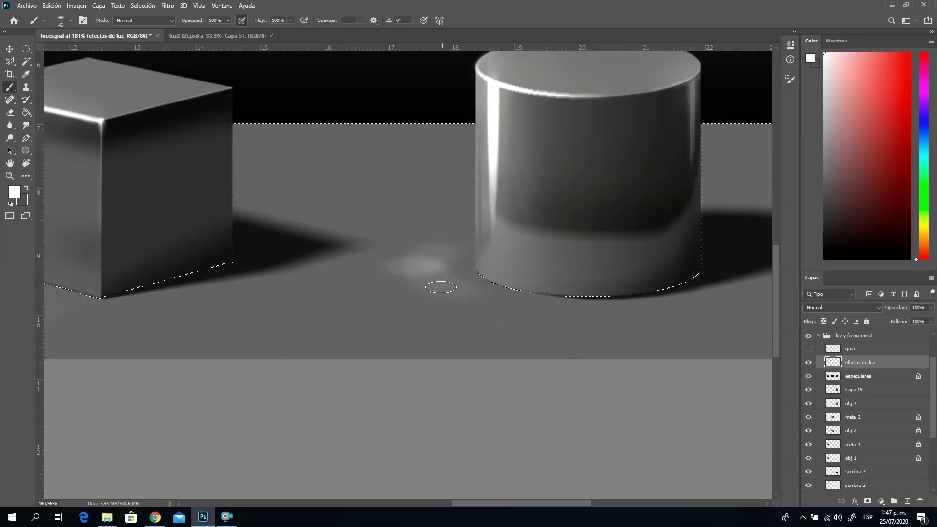
{"action": "right_click", "coordinate": [553, 318]}
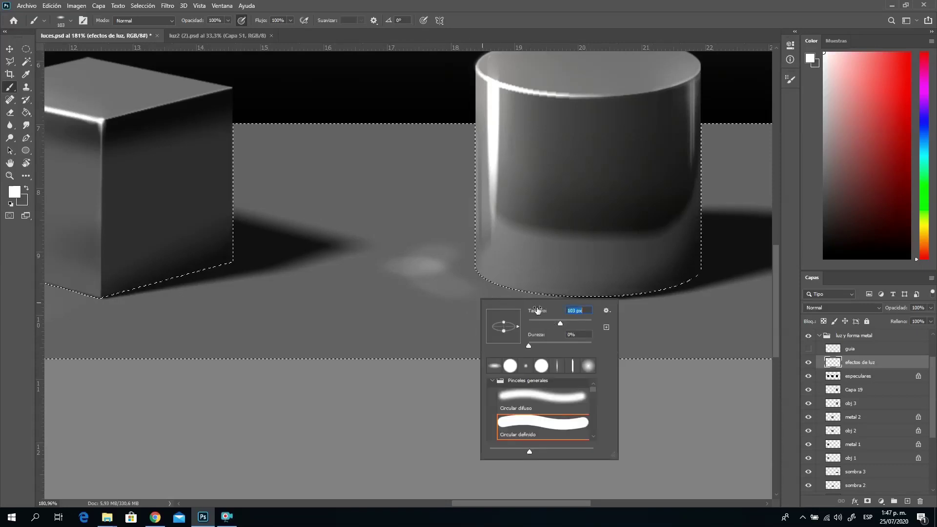
{"action": "key", "text": "Return"}
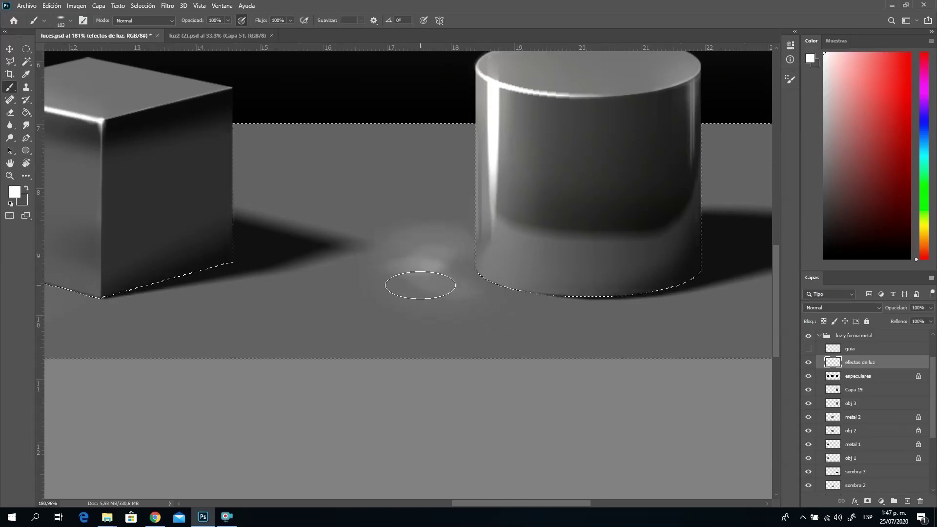
Shape the cylinder's floor light patch with a hard 101 px eraser whose tip is flattened and angled at 3°.
{"action": "left_click", "coordinate": [12, 112]}
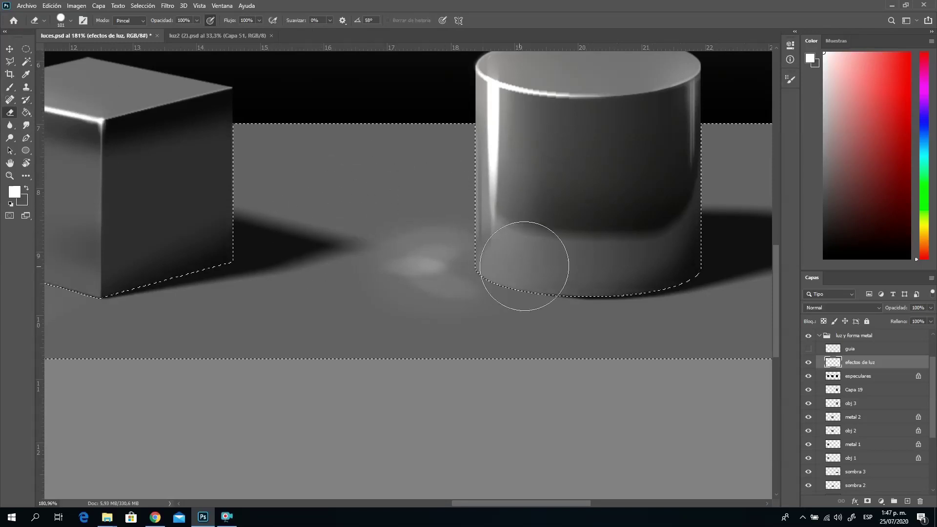
{"action": "right_click", "coordinate": [576, 273]}
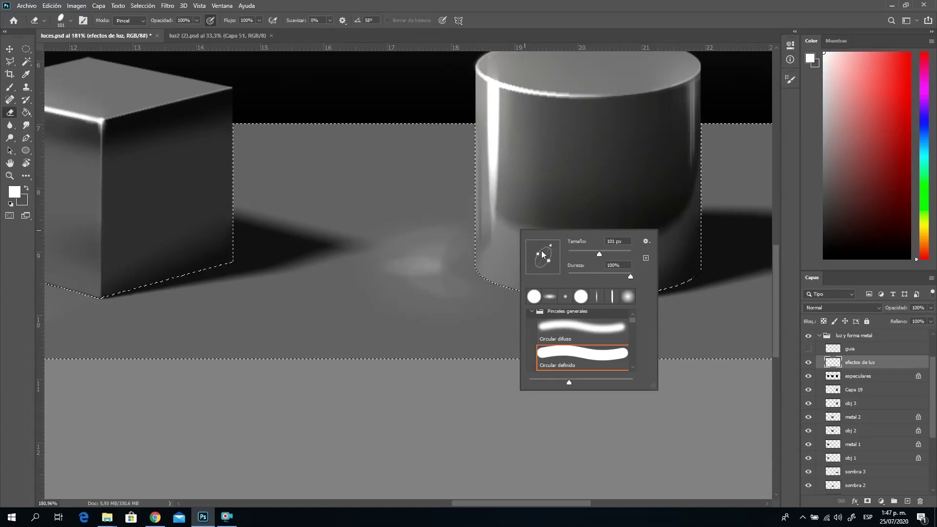
{"action": "left_click_drag", "start_coordinate": [542, 256], "coordinate": [597, 256]}
{"action": "key", "text": "Return"}
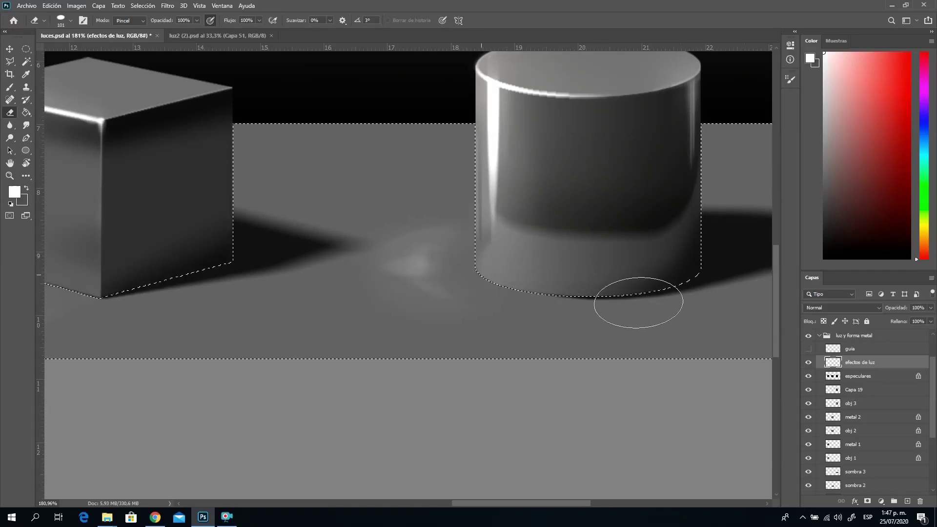
Strengthen the light patch on the floor beside the cylinder with the soft 103 px white brush.
{"action": "left_click", "coordinate": [9, 176]}
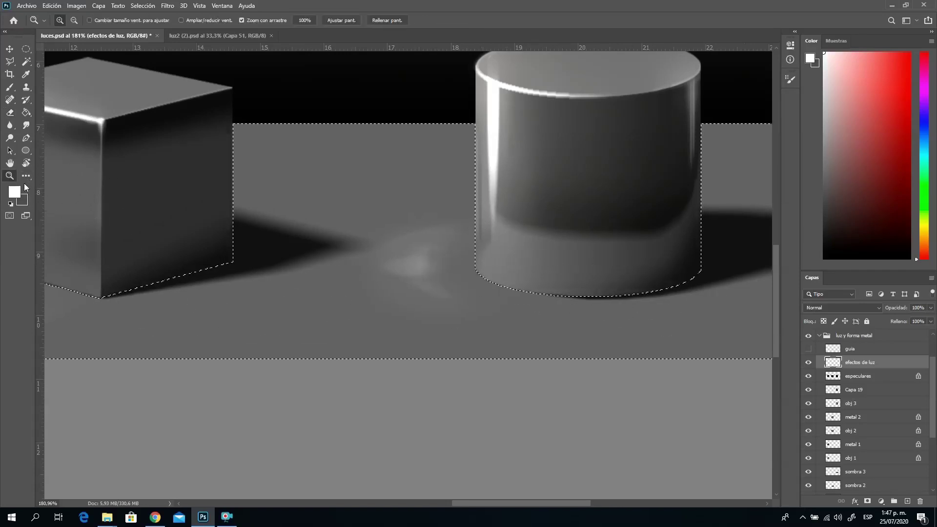
{"action": "left_click", "coordinate": [318, 276], "text": "alt"}
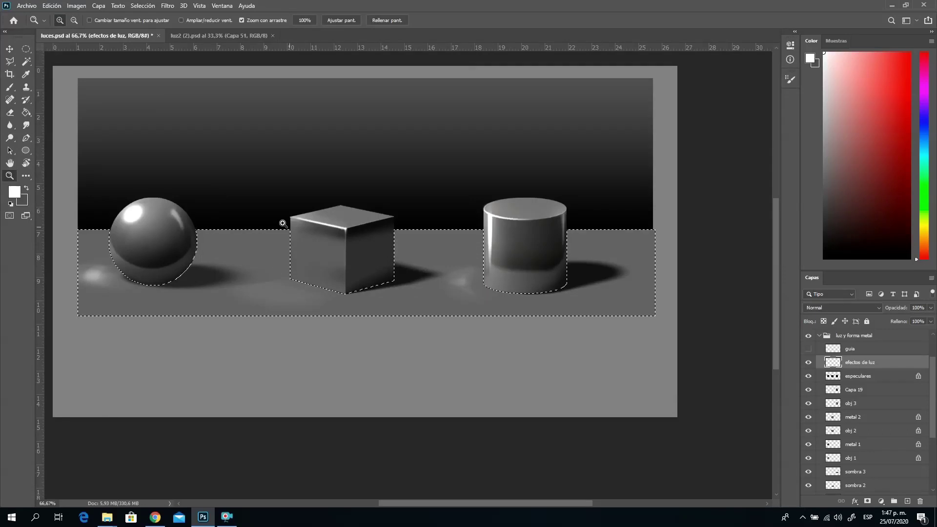
{"action": "key", "text": "b"}
{"action": "mouse_move", "coordinate": [454, 285]}
{"action": "left_mouse_down"}
{"action": "mouse_move", "coordinate": [466, 285]}
{"action": "mouse_move", "coordinate": [458, 280]}
{"action": "left_mouse_up"}
{"action": "key", "text": "ctrl"}
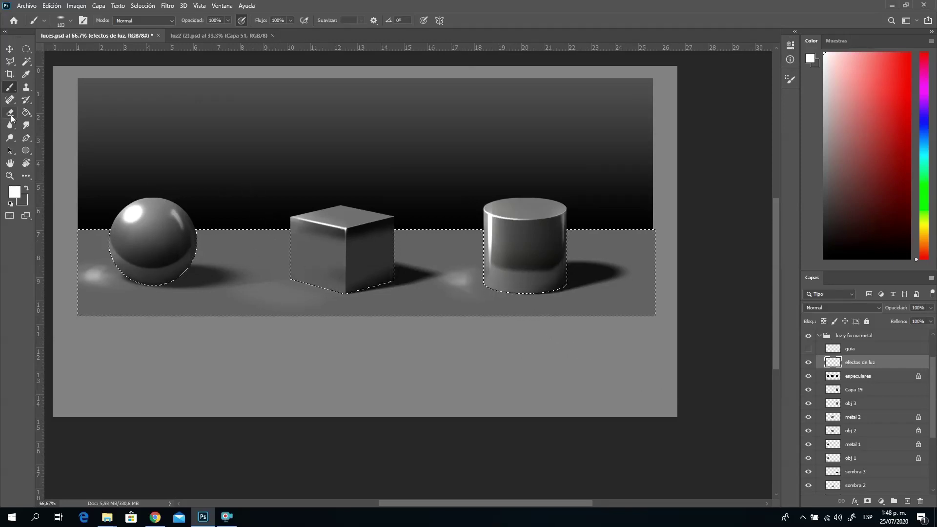
Smudge the floor light patches beside the sphere and cylinder with a 68 px tip at 50% strength, without sampling all layers.
{"action": "left_click", "coordinate": [26, 124]}
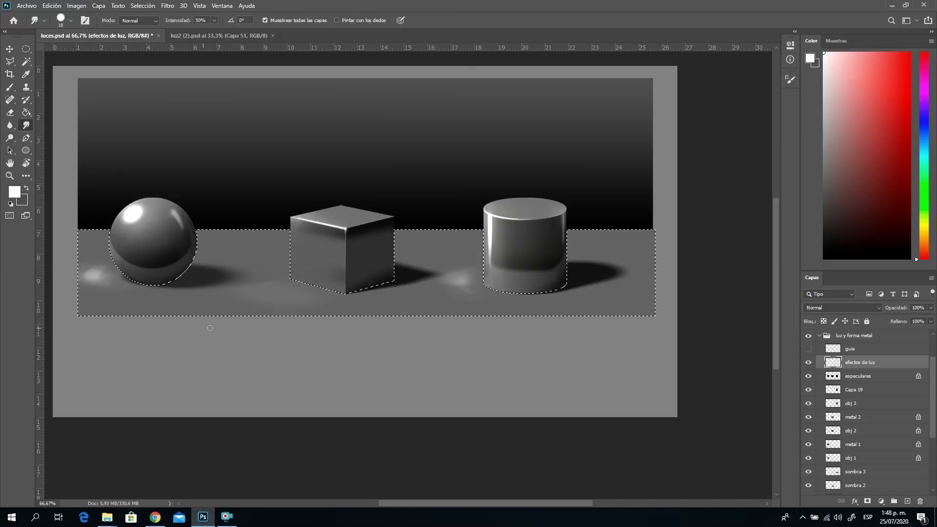
{"action": "right_click", "coordinate": [222, 280]}
{"action": "left_click", "coordinate": [295, 302]}
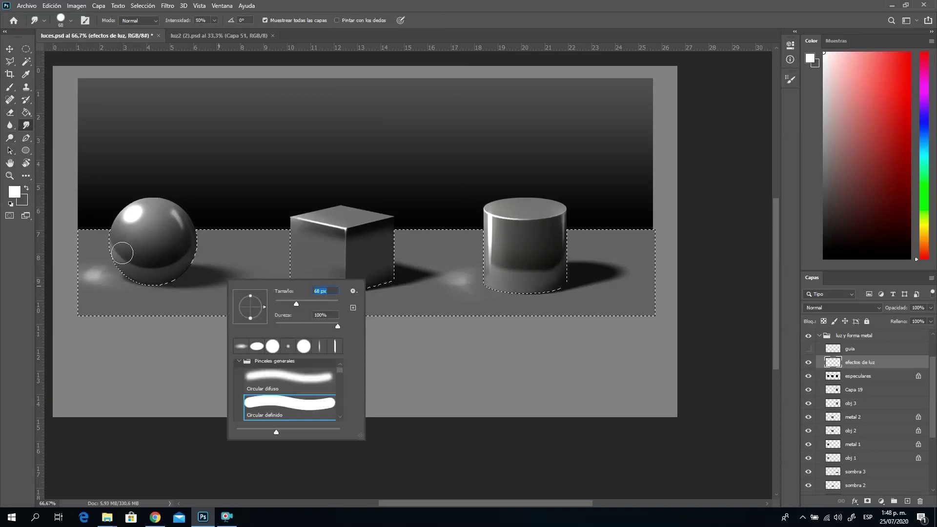
{"action": "left_click", "coordinate": [89, 277], "text": "shift"}
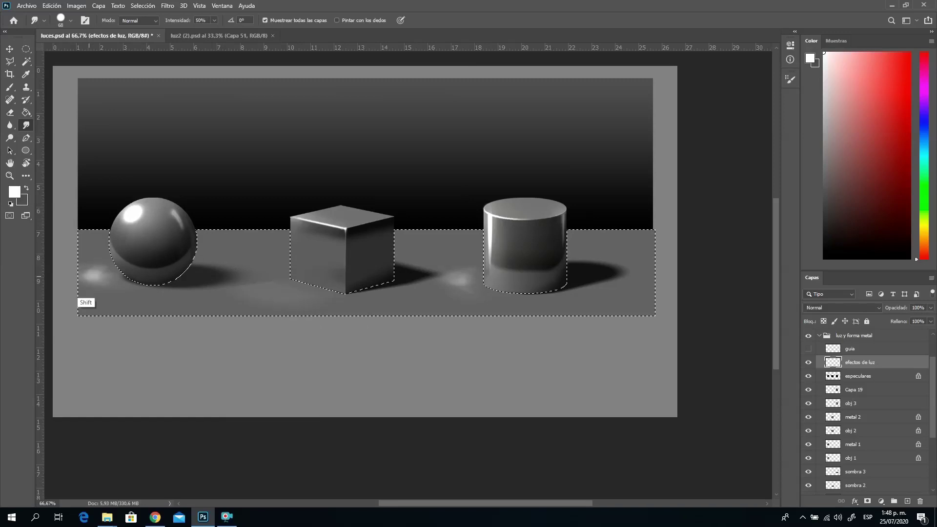
{"action": "scroll", "coordinate": [153, 334], "scroll_direction": "left", "scroll_amount": 5}
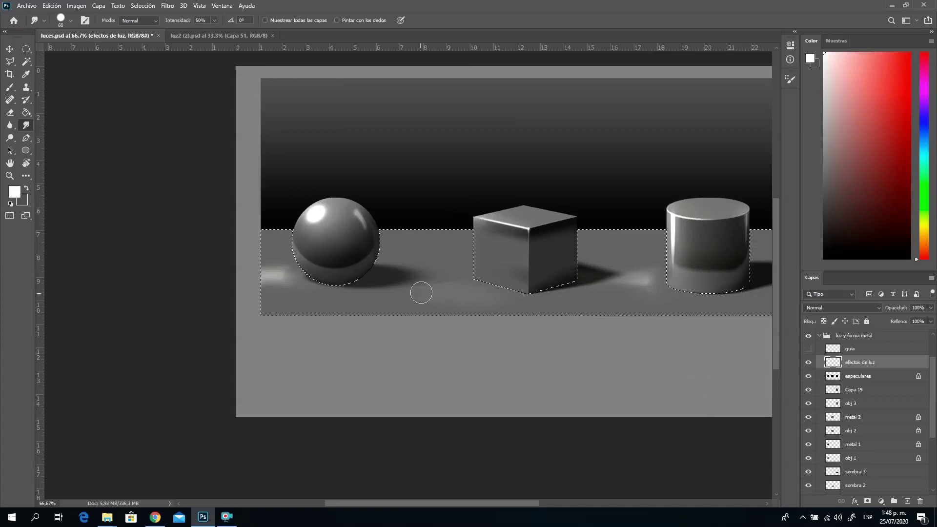
Deselect the floor area and set the "efectos de luz" layer's opacity to 51%.
{"action": "left_click_drag", "start_coordinate": [623, 299], "coordinate": [542, 318]}
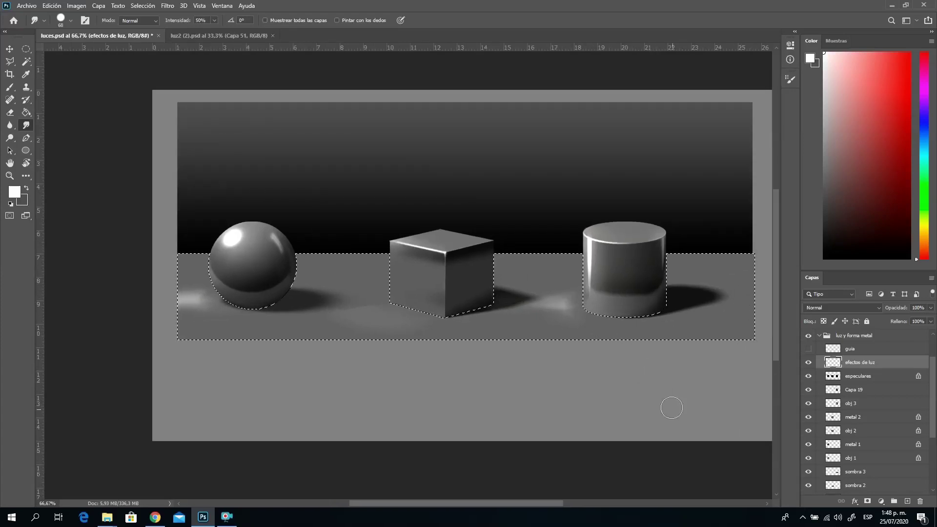
{"action": "key", "text": "ctrl+d"}
{"action": "left_click", "coordinate": [860, 336]}
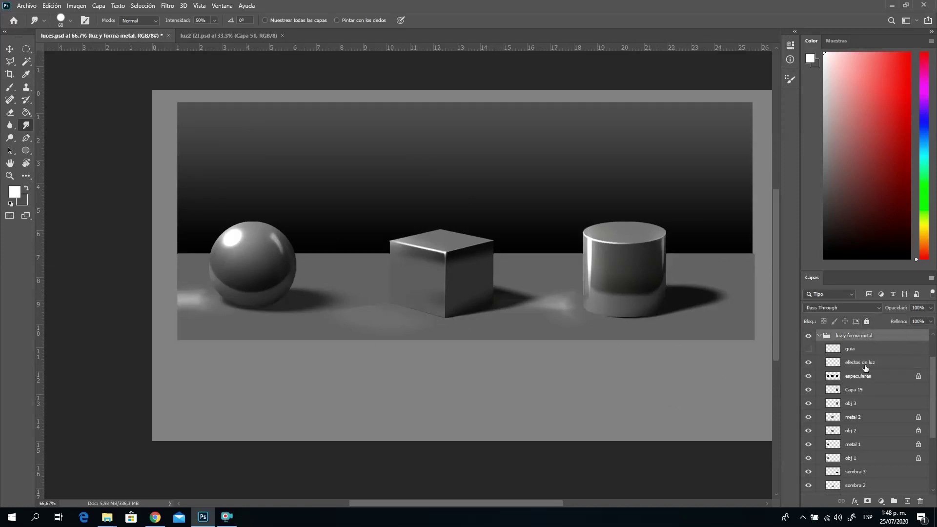
{"action": "left_click", "coordinate": [865, 367]}
{"action": "left_click", "coordinate": [930, 307]}
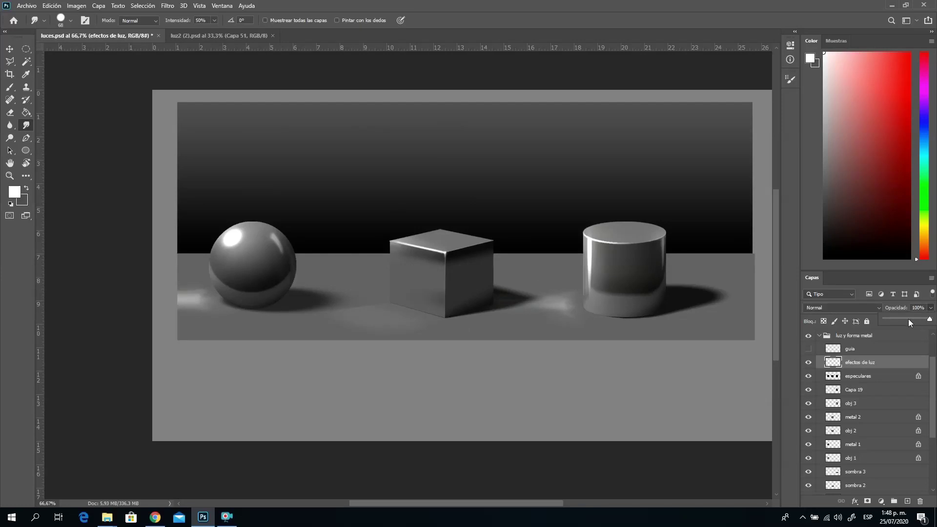
{"action": "left_click", "coordinate": [908, 319]}
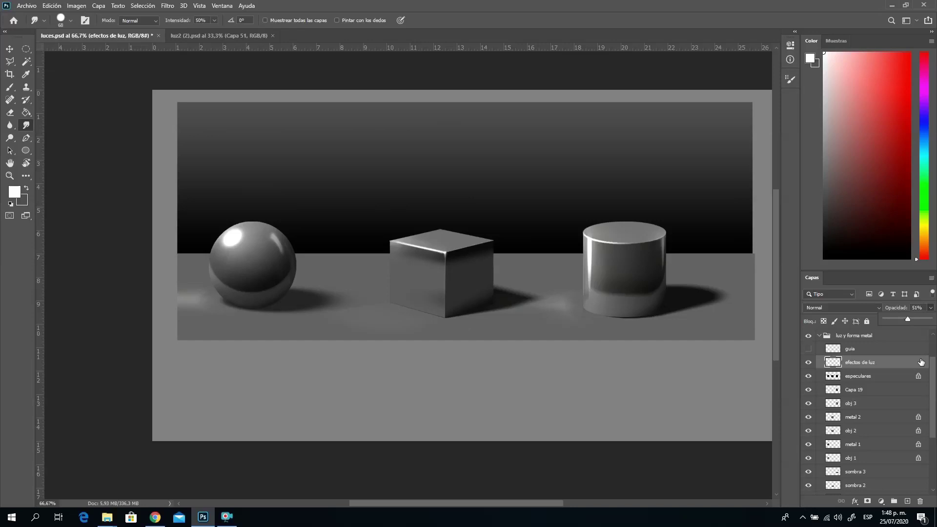
{"action": "key", "text": "z"}
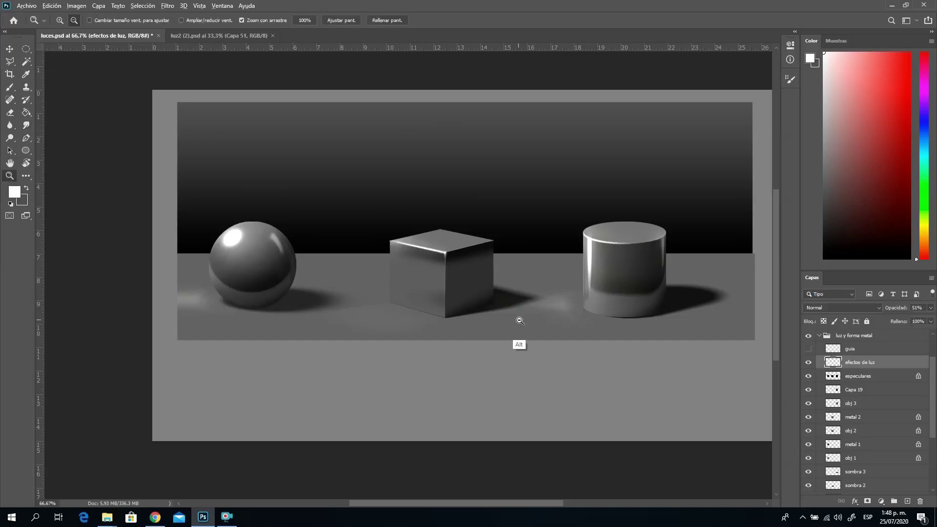
{"action": "left_click", "coordinate": [522, 326], "text": "alt"}
{"action": "left_click_drag", "start_coordinate": [438, 223], "coordinate": [494, 270]}
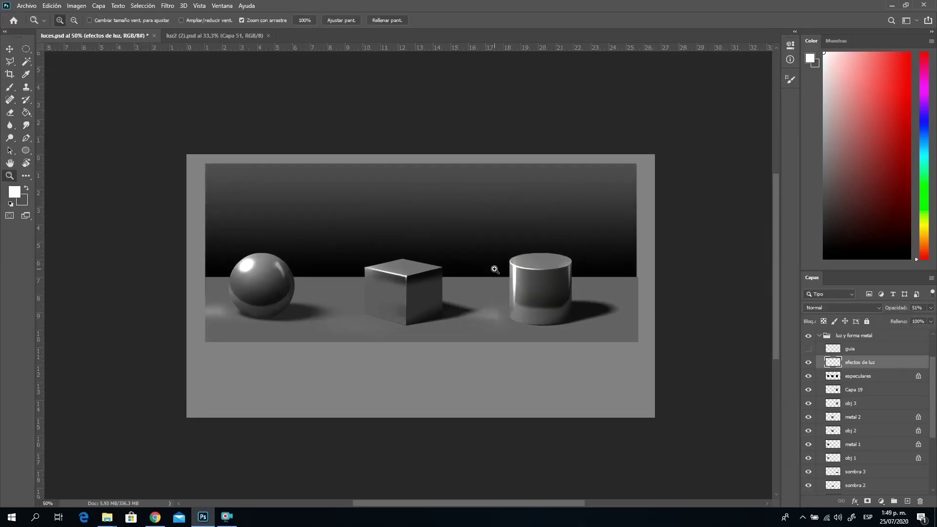